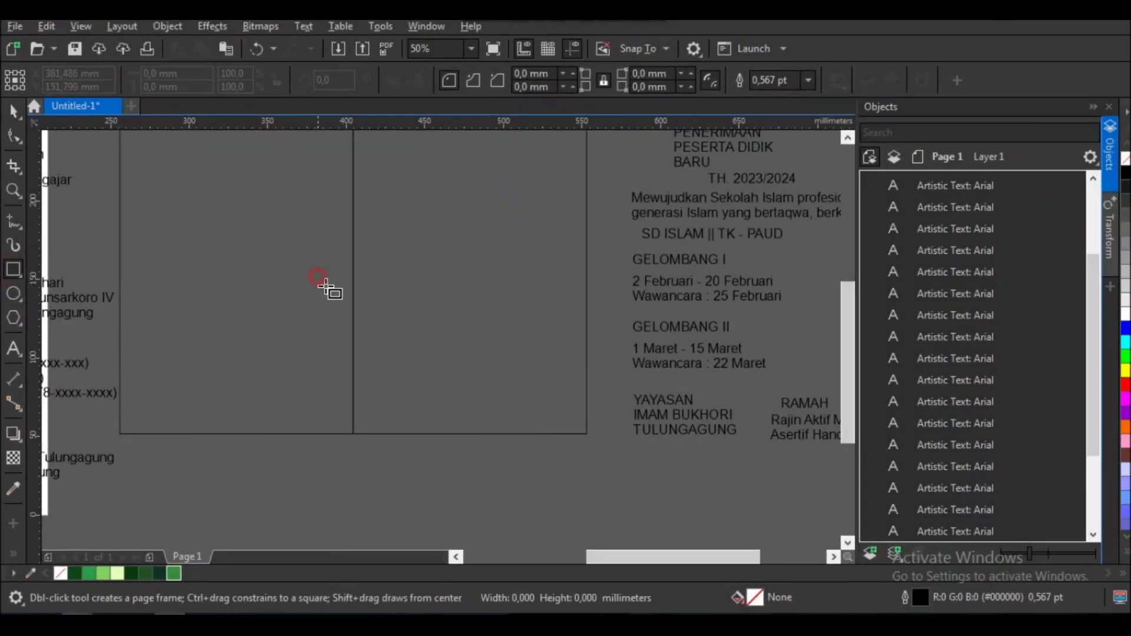
- Draw a small square on the back panel and round its corners
left_click_drag(317, 276, 402, 360)
key("F10")
left_click_drag(317, 277, 342, 269)
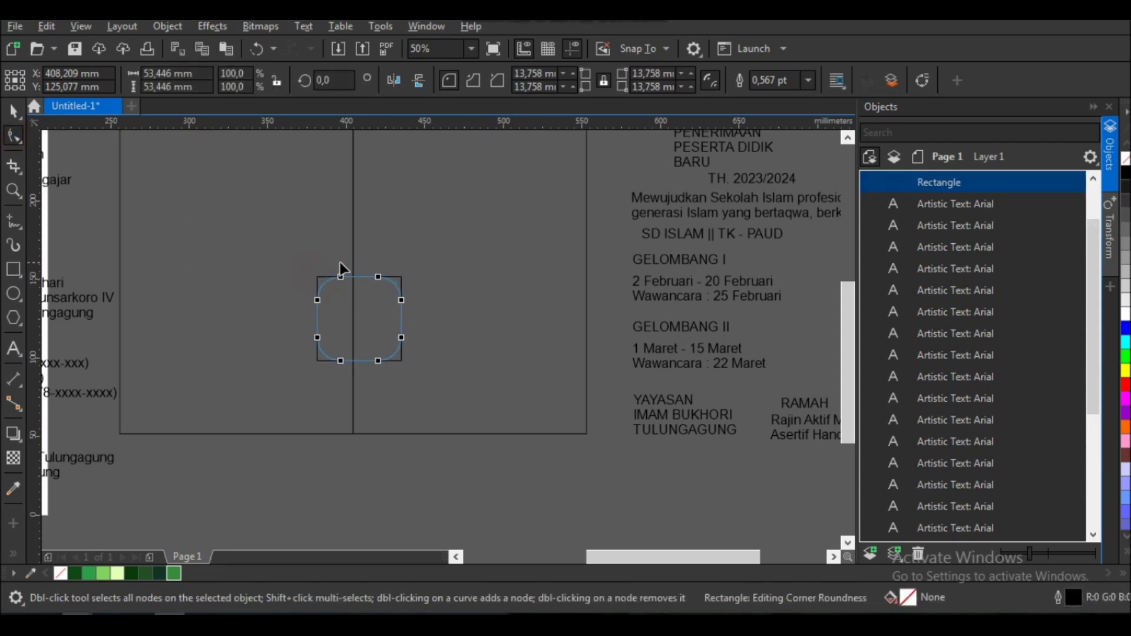
left_click(13, 110)
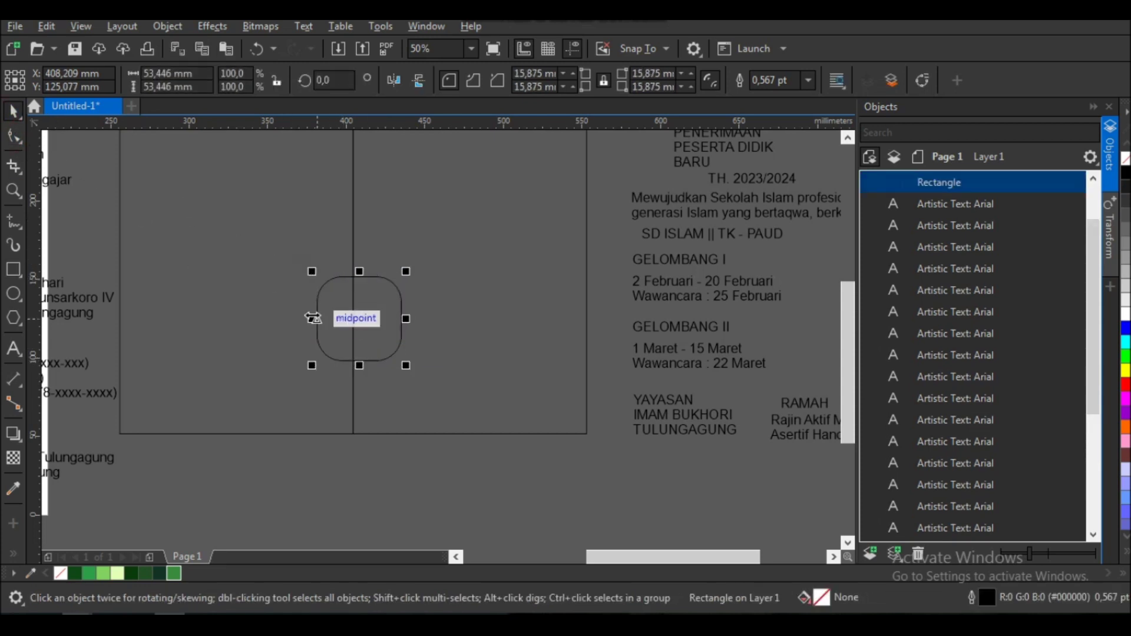
- Rotate, enlarge and tilt the rounded square, then move it lower over the fold
left_click(369, 298)
mouse_move(410, 272)
left_mouse_down()
mouse_move(424, 383)
mouse_move(492, 434)
left_mouse_up()
mouse_move(423, 357)
left_mouse_down()
mouse_move(422, 415)
mouse_move(451, 401)
left_mouse_up()
scroll(507, 426, "down", 2)
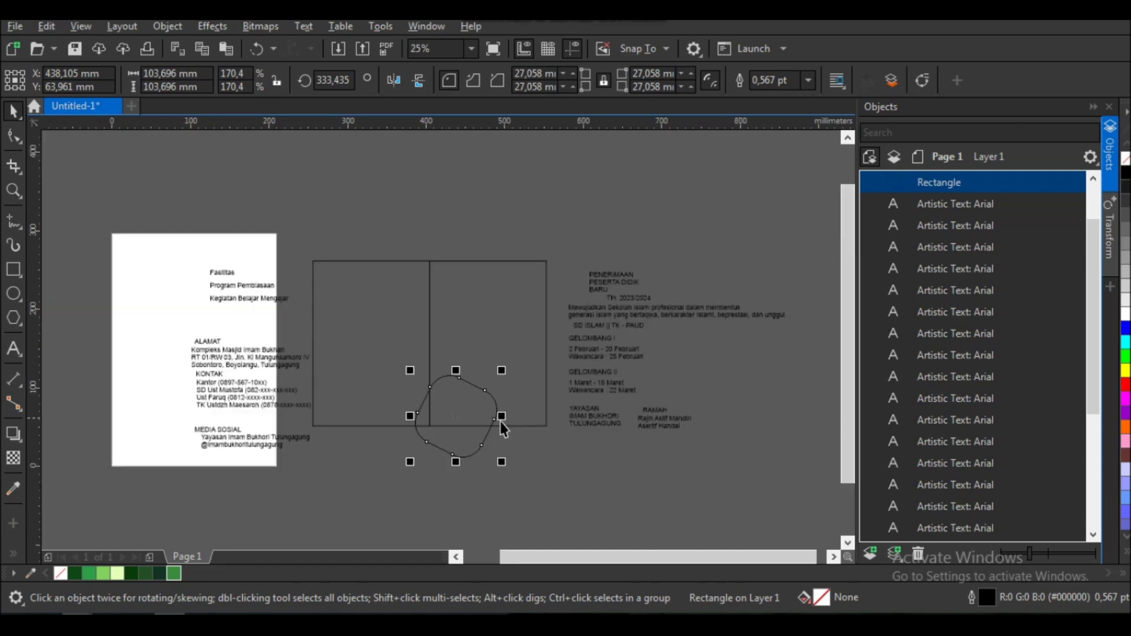
scroll(507, 426, "up", 2)
left_click_drag(507, 395, 504, 407)
scroll(504, 407, "down", 2)
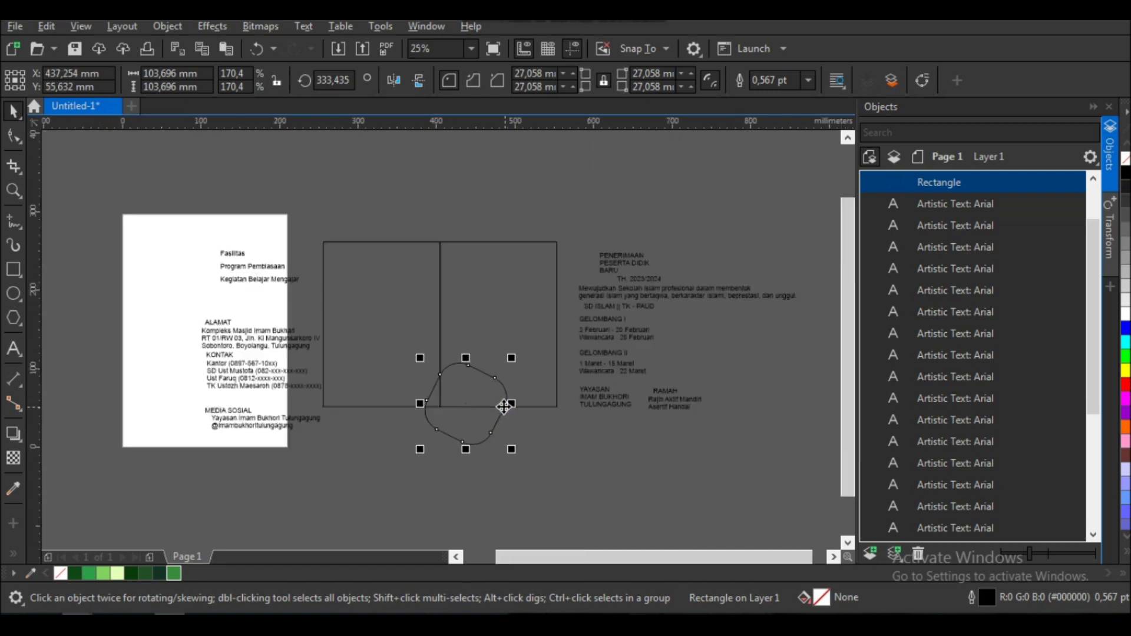
scroll(463, 355, "up", 2)
left_click_drag(470, 360, 471, 345)
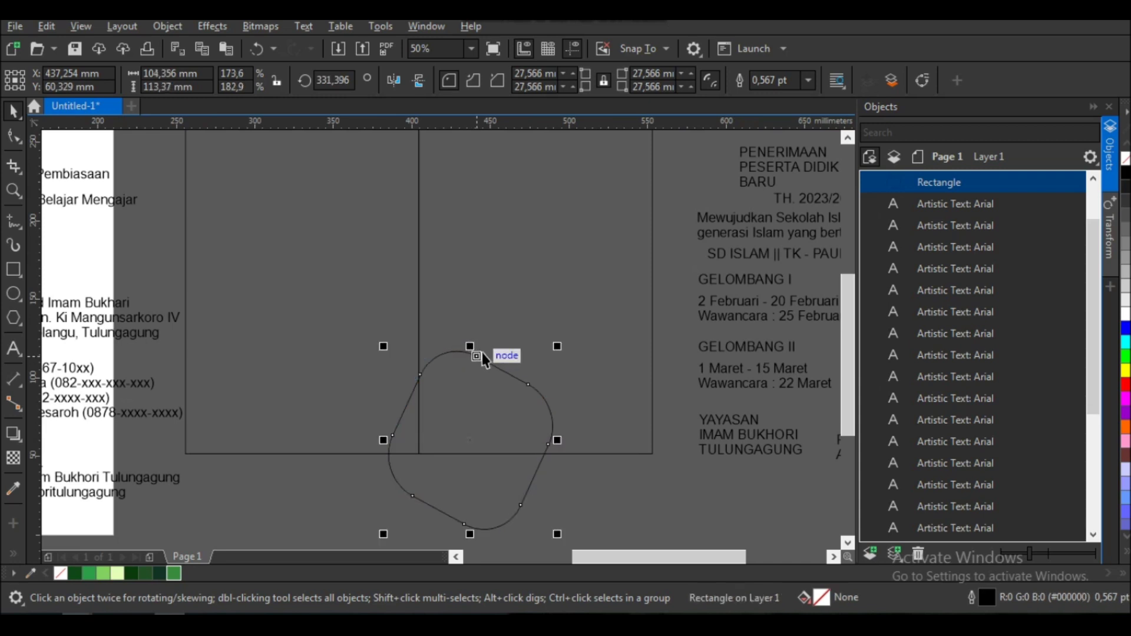
key("ctrl+z")
left_click(610, 478)
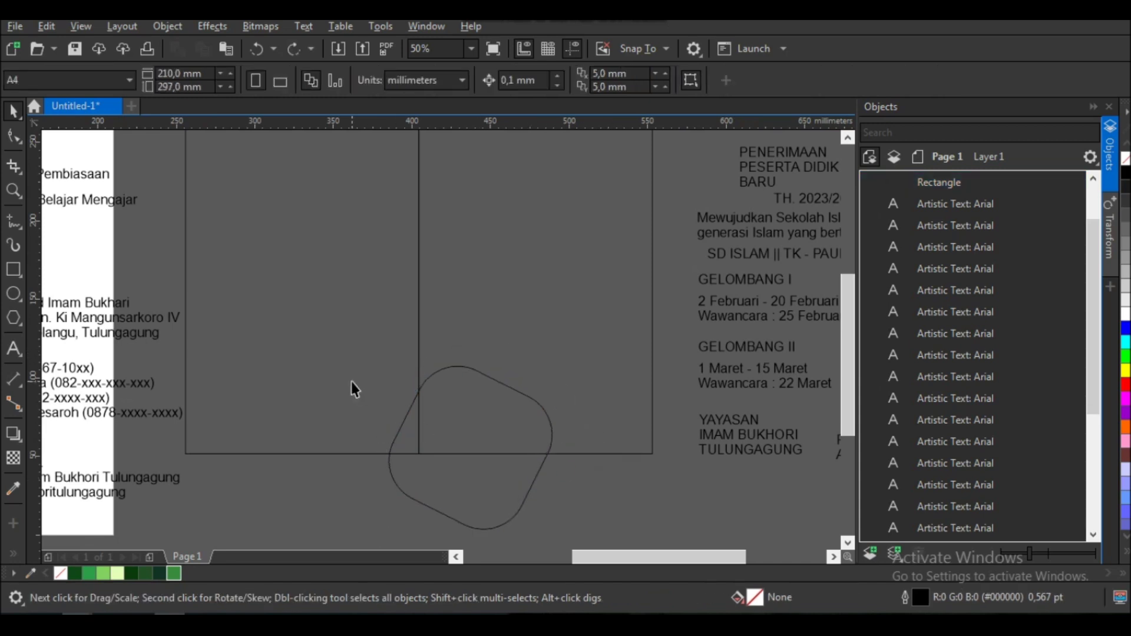
- Draw a wavy Pen-tool curve across the lower part of the panel
left_click(23, 231)
left_click(150, 284)
left_click(653, 333)
left_click_drag(593, 370, 581, 397)
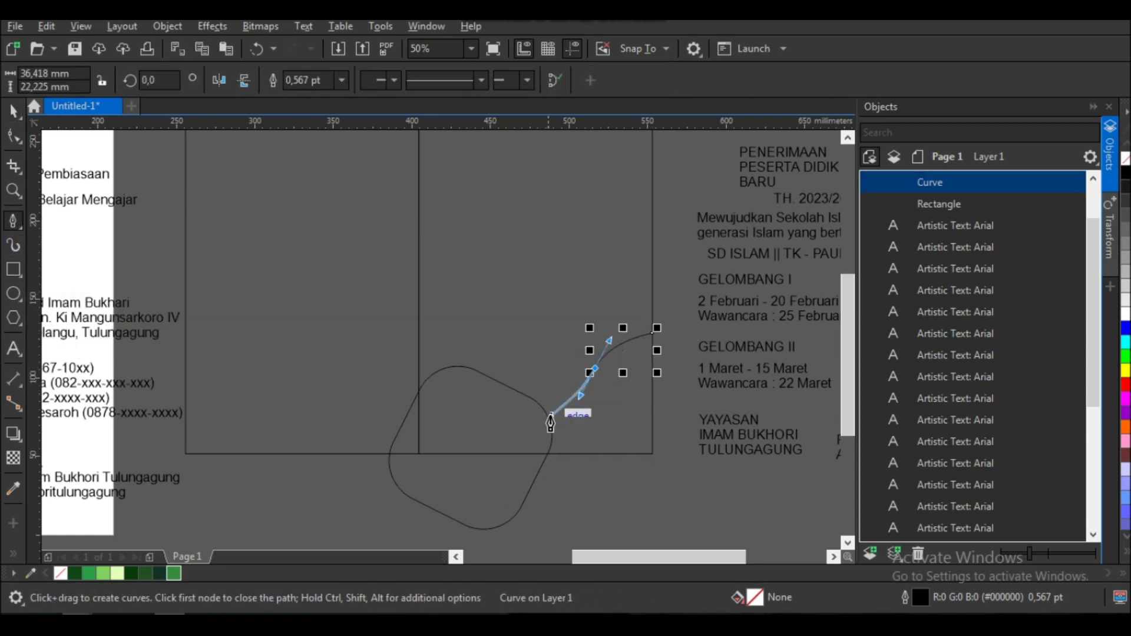
left_click(520, 417)
left_click(490, 454)
left_click(653, 454)
left_click(653, 333)
scroll(614, 384, "down", 3)
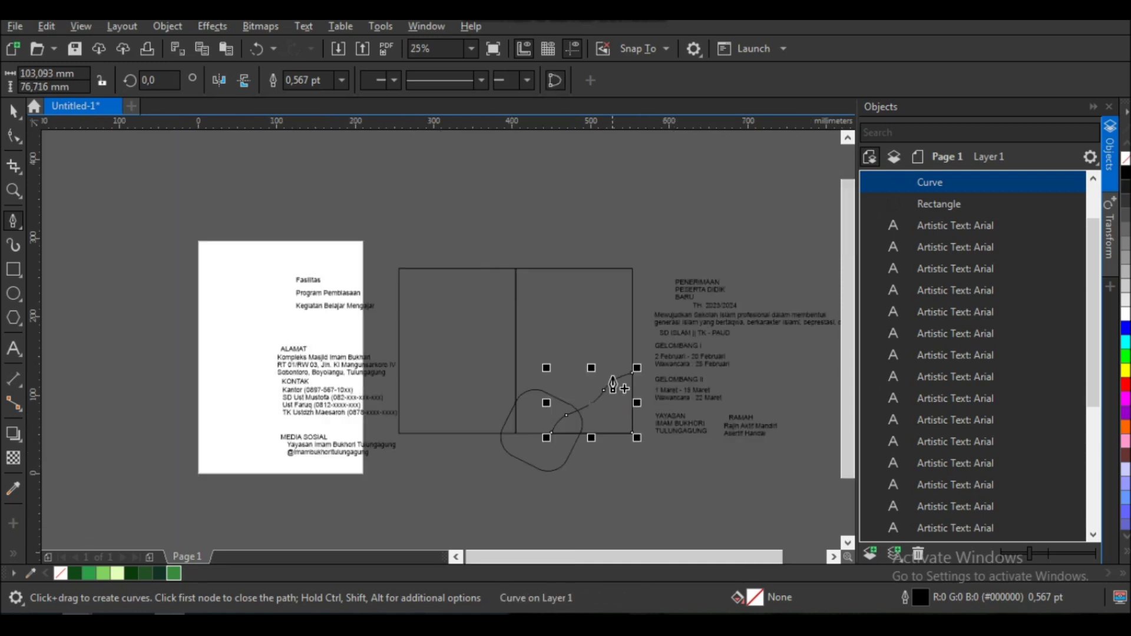
scroll(610, 312, "up", 3)
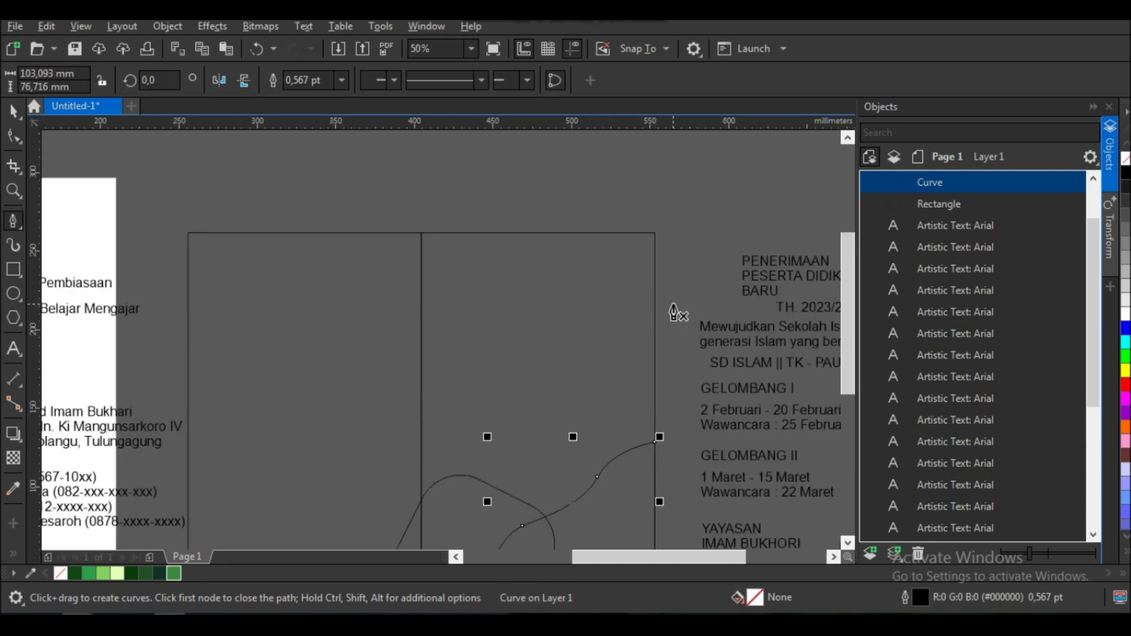
- Draw a closed wavy-edged shape filling the panel's top-right corner
left_click(655, 349)
mouse_move(622, 330)
left_mouse_down()
mouse_move(585, 317)
mouse_move(530, 333)
mouse_move(483, 309)
mouse_move(390, 309)
left_mouse_up()
left_click(407, 233)
left_click(654, 233)
left_click(655, 349)
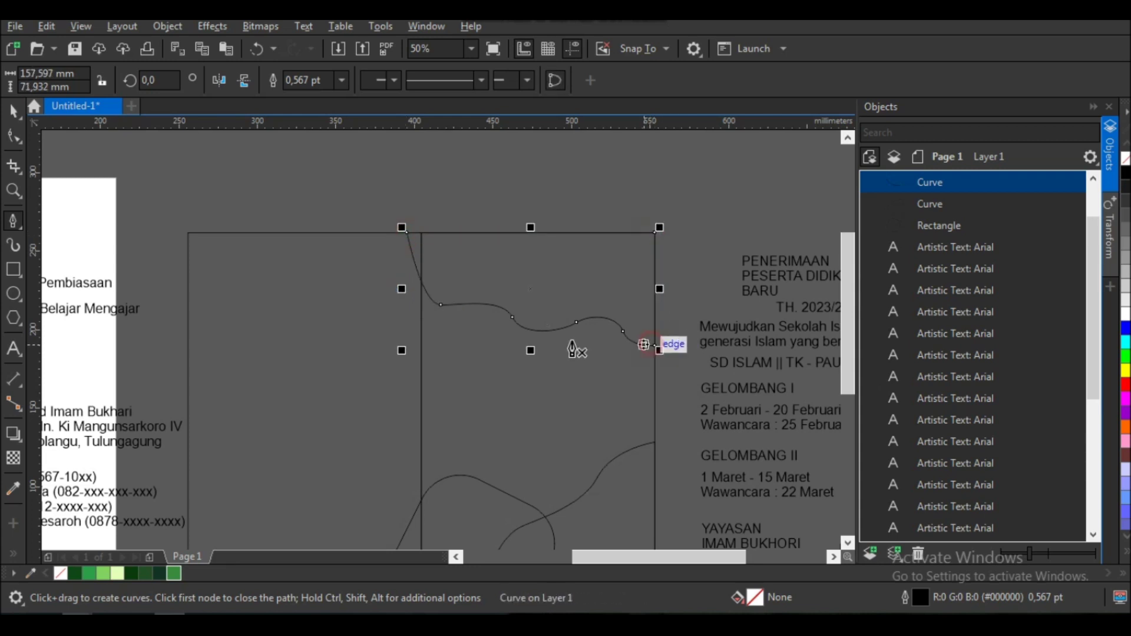
left_click(13, 140)
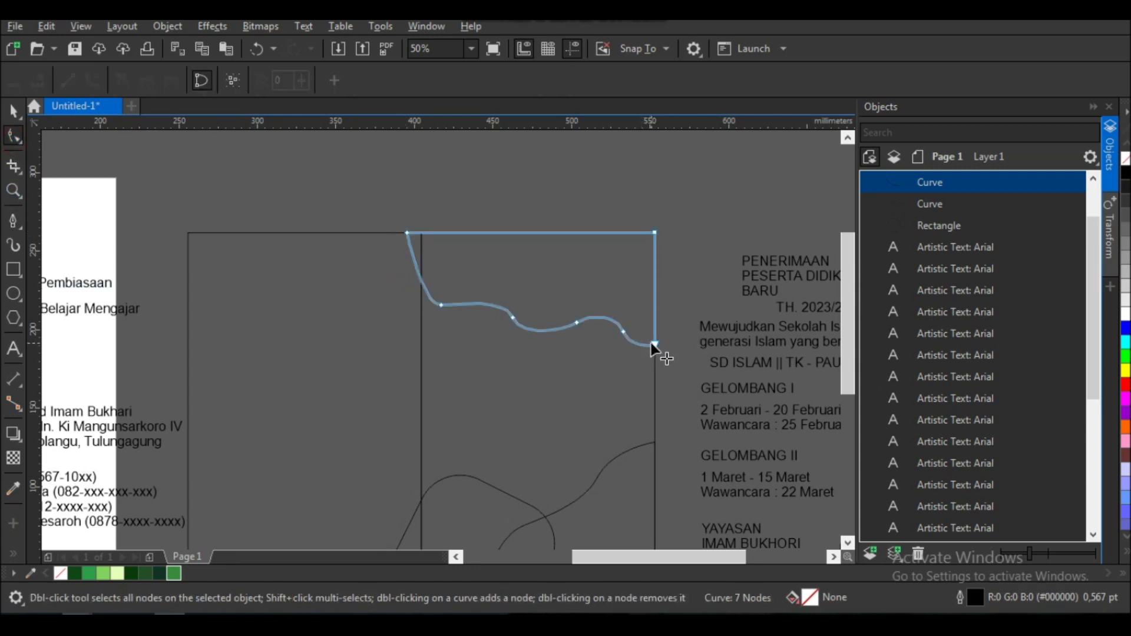
- Lower the wave's end and middle points and add or delete nodes to smooth it
scroll(654, 351, "down", 1)
scroll(642, 339, "up", 1)
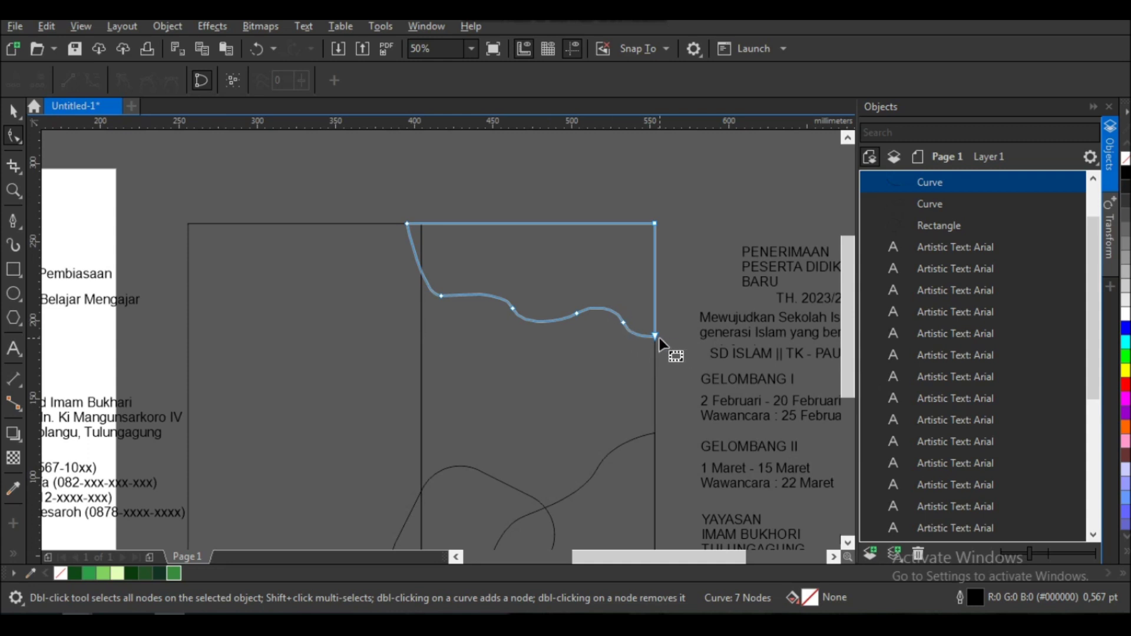
left_click_drag(655, 337, 657, 354)
double_click(623, 323)
left_click(576, 314)
left_click_drag(576, 314, 572, 325)
left_click_drag(653, 351, 655, 360)
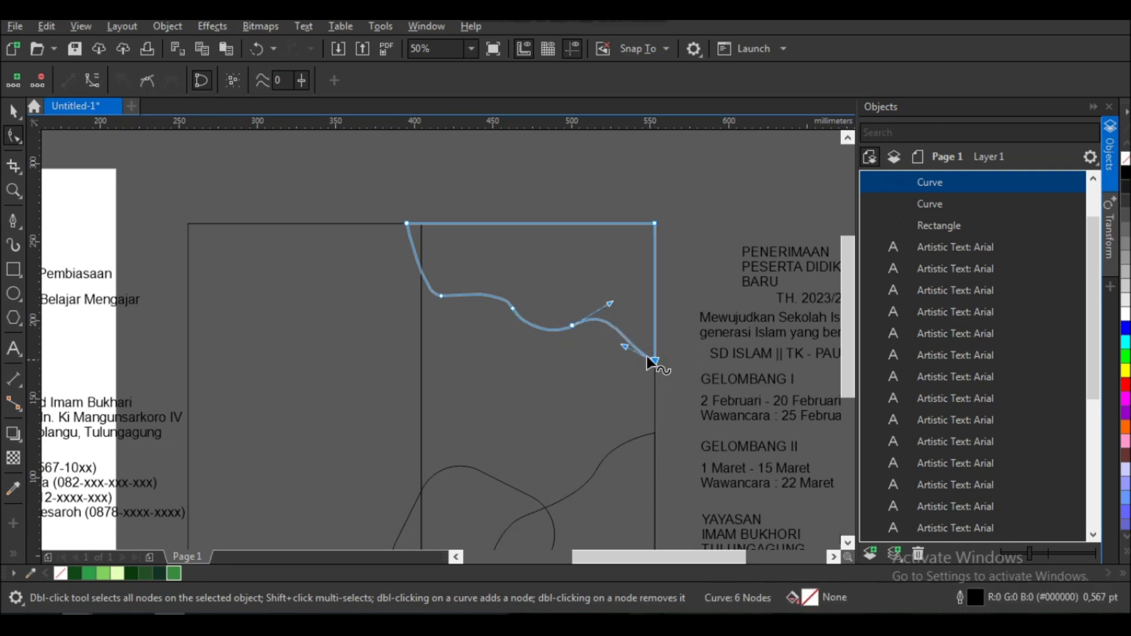
left_click_drag(568, 334, 605, 356)
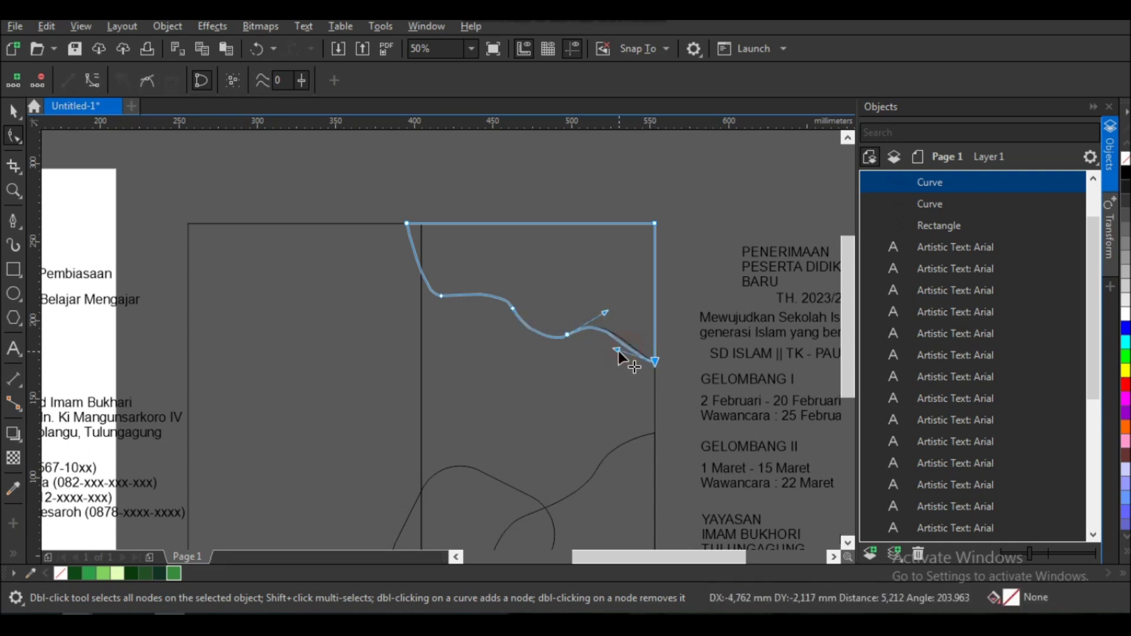
left_click(613, 347)
double_click(617, 344)
double_click(568, 335)
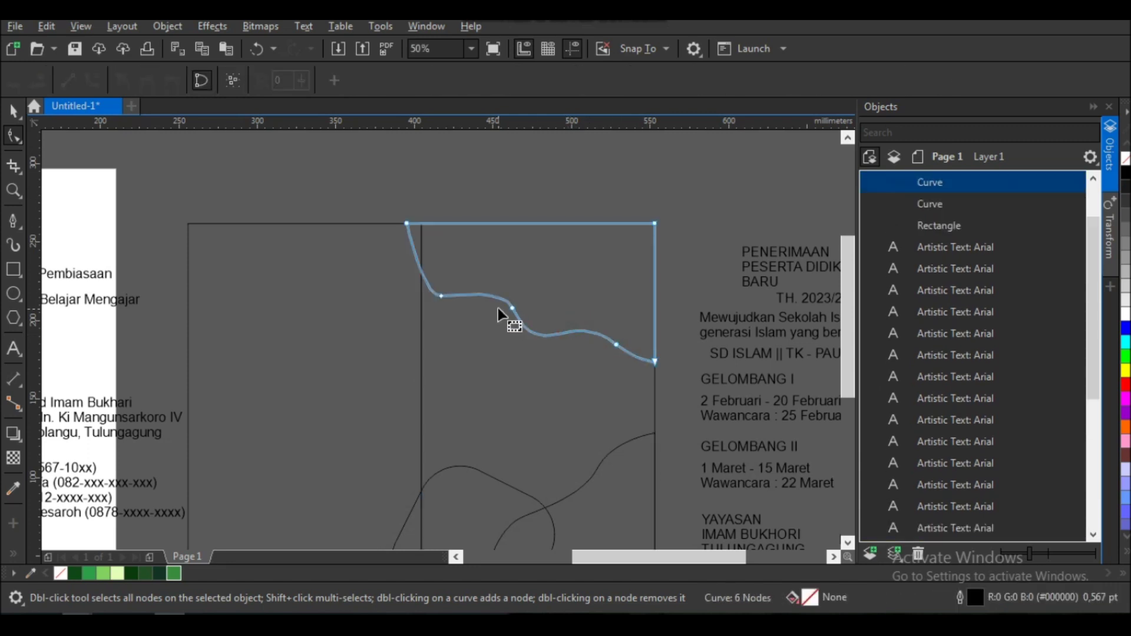
double_click(441, 297)
- Round the wave's top-left bend and deepen its dip with an added point
left_click(406, 224)
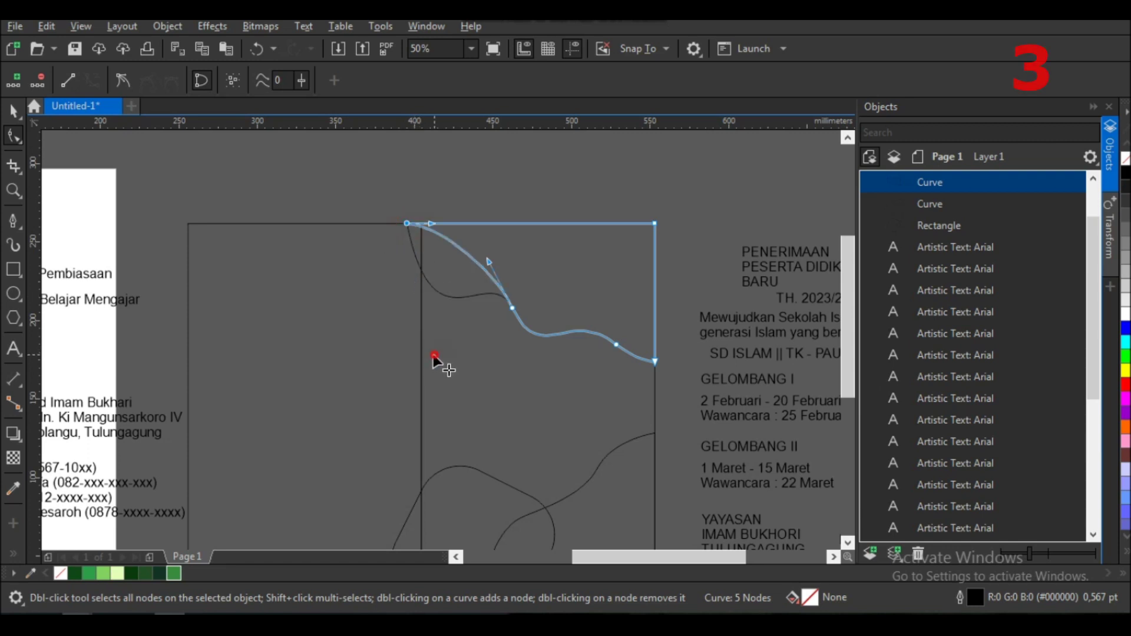
key("ctrl+z")
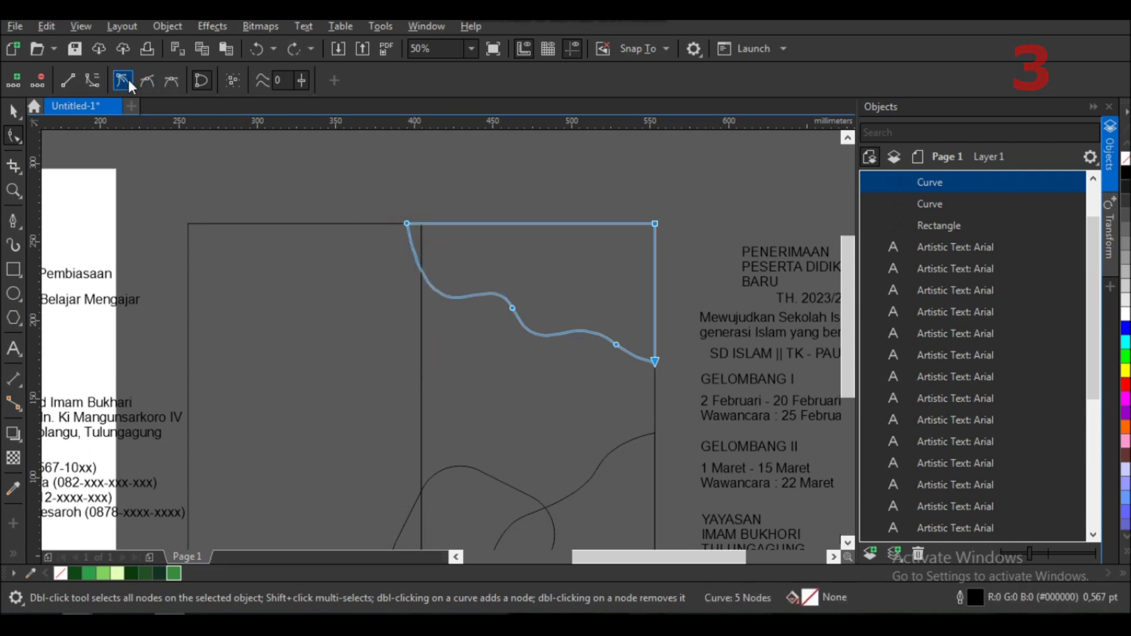
left_click(407, 224)
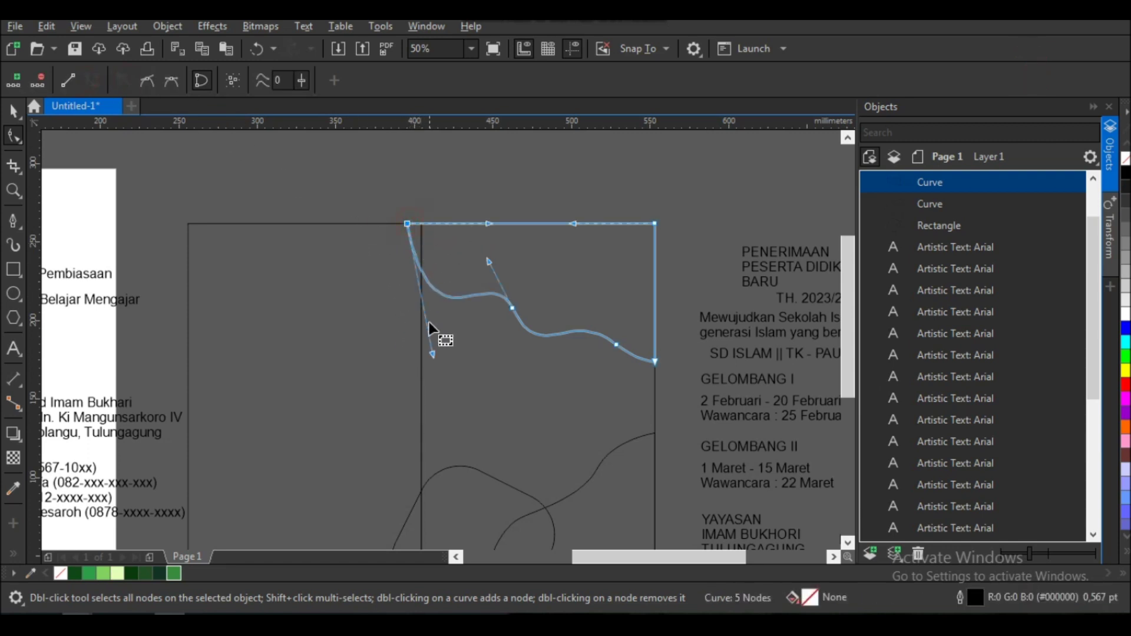
scroll(405, 221, "up", 2)
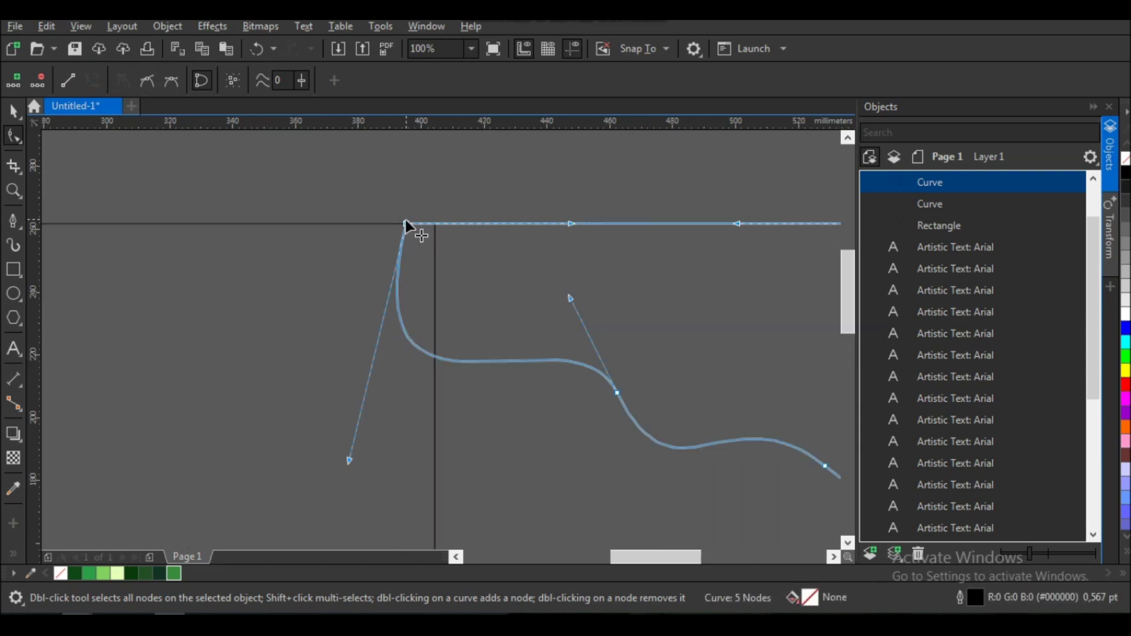
scroll(448, 248, "down", 2)
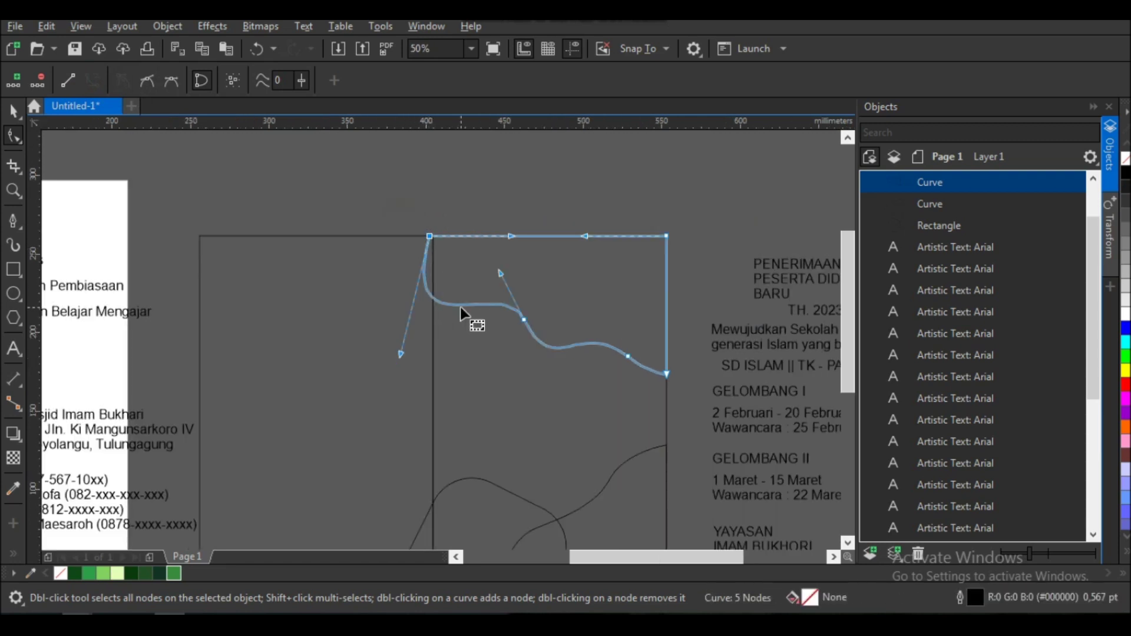
scroll(461, 313, "up", 2)
left_click_drag(339, 401, 323, 344)
double_click(449, 281)
left_click_drag(449, 281, 453, 293)
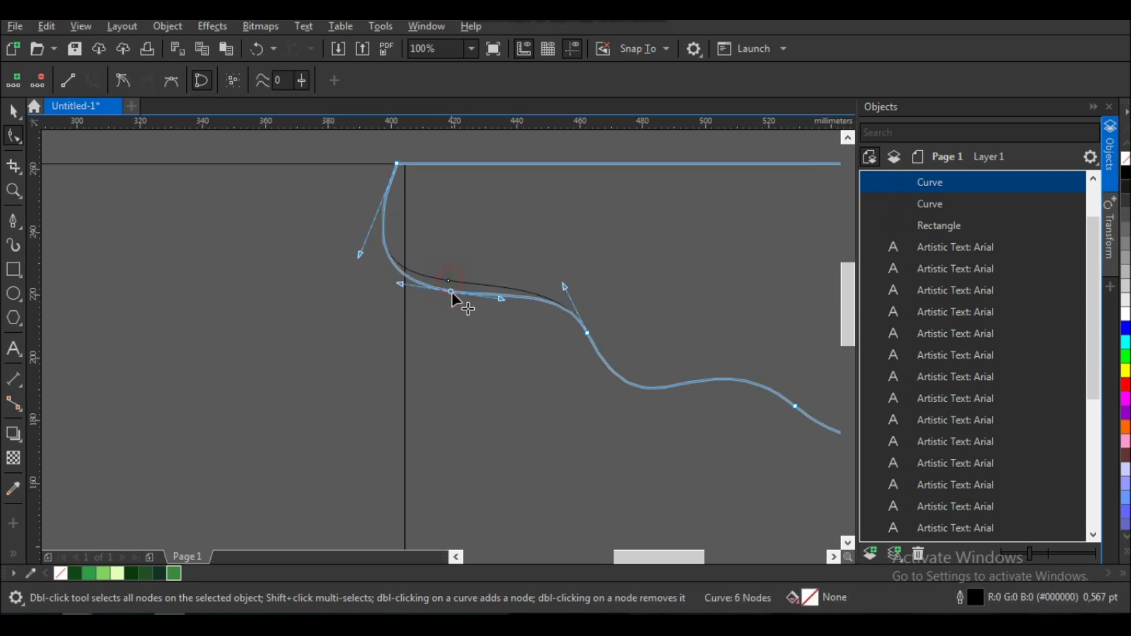
scroll(502, 316, "down", 2)
scroll(488, 203, "down", 2)
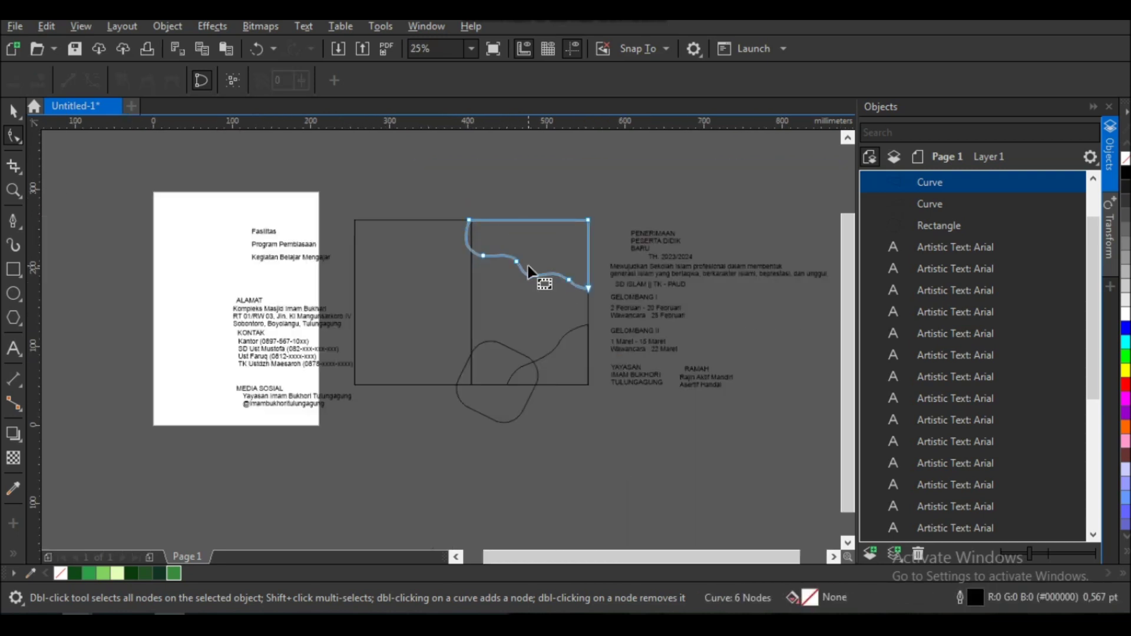
scroll(473, 288, "up", 2)
- Fill the wavy corner shape dark green
left_click(17, 119)
scroll(484, 199, "down", 1)
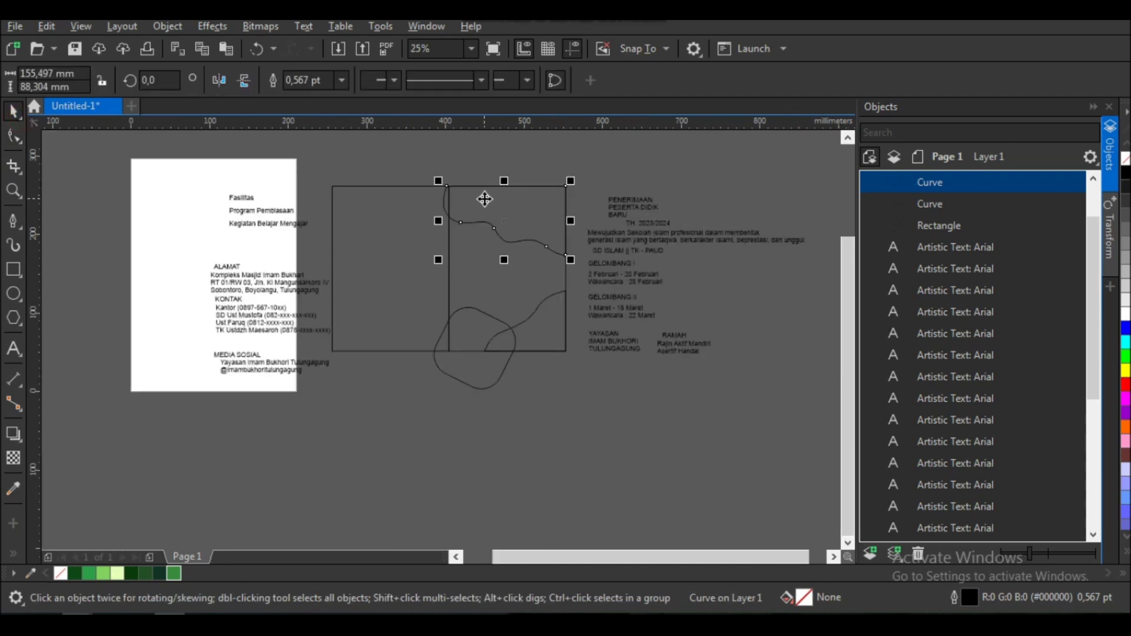
scroll(548, 263, "up", 1)
scroll(540, 259, "down", 1)
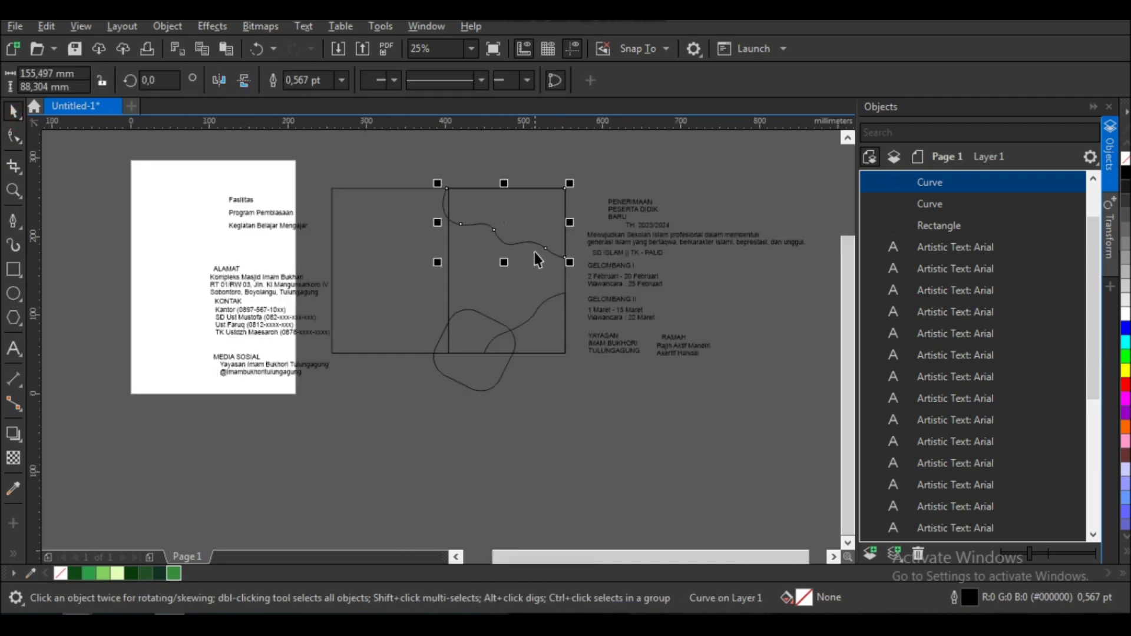
left_click(77, 574)
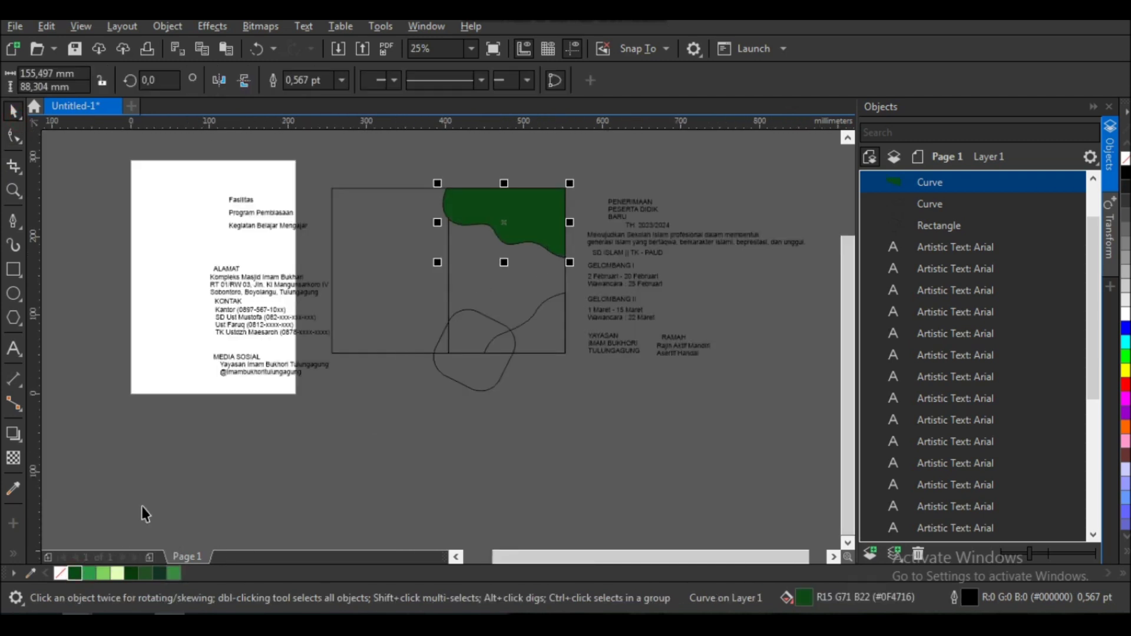
left_click(605, 161)
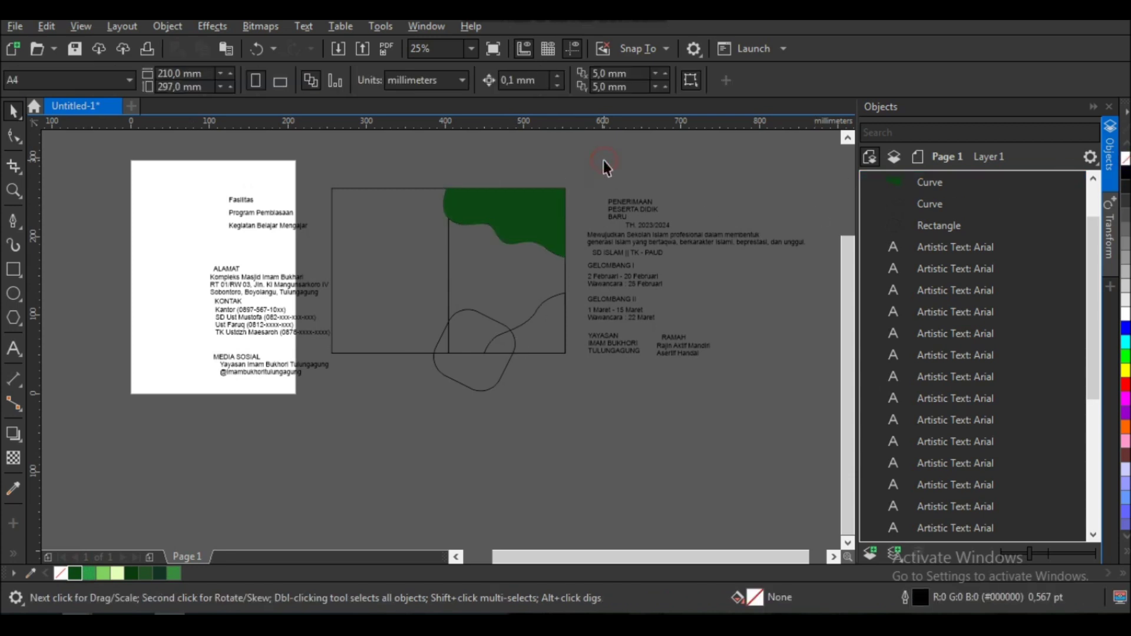
- Move the PENERIMAAN PESERTA DIDIK BARU heading onto the green shape in Futura Md BT
scroll(636, 211, "up", 1)
left_click_drag(631, 210, 427, 199)
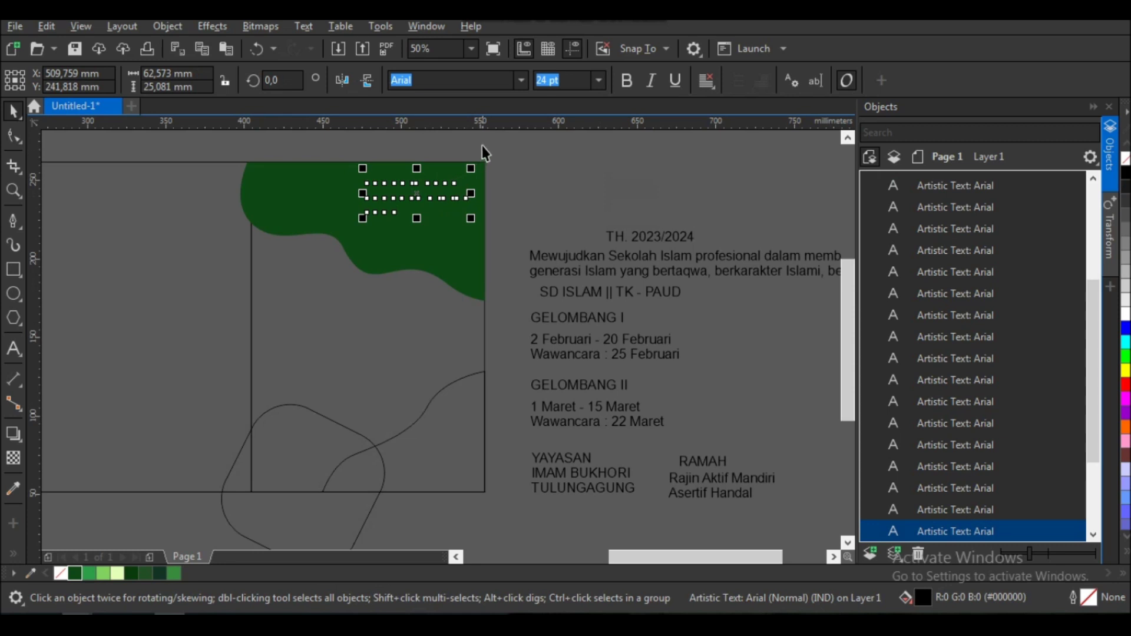
left_click(522, 80)
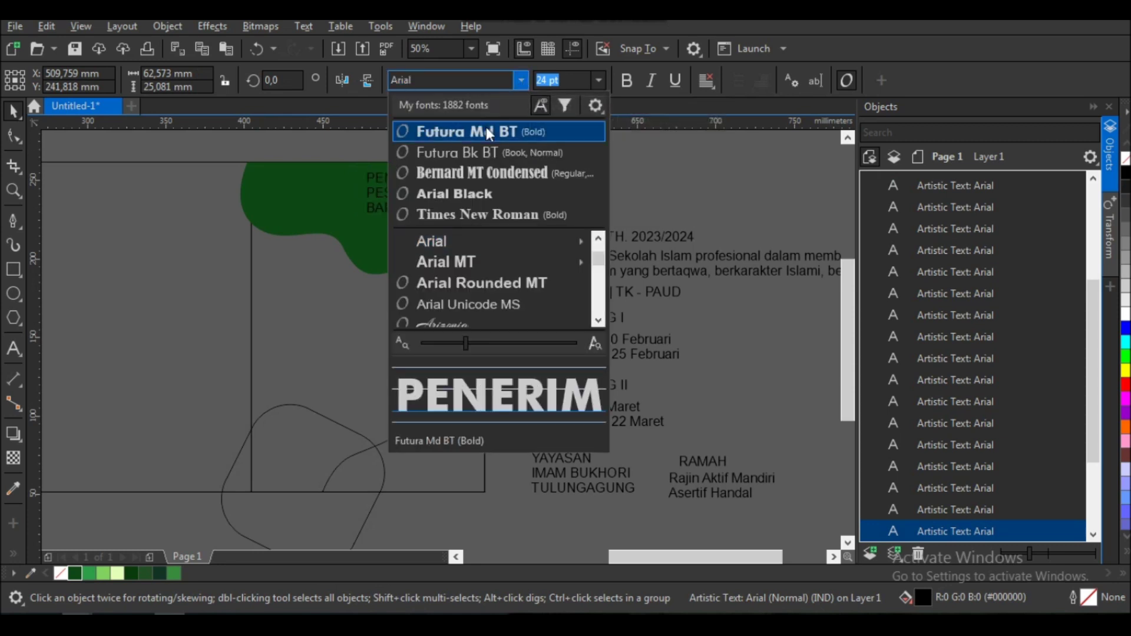
left_click(489, 132)
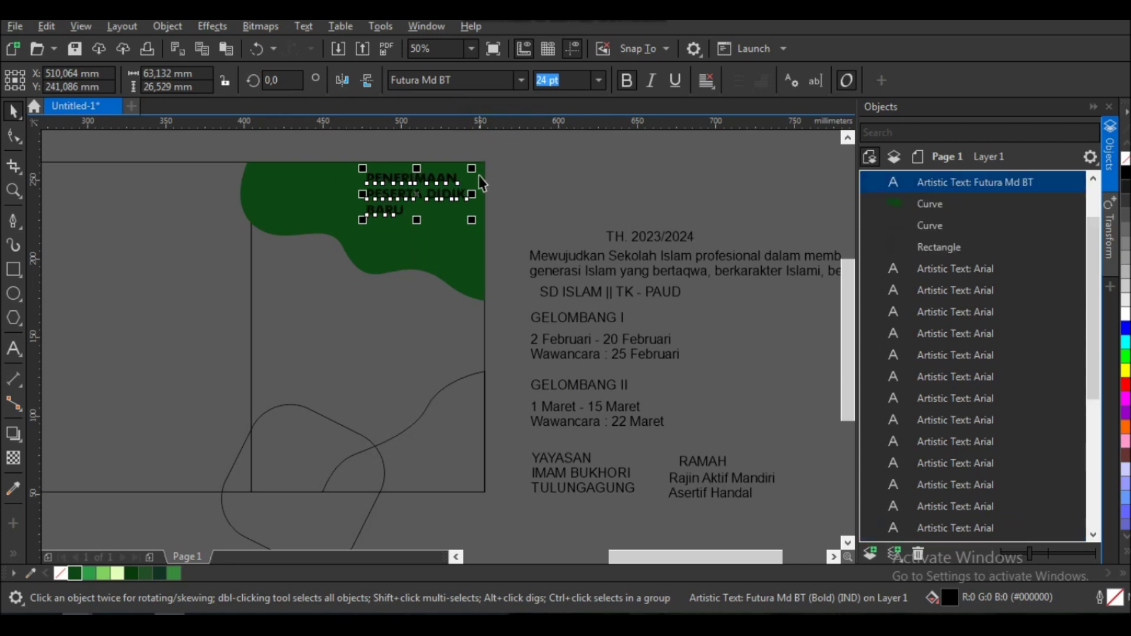
- Make the title white and right-aligned, enlarge it and nudge it slightly down
left_click(1125, 314)
left_click(704, 83)
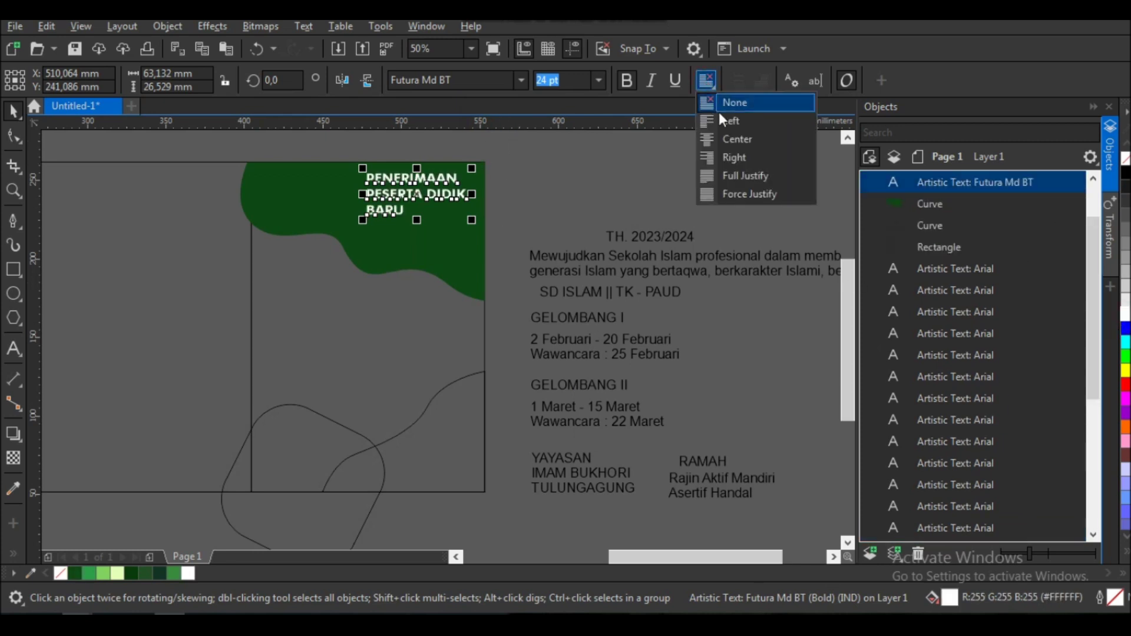
left_click(732, 154)
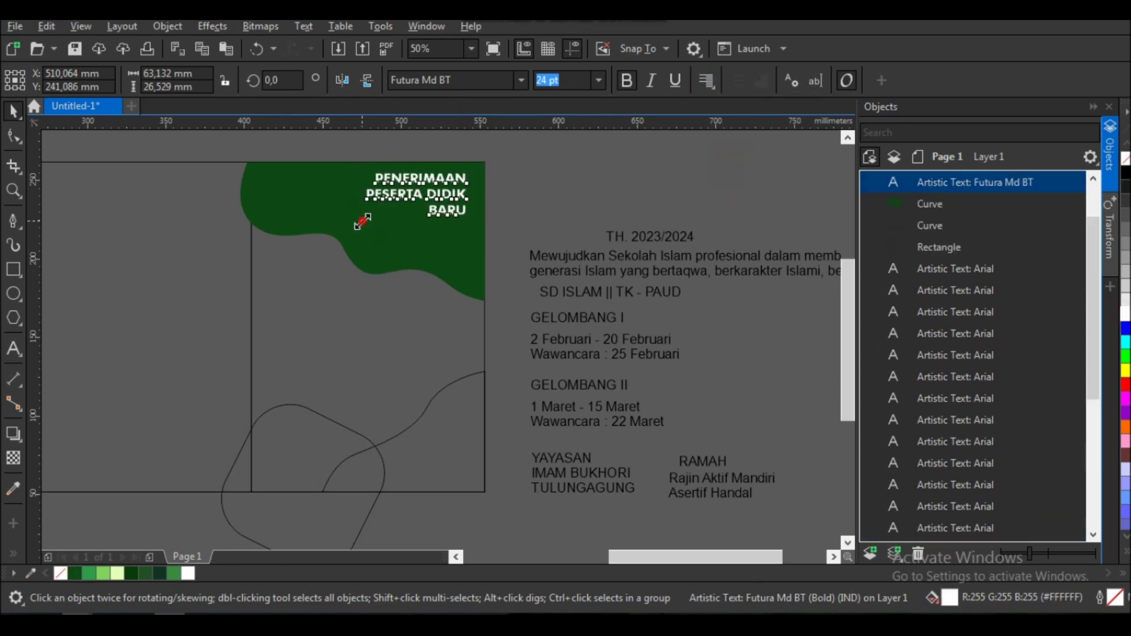
left_click_drag(364, 222, 307, 246)
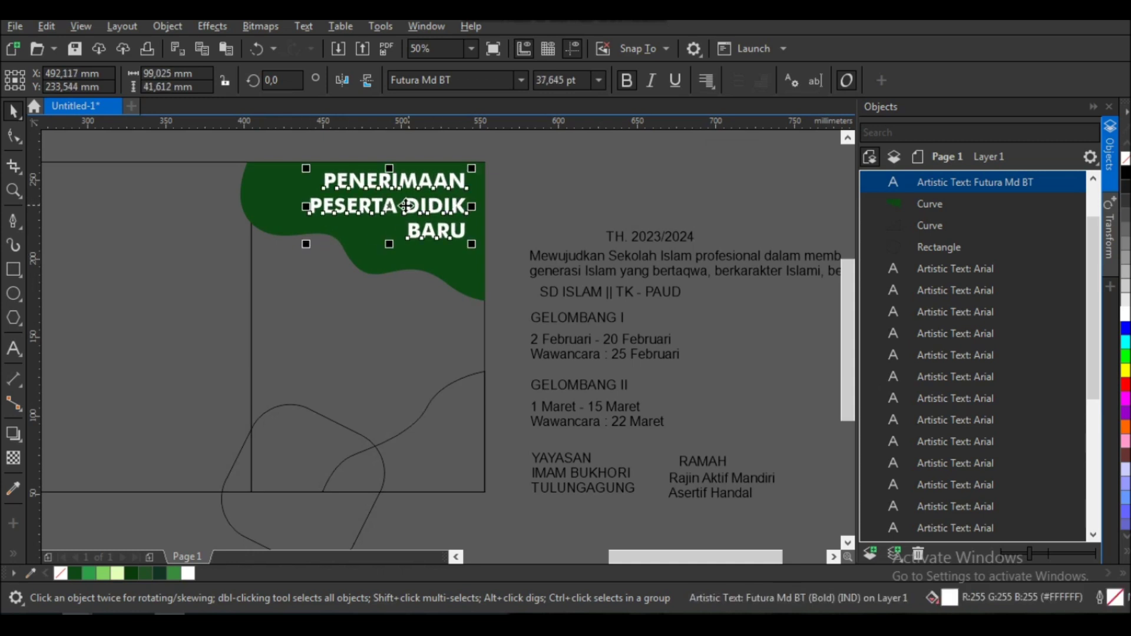
scroll(406, 205, "up", 2)
left_click_drag(384, 179, 385, 184)
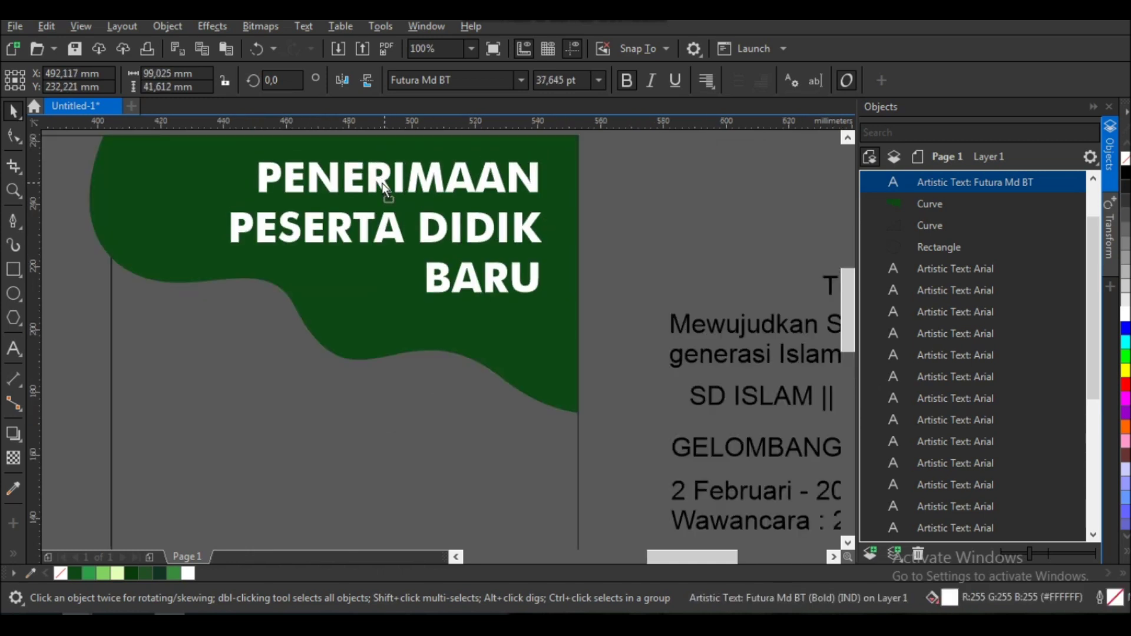
left_click(13, 136)
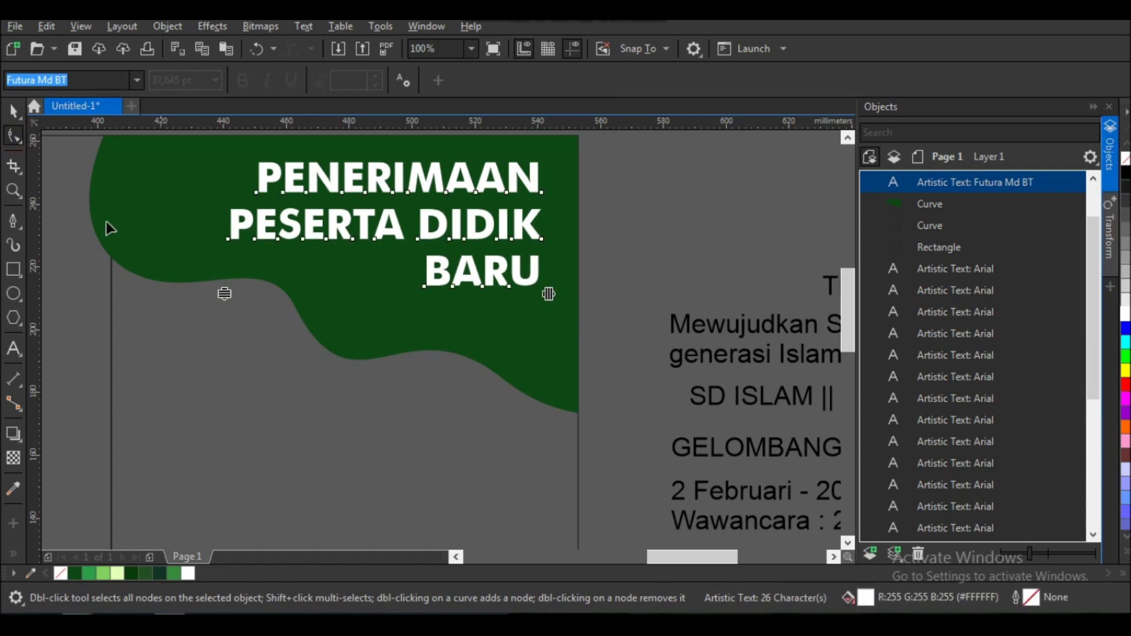
key("space")
scroll(589, 319, "down", 2)
left_click(532, 314)
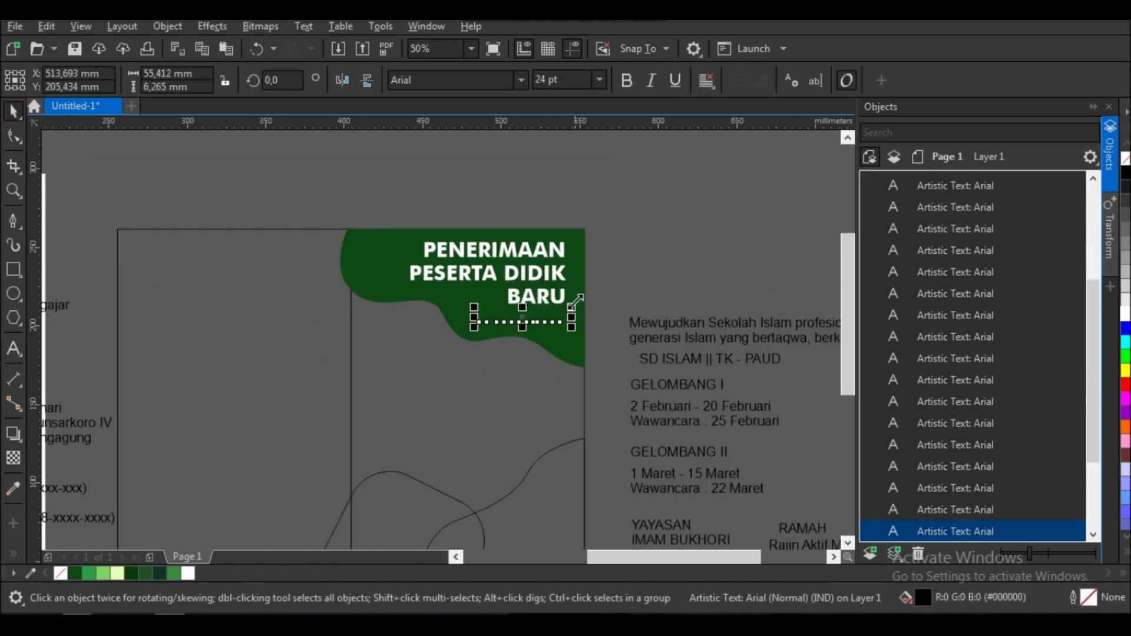
- Make TH. 2023/2024 bold, underlined, white Futura Bk BT and slightly smaller
scroll(586, 294, "up", 2)
left_click(629, 82)
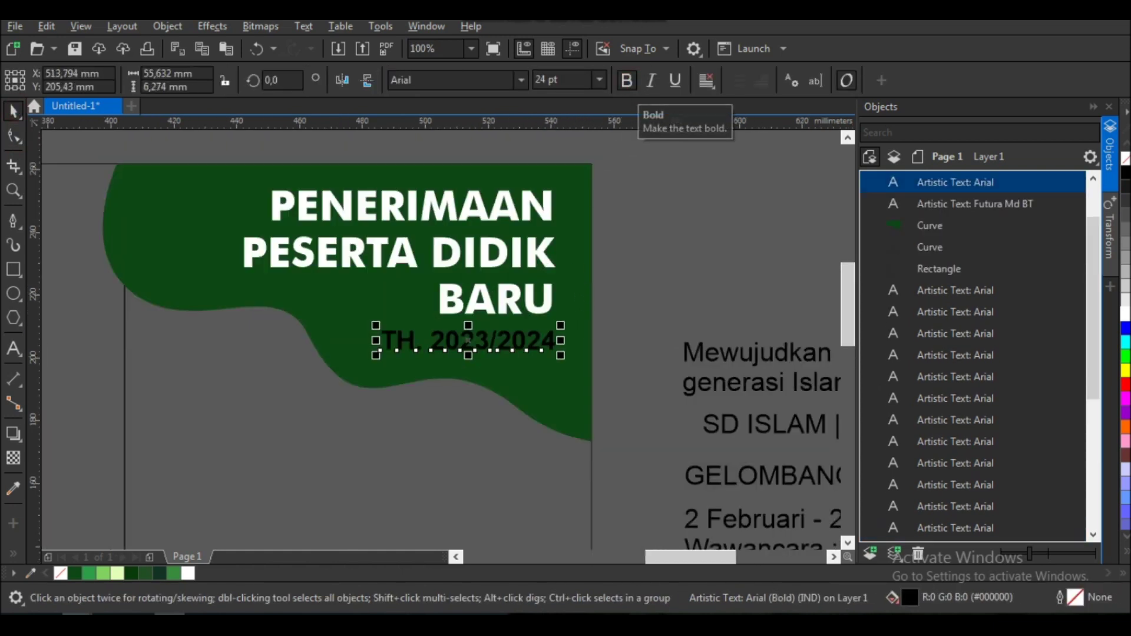
left_click(521, 78)
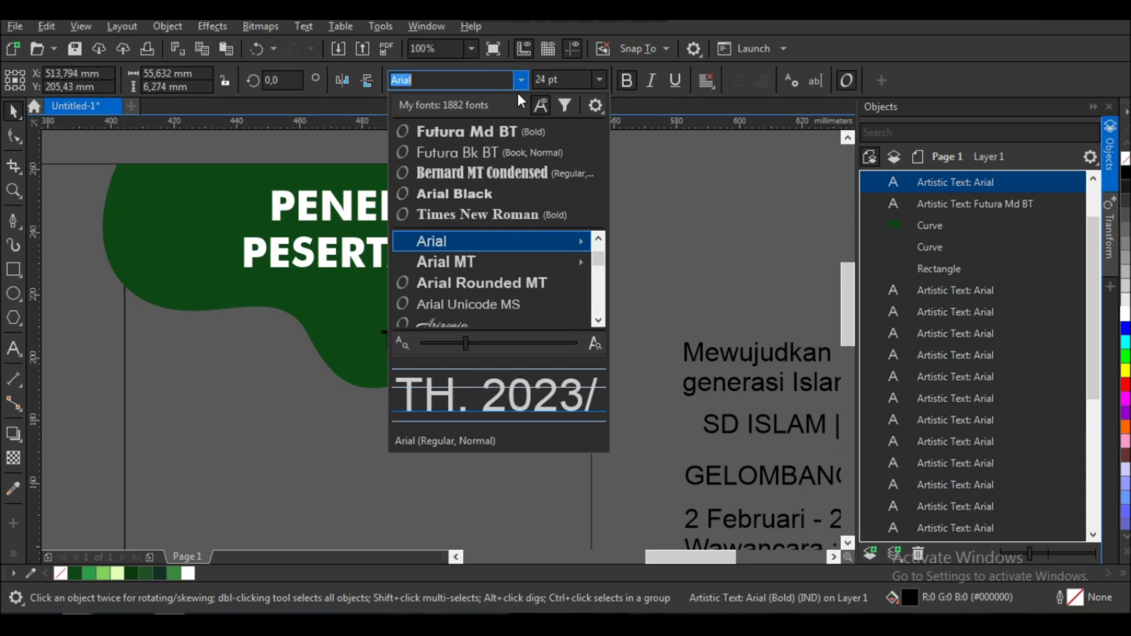
left_click(504, 147)
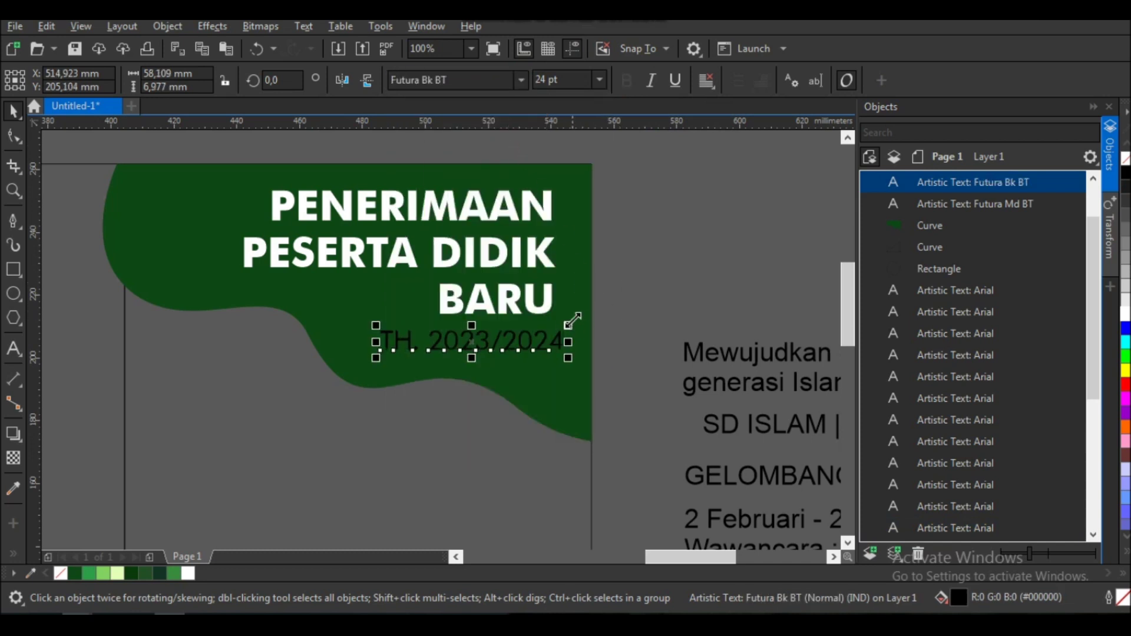
left_click(1126, 315)
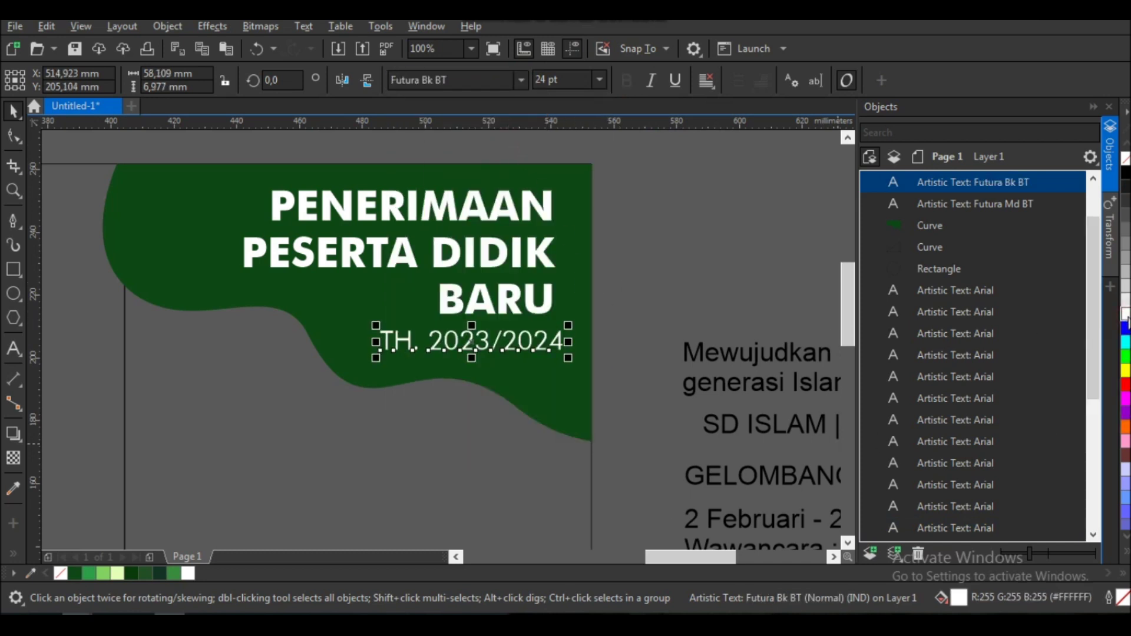
left_click(675, 80)
scroll(606, 260, "down", 2)
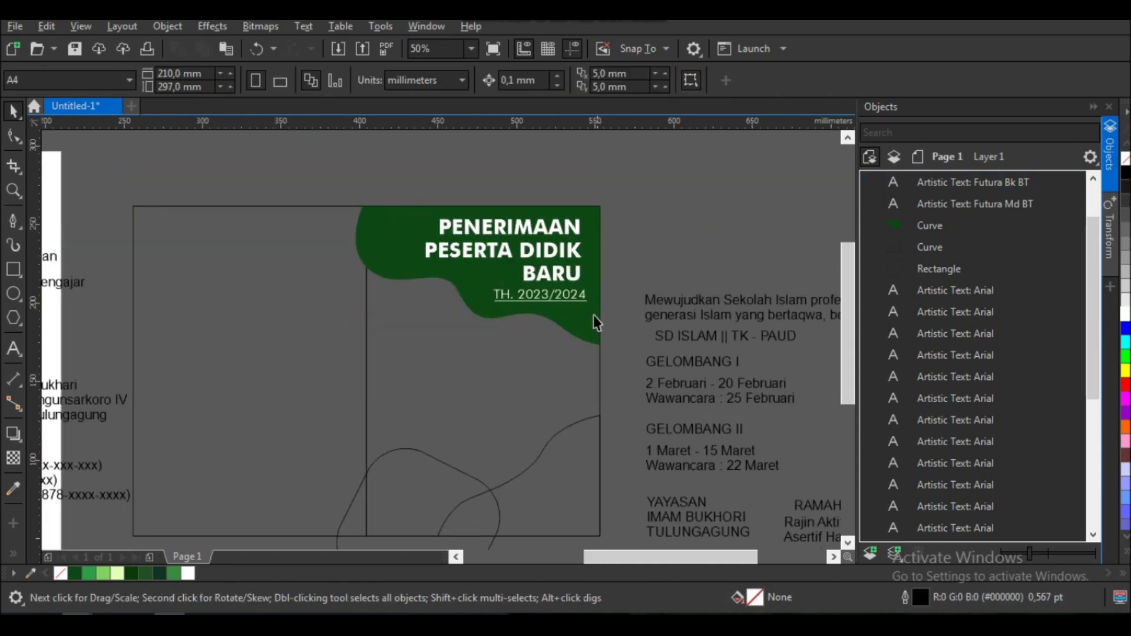
scroll(575, 306, "up", 2)
left_click_drag(413, 265, 430, 268)
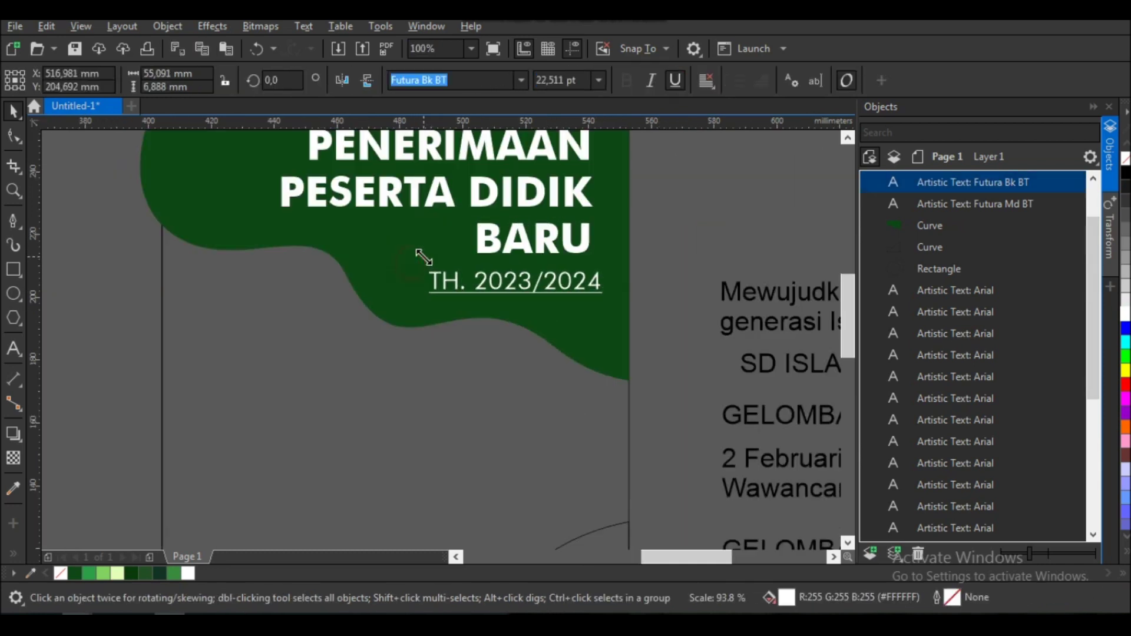
left_click(585, 242, "shift")
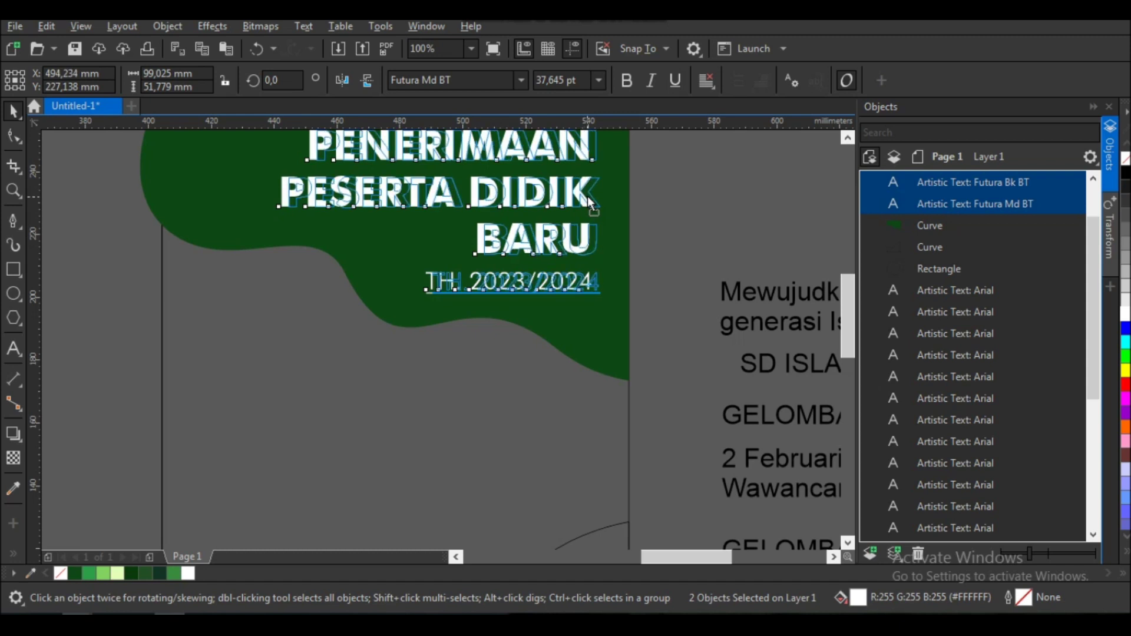
scroll(588, 203, "down", 2)
left_click(670, 202)
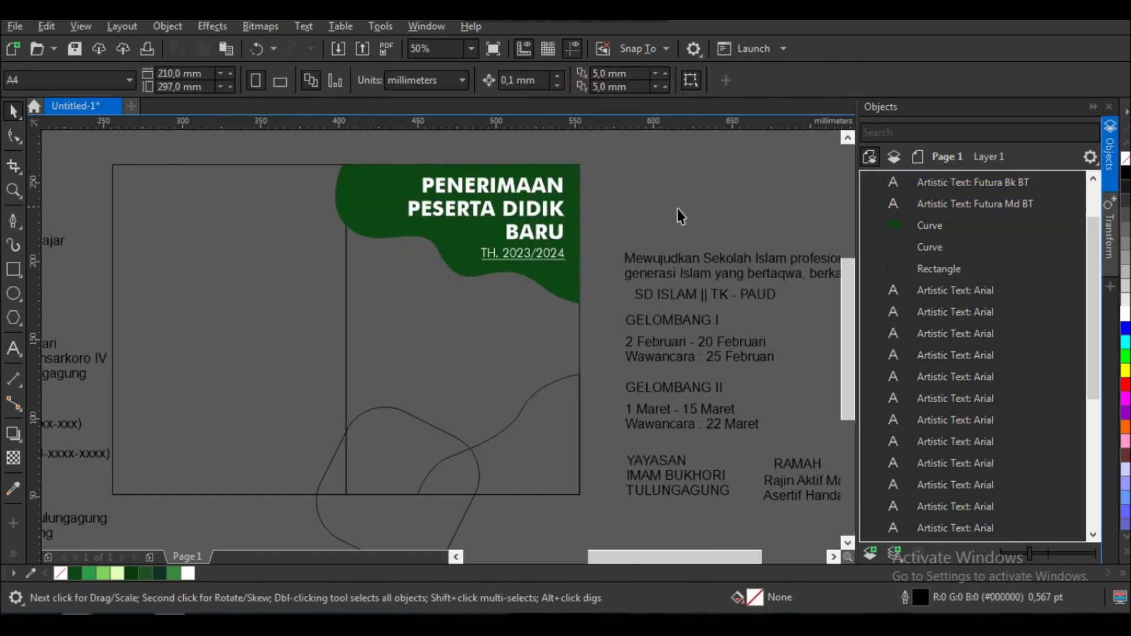
- Move the Mewujudkan slogan onto the front panel, centred in Futura Md BT and narrowed
left_click_drag(744, 260, 465, 272)
left_click(706, 80)
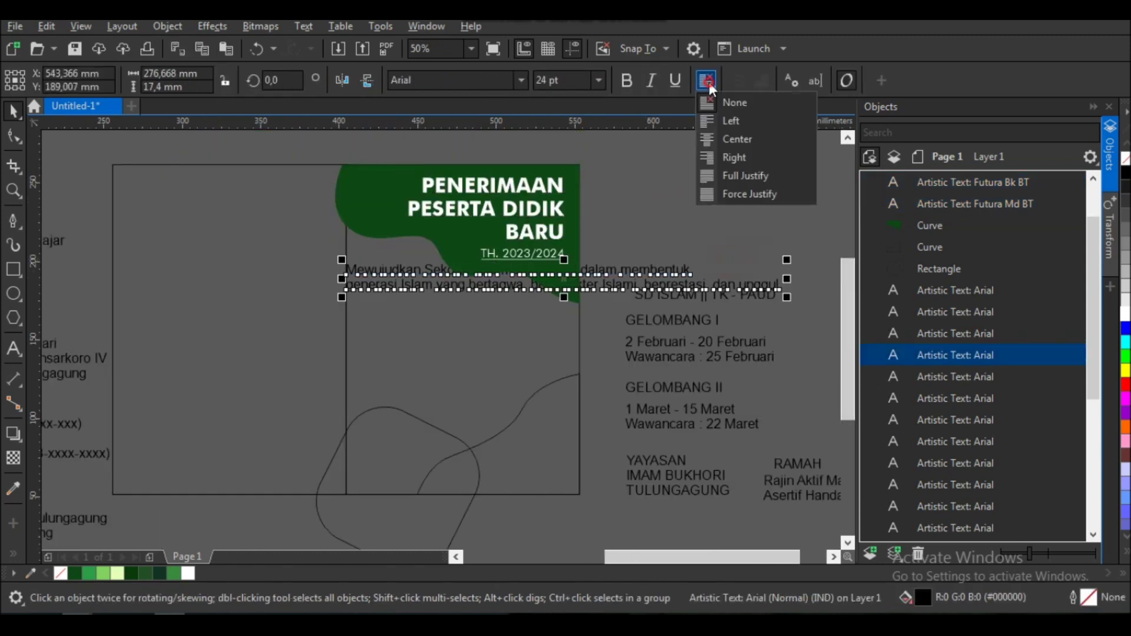
left_click(735, 139)
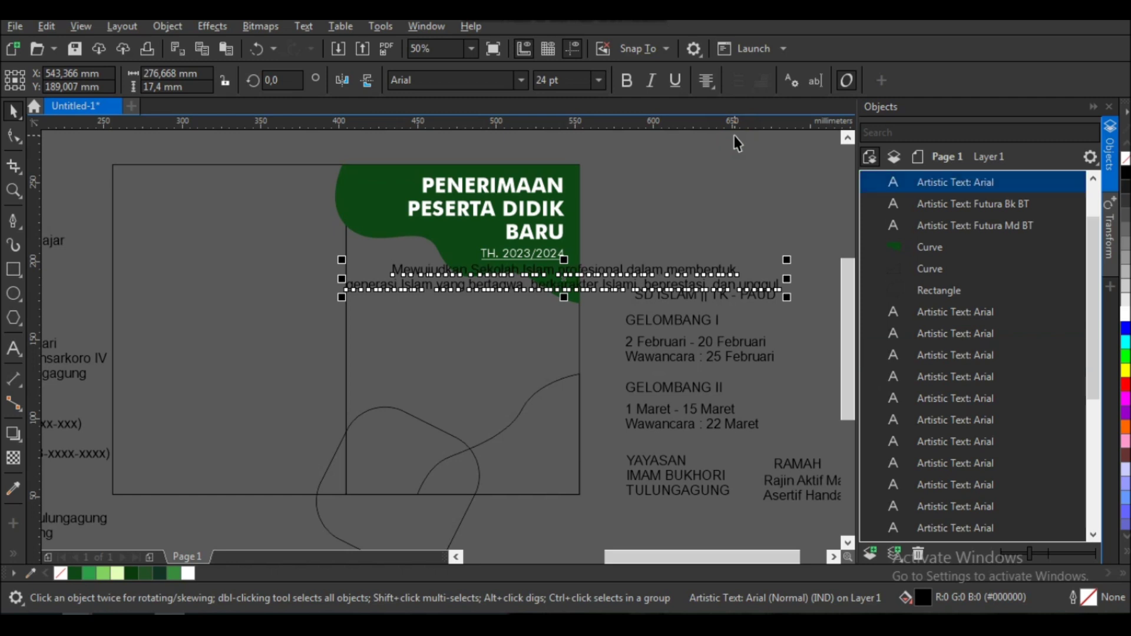
left_click(521, 79)
left_click(507, 151)
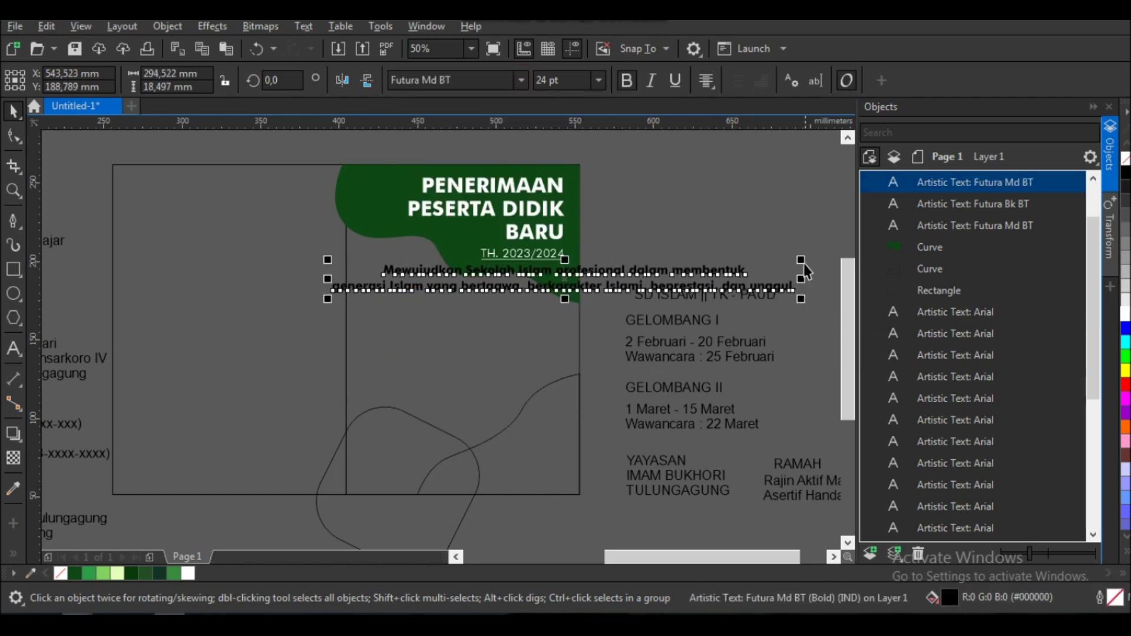
left_click_drag(821, 288, 579, 288)
- Break the slogan before 'beprestasi', make it white and move it up under the year
left_click(514, 326)
scroll(514, 325, "up", 2)
left_click(628, 300)
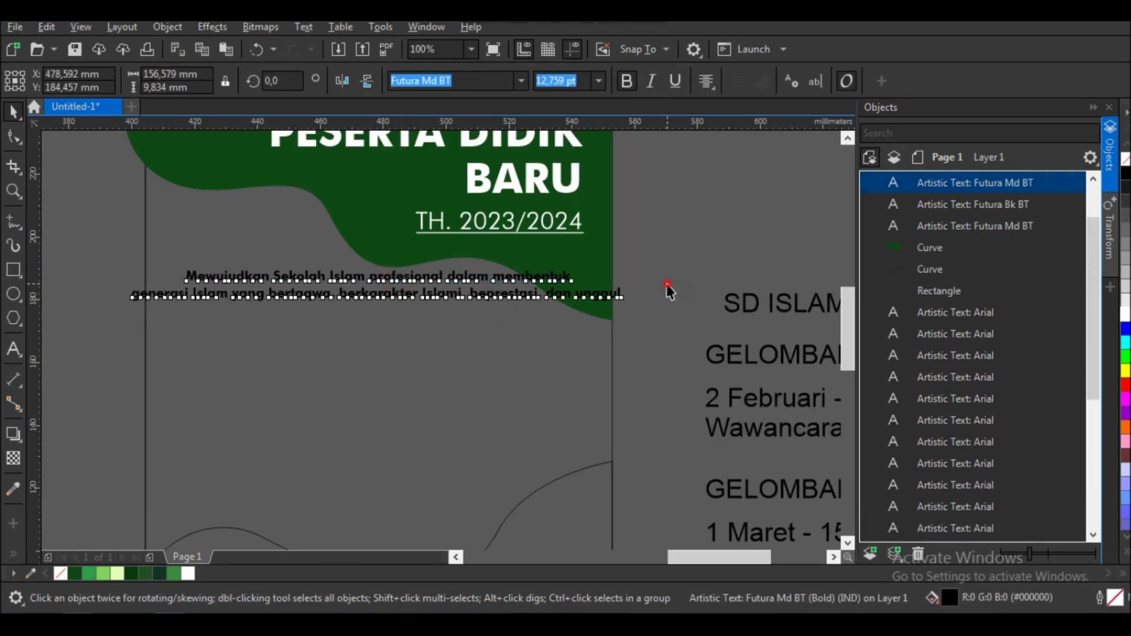
double_click(513, 297)
key("Return")
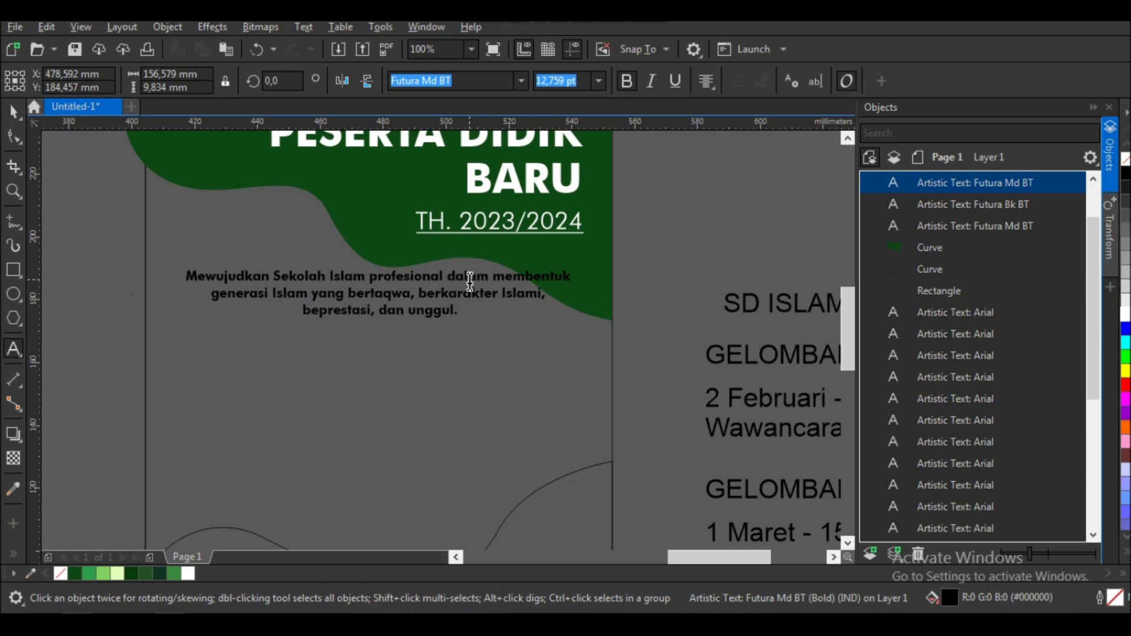
key("ctrl+space")
left_click(191, 574)
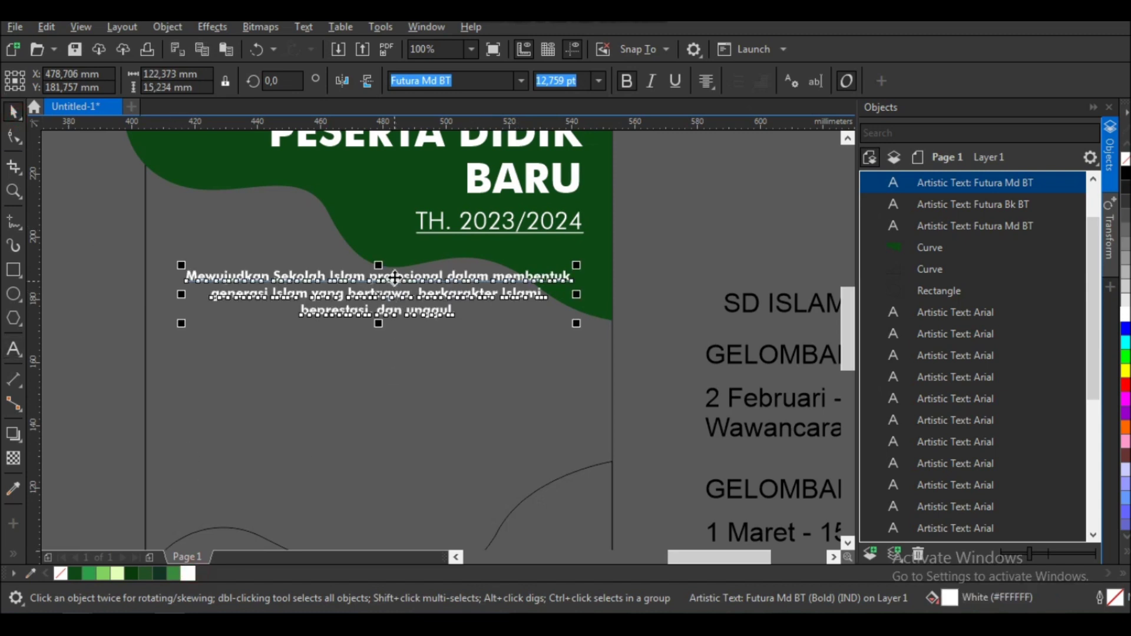
left_click_drag(395, 277, 395, 257)
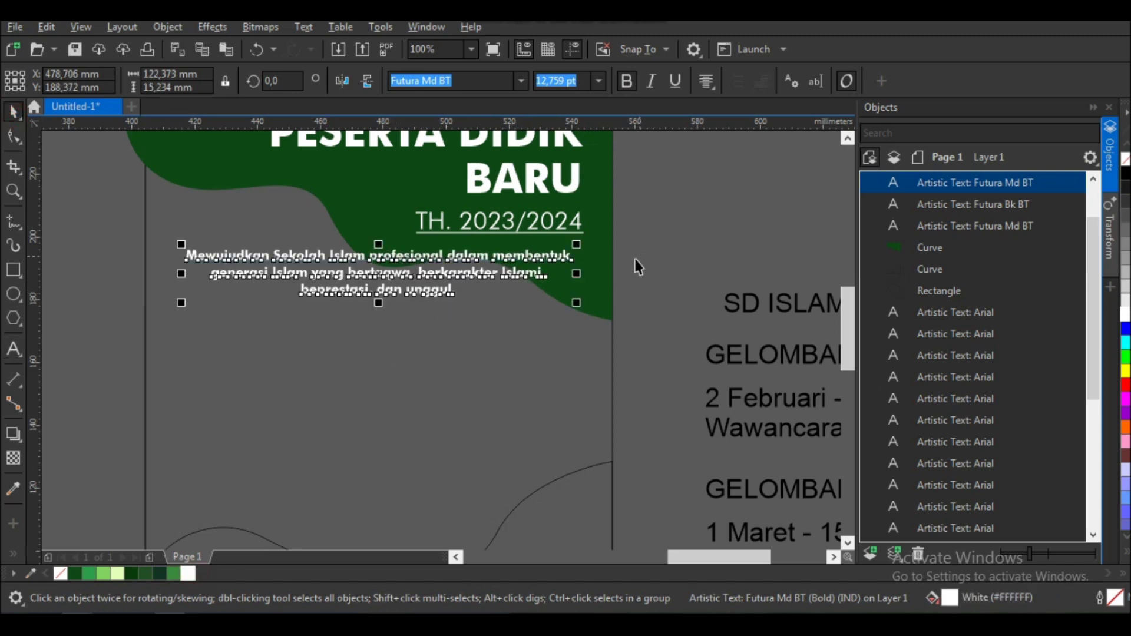
left_click(640, 303)
key("Escape")
scroll(580, 293, "down", 2)
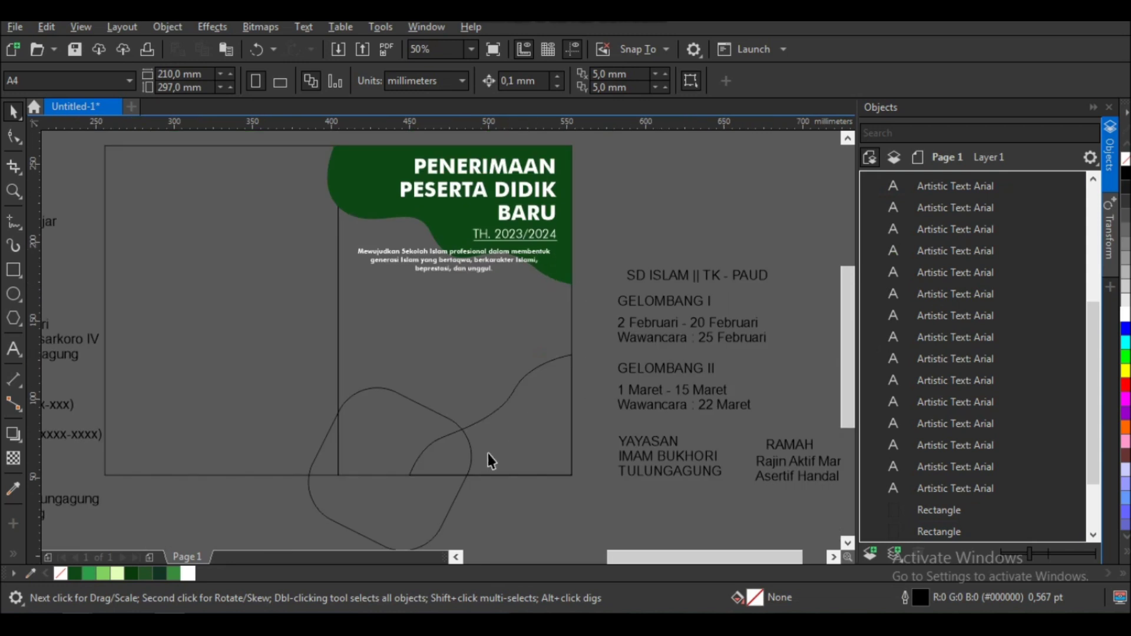
- Fill the blob green and the lower wave dark green, outline-free and uniformly transparent
left_click(382, 432)
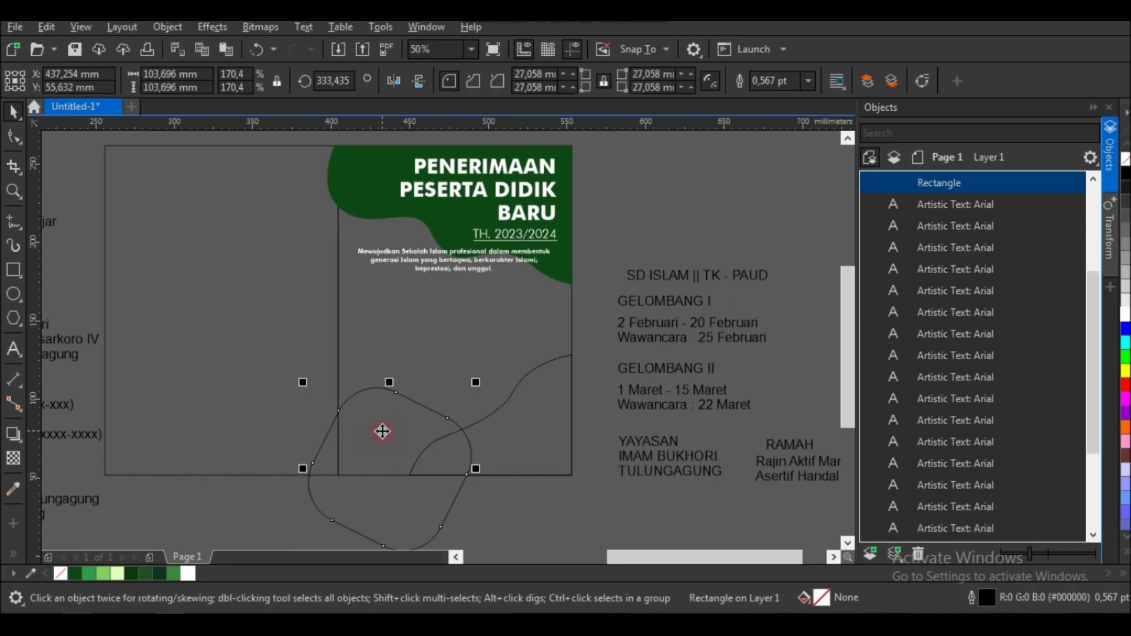
left_click(171, 573)
left_click(501, 443)
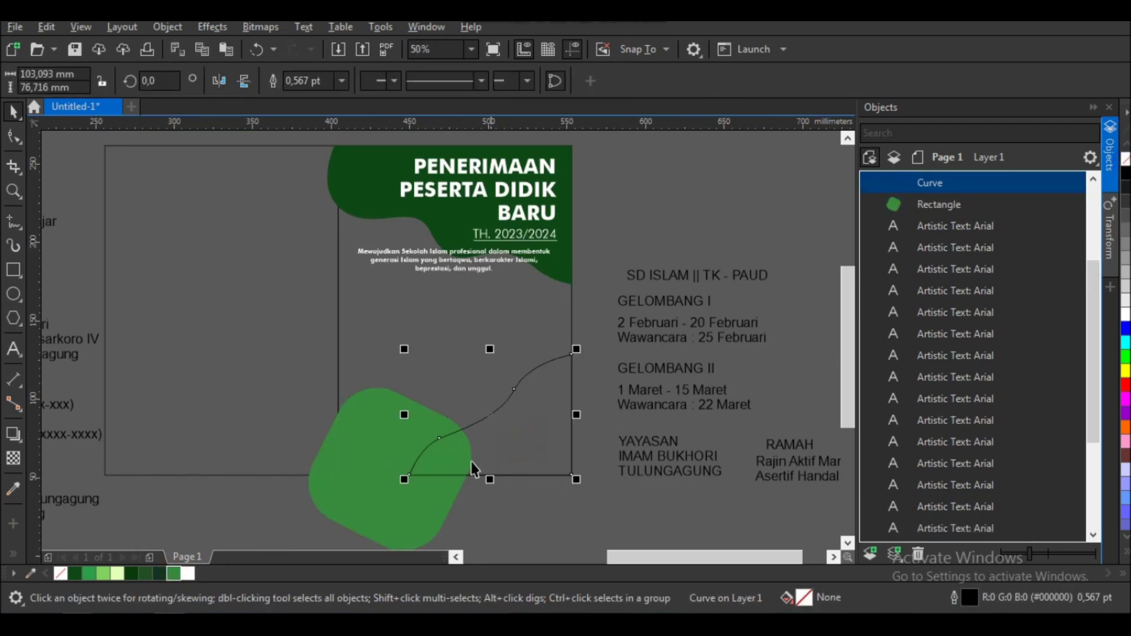
left_click(147, 574)
right_click(60, 573)
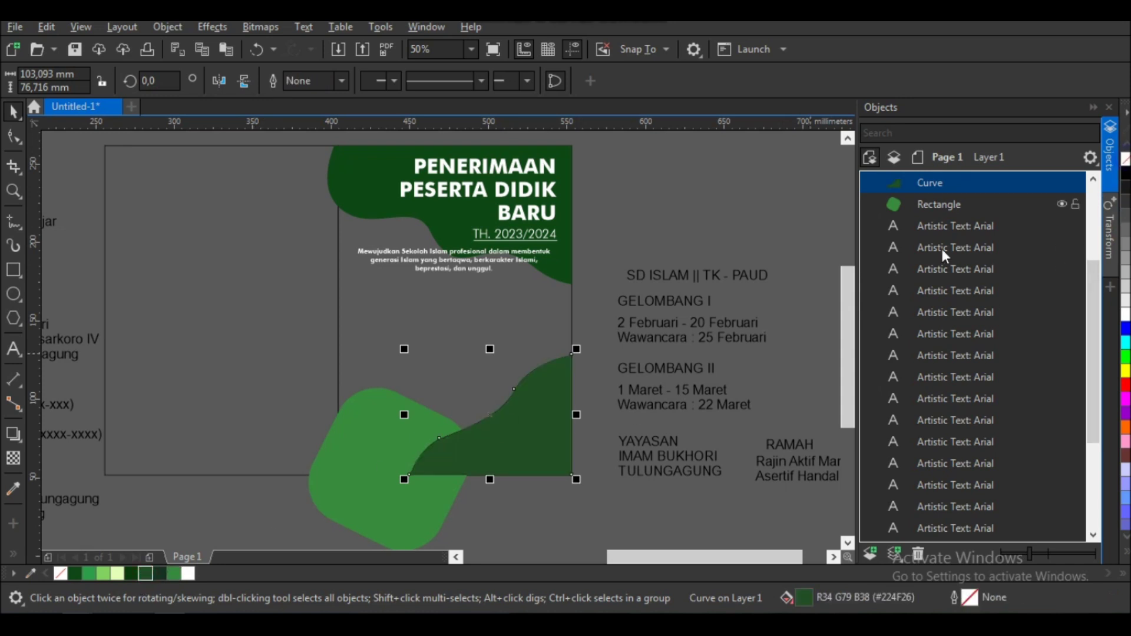
left_click(14, 458)
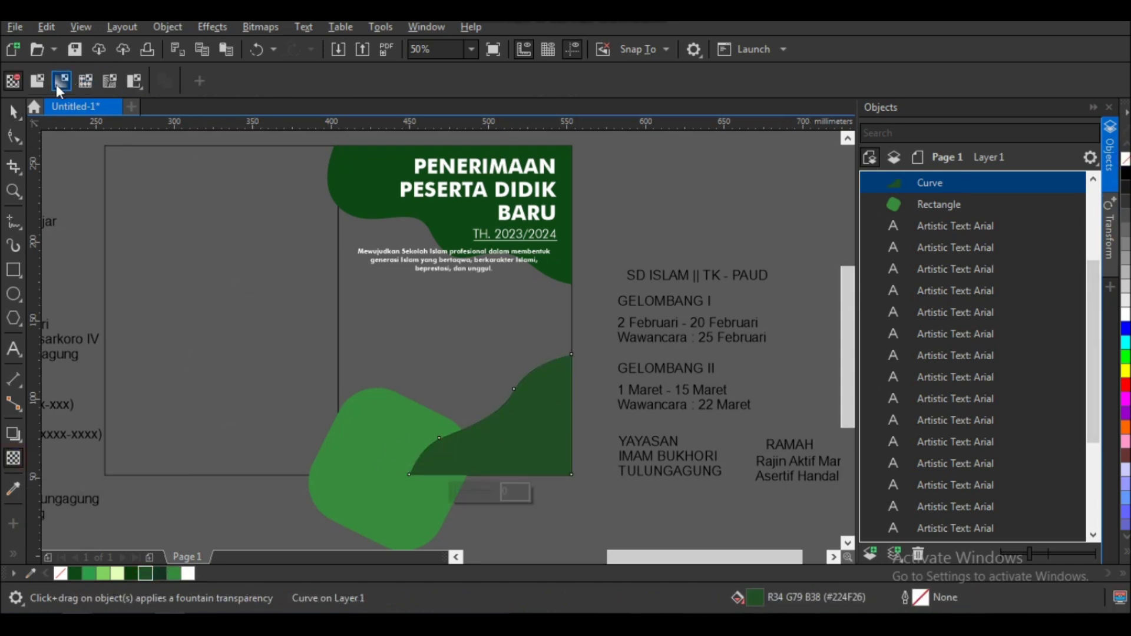
left_click(35, 82)
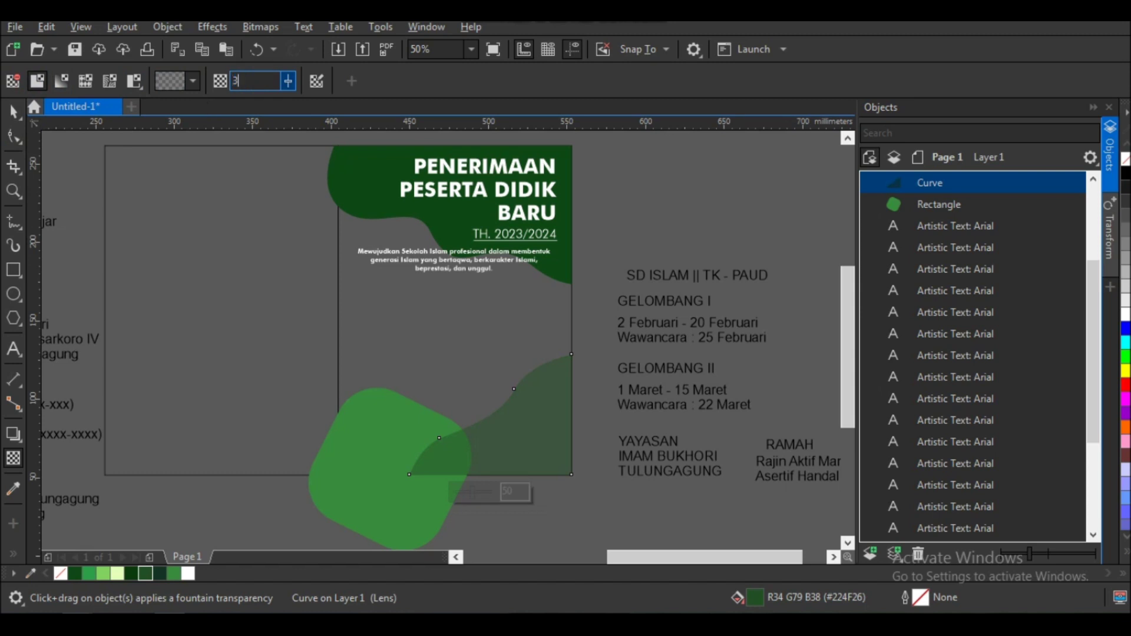
key("BackSpace")
- Refill the rounded blob with a mid-green
left_click(13, 116)
left_click(389, 465)
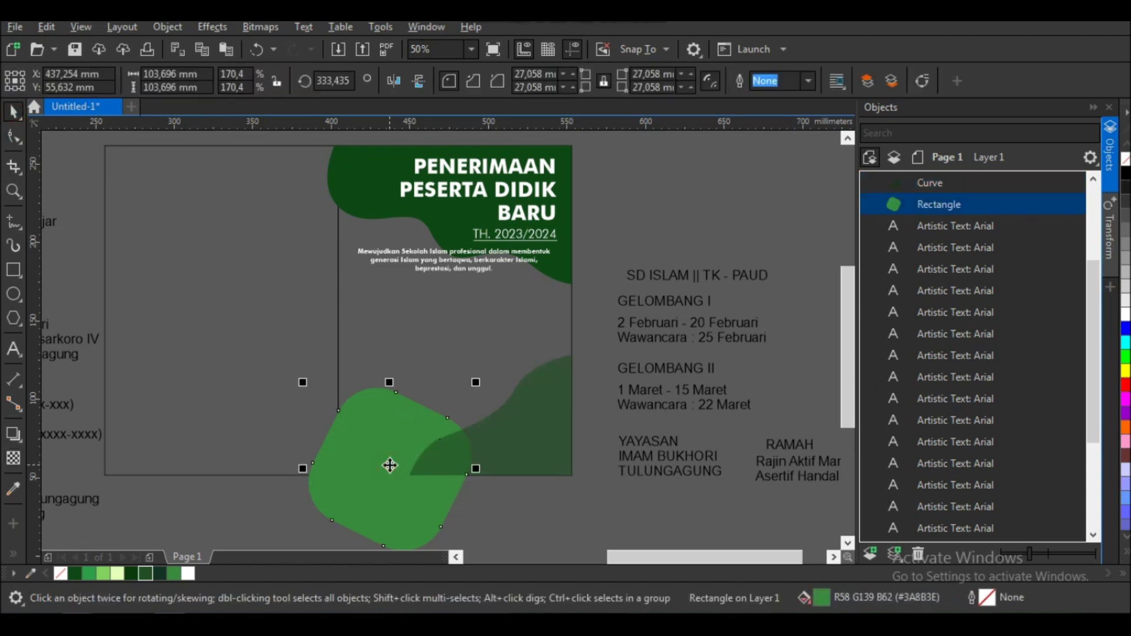
scroll(392, 457, "down", 1)
scroll(321, 439, "up", 1)
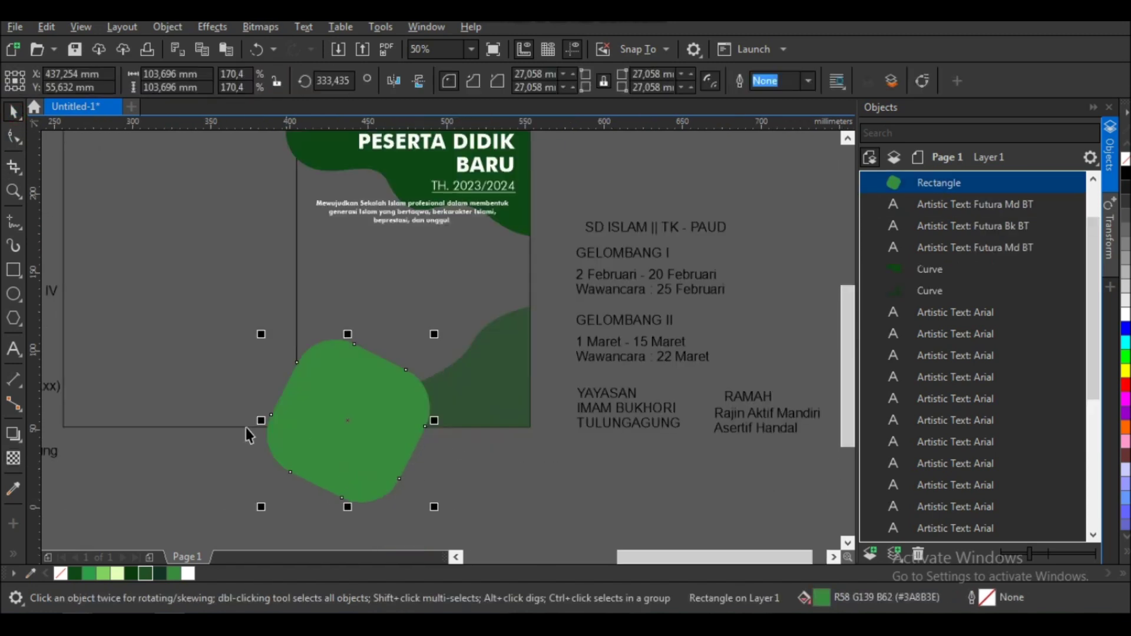
left_click(90, 571)
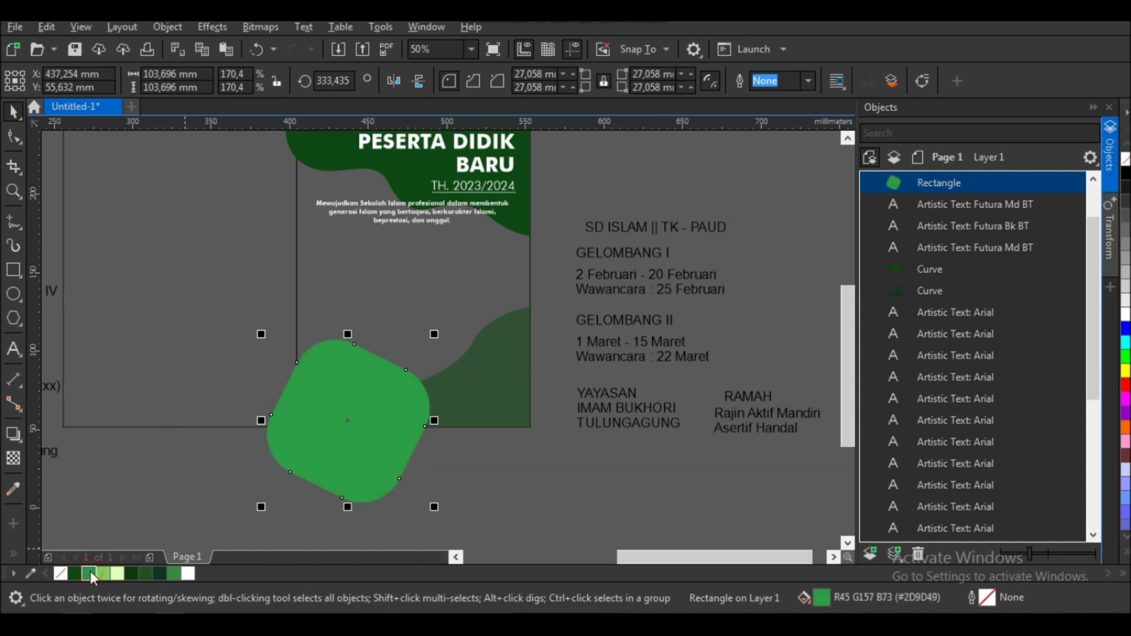
left_click(175, 571)
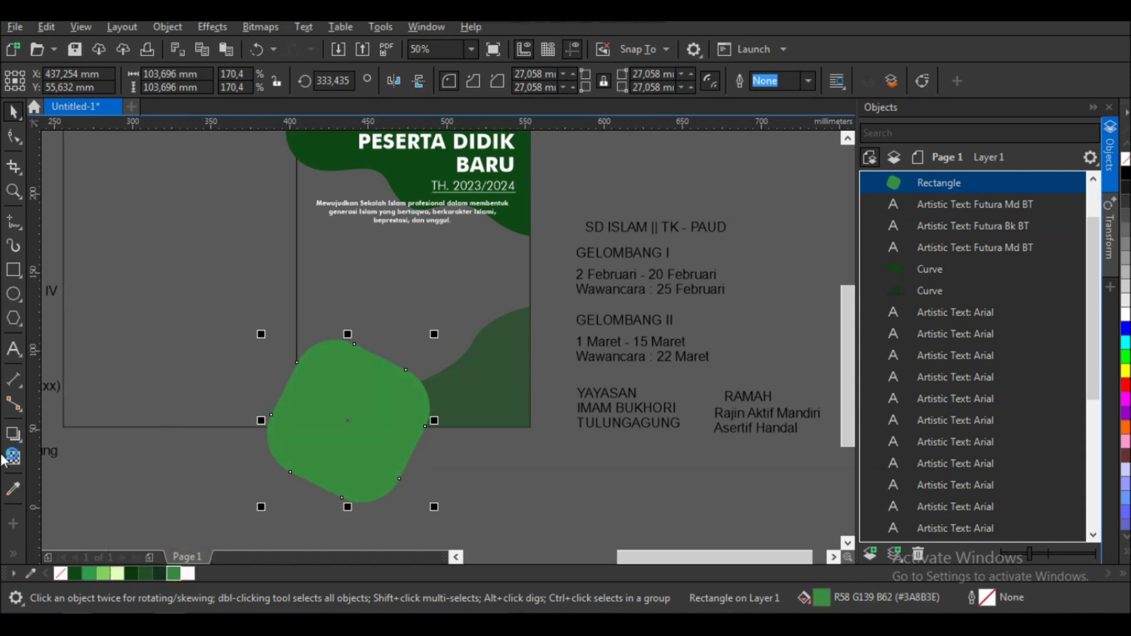
- Give the blob Uniform transparency of 20
left_click(13, 457)
left_click(37, 80)
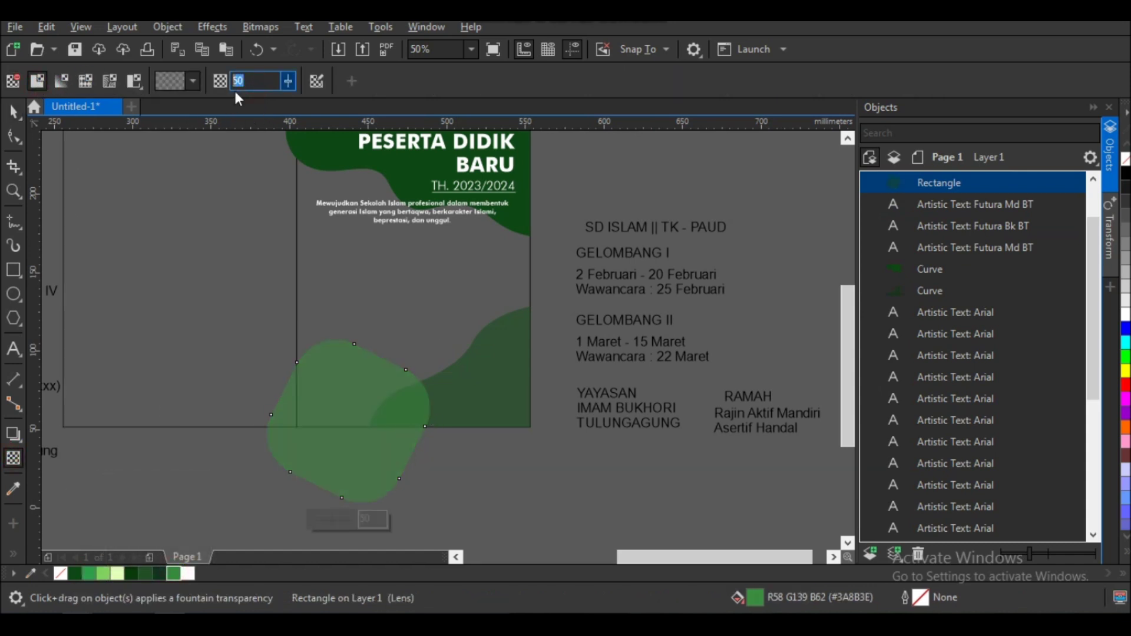
type("20")
key("Return")
left_click(12, 111)
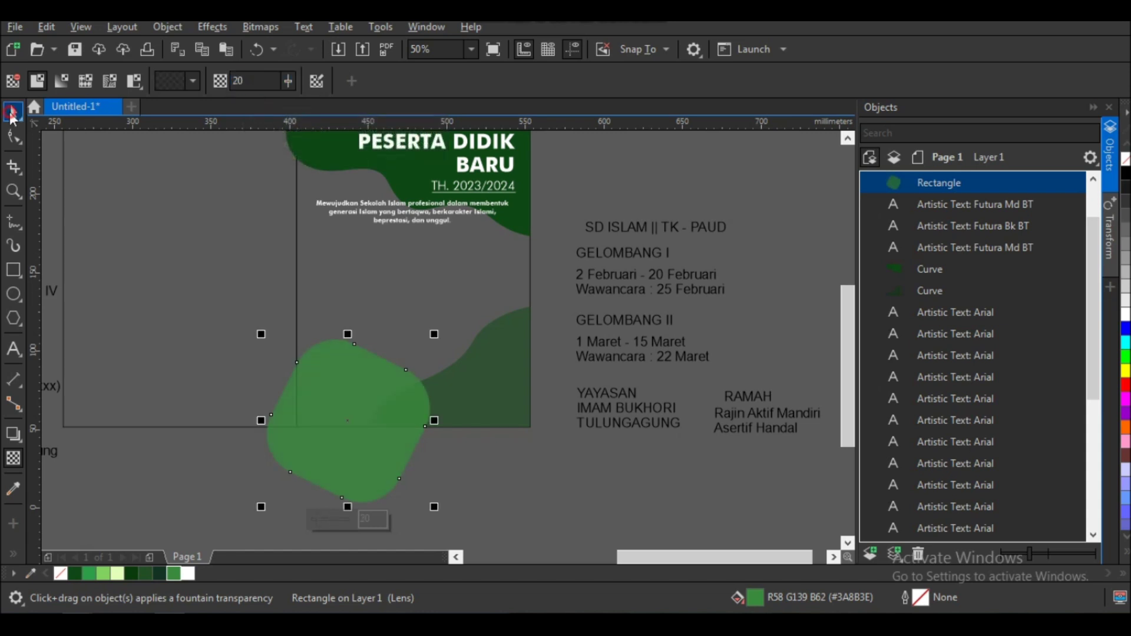
scroll(593, 370, "down", 2)
scroll(592, 370, "up", 2)
left_click(583, 372)
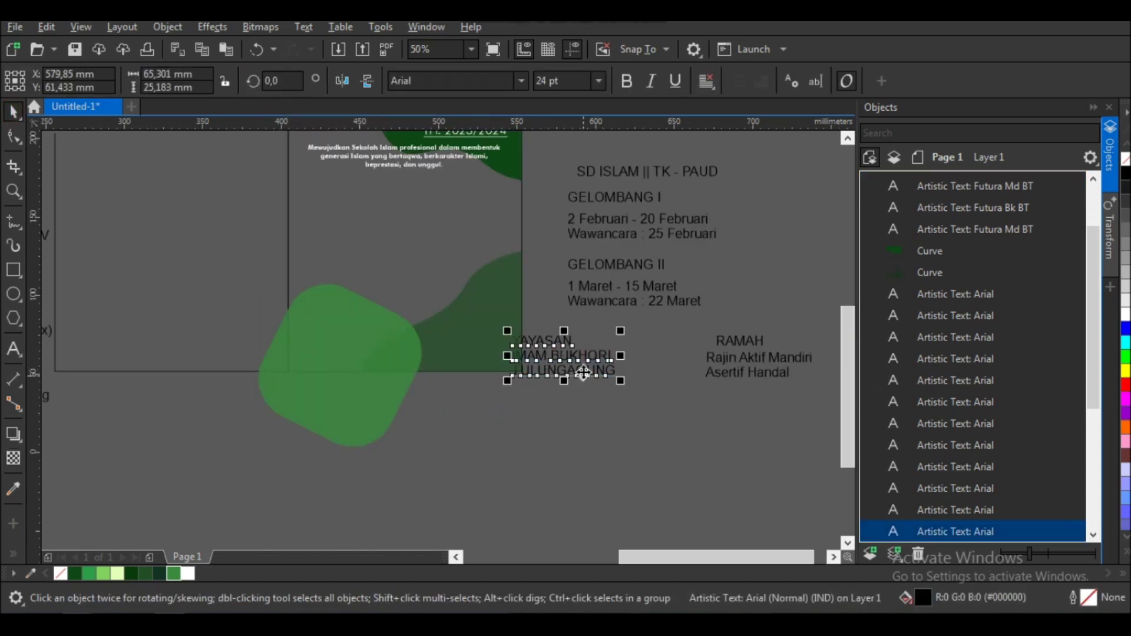
- Set the YAYASAN IMAM BUKHORI TULUNGAGUNG text to white Futura Md BT and move it onto the green blob
scroll(583, 372, "down", 2)
left_click_drag(717, 427, 568, 257)
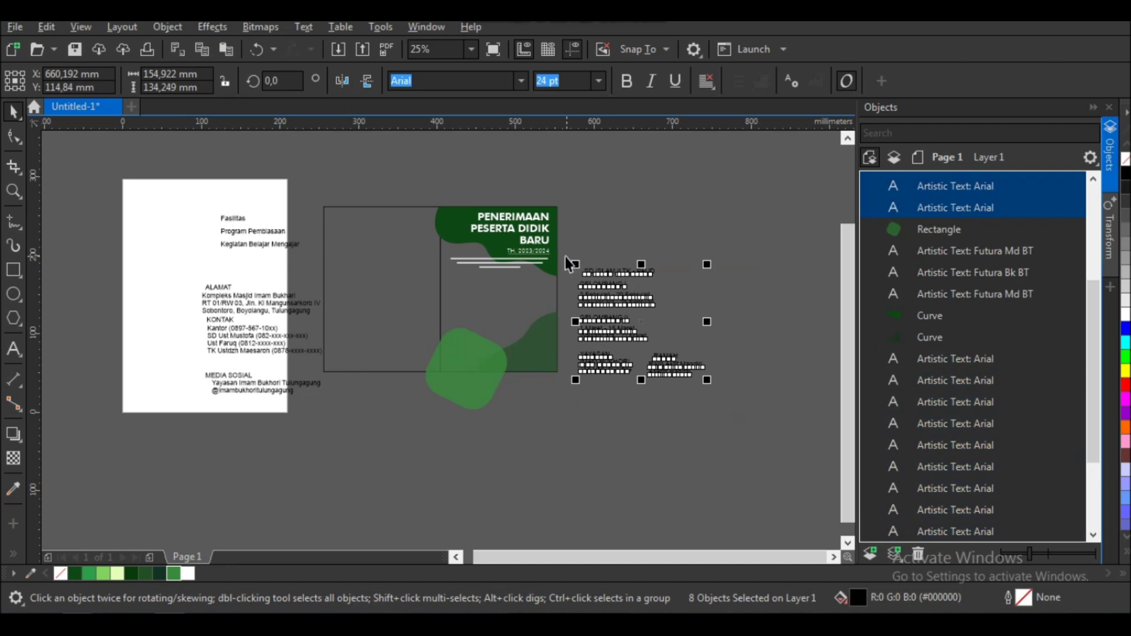
scroll(592, 400, "up", 2)
left_click(613, 330)
left_click(522, 83)
left_click(467, 132)
left_click_drag(653, 330, 404, 323)
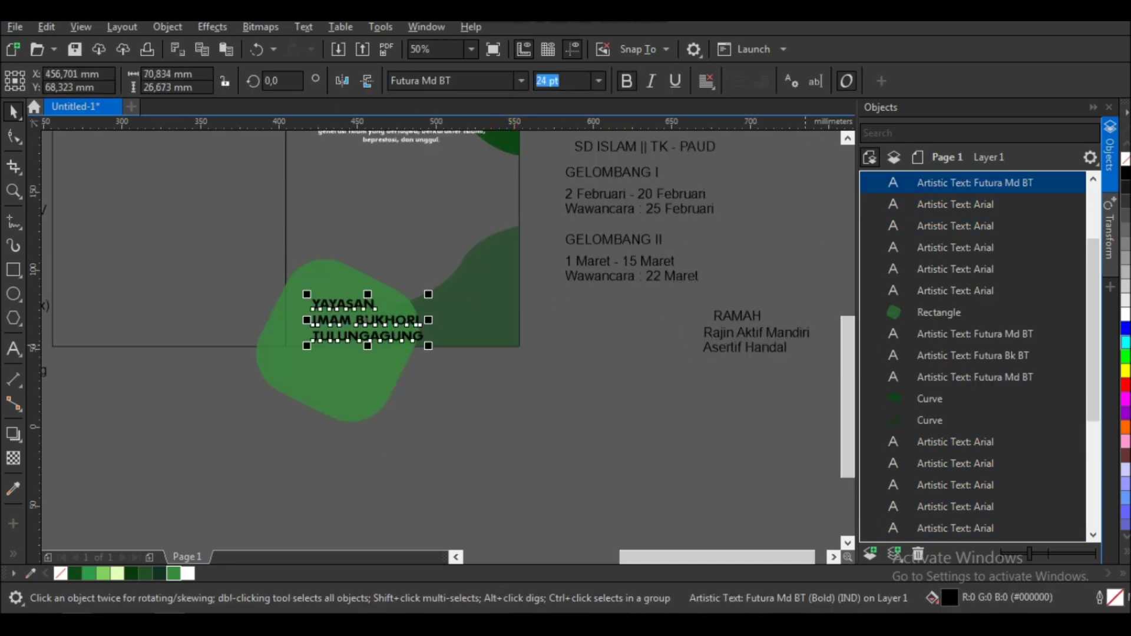
left_click(1125, 316)
- Colour the words IMAM BUKHORI lime green within the YAYASAN text
scroll(324, 283, "up", 2)
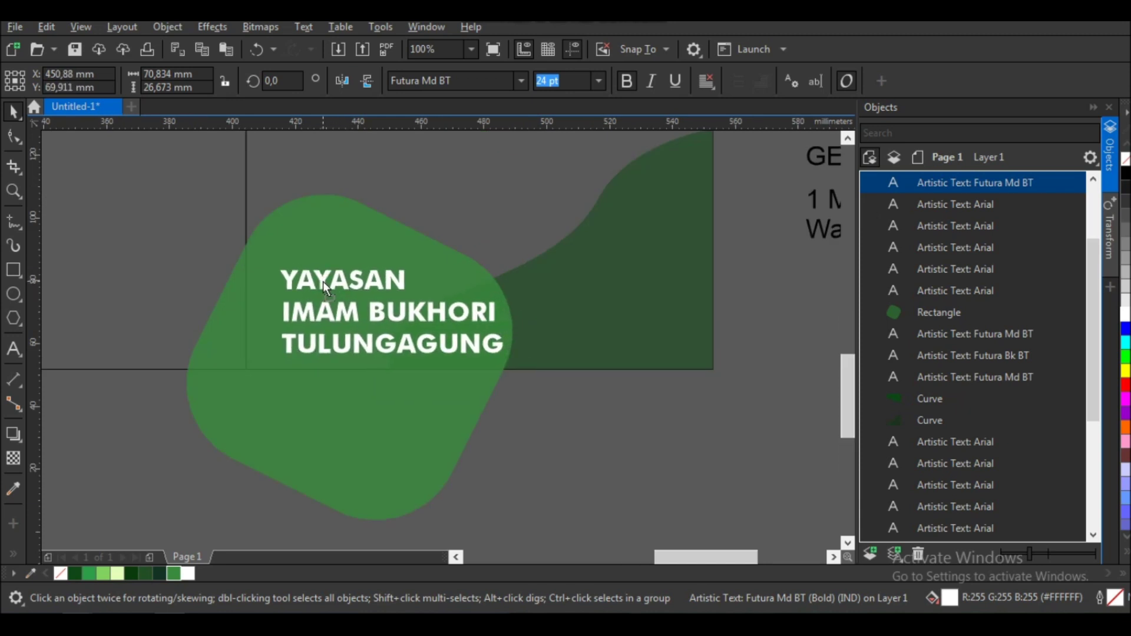
left_click(449, 321)
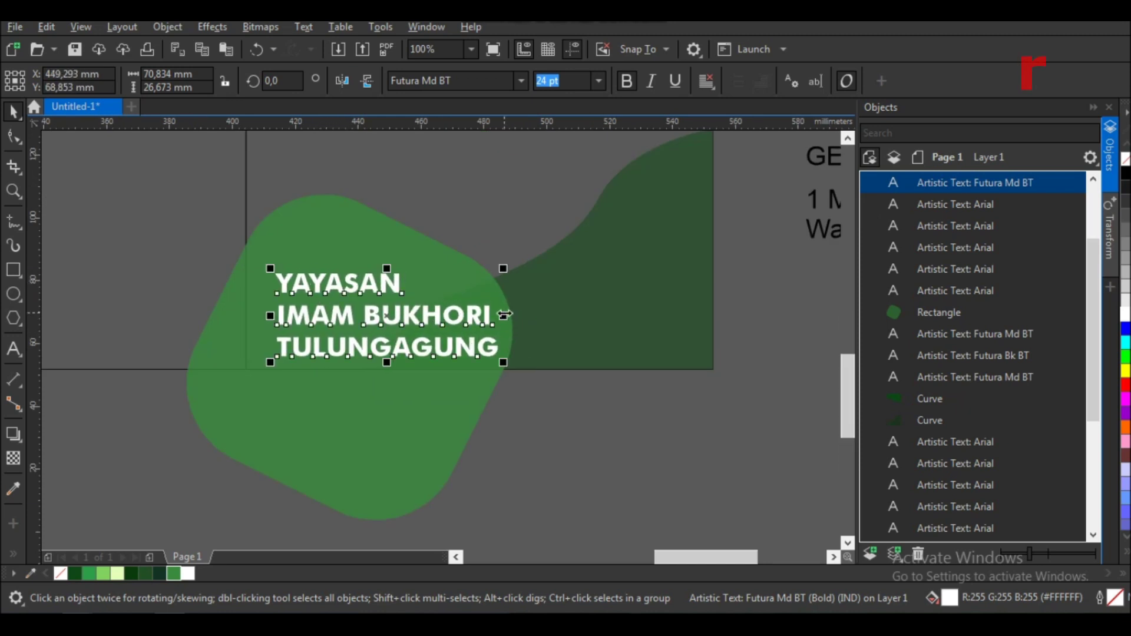
double_click(422, 326)
left_click_drag(486, 316, 325, 316)
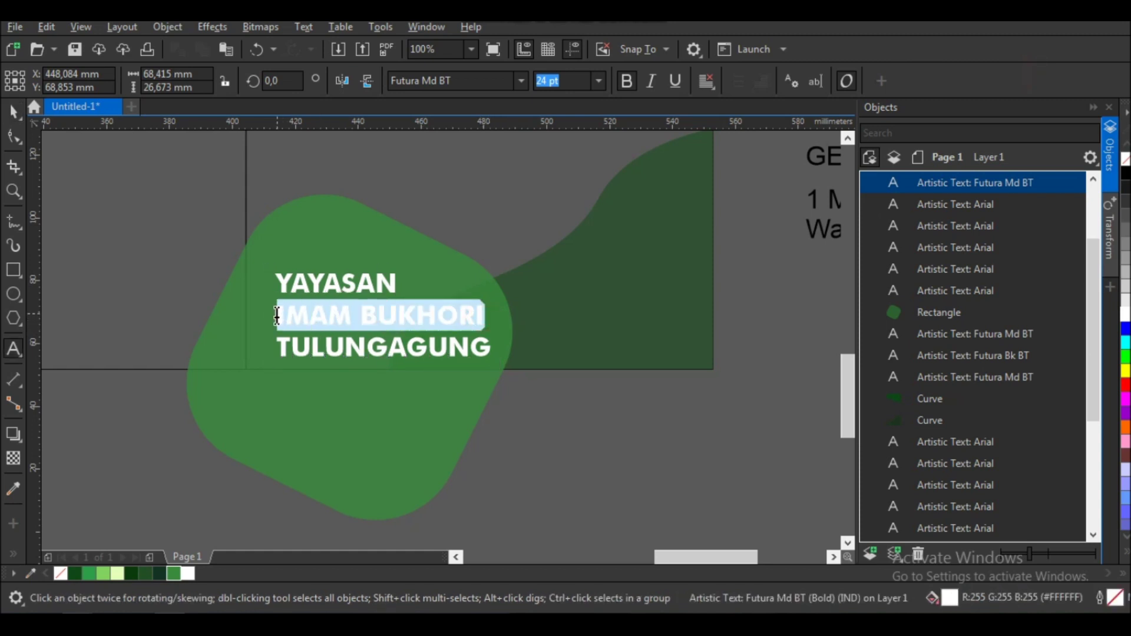
left_click(1126, 553)
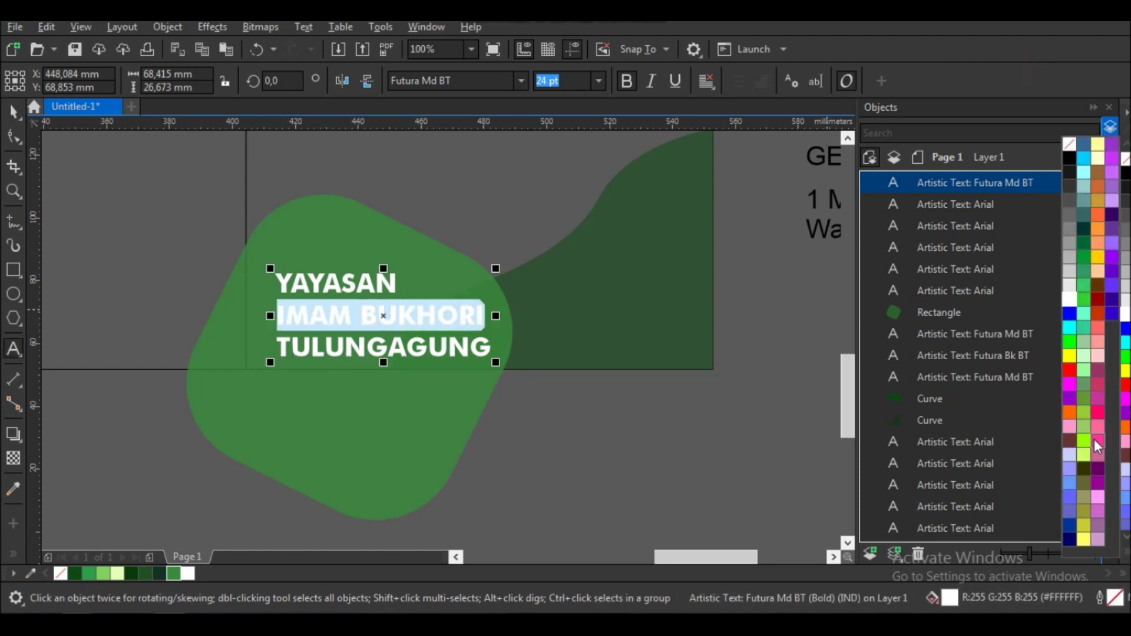
left_click(1085, 441)
left_click(13, 111)
- Inspect the YAYASAN text's character nodes, deselect it, and select the RAMAH text
left_click(557, 442)
left_click(393, 355)
left_click(13, 136)
scroll(259, 374, "up", 2)
scroll(259, 377, "down", 2)
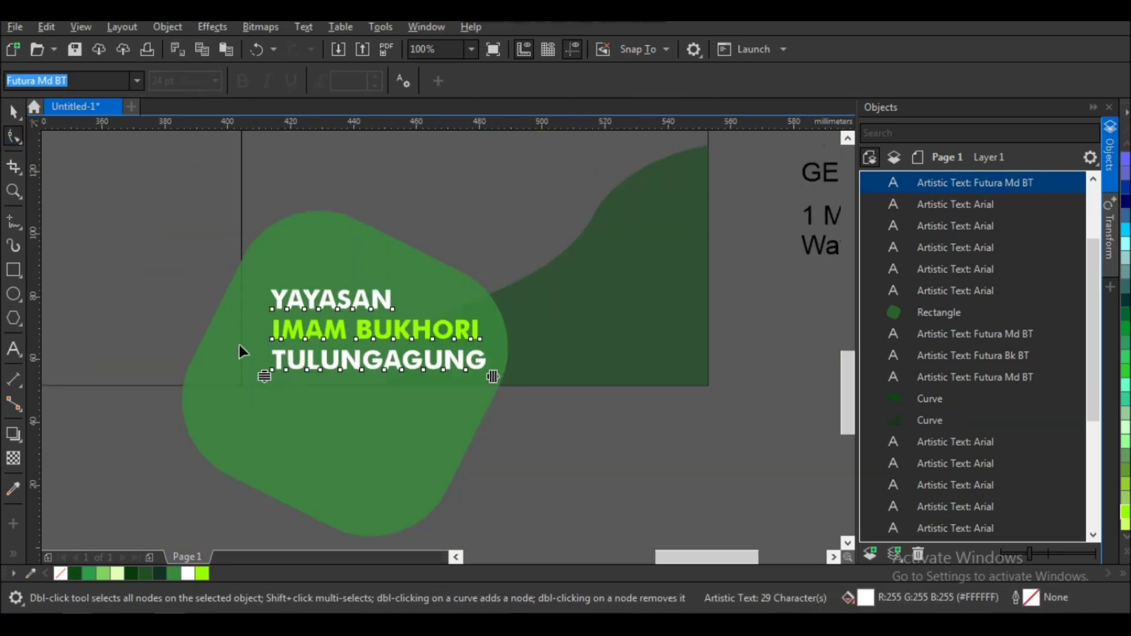
left_click(13, 110)
left_click(507, 435)
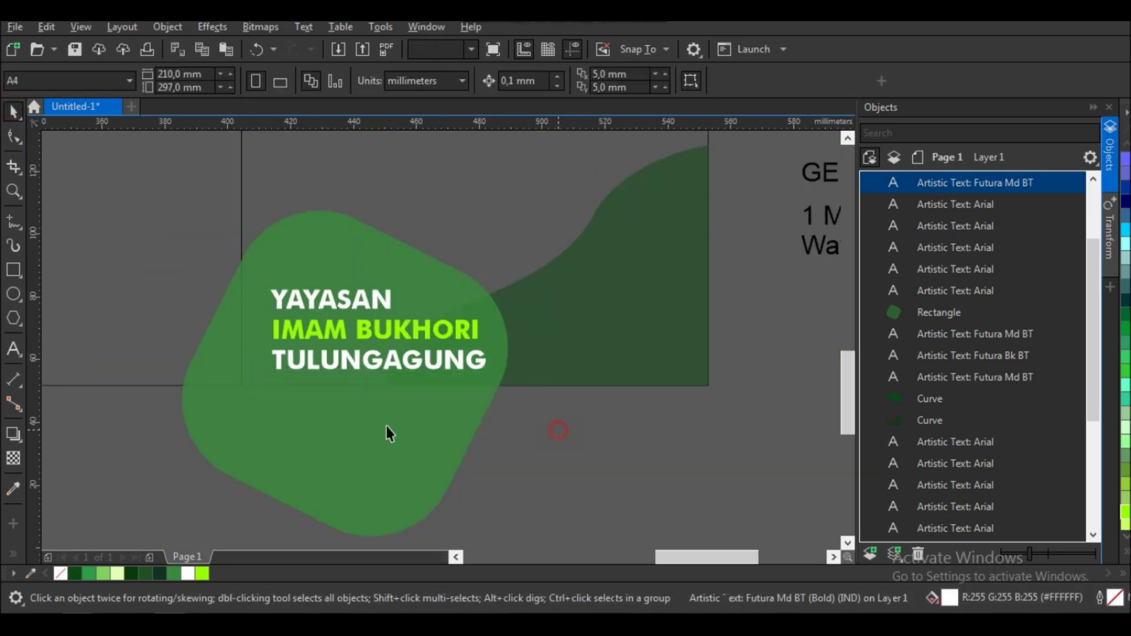
scroll(508, 436, "down", 2)
left_click(756, 373)
- Move the RAMAH heading and motto beside the YAYASAN text and set both to Futura Md BT
left_click(782, 387, "shift")
left_click_drag(782, 387, 522, 390)
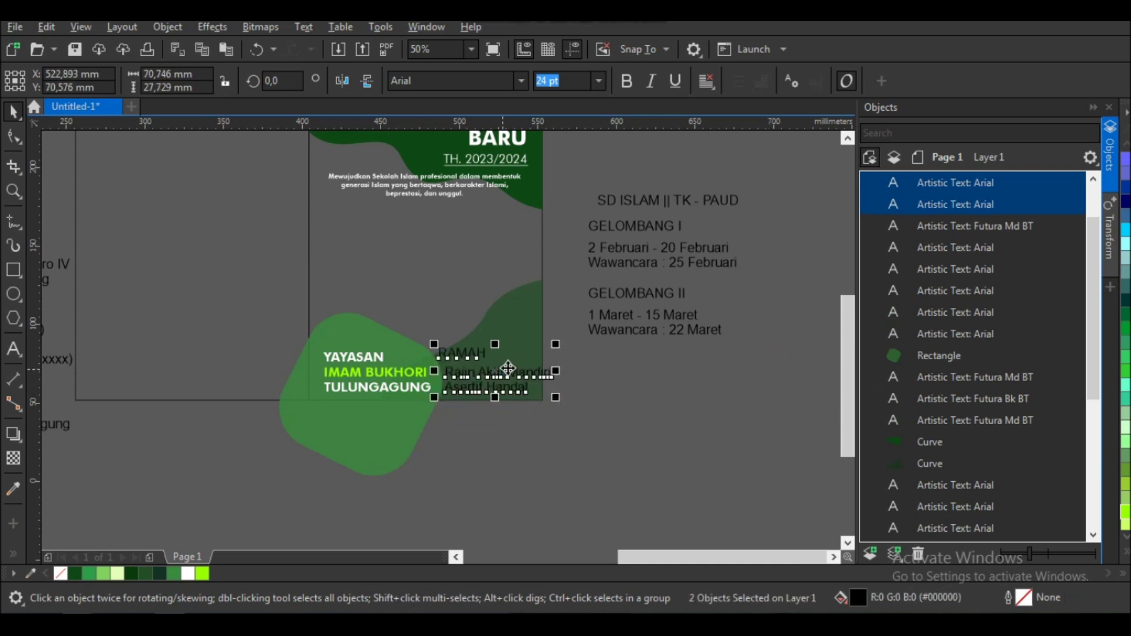
scroll(522, 390, "up", 2)
left_click(522, 80)
type("Futura Md BT")
key("Return")
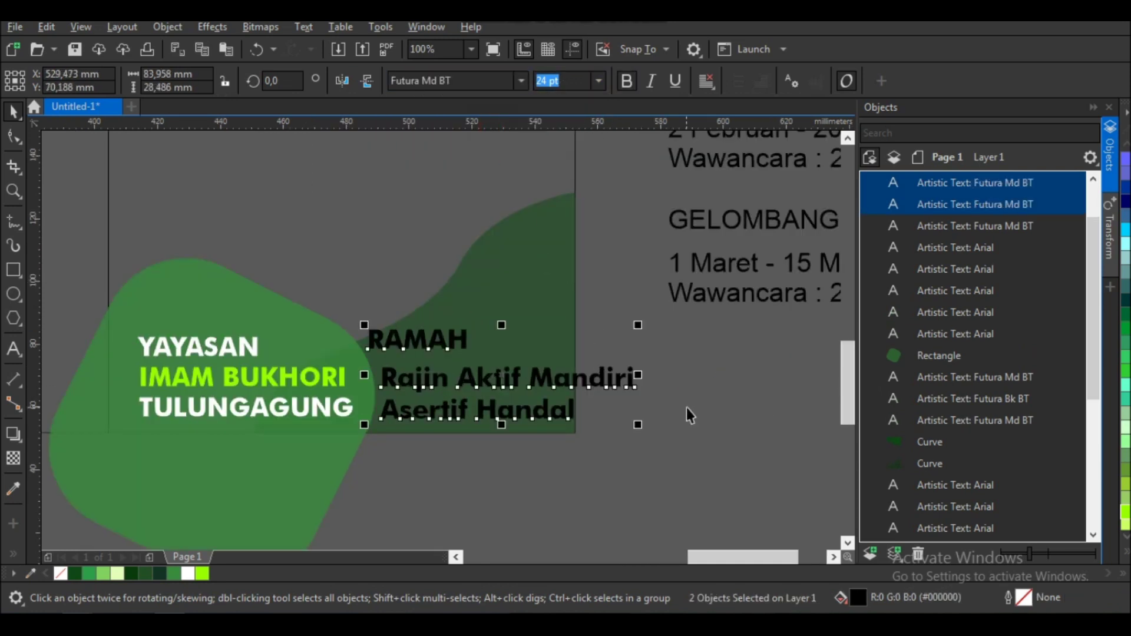
left_click(688, 432)
- Make the RAMAH heading and motto white, then underline and centre the RAMAH heading
scroll(548, 392, "up", 2)
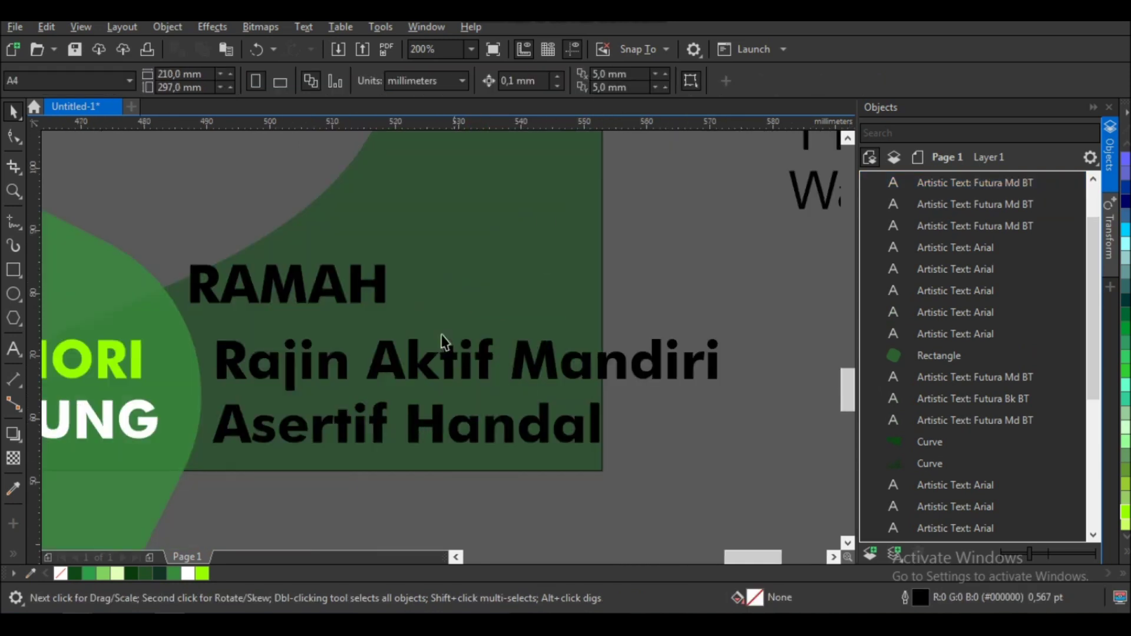
left_click(377, 294)
left_click(422, 366, "shift")
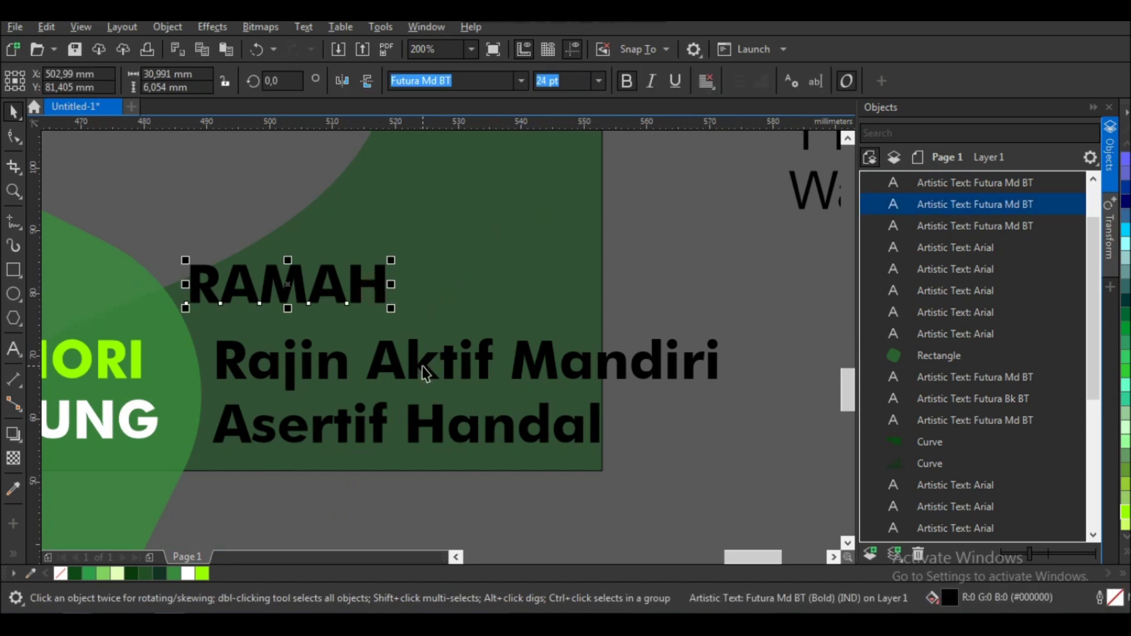
left_click(188, 573)
left_click(381, 280)
left_click(671, 88)
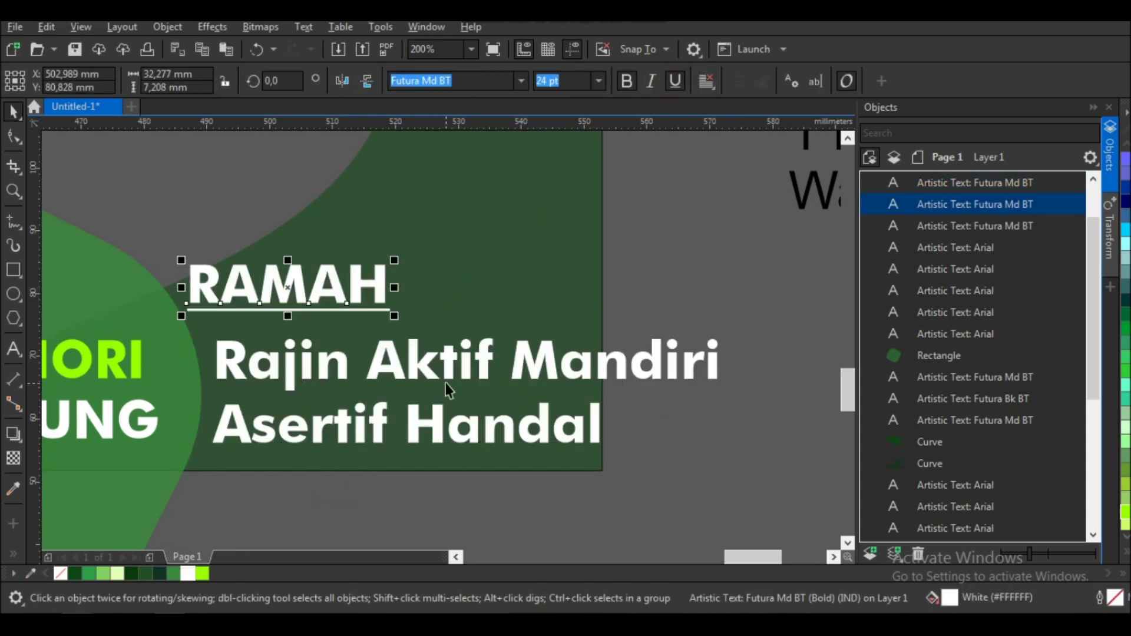
left_click(445, 383, "shift")
key("c")
- Centre-align the motto lines and shrink the motto to about 16 pt
scroll(642, 419, "down", 2)
left_click(625, 360)
left_click(706, 81)
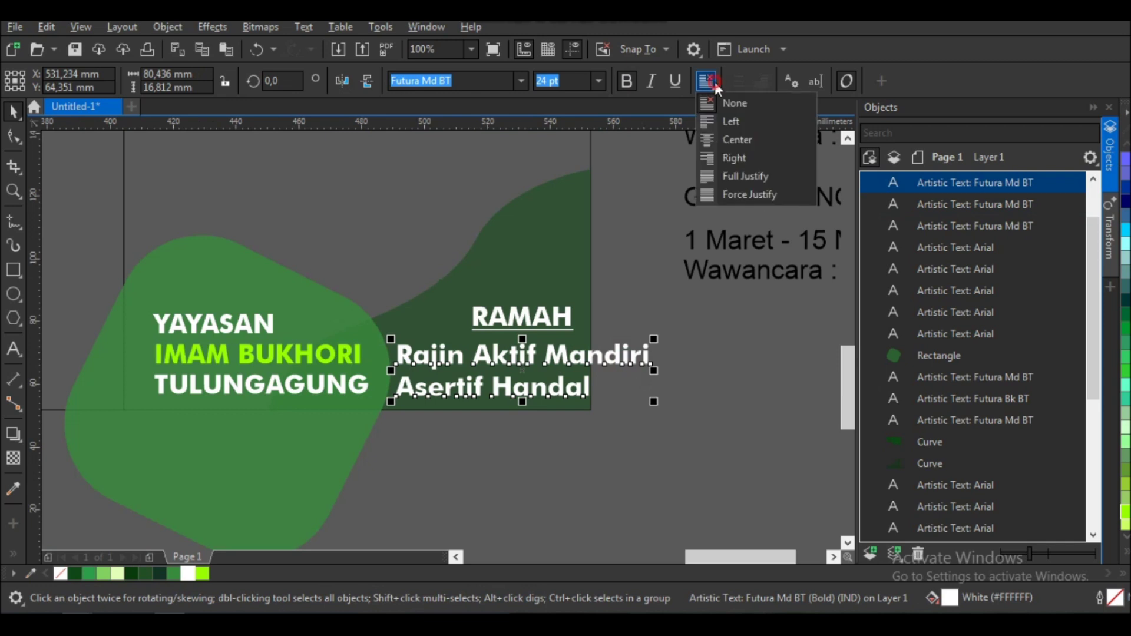
left_click(731, 139)
left_click_drag(654, 338, 611, 348)
- Centre RAMAH above the motto and move the motto up closer to it
left_click(521, 316)
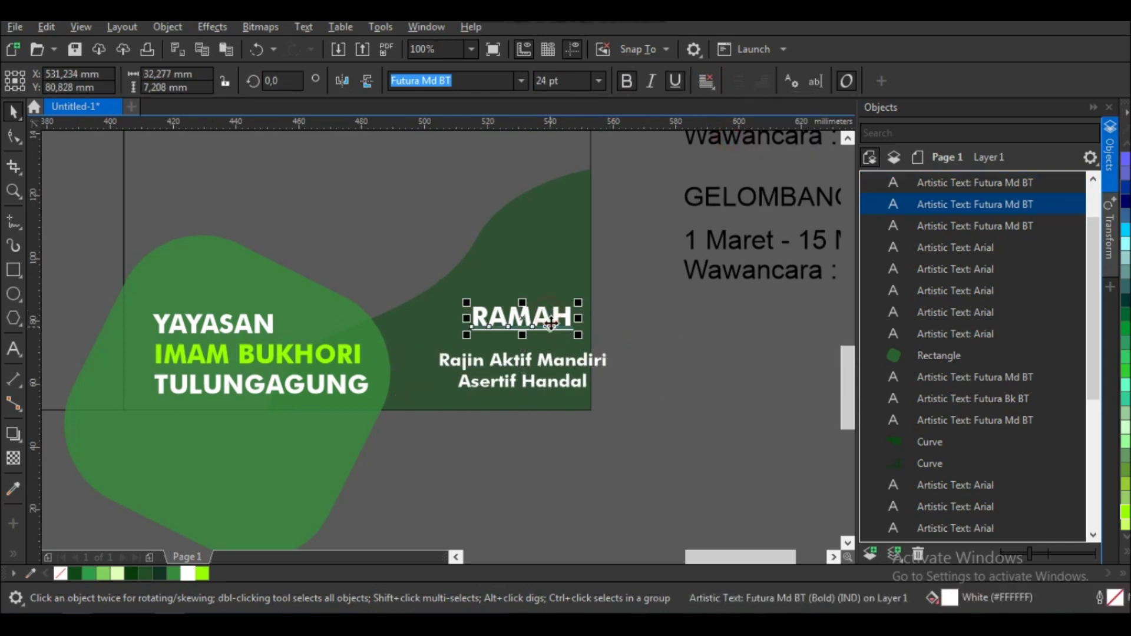
left_click_drag(521, 317, 505, 316)
left_click(525, 360)
left_click(523, 321, "shift")
key("c")
key("Escape")
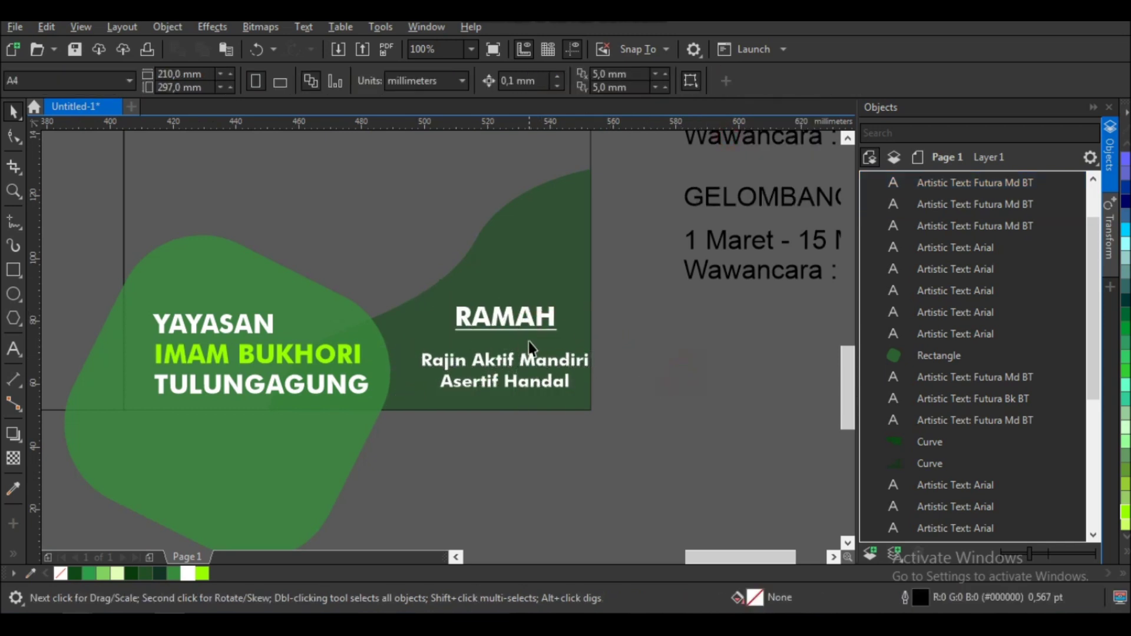
left_click_drag(509, 368, 506, 348)
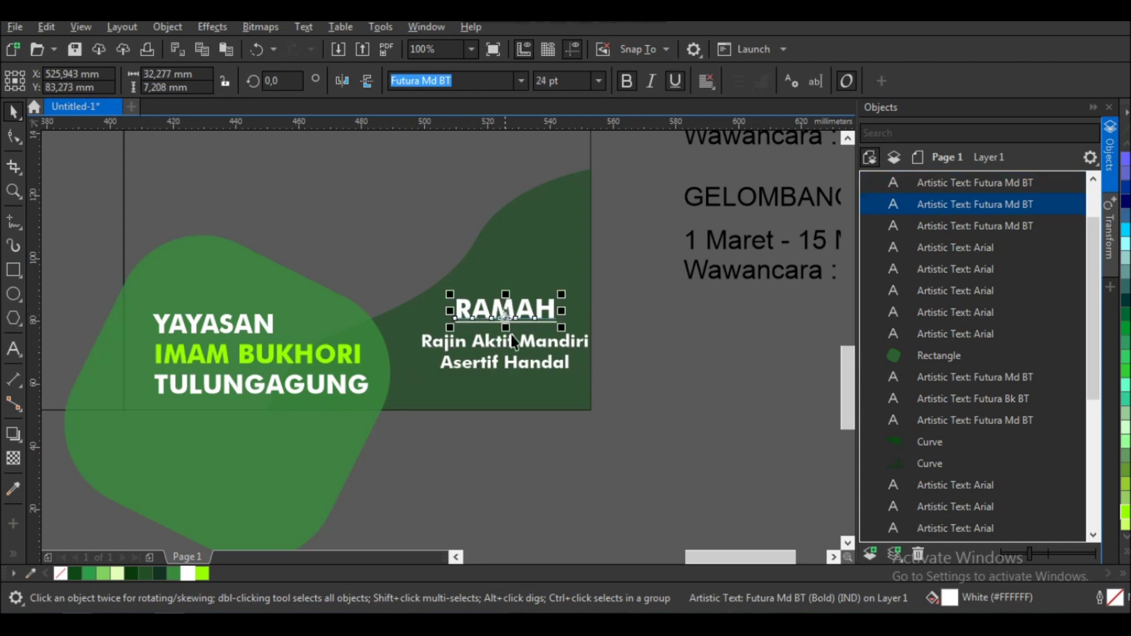
left_click(652, 393)
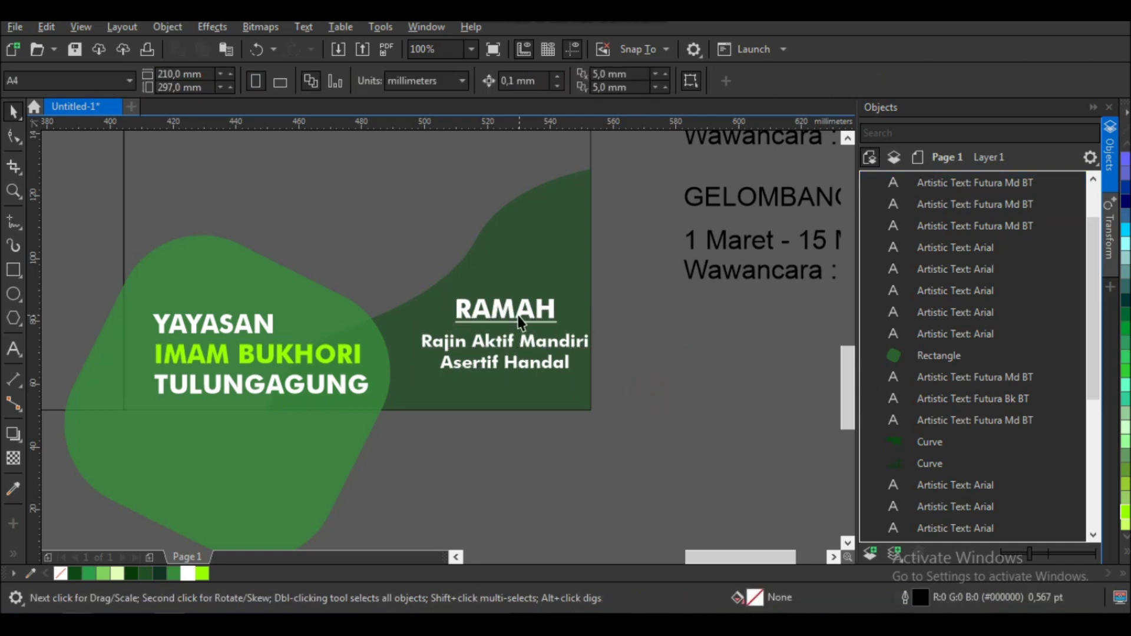
- Remove bold from the whole motto text
left_click(500, 365)
left_click(626, 79)
key("Escape")
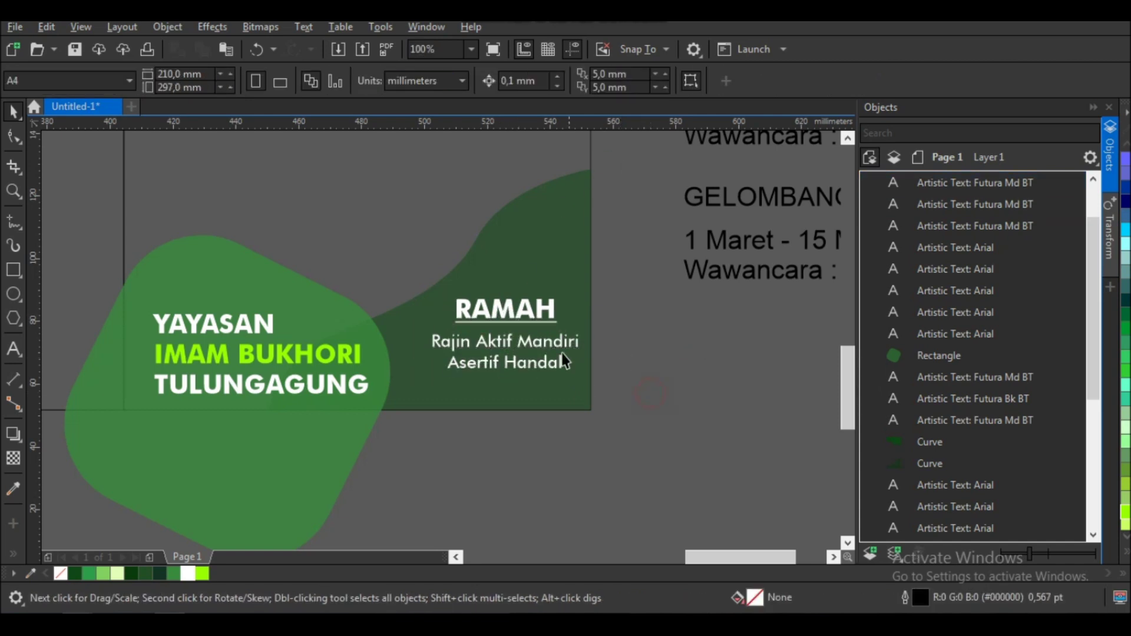
scroll(556, 352, "up", 1)
- Bold the initials A, M, A and H of Aktif, Mandiri, Asertif and Handal in the motto
double_click(323, 337)
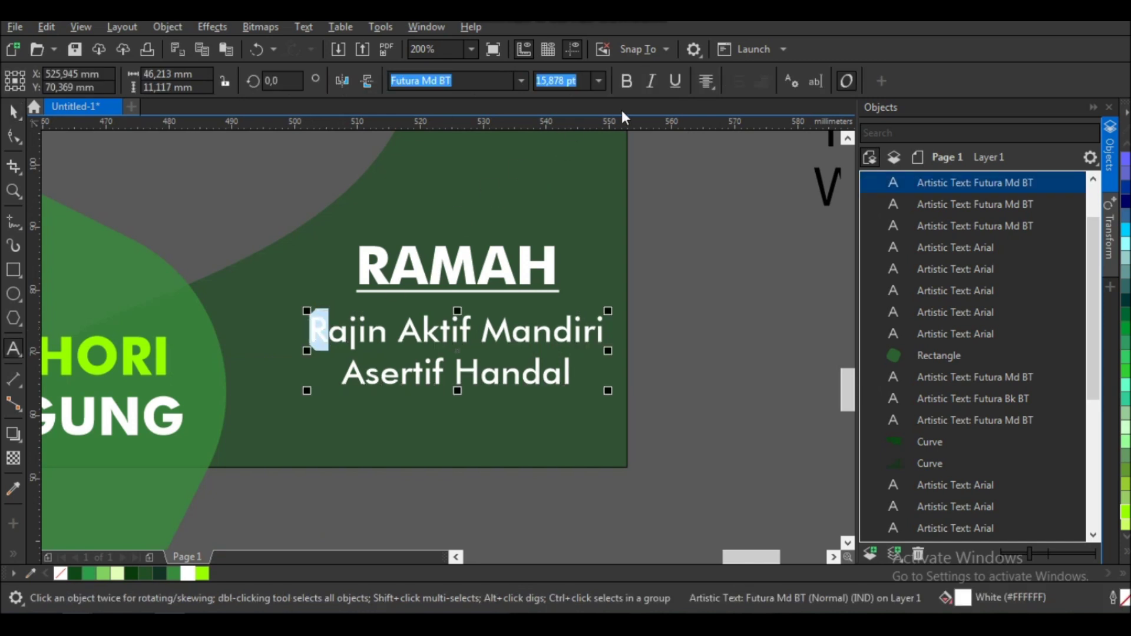
left_click(423, 330)
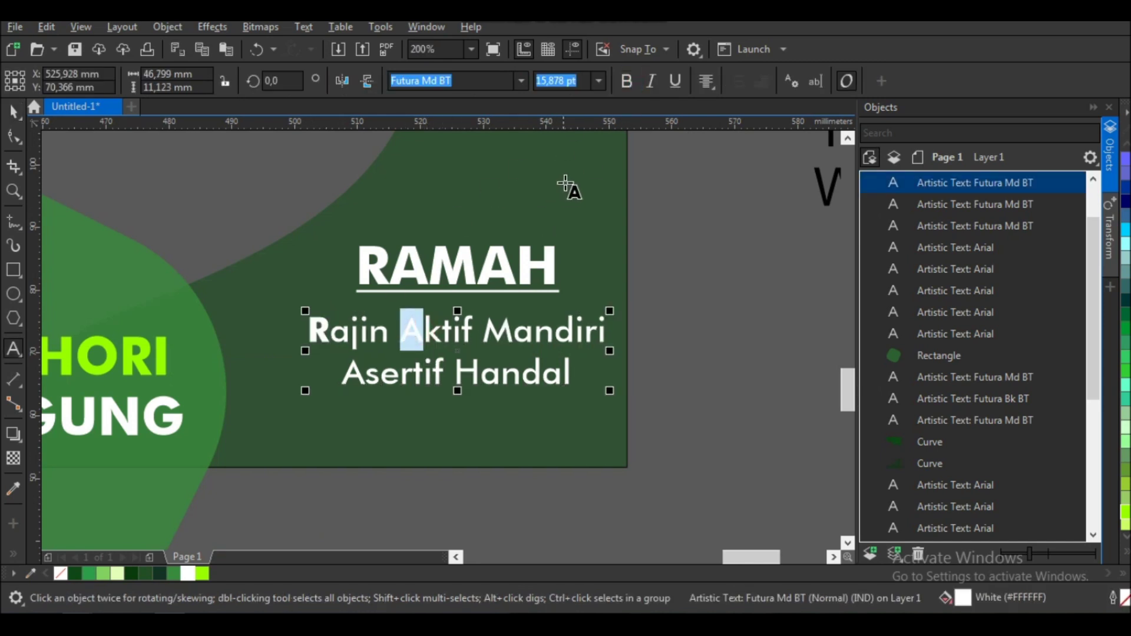
left_click(626, 82)
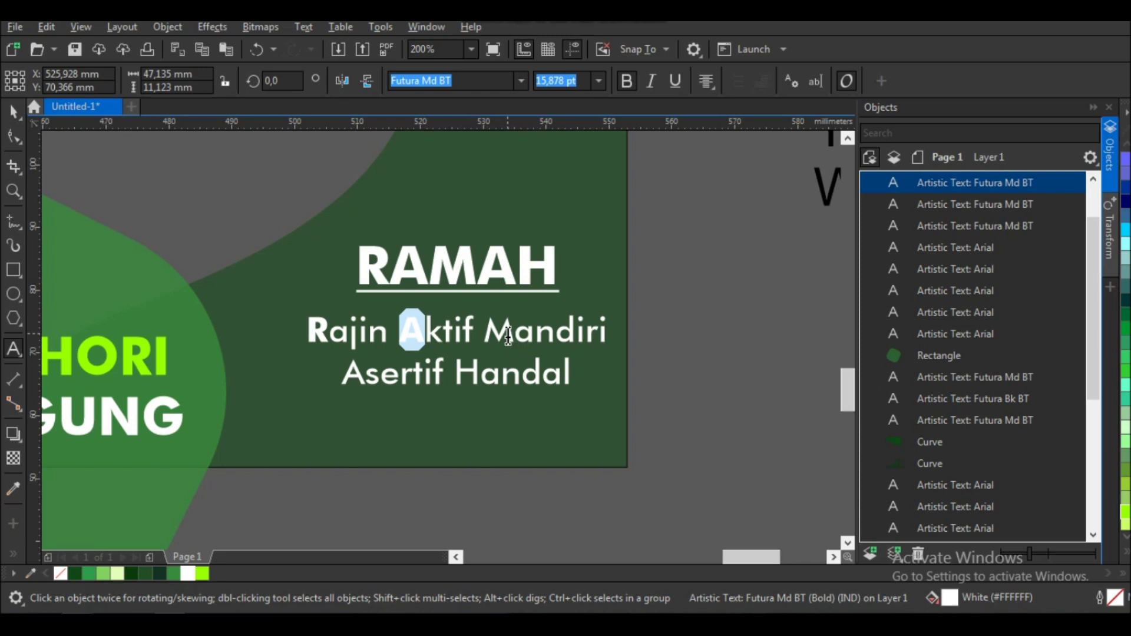
left_click_drag(485, 333, 514, 332)
left_click(626, 81)
left_click_drag(367, 377, 343, 374)
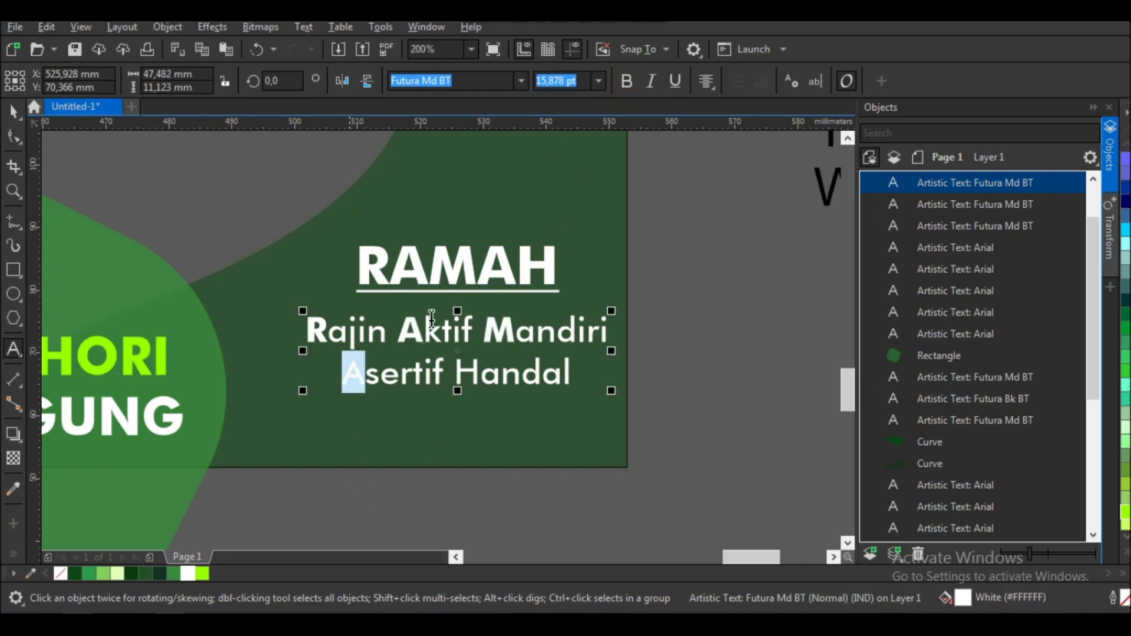
left_click(626, 82)
left_click_drag(480, 377, 457, 376)
left_click(626, 82)
scroll(614, 372, "down", 2)
key("ctrl+space")
left_click(597, 448)
scroll(597, 448, "down", 2)
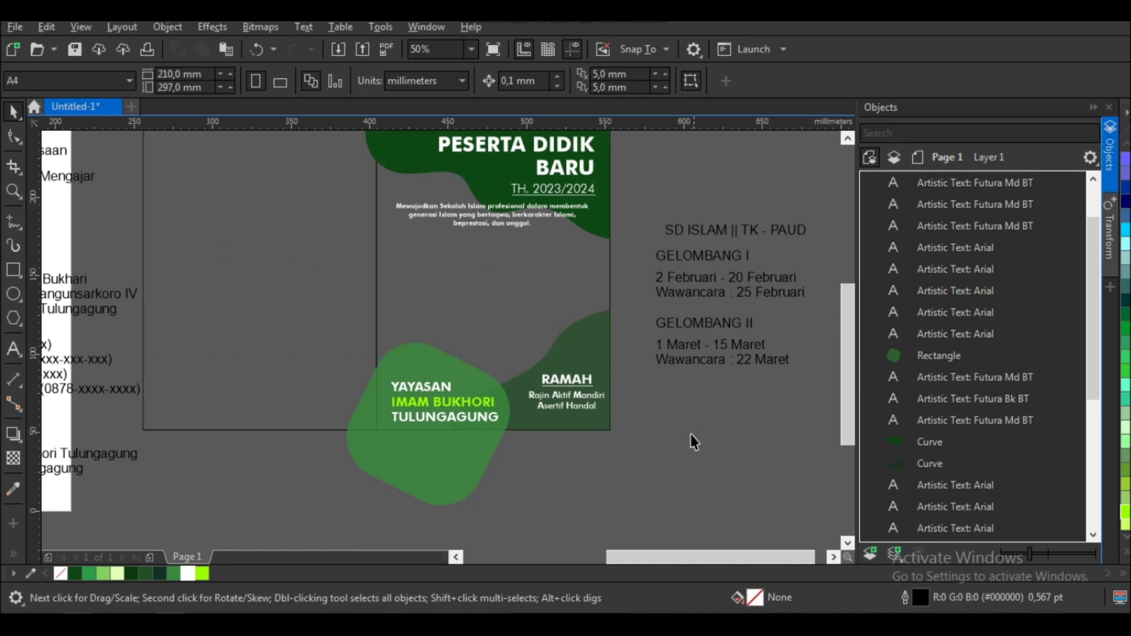
- Draw a dark green, outline-free pill bar with fully rounded corners below the tagline
left_click(717, 236)
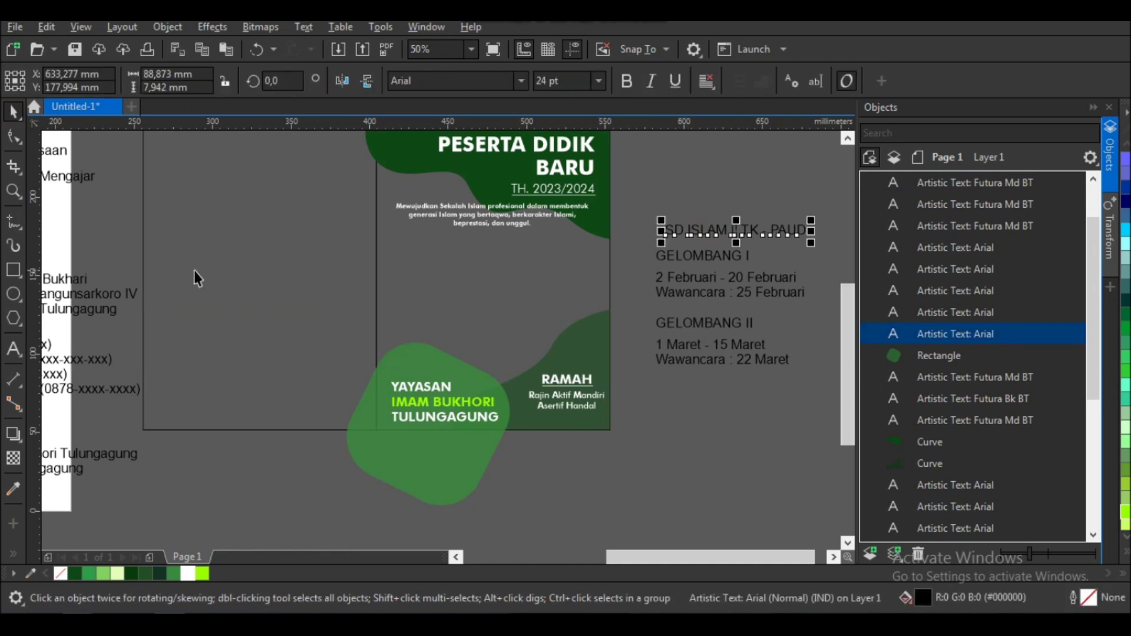
left_click(13, 270)
left_click_drag(415, 240, 562, 259)
key("F10")
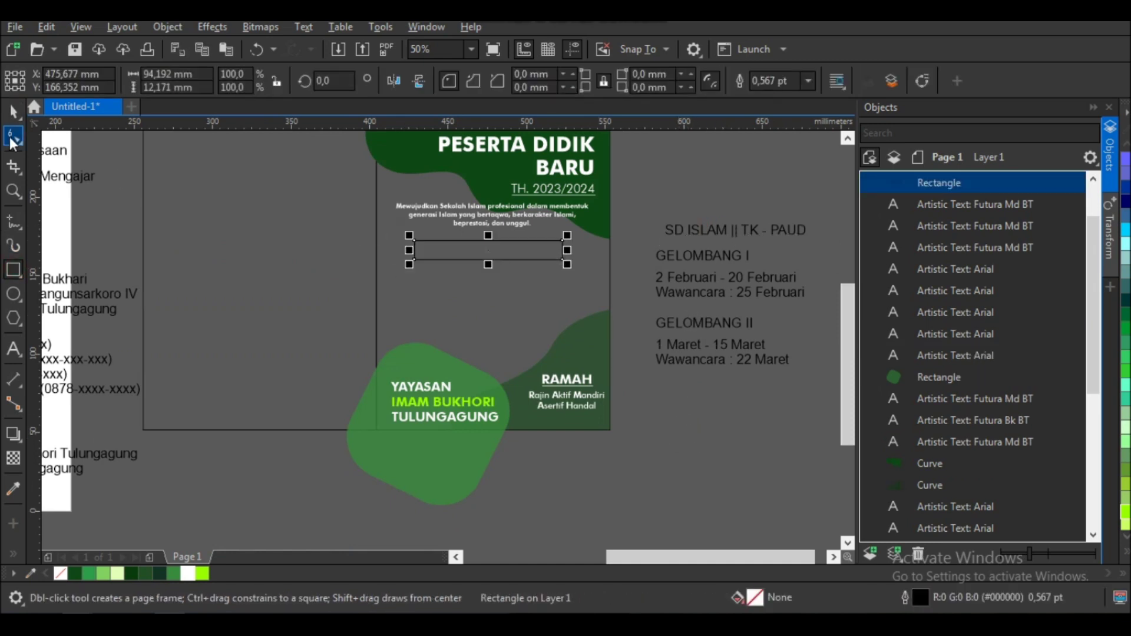
left_click_drag(414, 241, 423, 240)
key("space")
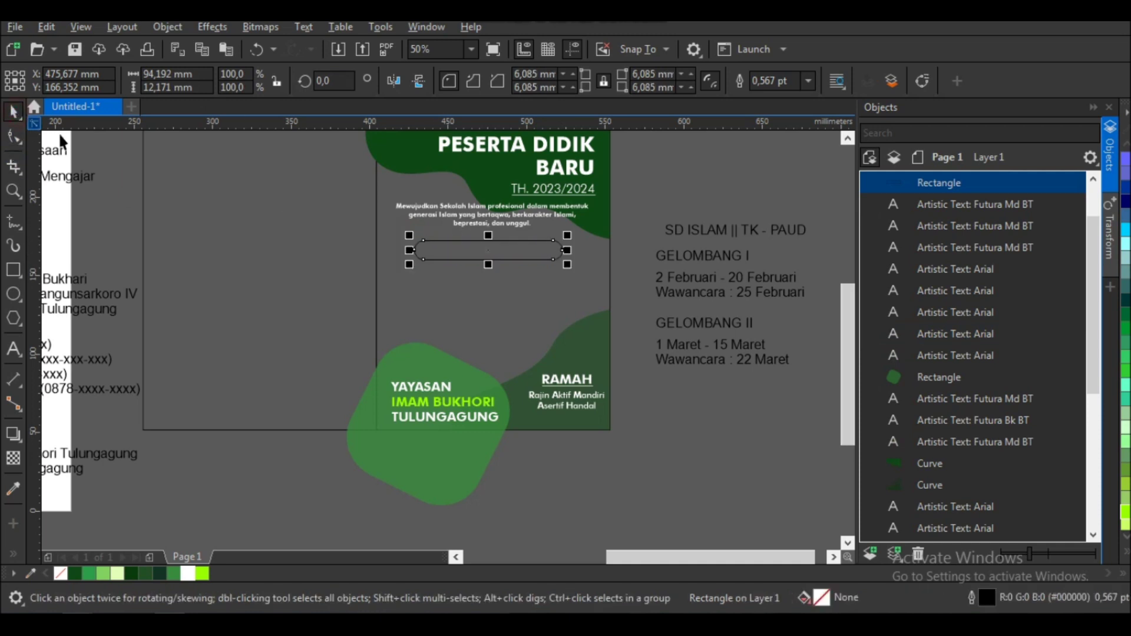
left_click(159, 573)
scroll(521, 247, "up", 2)
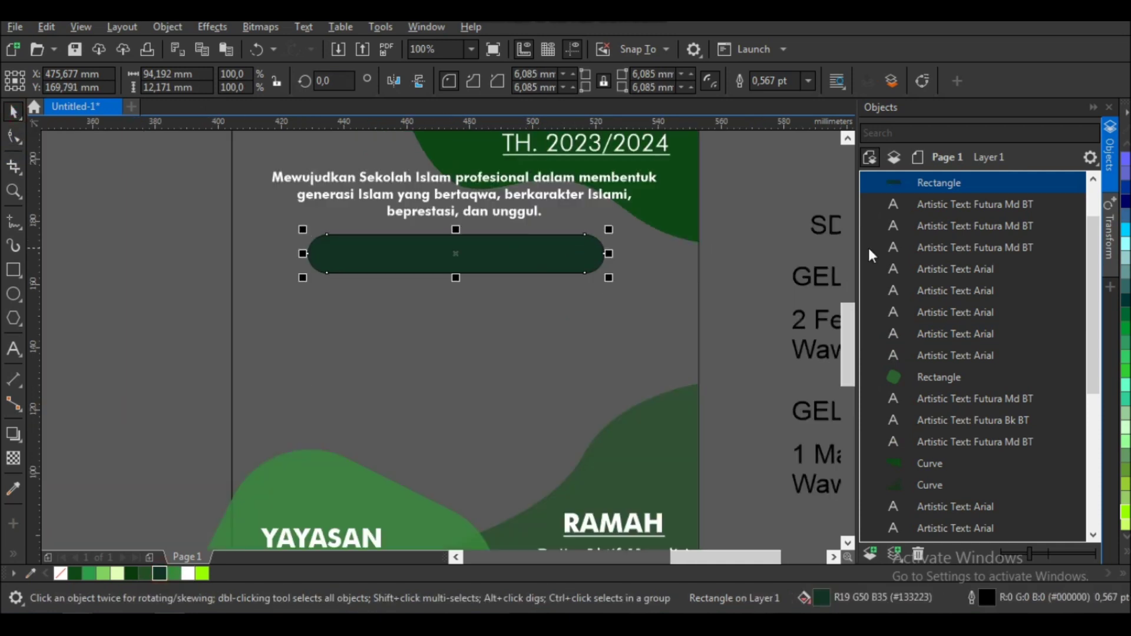
right_click(66, 579)
left_click(815, 228)
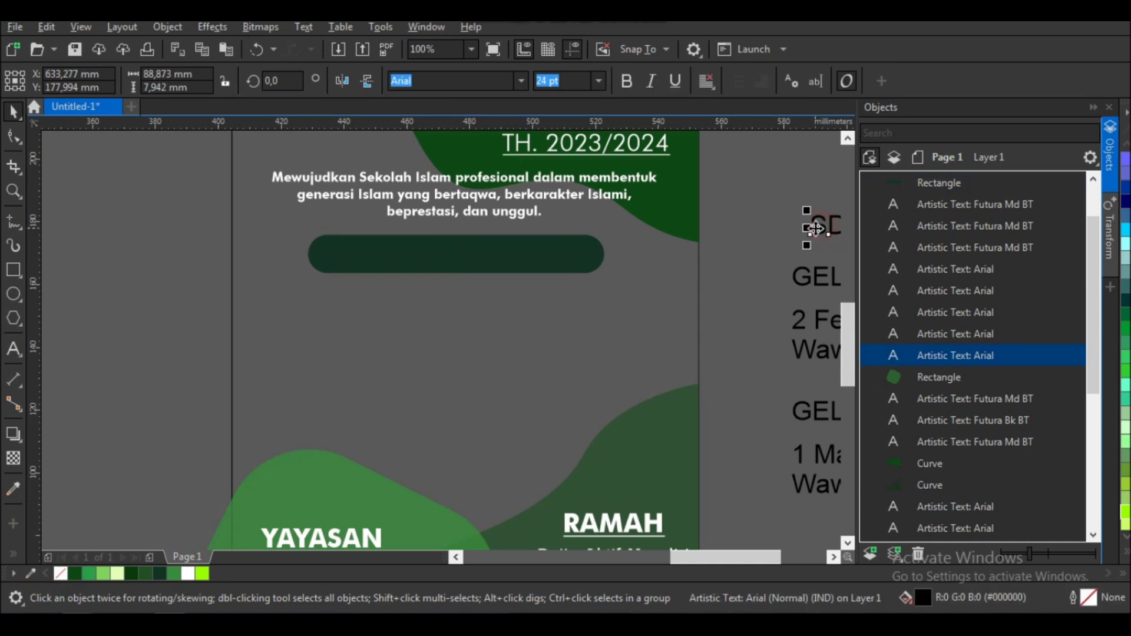
- Set the SD ISLAM || TK - PAUD label to Futura Md BT and centre it on the dark bar
left_click(520, 81)
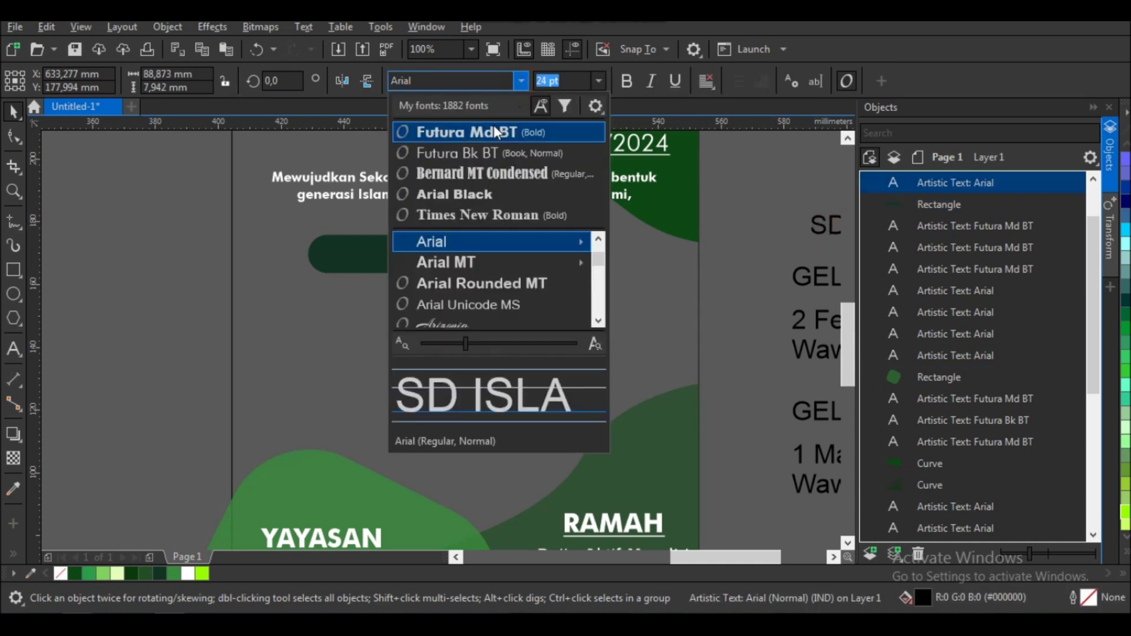
left_click(465, 134)
left_click(513, 251, "shift")
key("c")
key("e")
key("Escape")
- Make the label white and stretch the dark pill bar slightly wider
left_click(596, 257)
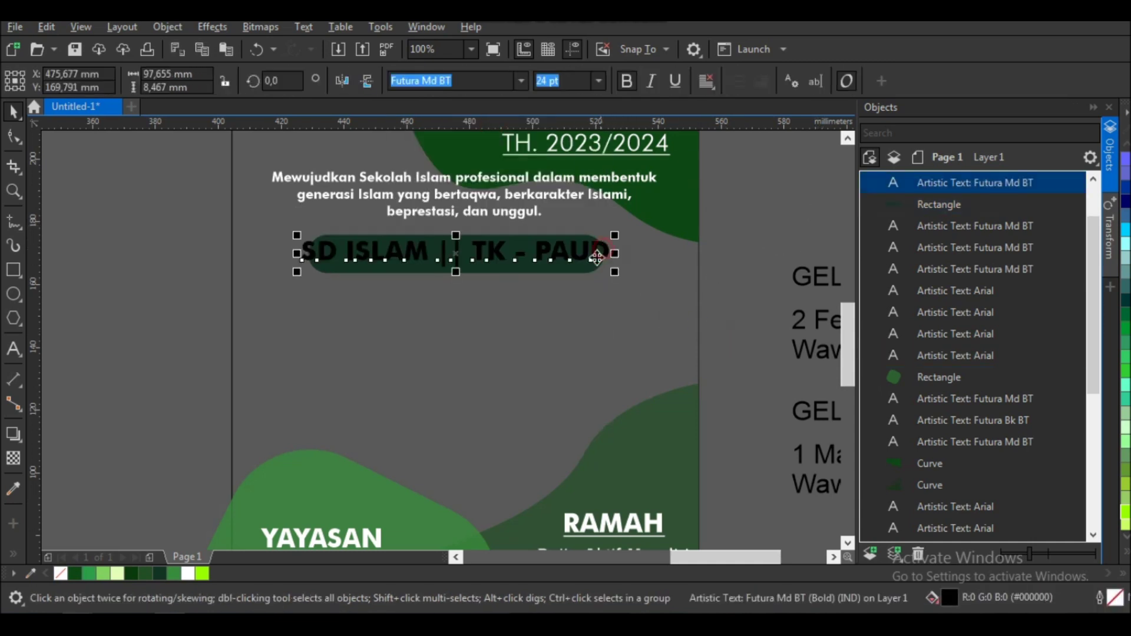
left_click(189, 573)
left_click(397, 268)
left_click_drag(614, 253, 639, 252)
scroll(474, 260, "up", 3)
scroll(475, 255, "down", 2)
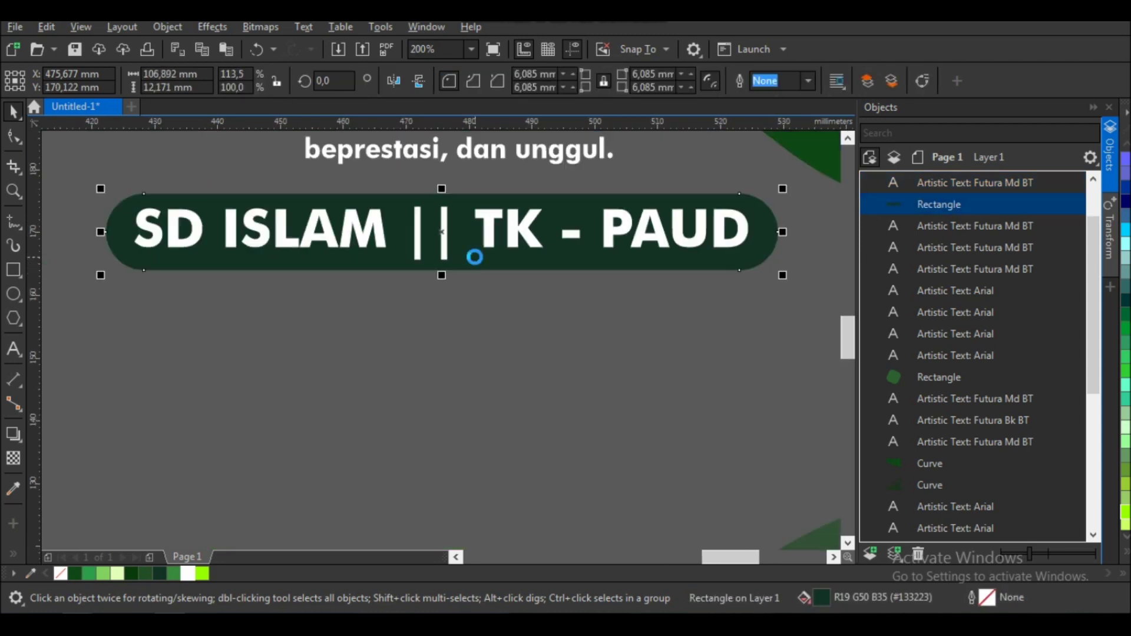
scroll(474, 255, "down", 3)
left_click(629, 262)
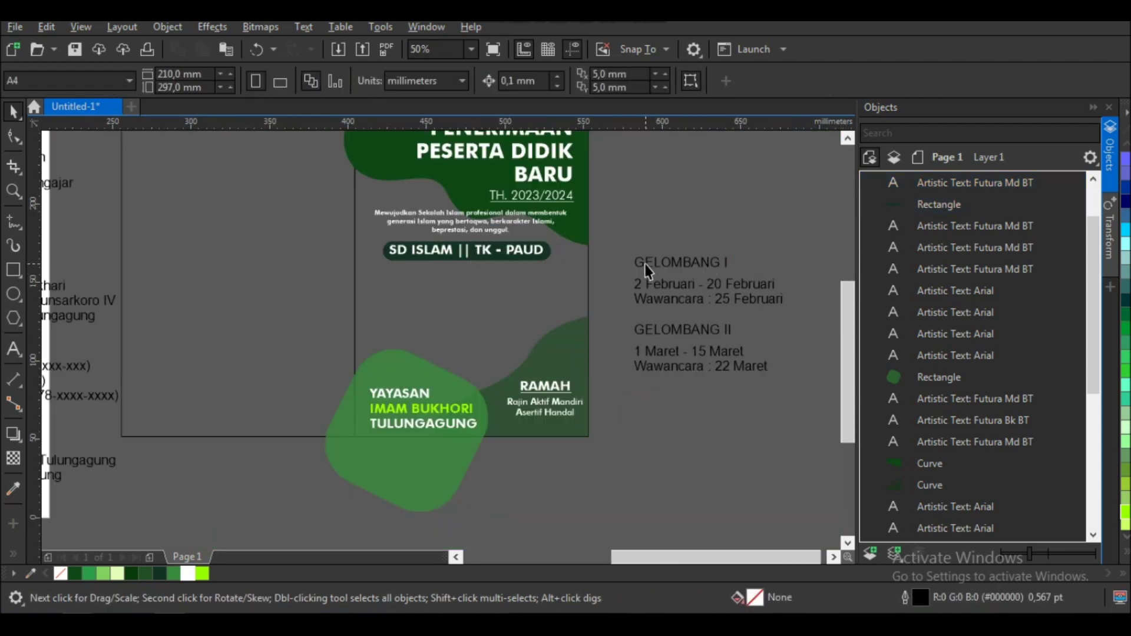
- Draw a rounded rectangle below the SD ISLAM label and convert it to curves
left_click(13, 270)
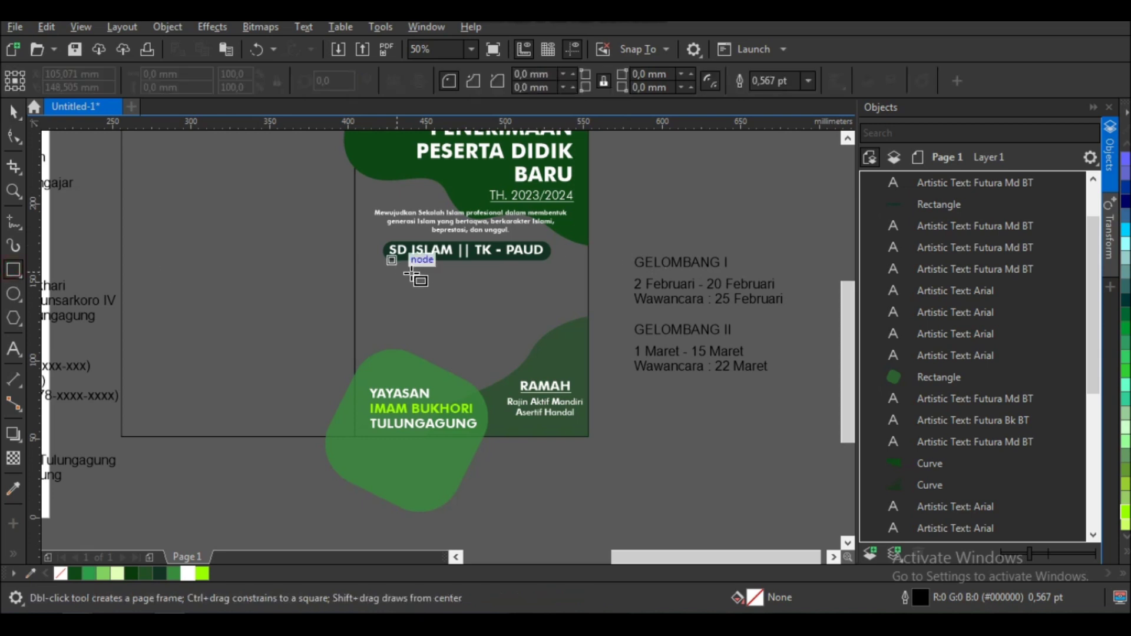
scroll(401, 277, "up", 2)
left_click_drag(345, 245, 582, 281)
left_click(21, 137)
left_click_drag(351, 251, 408, 251)
key("ctrl+q")
- Shorten the bar by pulling both ends inward, fill it green and remove its outline
scroll(354, 217, "up", 1)
left_click_drag(366, 233, 416, 328)
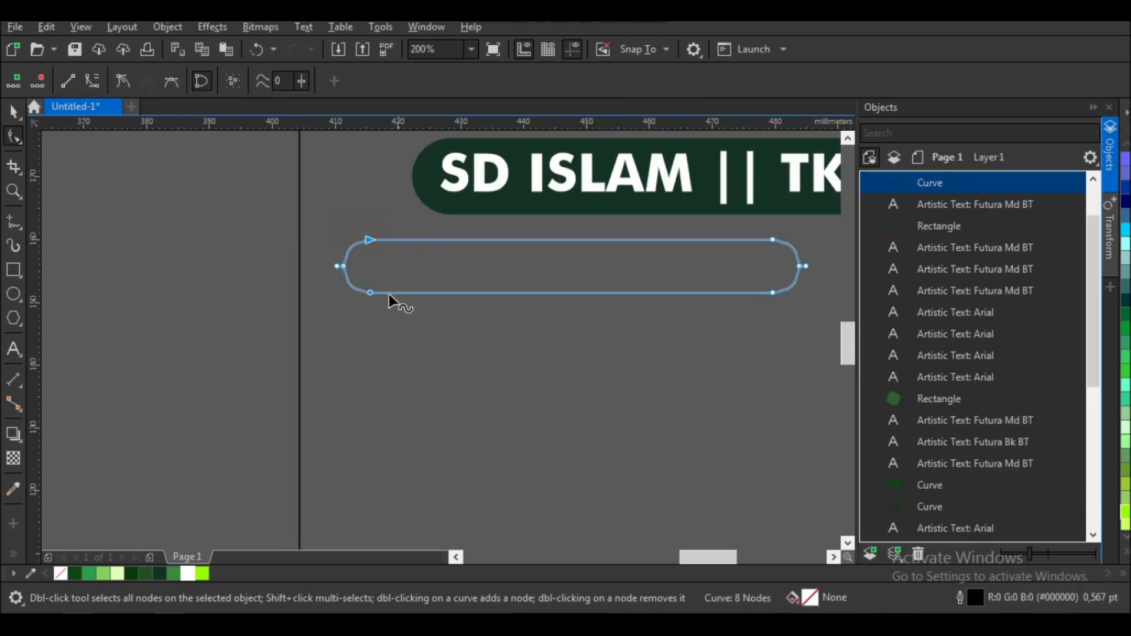
scroll(368, 245, "up", 1)
left_click_drag(369, 245, 396, 245)
scroll(571, 266, "down", 1)
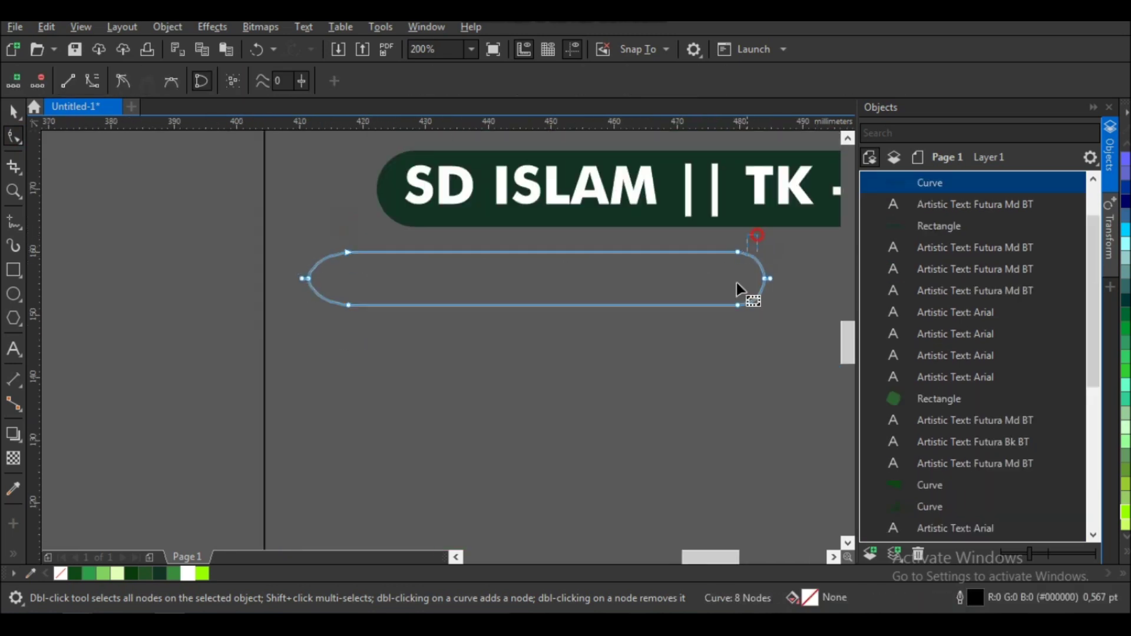
left_click_drag(735, 253, 719, 256)
left_click(13, 111)
scroll(295, 270, "down", 1)
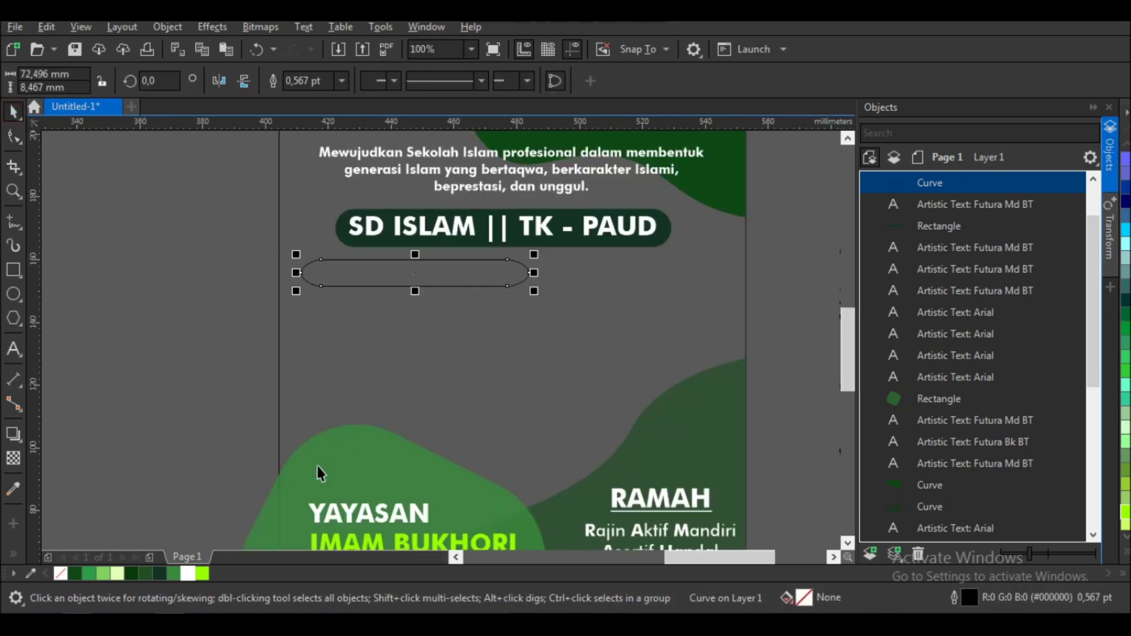
left_click(88, 573)
scroll(321, 384, "down", 1)
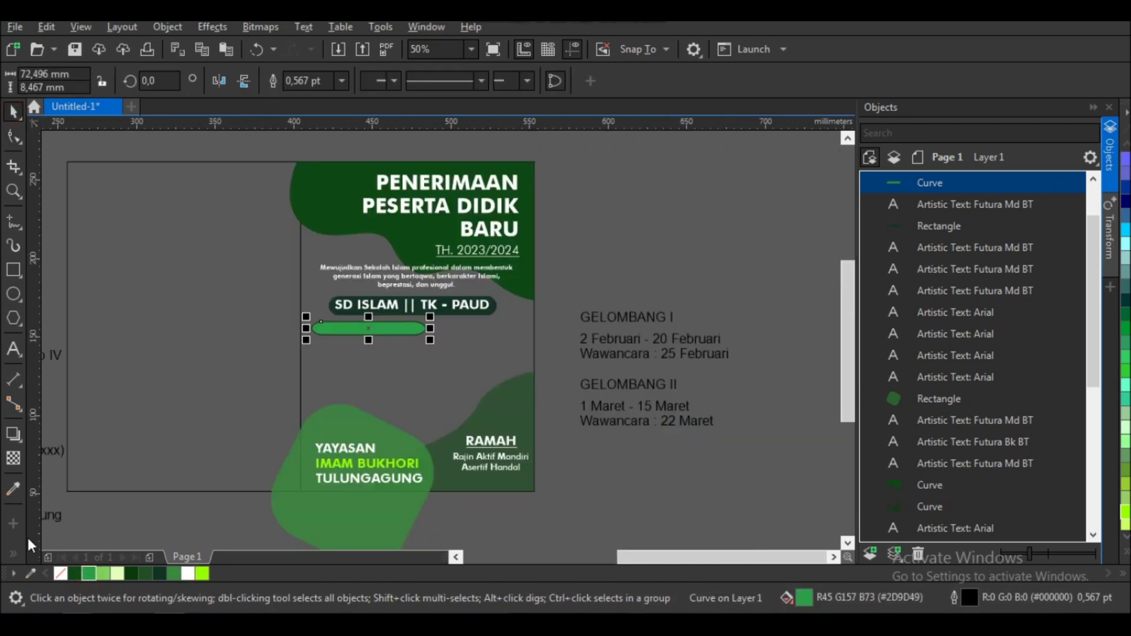
right_click(60, 573)
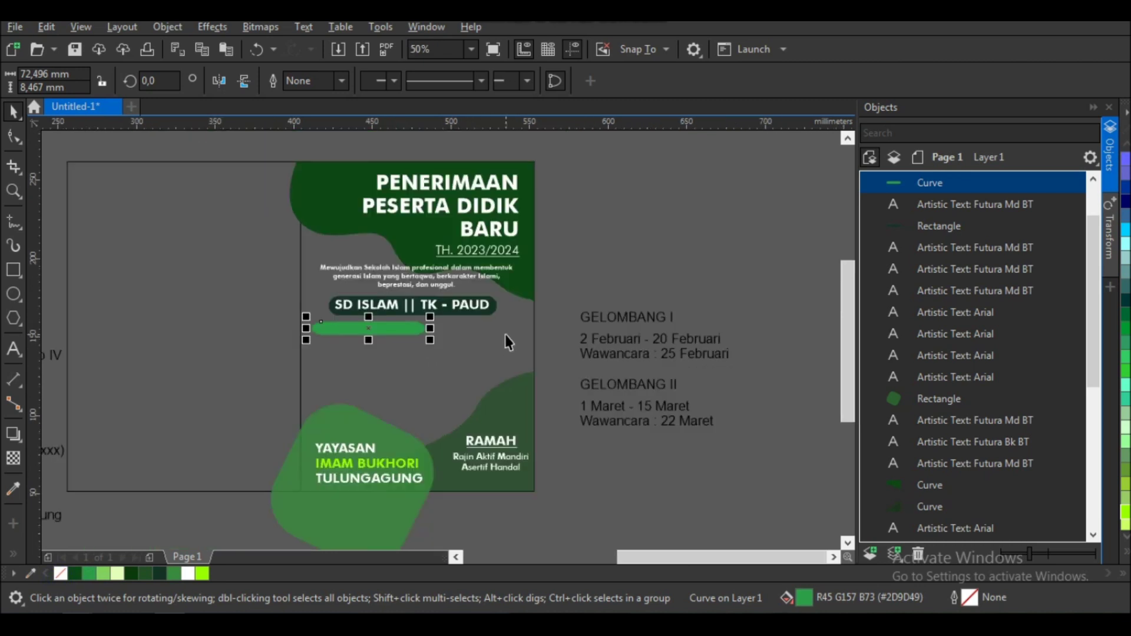
- Set the GELOMBANG I heading and its February dates to bold Futura Md BT
scroll(377, 329, "up", 1)
scroll(380, 318, "up", 1)
scroll(389, 312, "down", 2)
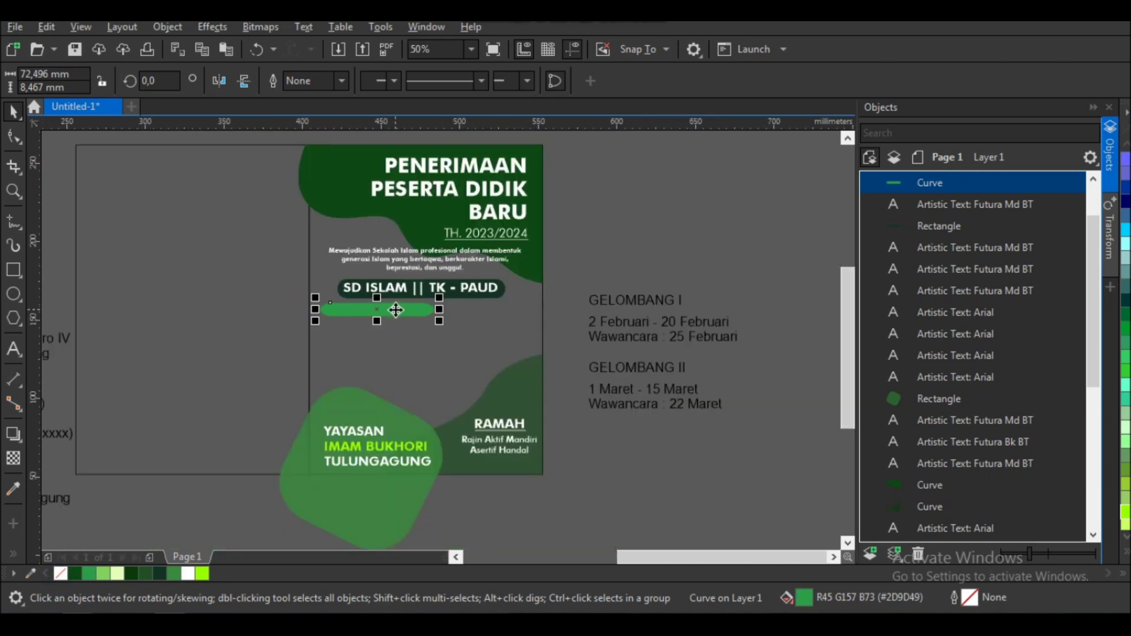
left_click(661, 302)
left_click(650, 336, "shift")
left_click(521, 81)
left_click(480, 113)
left_click(687, 270)
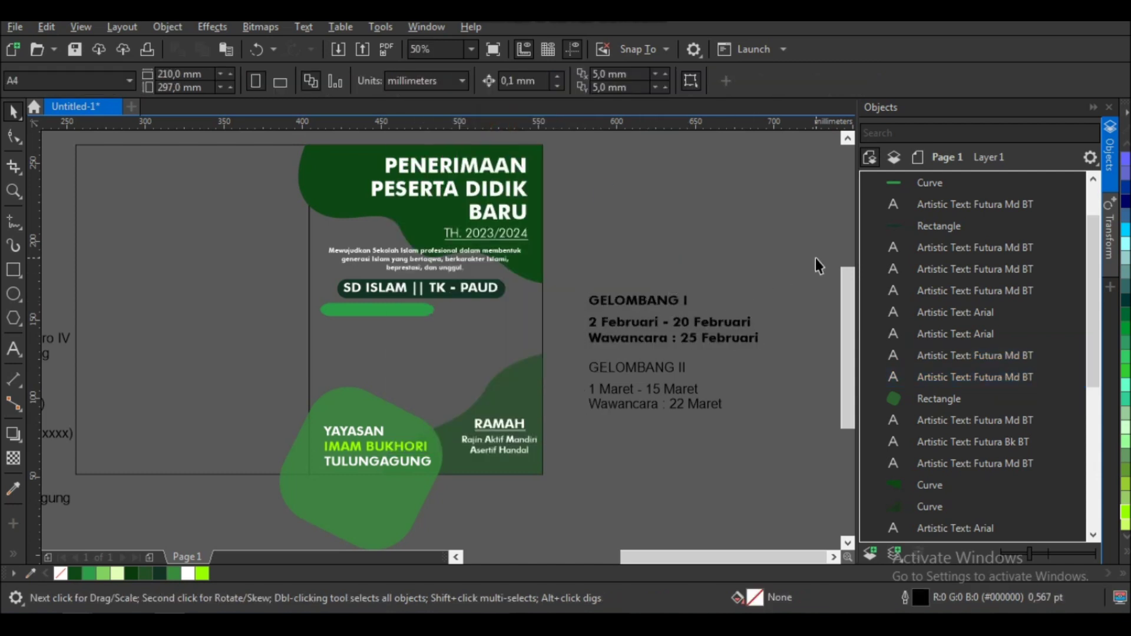
- Set all four schedule texts to Futura Md BT
left_click_drag(819, 266, 564, 359)
left_click_drag(662, 504, 577, 289)
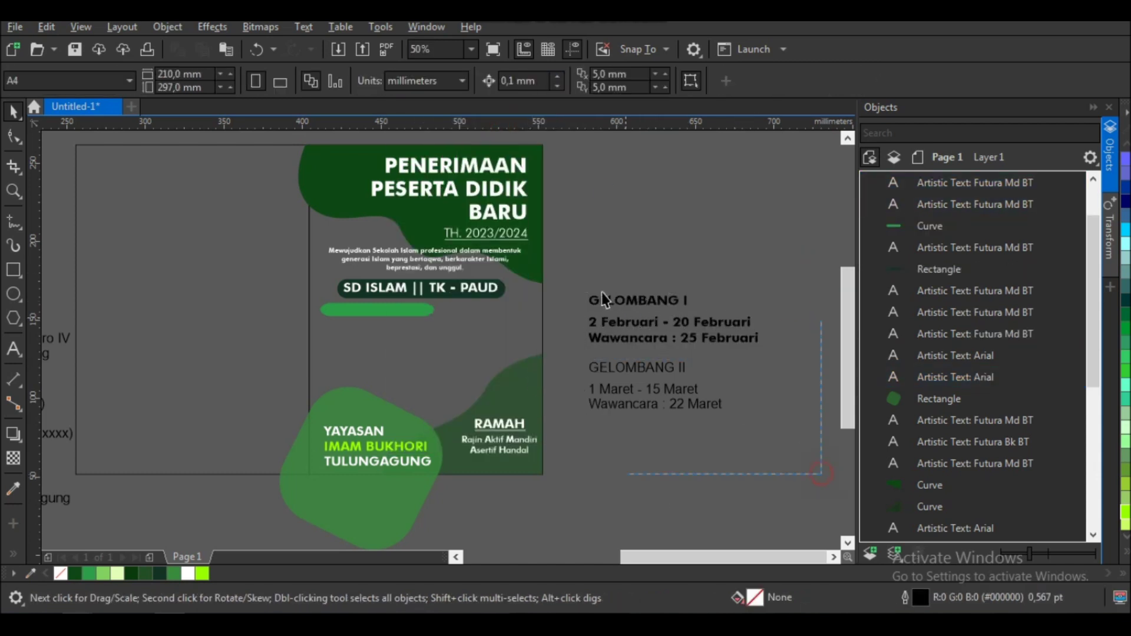
left_click(521, 81)
left_click(485, 114)
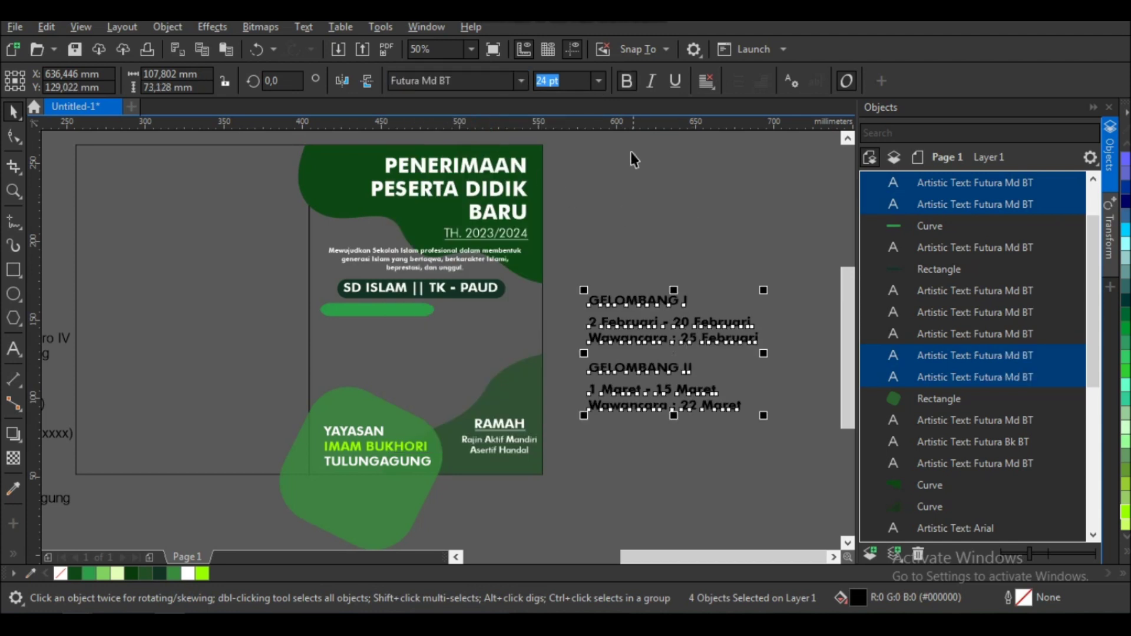
left_click(716, 247)
- Move GELOMBANG I onto the green bar and centre it there
left_click(639, 302)
left_click_drag(640, 302, 377, 302)
left_click(413, 311, "shift")
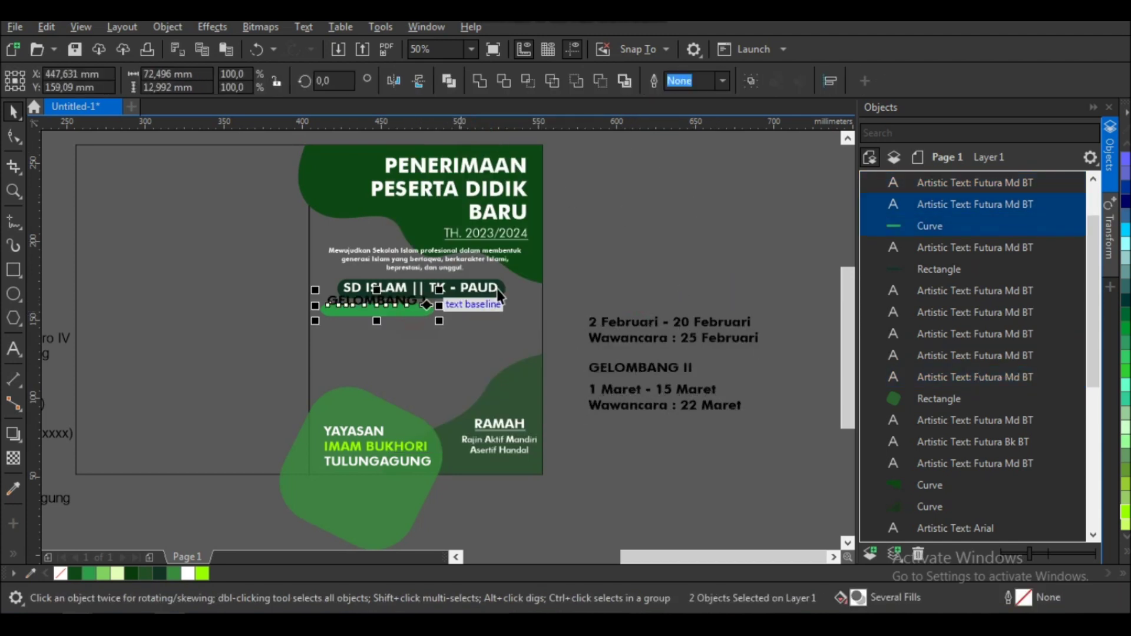
key("c")
key("e")
key("Escape")
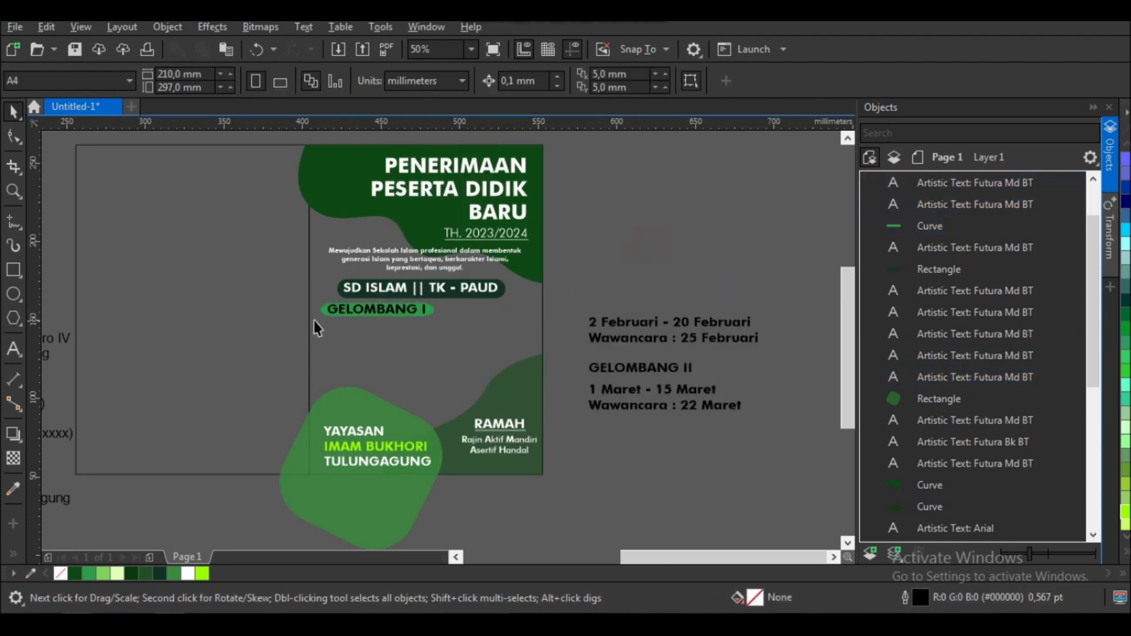
- Shrink GELOMBANG I to fit the bar and make it white
scroll(347, 313, "up", 2)
left_click(420, 309)
left_click_drag(510, 289, 478, 286)
left_click(187, 572)
scroll(407, 389, "down", 2)
key("Escape")
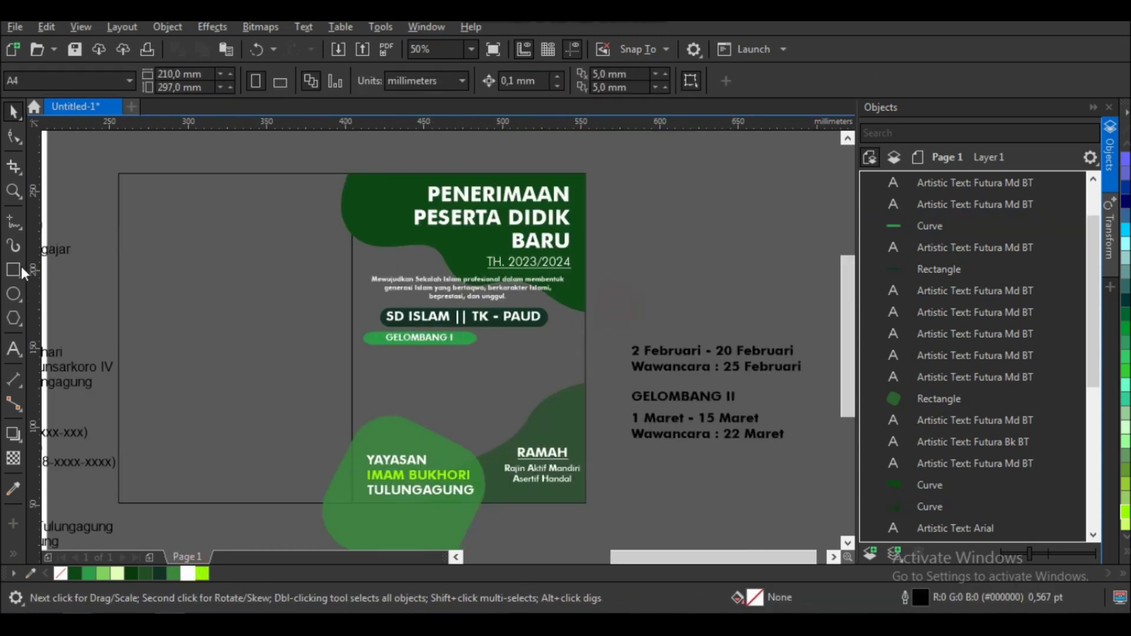
- Draw a thin rectangle just below the GELOMBANG I bar
key("F6")
scroll(374, 380, "up", 2)
left_click_drag(344, 310, 591, 334)
left_click(14, 110)
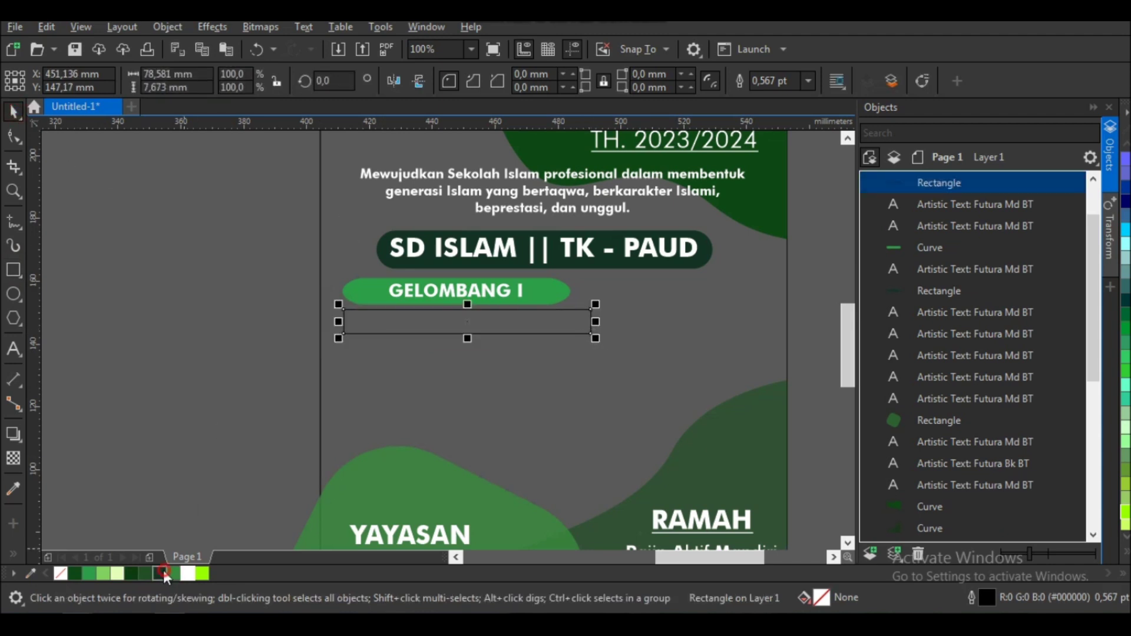
- Fill the new bar dark green with no outline and place a copy beneath it
left_click(163, 569)
right_click(60, 572)
left_click(527, 280, "shift")
scroll(518, 325, "up", 2)
left_click(419, 293)
mouse_move(417, 286)
left_mouse_down()
mouse_move(410, 333)
mouse_move(399, 323)
left_mouse_up()
- Move the February date text onto the two dark bars
scroll(411, 334, "down", 3)
scroll(420, 337, "up", 3)
scroll(391, 318, "up", 1)
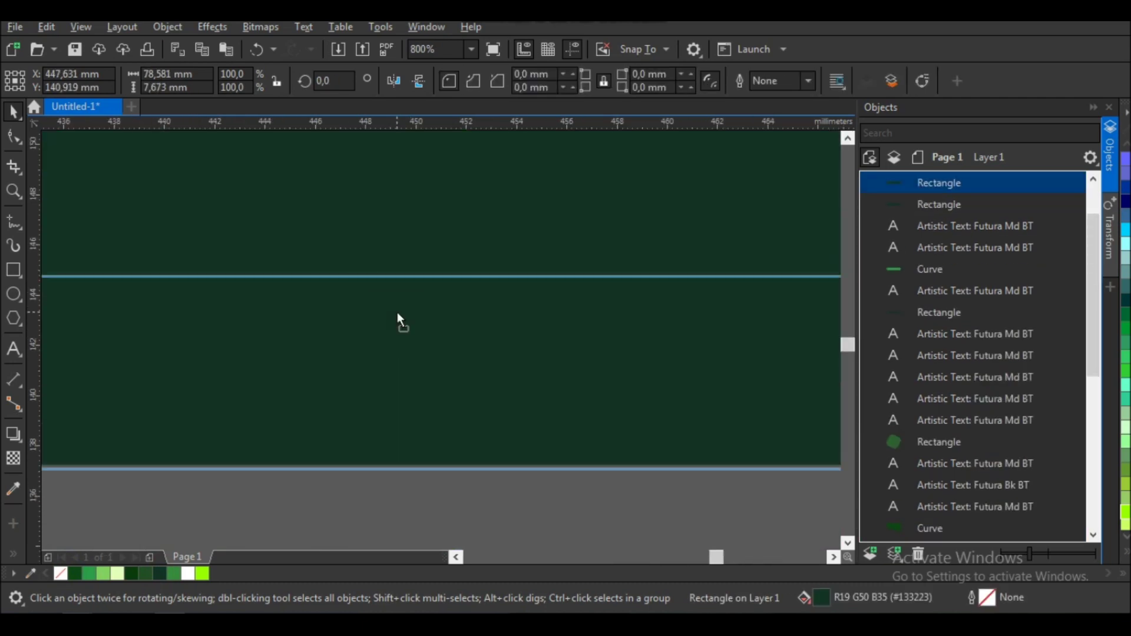
scroll(399, 318, "down", 3)
left_click(588, 313)
scroll(726, 312, "down", 2)
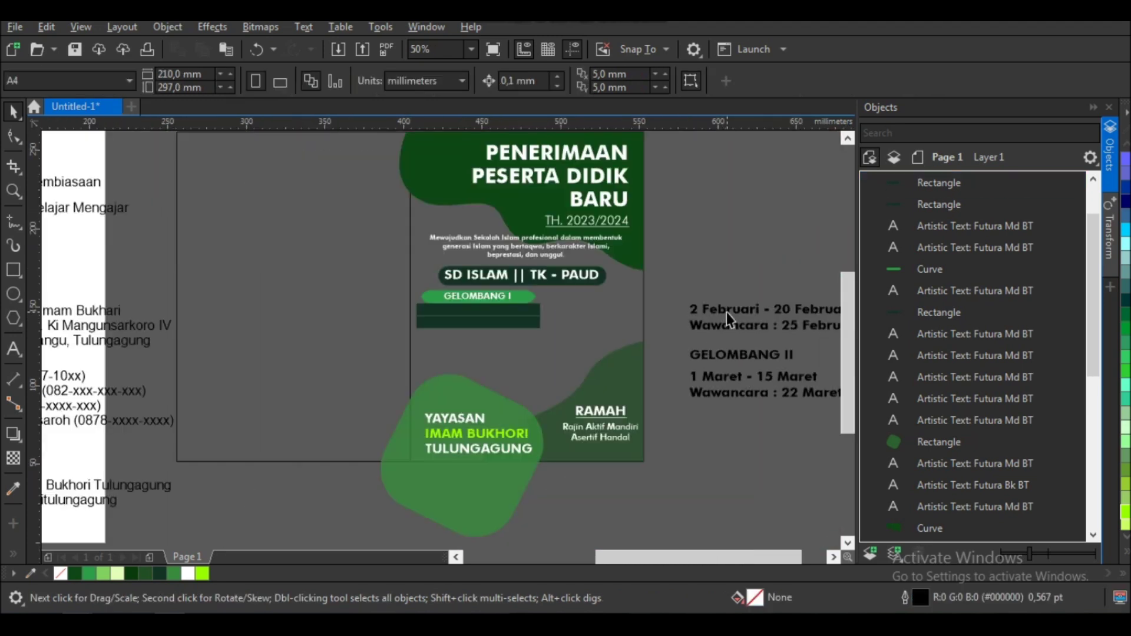
left_click(743, 323)
left_click_drag(782, 324, 499, 316)
scroll(506, 312, "up", 2)
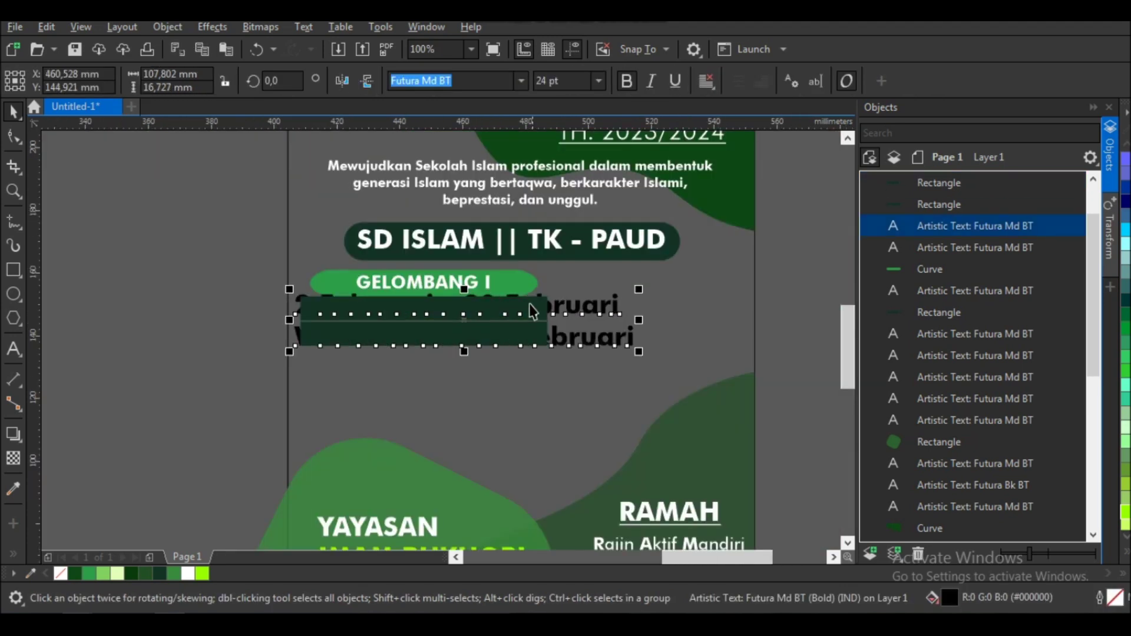
- Set the date text to 12 pt, centre-aligned, and centred horizontally on the dark bar
left_click(600, 81)
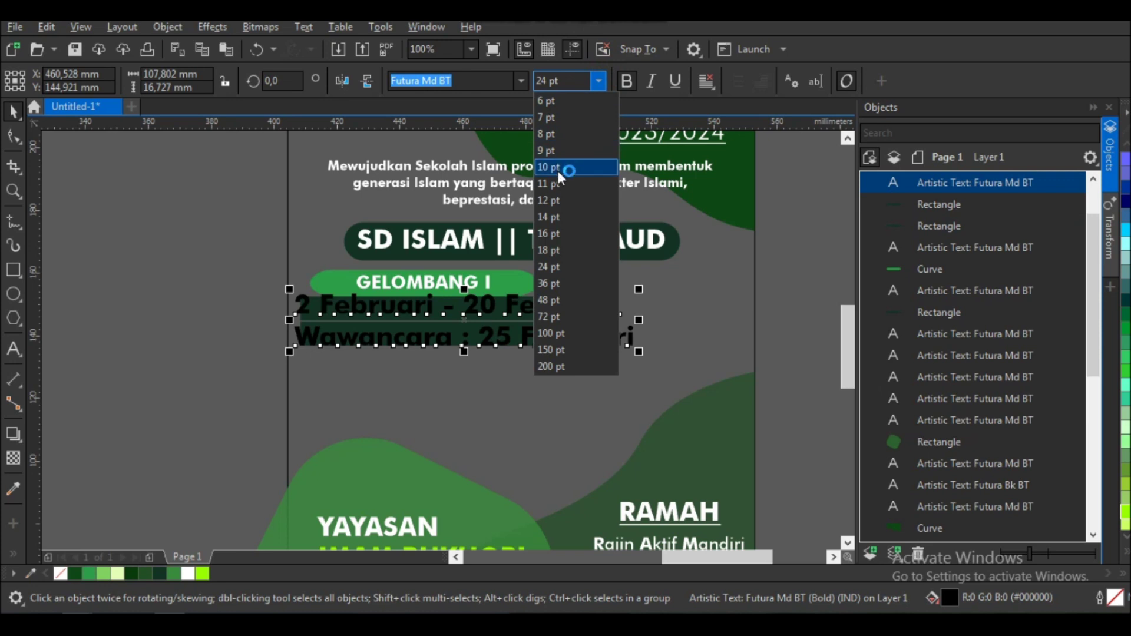
left_click(551, 200)
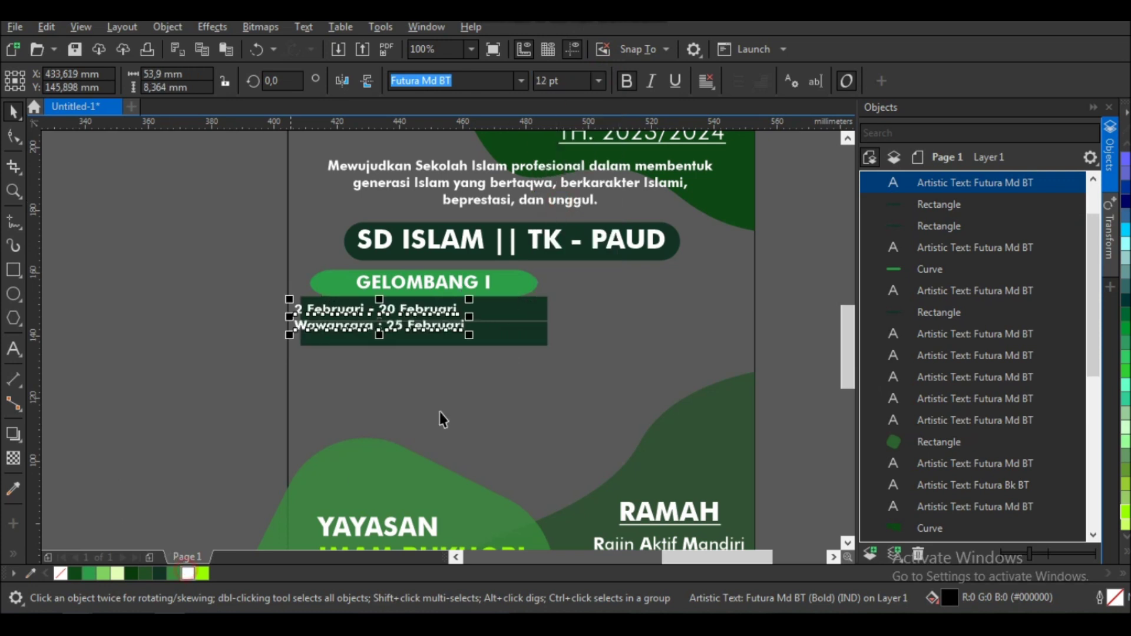
left_click(707, 81)
left_click(726, 141)
left_click(513, 338, "shift")
key("c")
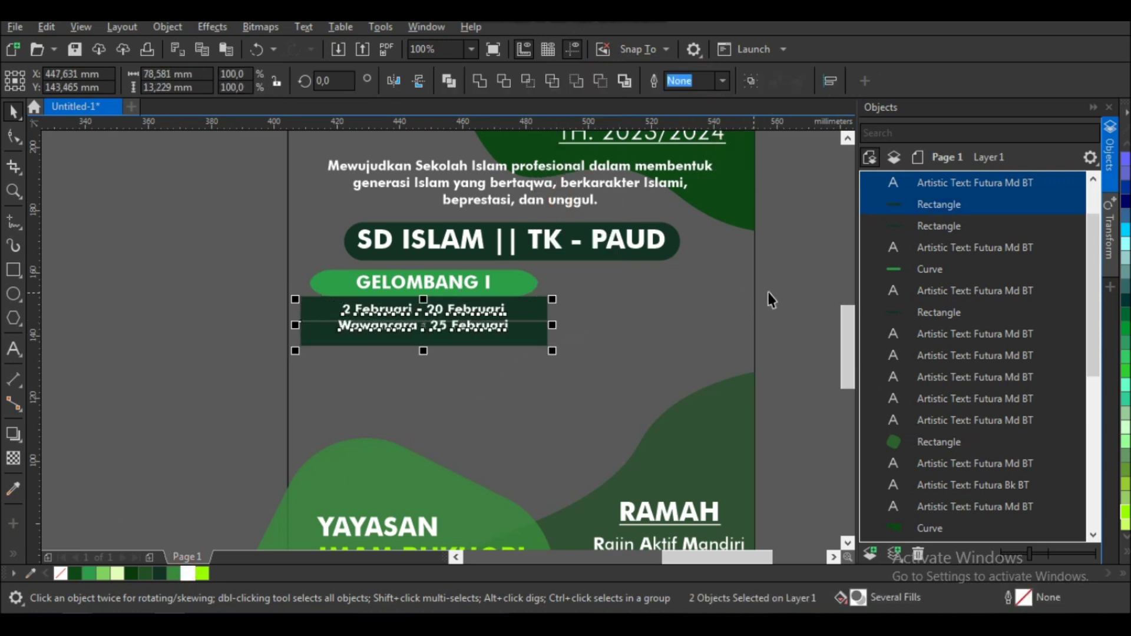
left_click(460, 308)
- Widen the date line spacing so each line sits in its own bar
scroll(448, 342, "up", 2)
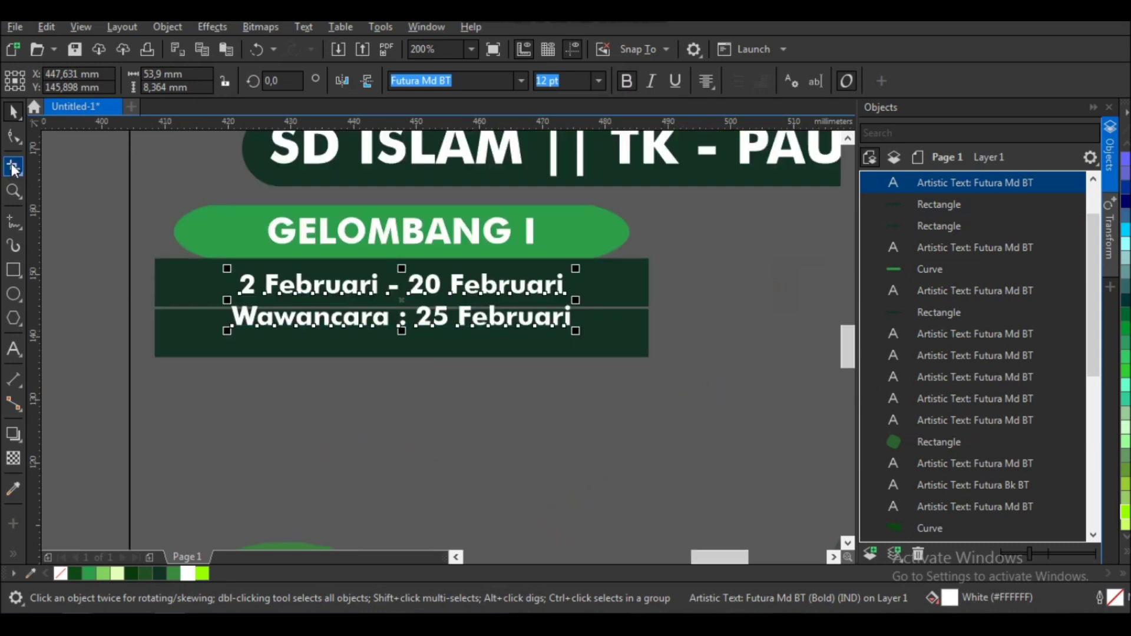
key("F10")
left_click_drag(224, 337, 193, 350)
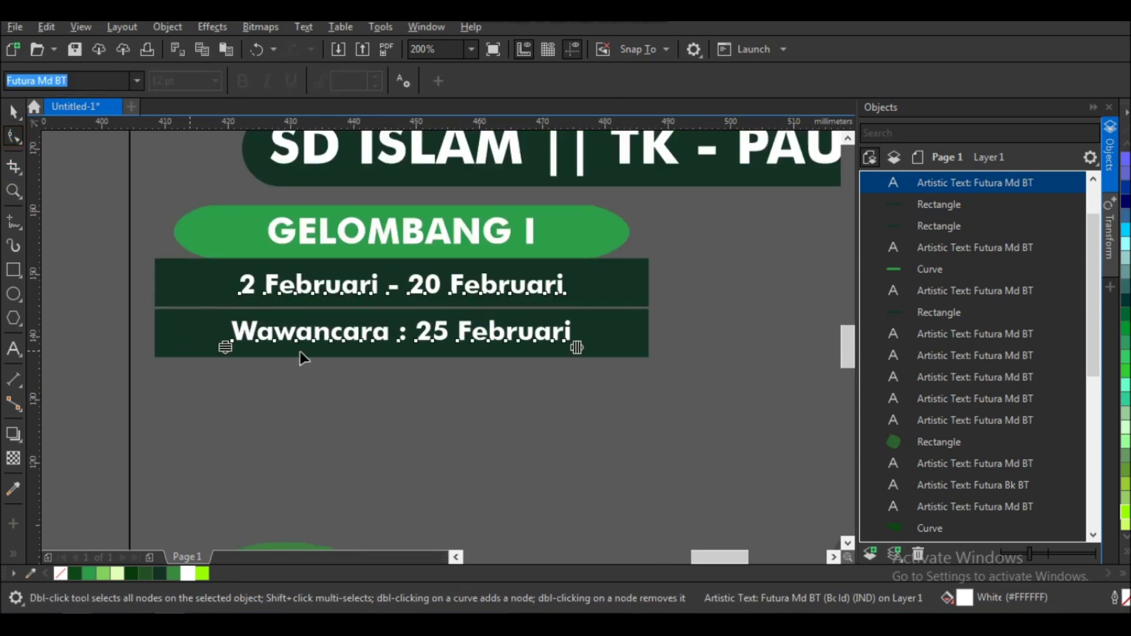
scroll(302, 354, "down", 2)
key("space")
scroll(565, 253, "down", 2)
left_click(577, 255)
left_click_drag(587, 252, 270, 319)
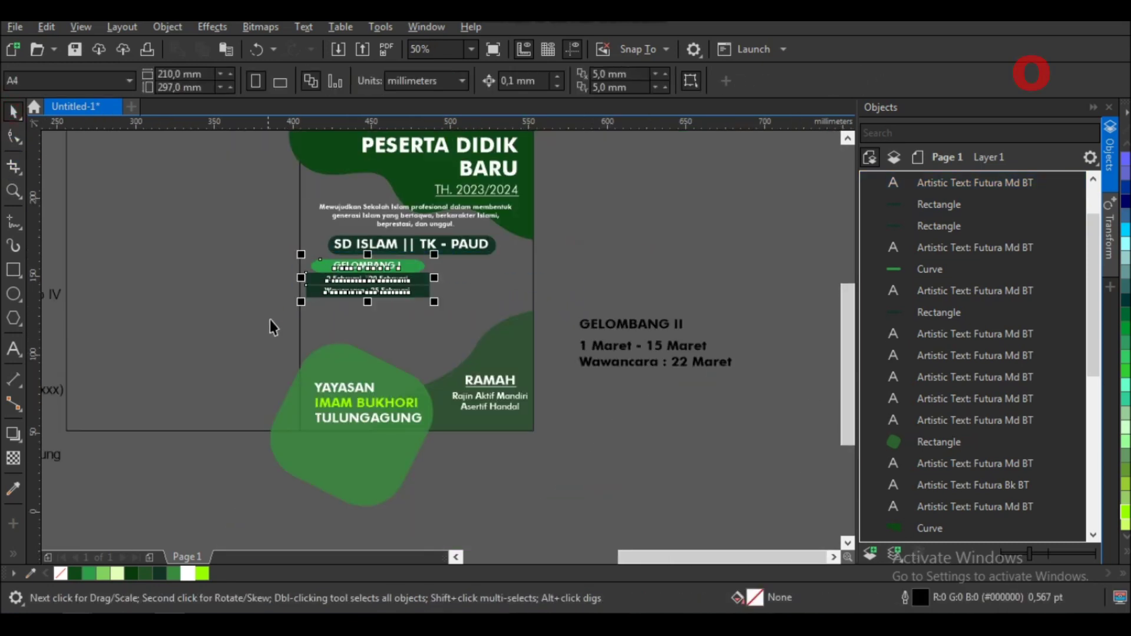
- Place a copy of the GELOMBANG I block directly below the original
scroll(389, 301, "up", 2)
left_click_drag(382, 261, 382, 347)
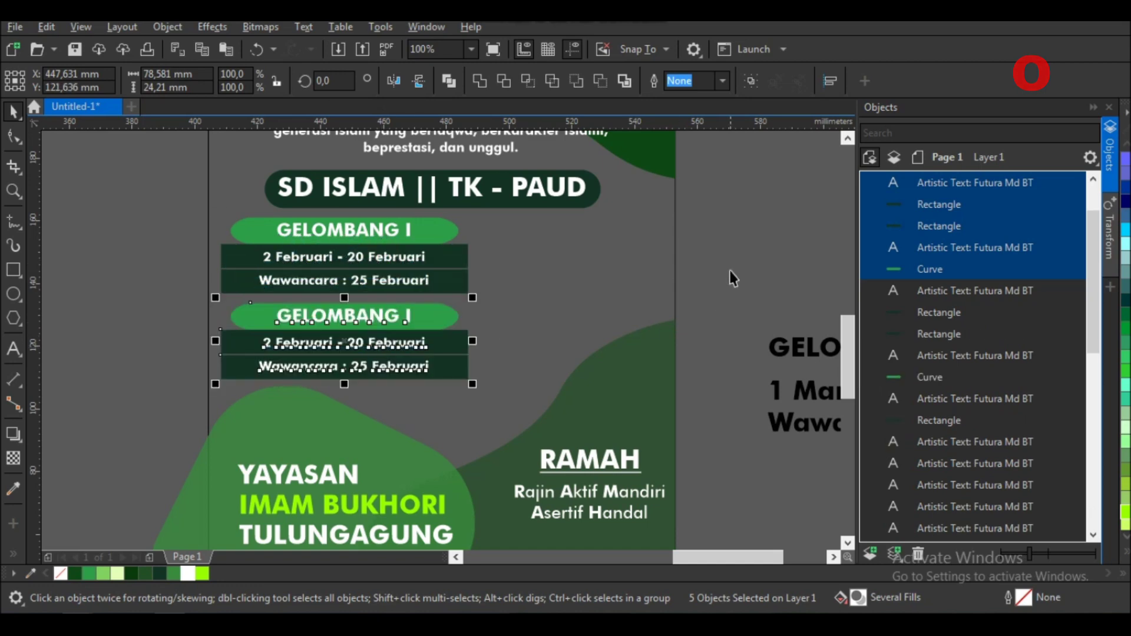
left_click(729, 270)
scroll(545, 284, "down", 2)
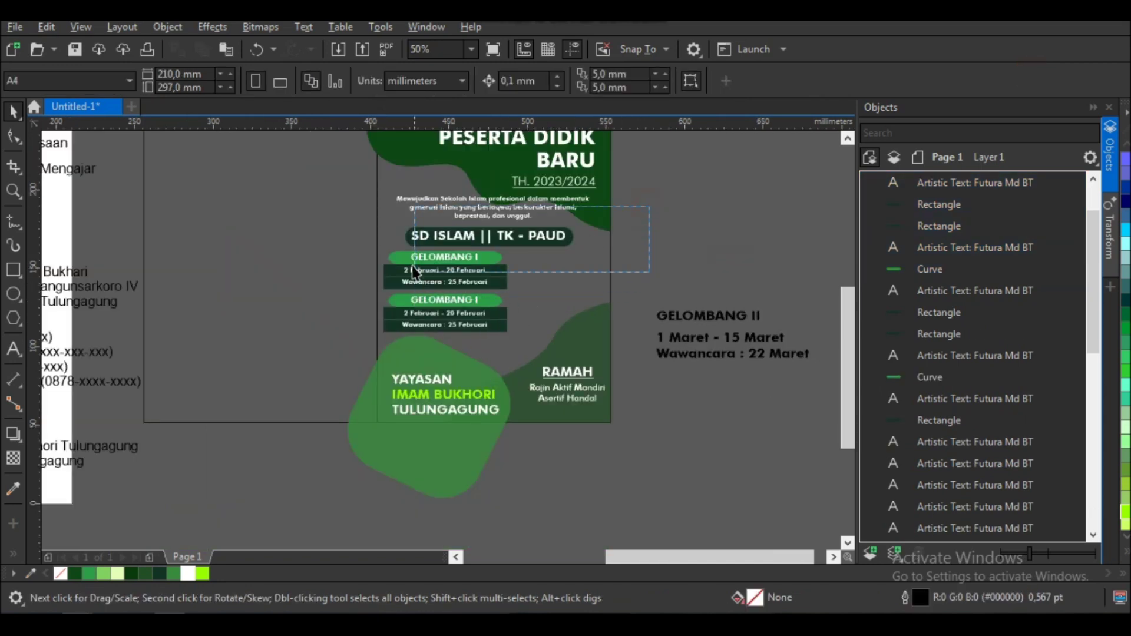
left_click_drag(349, 338, 349, 337)
scroll(453, 227, "up", 4)
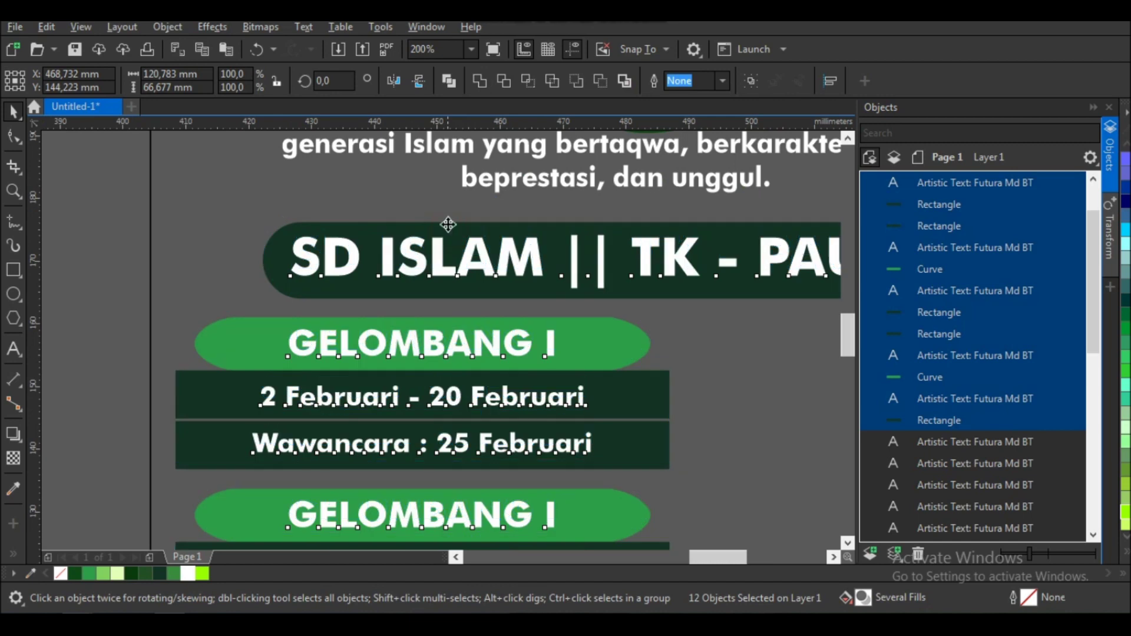
scroll(449, 230, "down", 4)
left_click(654, 251)
scroll(448, 313, "up", 2)
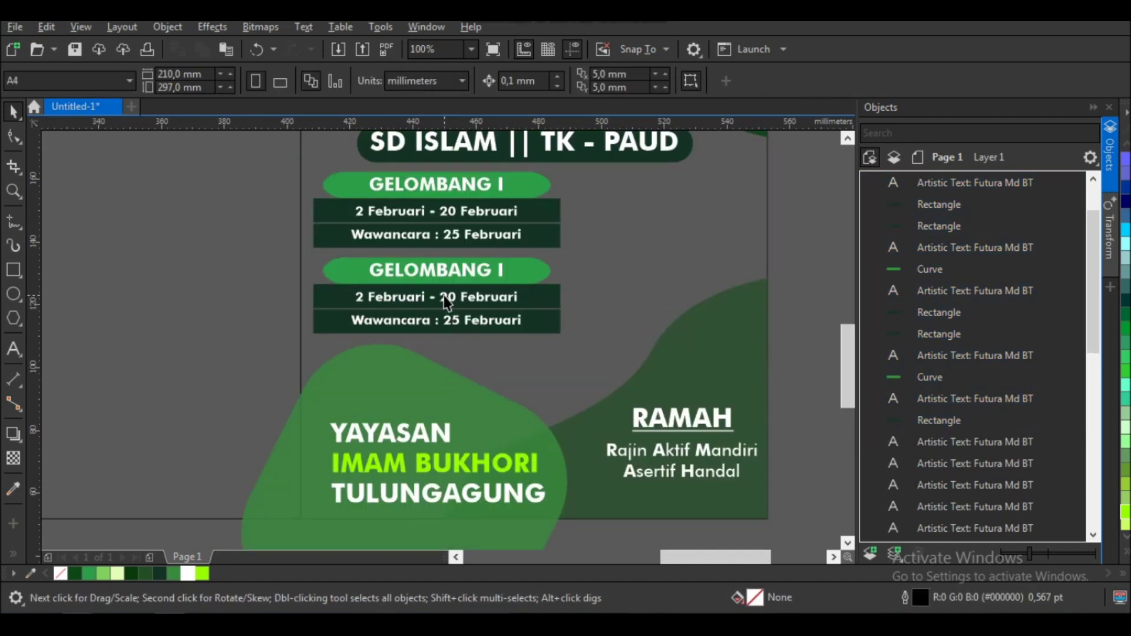
scroll(448, 302, "down", 2)
- Change the copied heading to GELOMBANG II and delete the copied date text
left_click(448, 299)
scroll(438, 285, "up", 4)
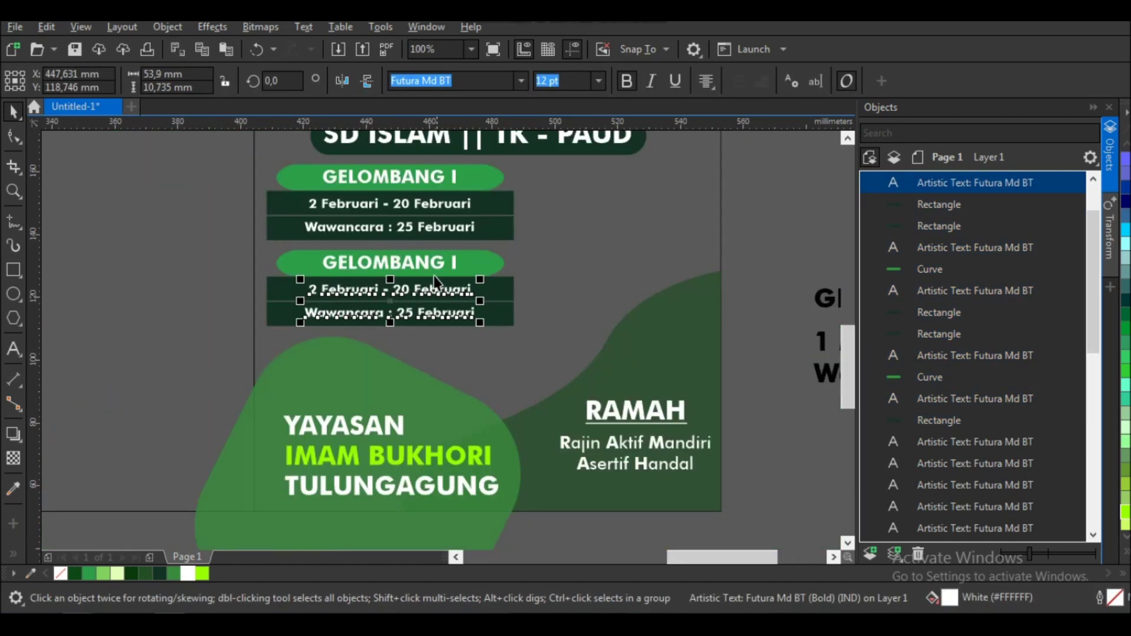
double_click(458, 265)
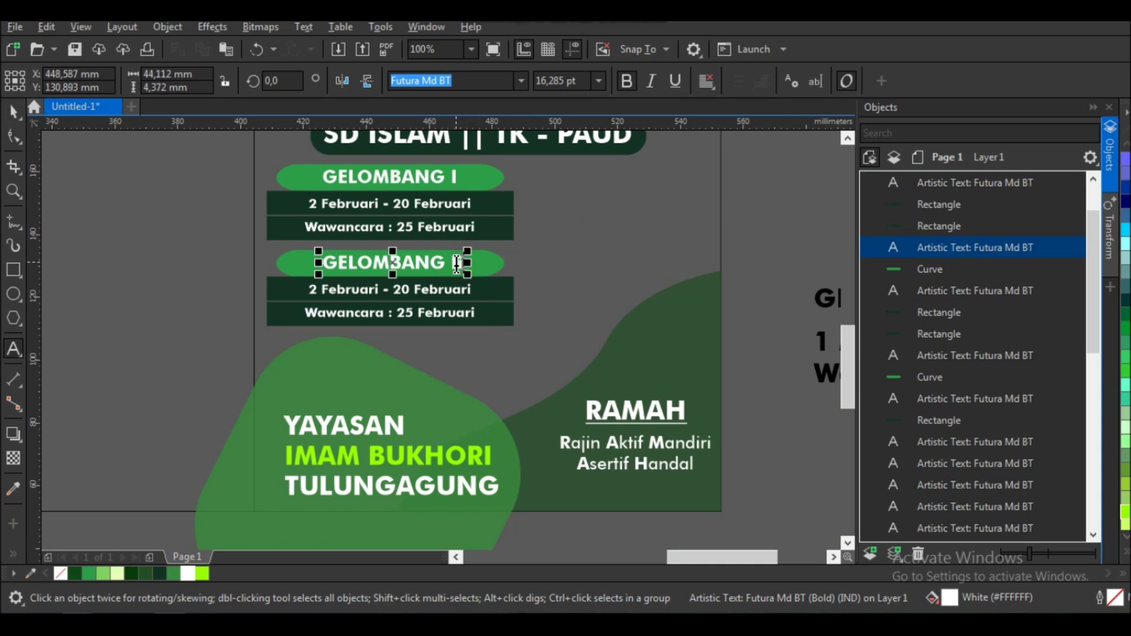
scroll(365, 242, "down", 2)
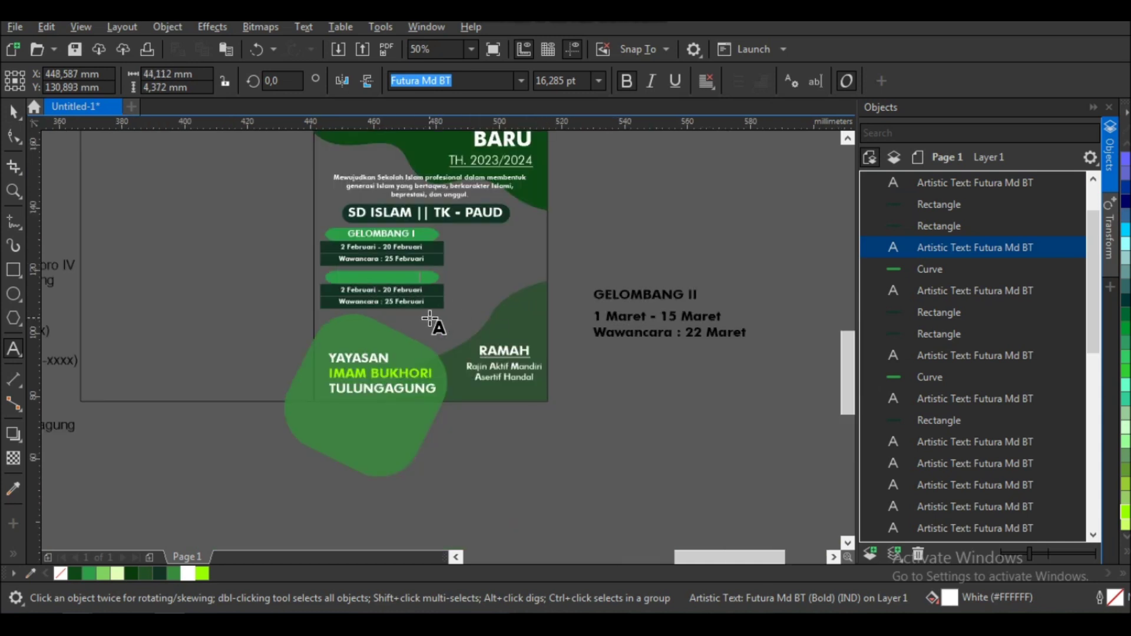
scroll(272, 264, "up", 2)
scroll(261, 263, "down", 2)
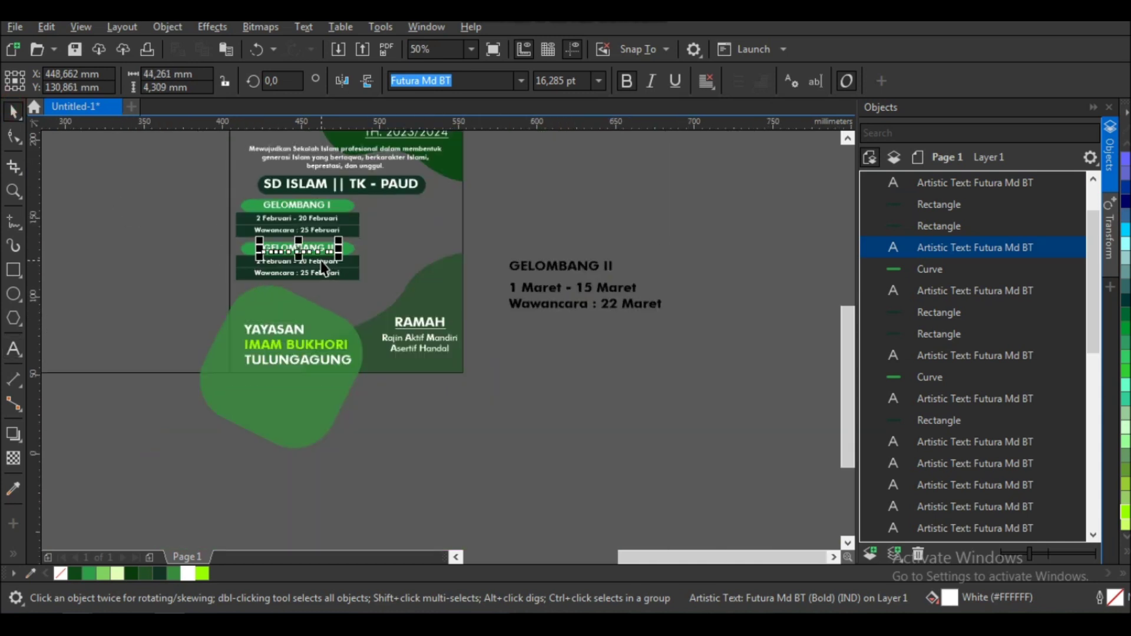
key("Delete")
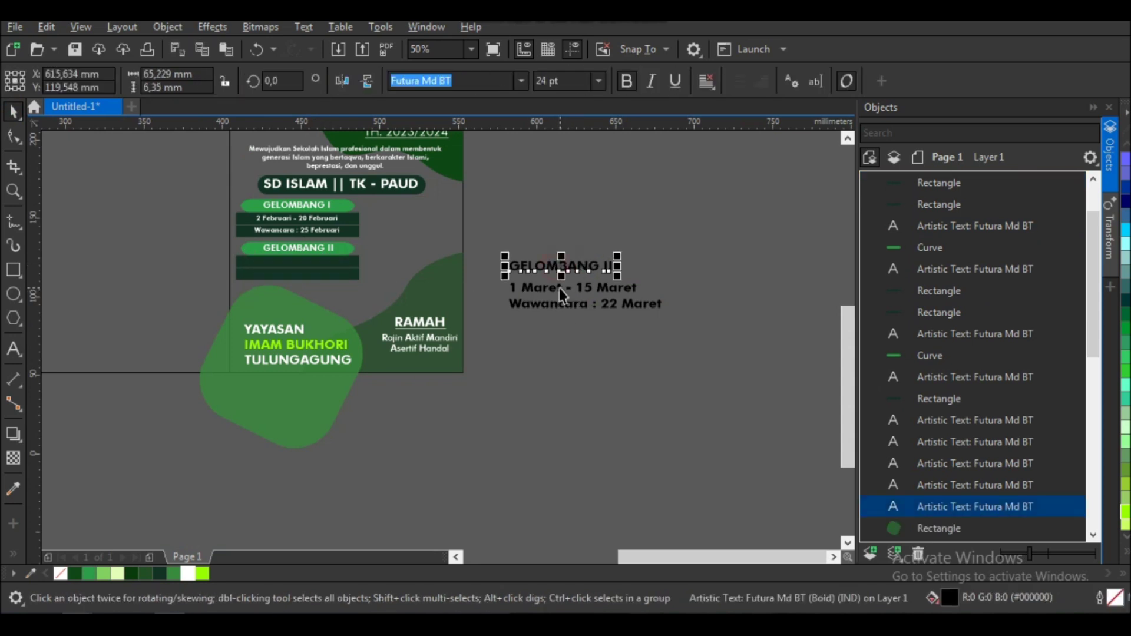
- Put the March dates in front of the GELOMBANG II bars in white 12 pt, centred on the bar
left_click_drag(556, 272, 302, 259)
scroll(302, 257, "up", 2)
key("shift+Page_Up")
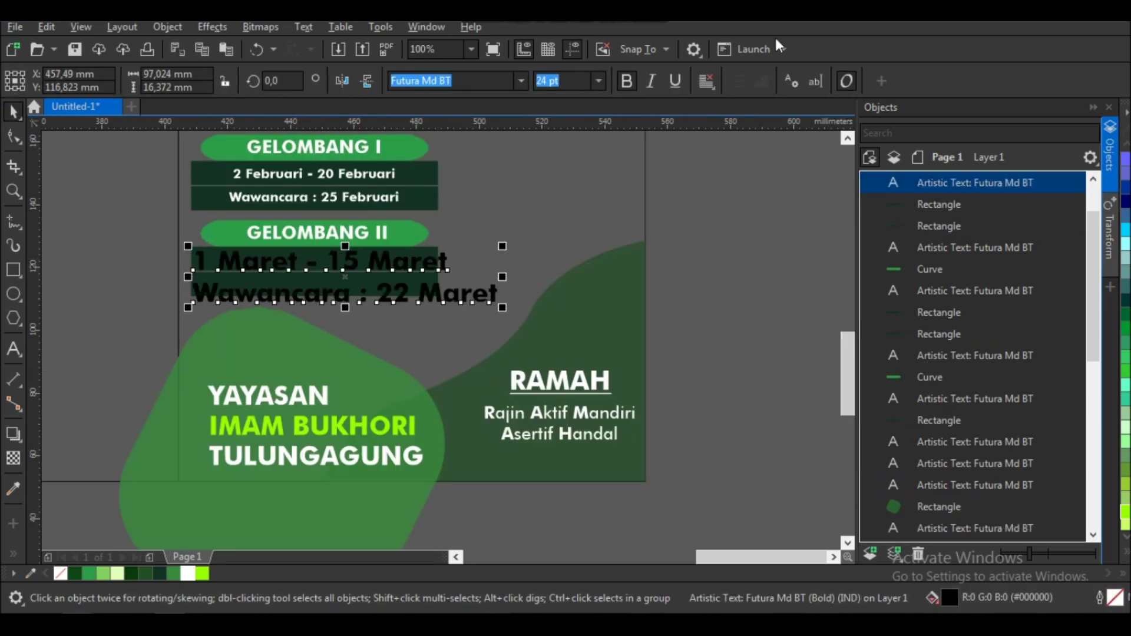
left_click(599, 81)
left_click(568, 198)
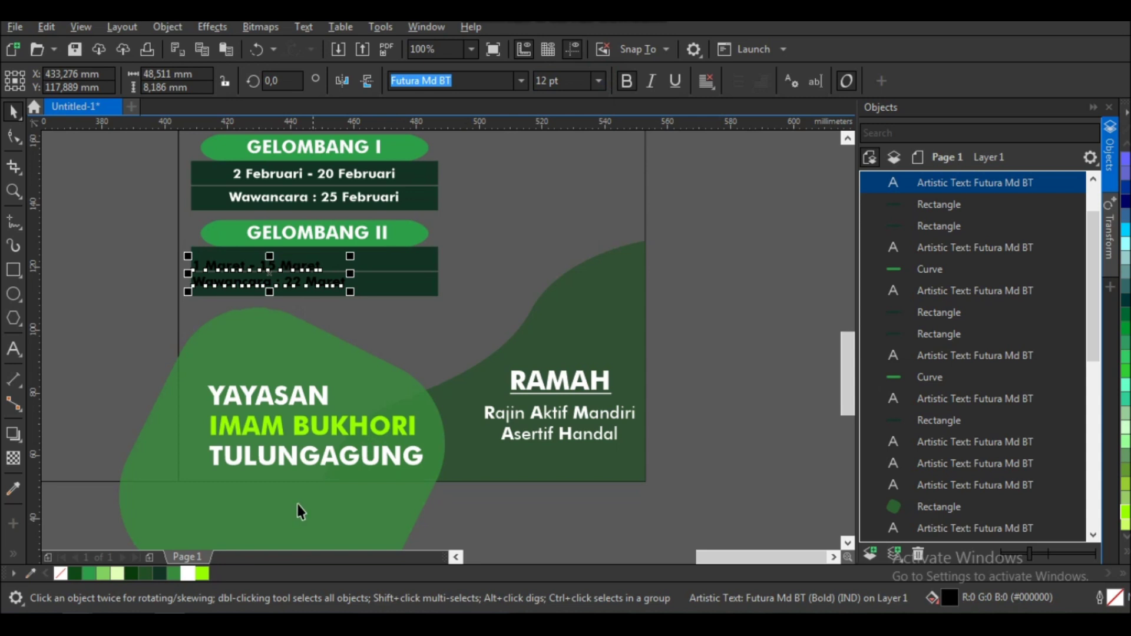
left_click(187, 573)
left_click(706, 81)
left_click(736, 139)
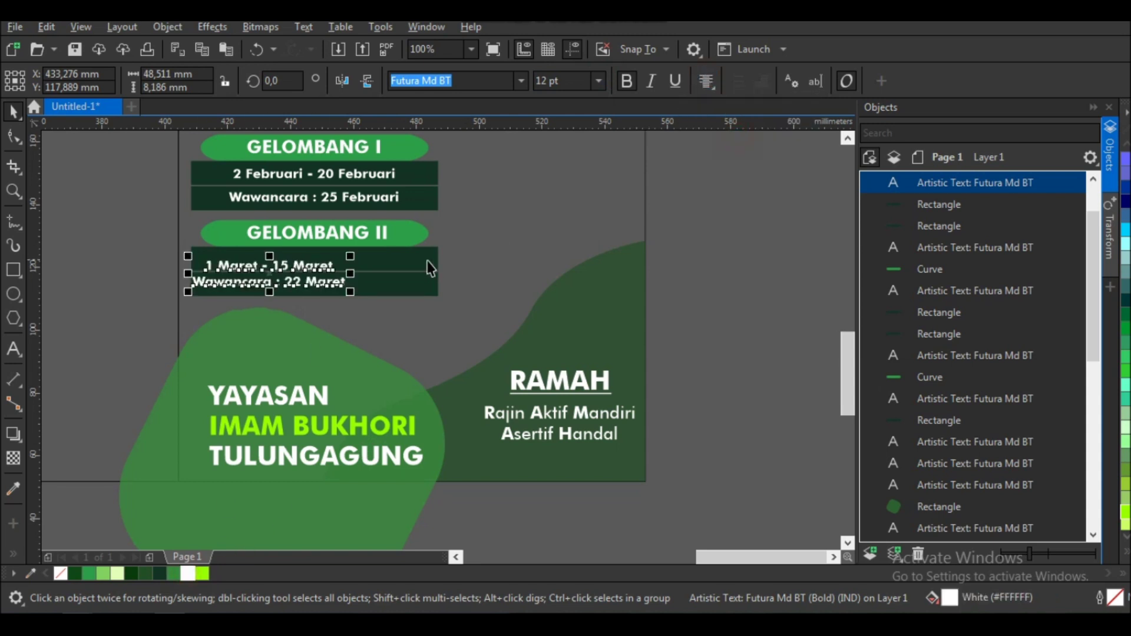
left_click(413, 286, "shift")
key("c")
left_click(324, 272)
- Spread the '1 Maret - 15 Maret' and 'Wawancara : 22 Maret' lines so each fills its bar
scroll(324, 272, "up", 2)
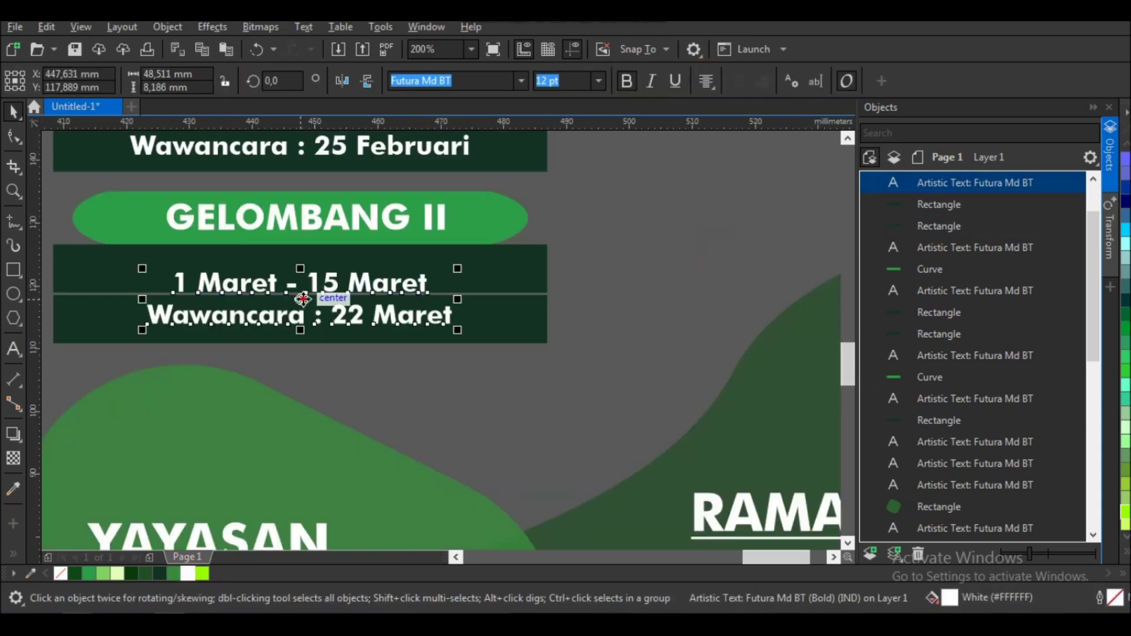
left_click_drag(303, 299, 298, 288)
scroll(299, 287, "up", 2)
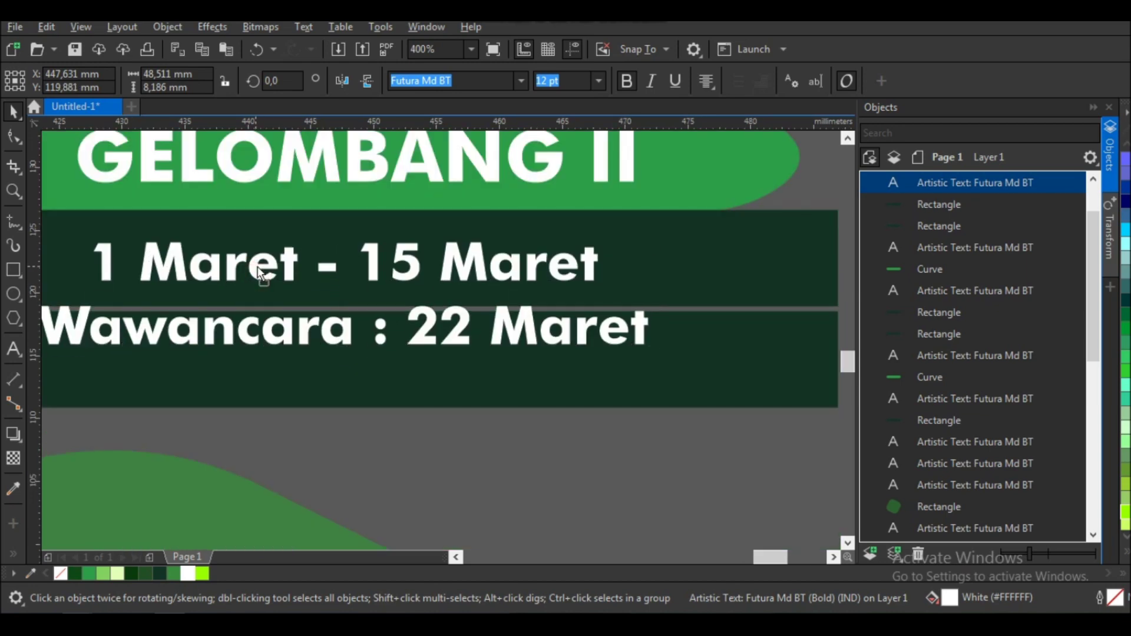
left_click(21, 138)
scroll(376, 284, "down", 2)
scroll(225, 321, "up", 2)
left_click_drag(182, 316, 152, 362)
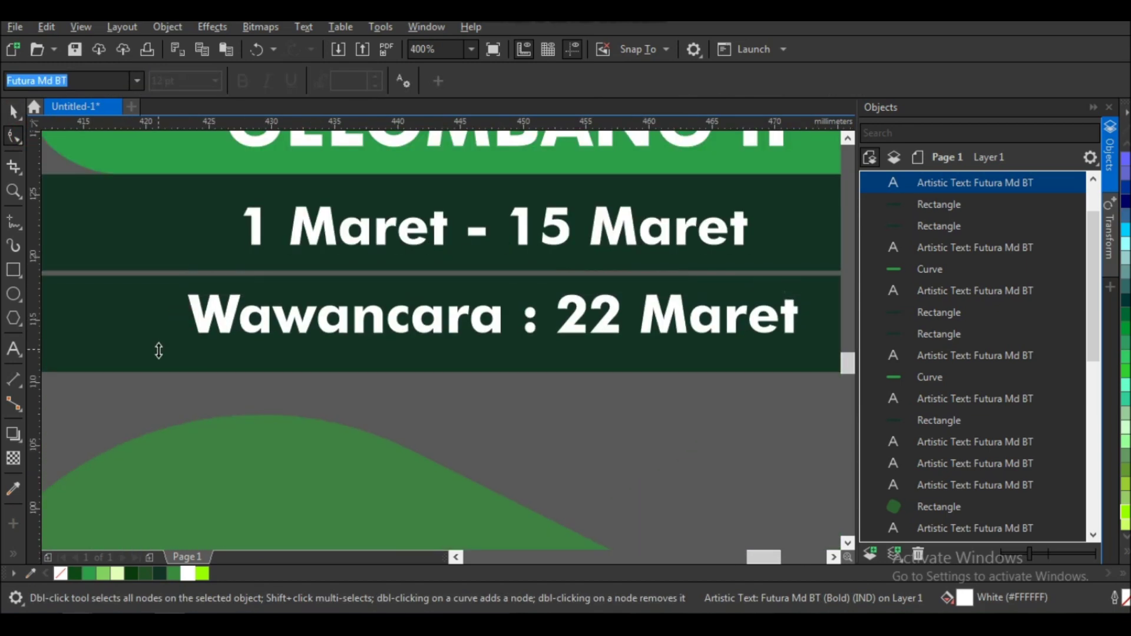
scroll(330, 348, "down", 3)
key("space")
scroll(330, 348, "down", 3)
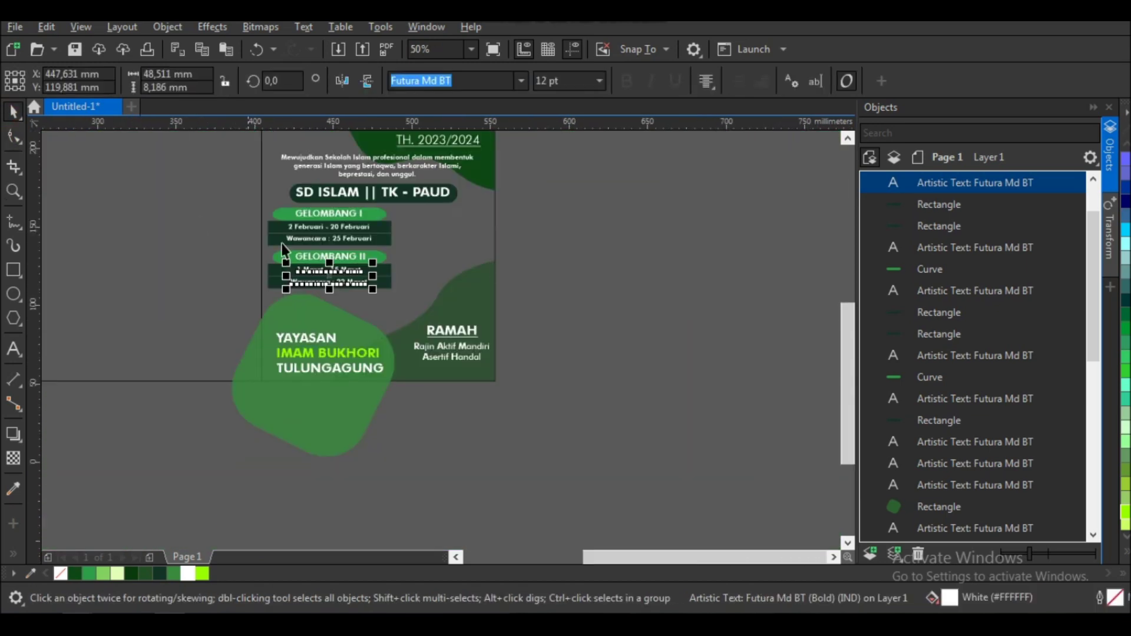
left_click(666, 295)
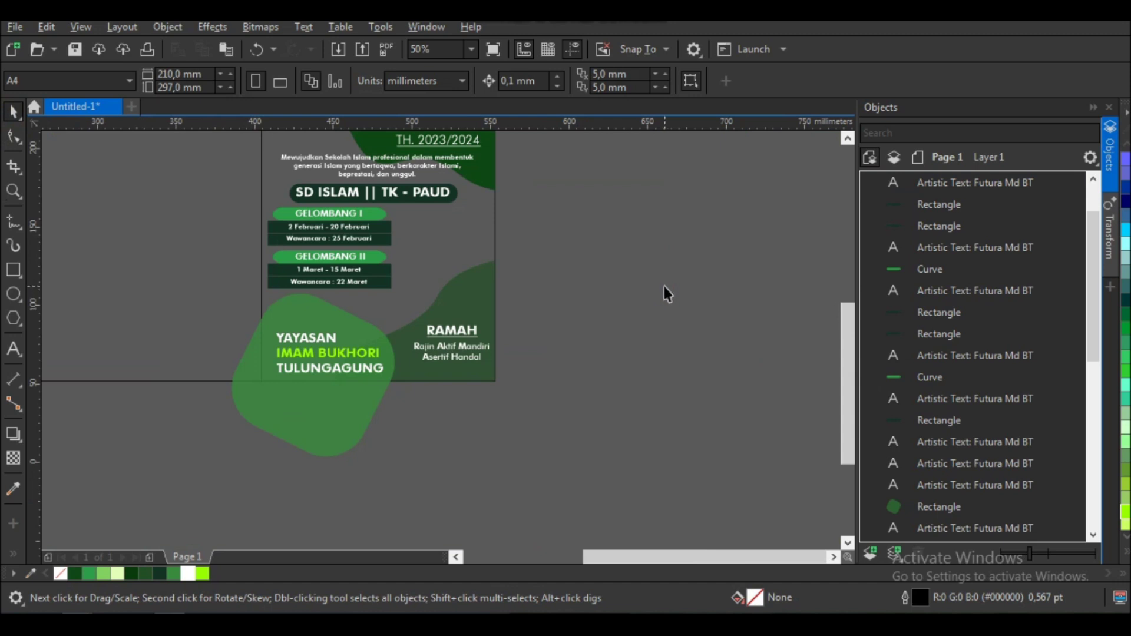
- Import the logo images and place them beside the poster
scroll(664, 290, "down", 2)
scroll(518, 252, "up", 2)
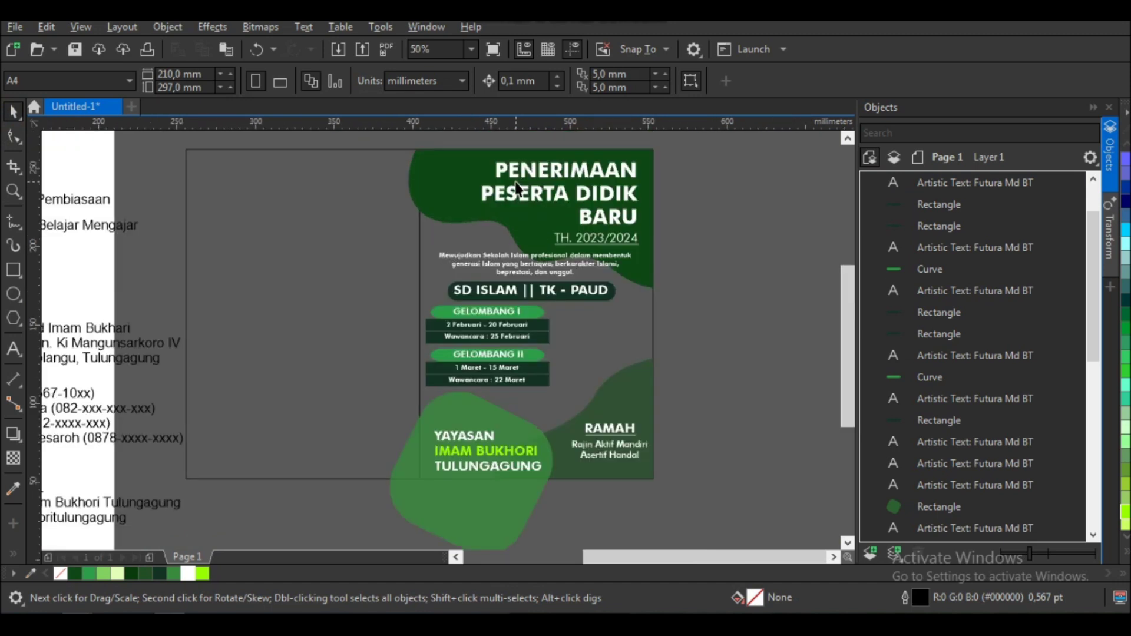
scroll(648, 294, "down", 2)
key("F6")
left_click_drag(702, 318, 701, 312)
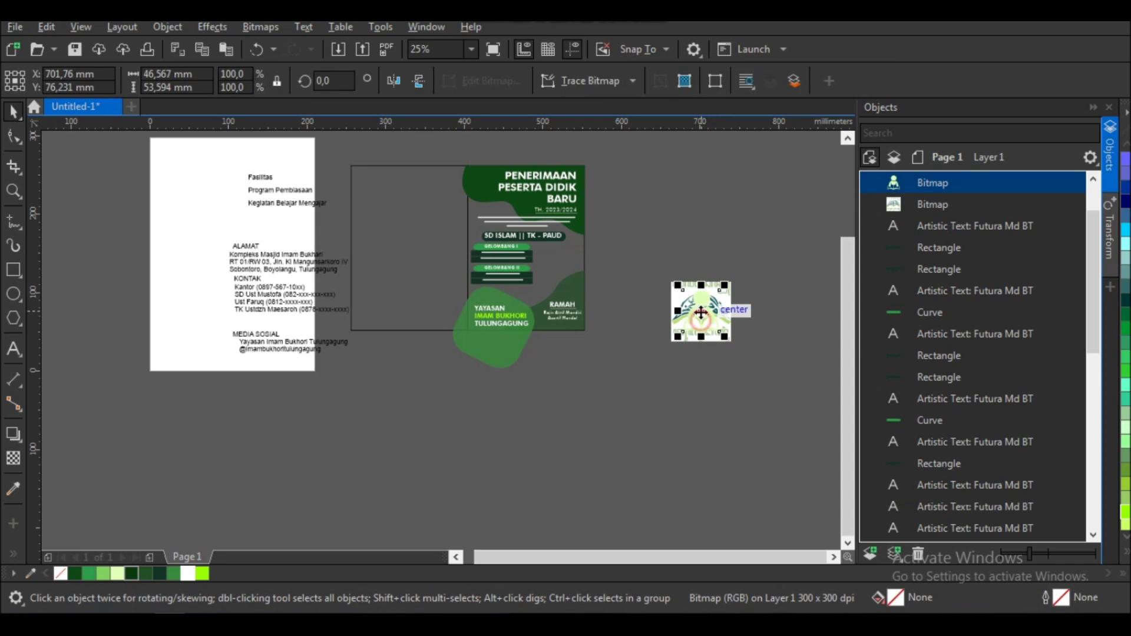
- Move and resize the reader-with-book logo into the top green blob
left_click_drag(505, 187, 498, 176)
scroll(499, 177, "up", 1)
mouse_move(491, 264)
left_mouse_down()
mouse_move(454, 244)
mouse_move(471, 213)
left_mouse_up()
scroll(471, 212, "up", 2)
scroll(471, 206, "up", 1)
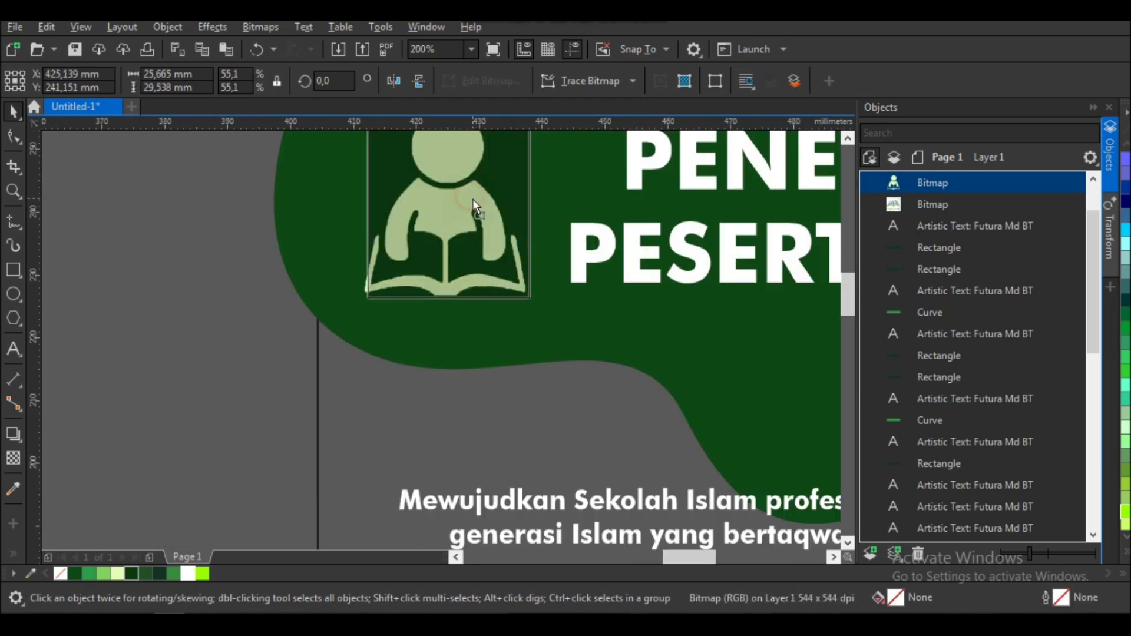
scroll(474, 202, "down", 3)
scroll(475, 202, "down", 1)
- Shrink the foundation logo to about a third and move it below TULUNGAGUNG
left_click(698, 320)
scroll(697, 321, "up", 1)
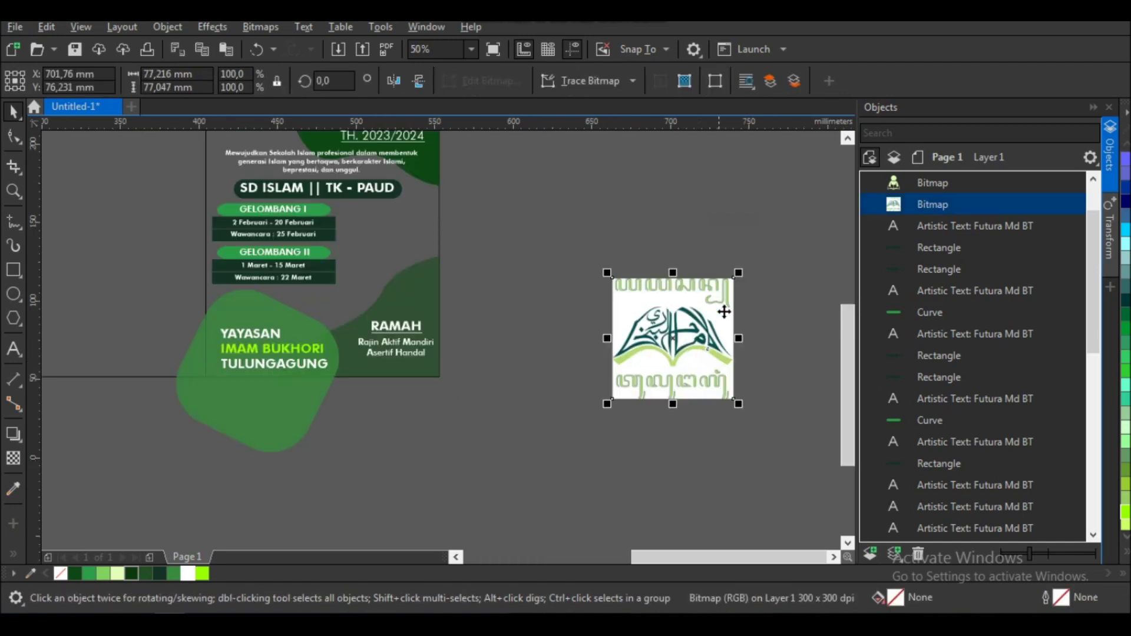
left_click_drag(737, 274, 692, 319)
scroll(693, 336, "up", 2)
scroll(692, 336, "down", 1)
scroll(693, 337, "down", 1)
left_click_drag(692, 337, 288, 386)
scroll(216, 355, "up", 1)
scroll(146, 296, "up", 1)
- Draw a white circle with no outline above YAYASAN
left_click_drag(238, 199, 334, 294)
key("space")
left_click_drag(333, 199, 351, 182)
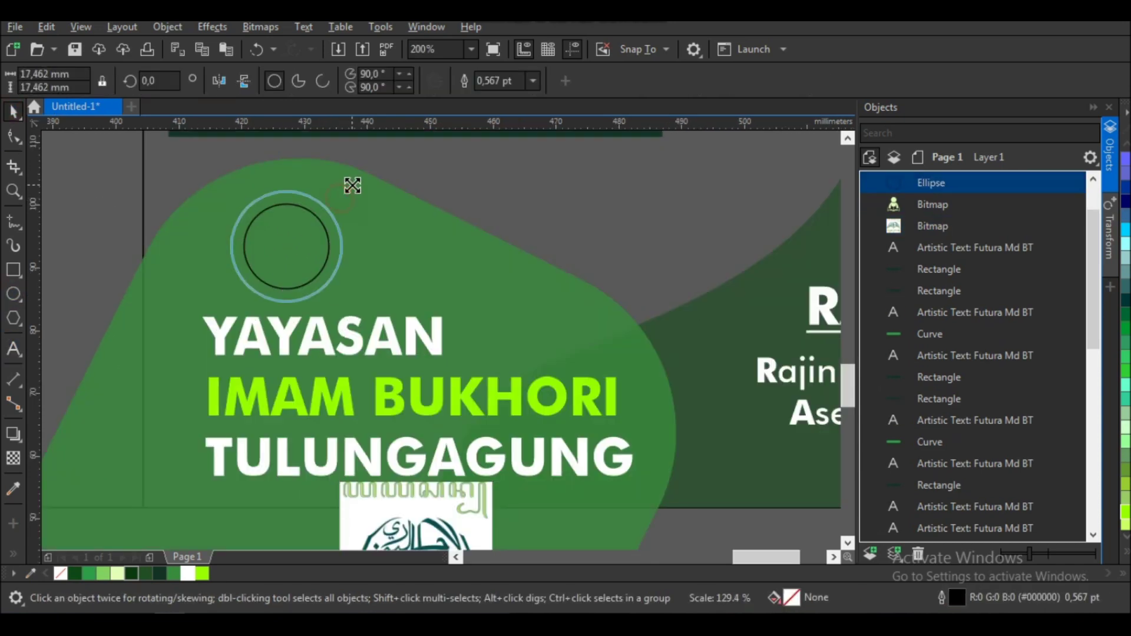
scroll(308, 227, "down", 2)
right_click(82, 578)
scroll(310, 253, "up", 1)
- Fit the foundation logo over the white circle and PowerClip it inside
left_click(386, 365)
mouse_move(411, 319)
left_mouse_down()
mouse_move(384, 344)
mouse_move(303, 202)
left_mouse_up()
scroll(318, 195, "up", 2)
left_click_drag(386, 207, 393, 201)
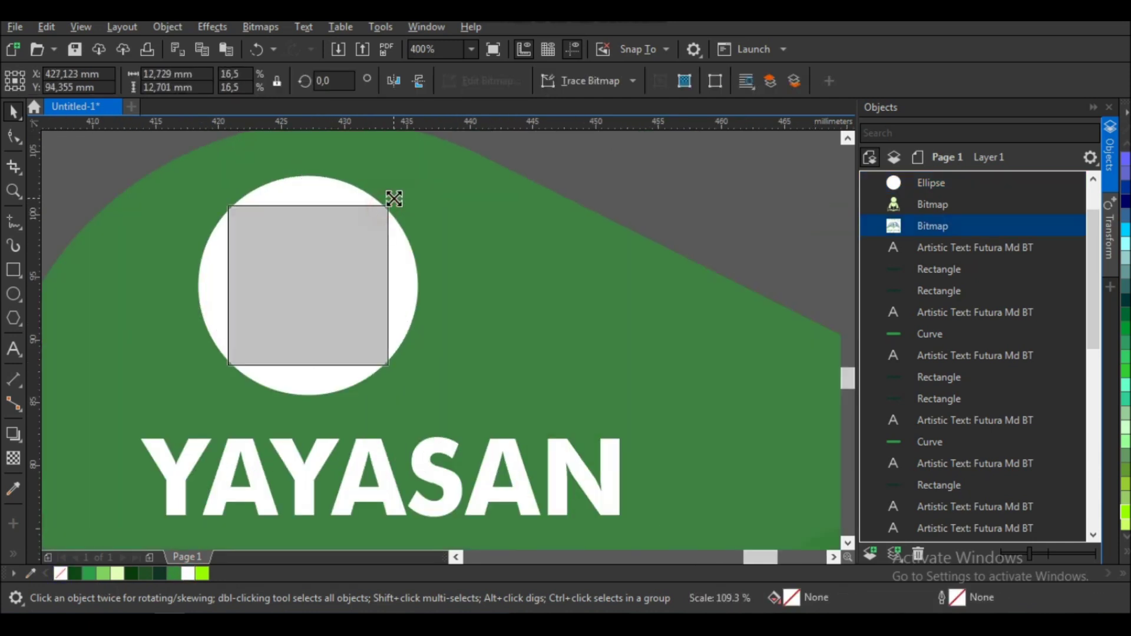
key("shift+Page_Up")
scroll(393, 201, "up", 1)
left_click_drag(394, 201, 277, 187)
scroll(387, 238, "down", 2)
scroll(387, 238, "down", 2)
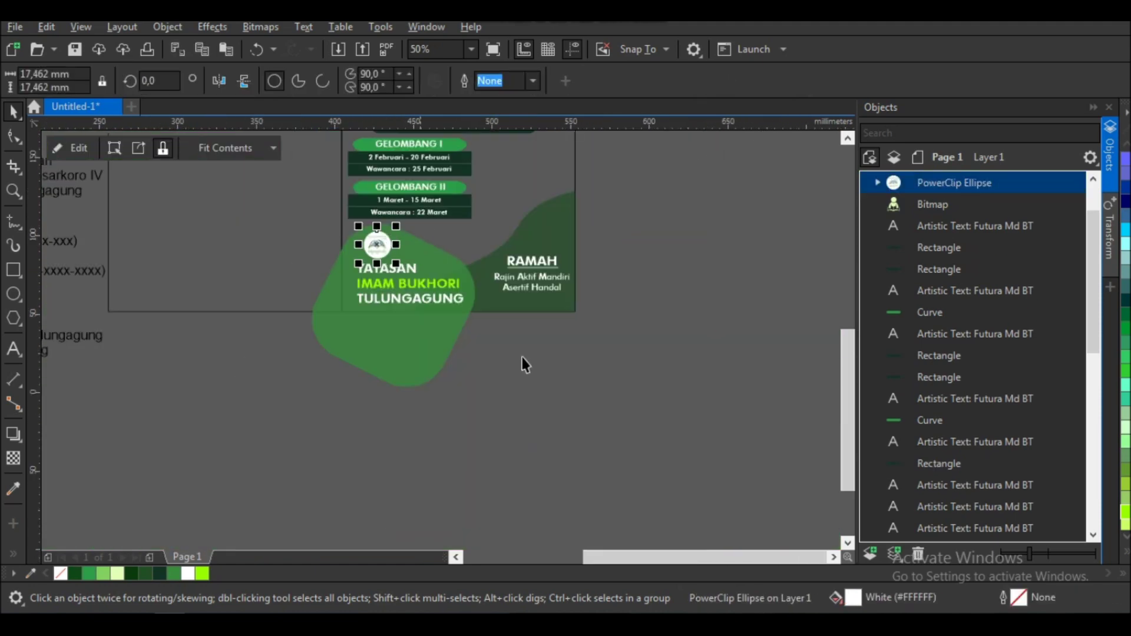
scroll(523, 359, "down", 1)
scroll(466, 347, "up", 1)
left_click(649, 270)
key("ctrl+i")
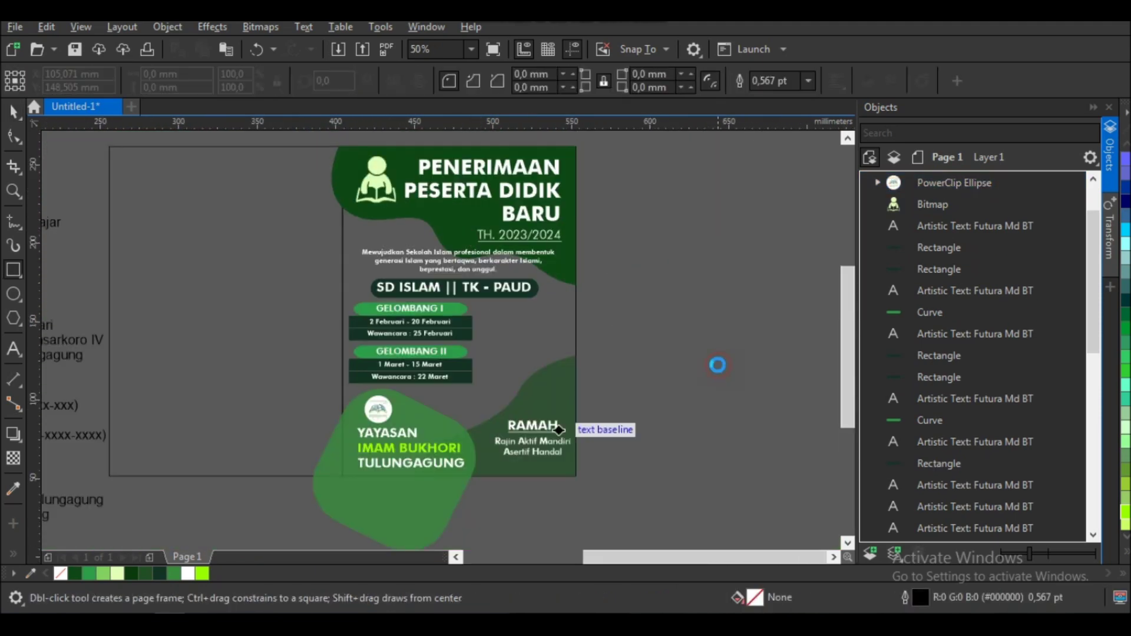
- Place the school building photo and brighten its midtones with Tone Curve
left_click(717, 367)
left_click(212, 26)
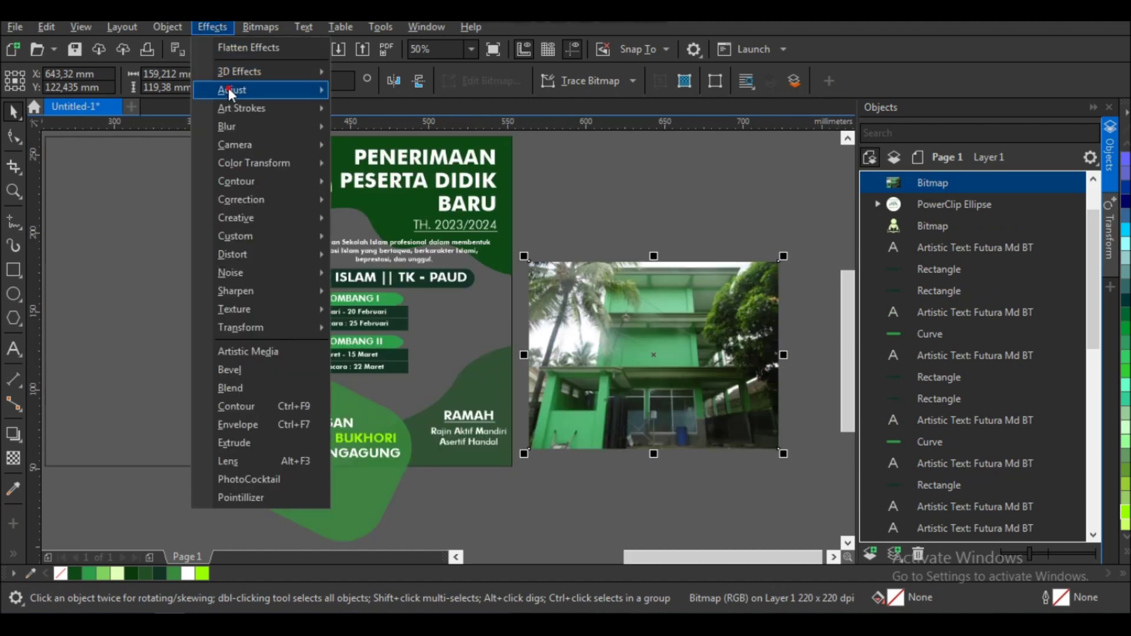
left_click(471, 194)
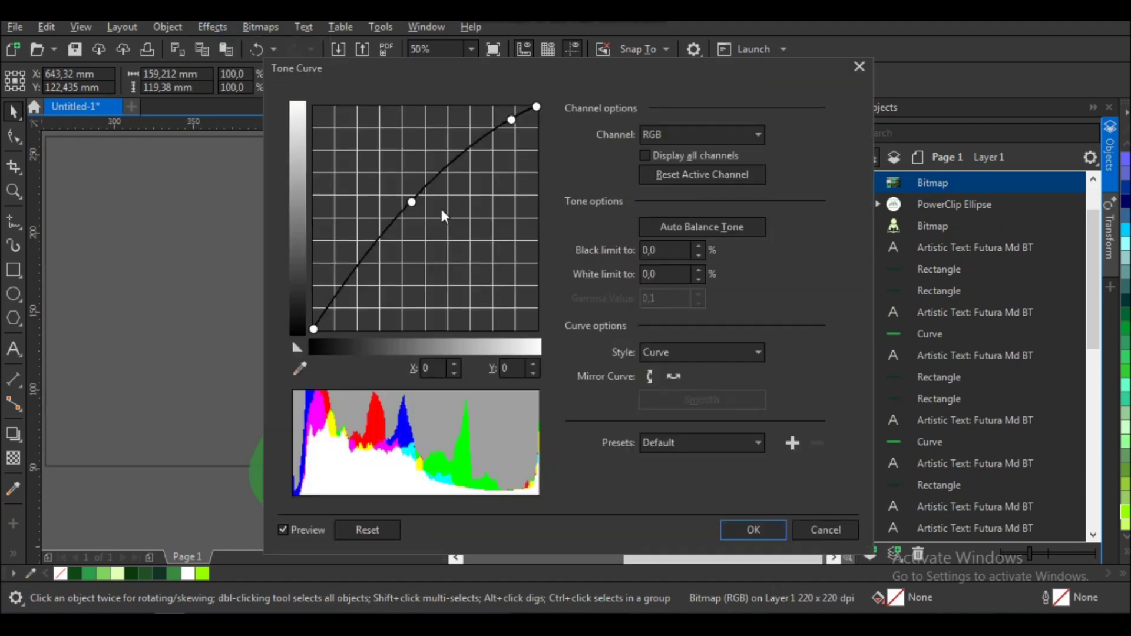
left_click_drag(413, 202, 408, 200)
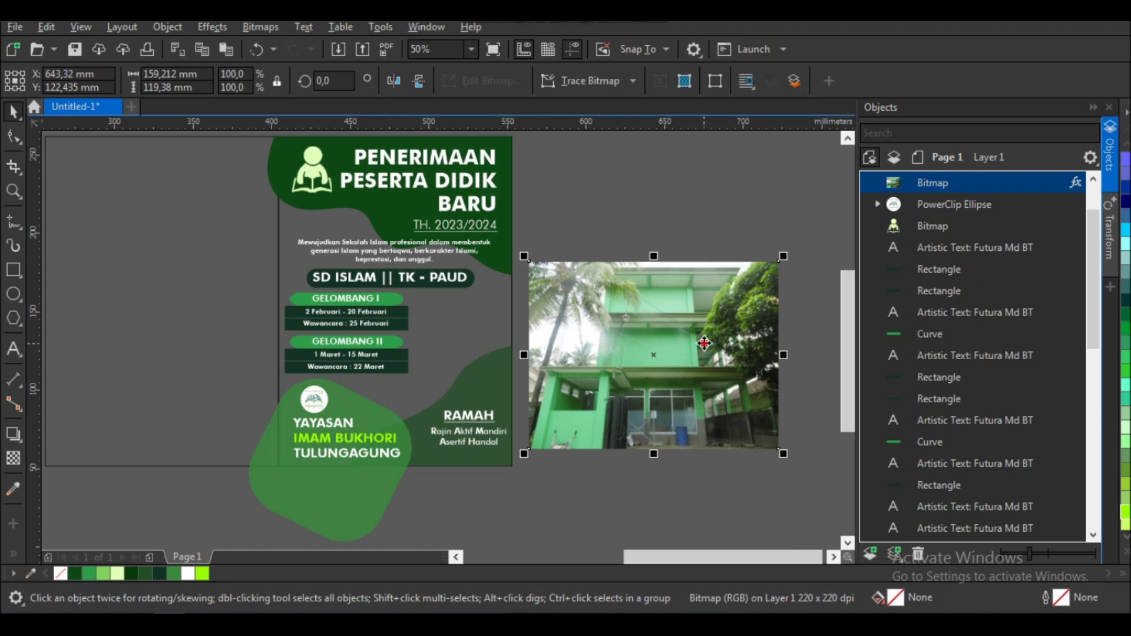
- Scale the photo over the poster, send it to back, and PowerClip it into the page rectangle
left_click_drag(735, 343, 471, 269)
left_click_drag(517, 377, 648, 486)
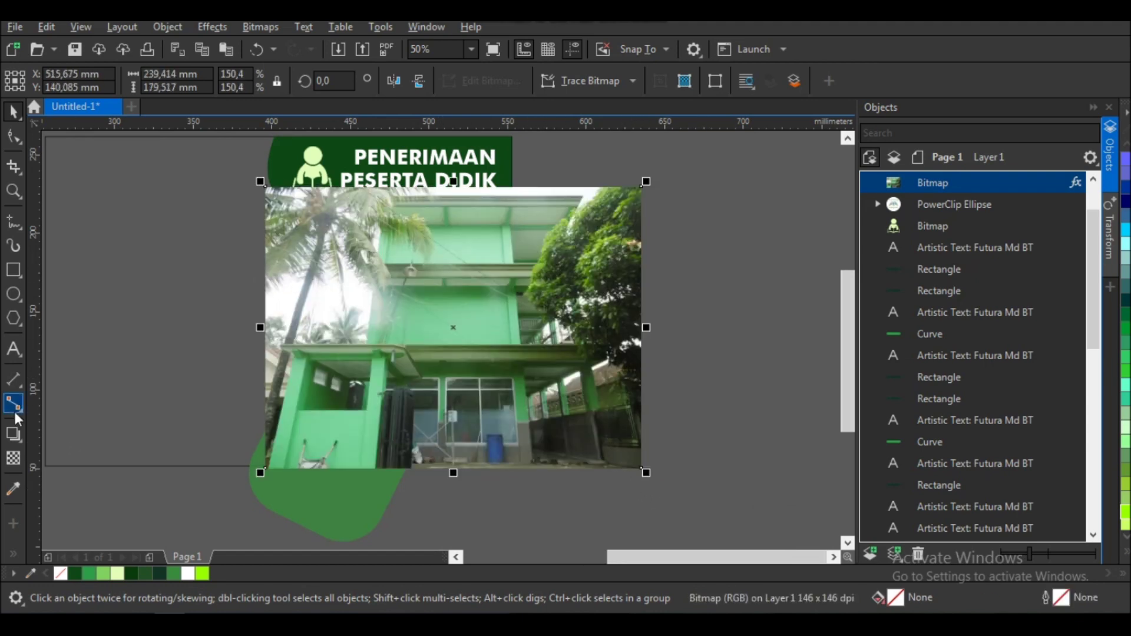
key("shift+Page_Down")
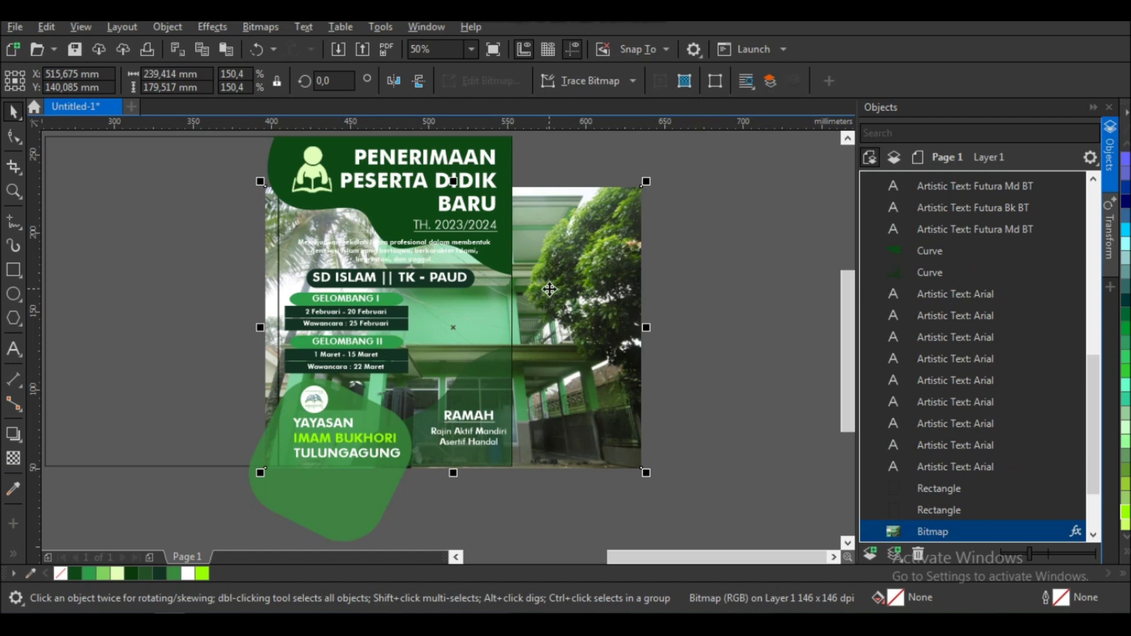
key("Left")
key("Left")
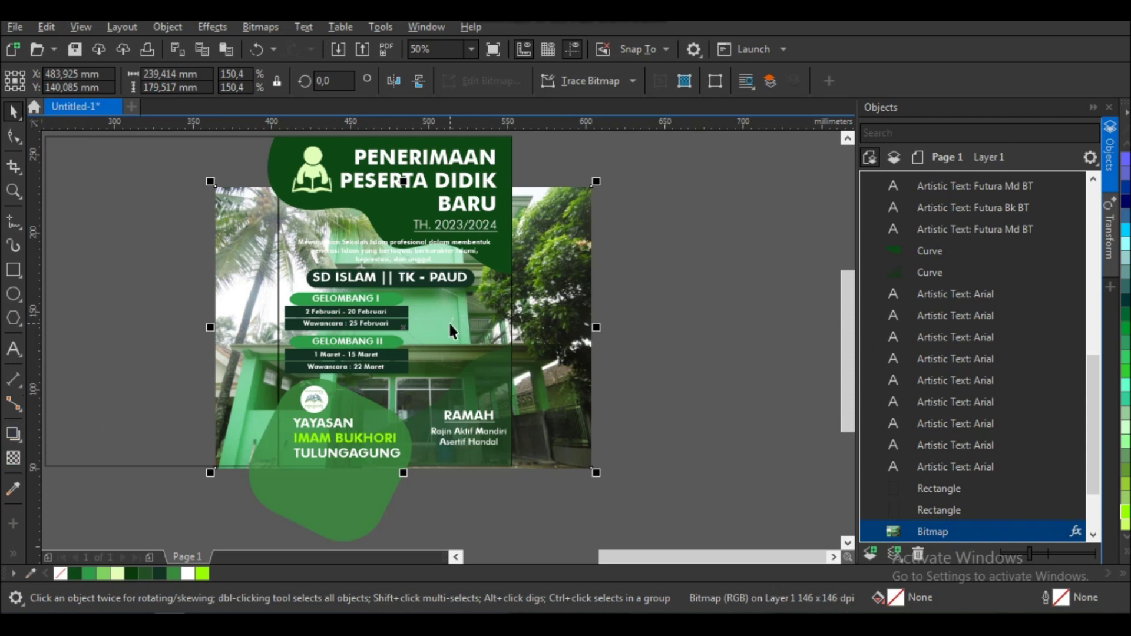
left_click(445, 317)
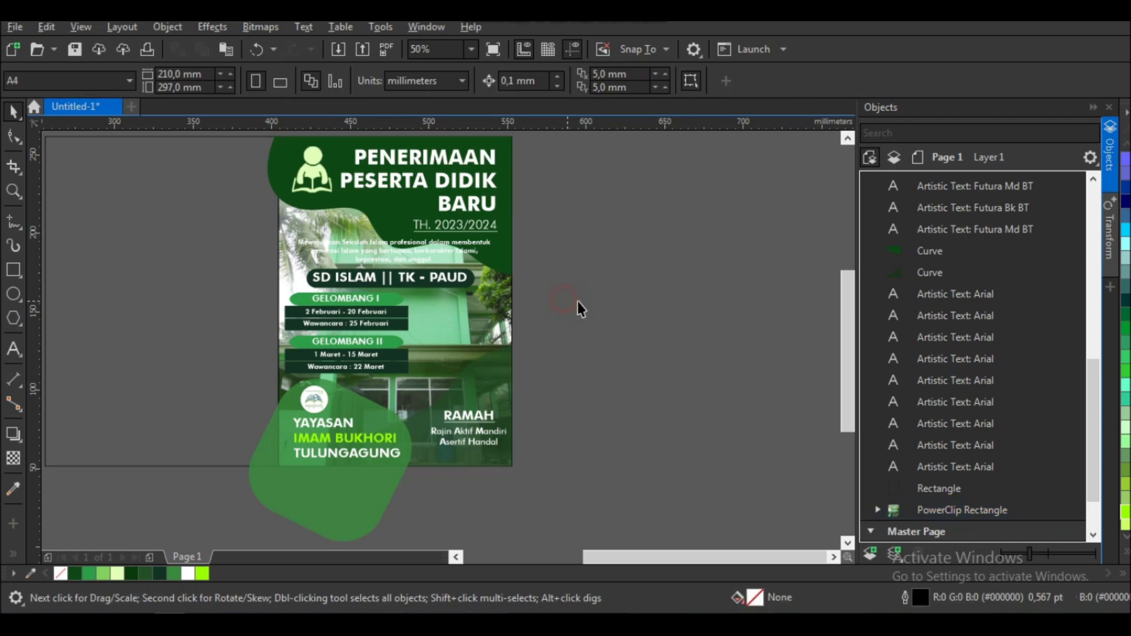
- Give the 'Mewujudkan…' motto text a 3.0 pt outline placed behind its fill
left_click(310, 242)
scroll(306, 235, "up", 2)
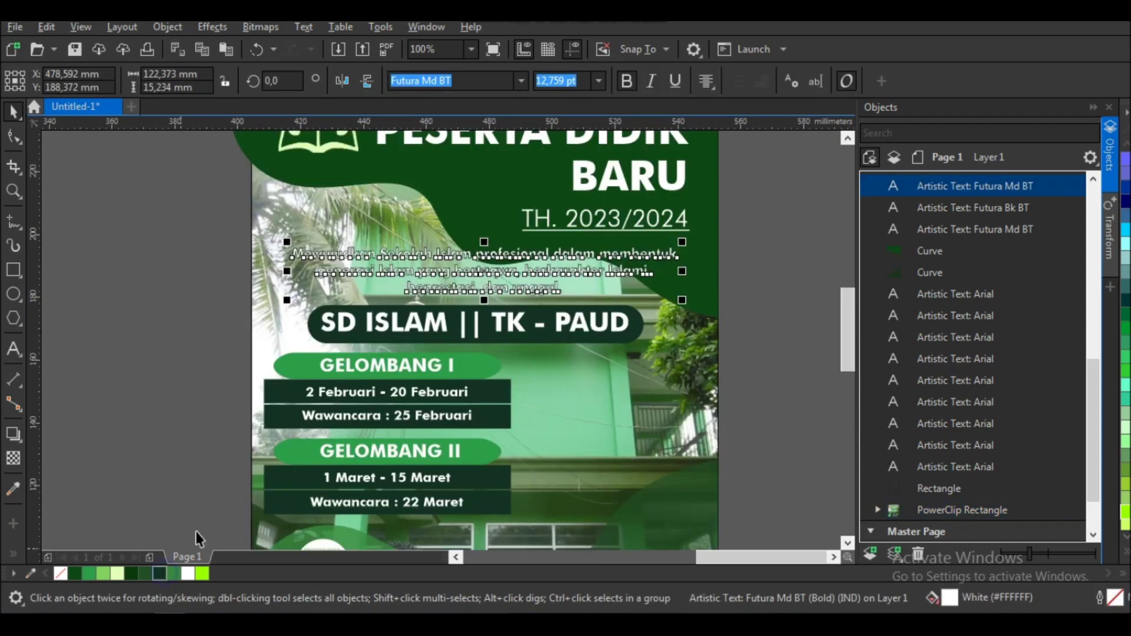
key("F12")
left_click(464, 250)
left_click(441, 333)
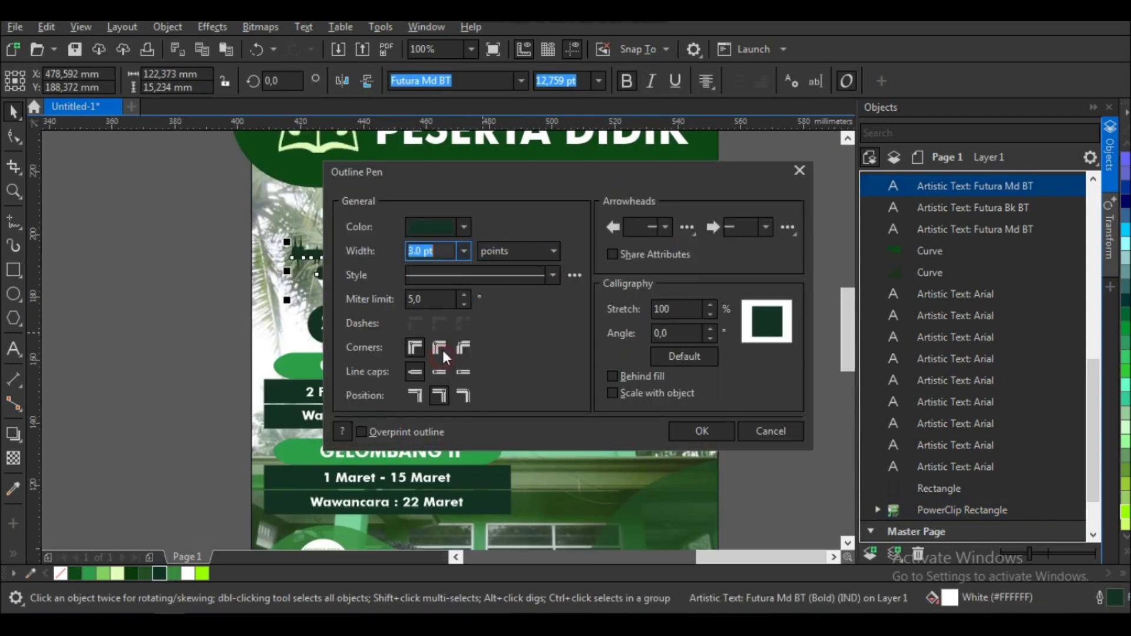
left_click(613, 376)
left_click(702, 431)
left_click(732, 318)
scroll(732, 318, "down", 2)
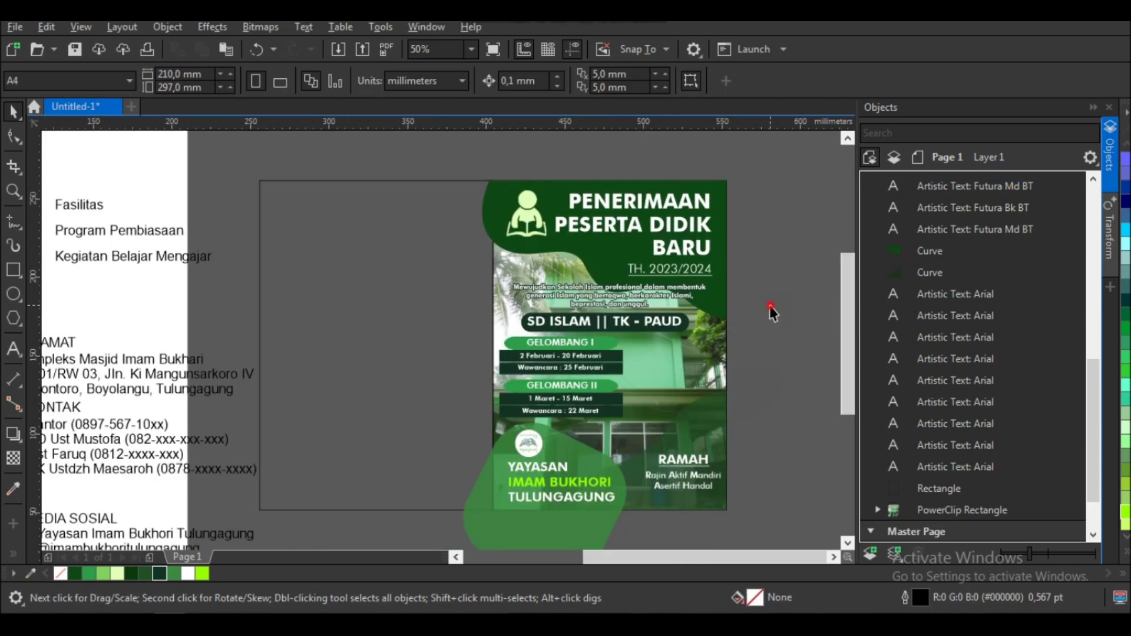
scroll(770, 308, "down", 1)
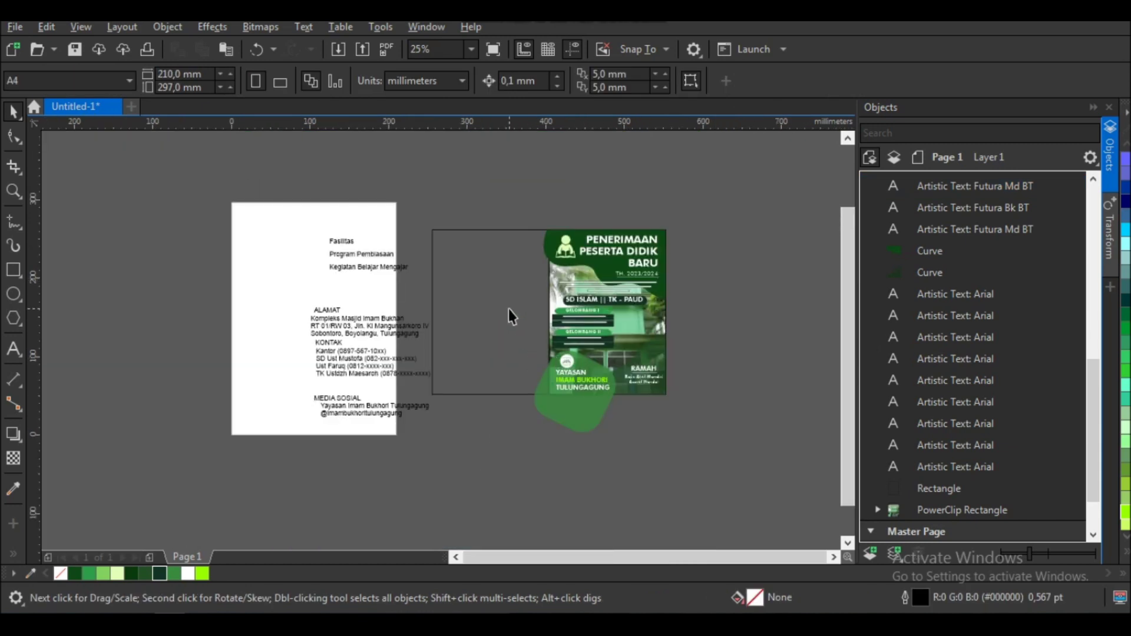
scroll(494, 302, "up", 1)
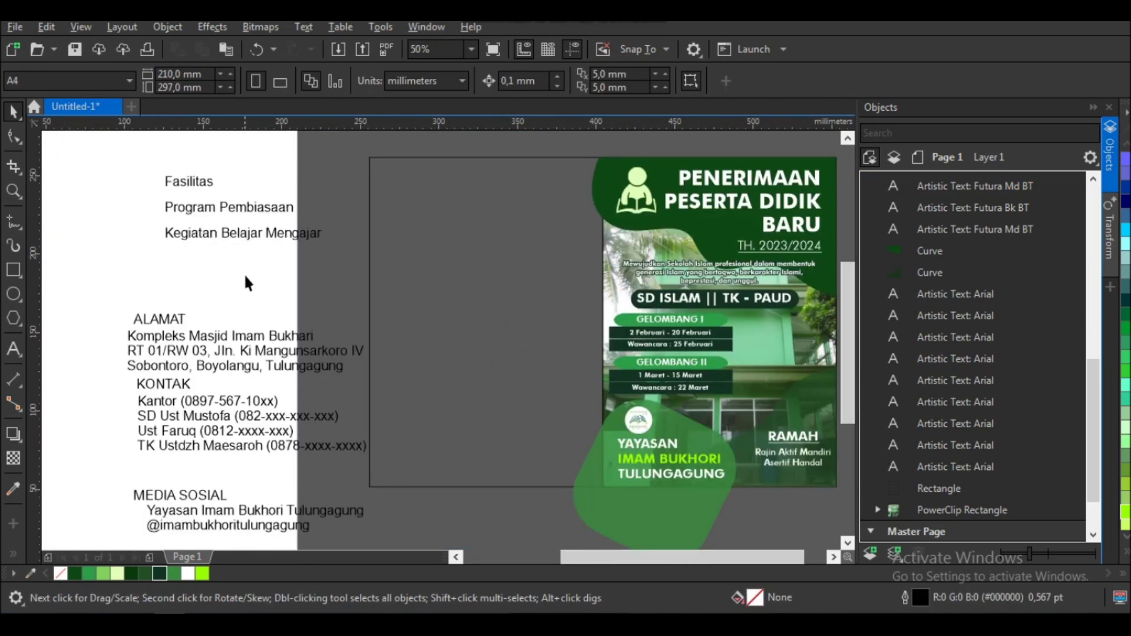
- Draw a closed Bézier shape with curved nodes over the back panel with the Pen tool
left_click(22, 231)
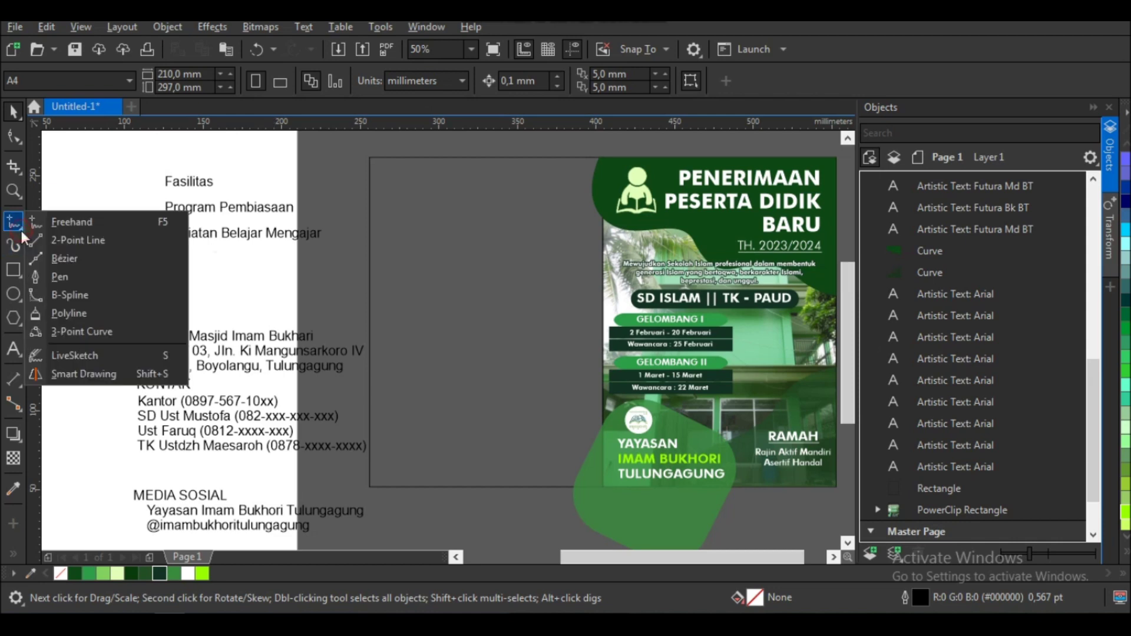
left_click(43, 274)
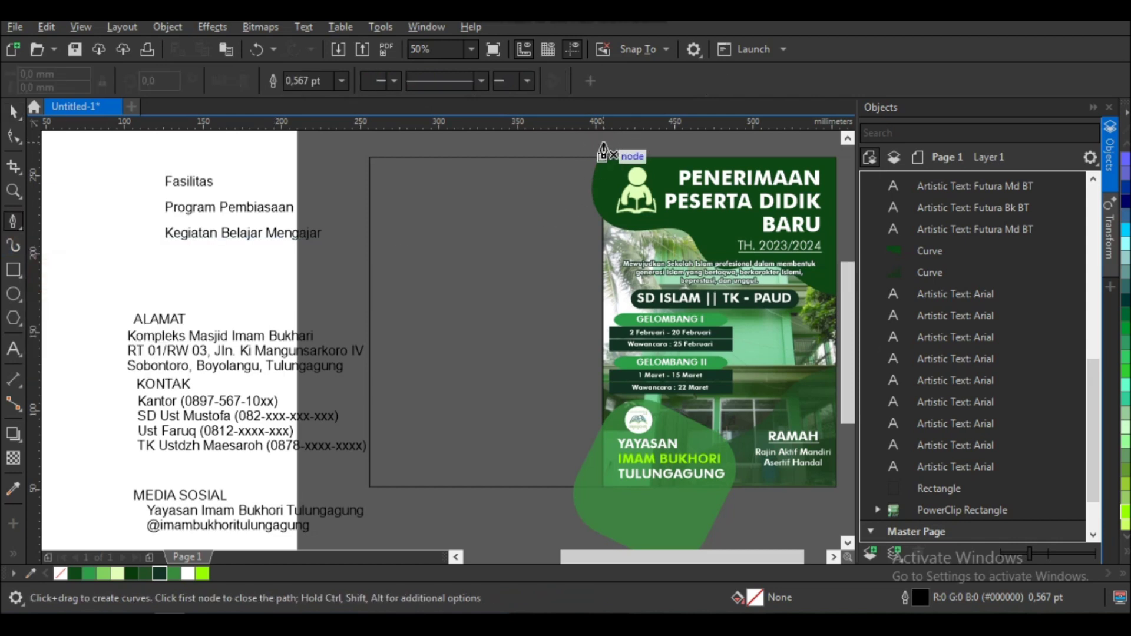
left_click(602, 145)
left_click_drag(513, 240, 415, 332)
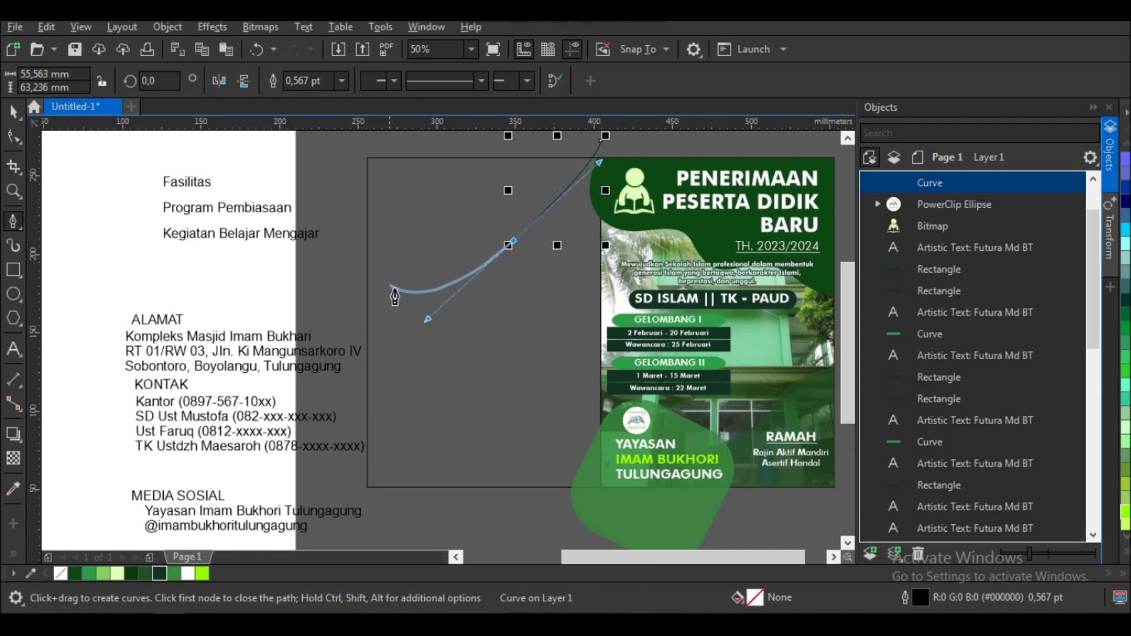
mouse_move(384, 308)
left_mouse_down()
mouse_move(368, 350)
mouse_move(375, 389)
mouse_move(345, 482)
left_mouse_up()
scroll(386, 421, "down", 1)
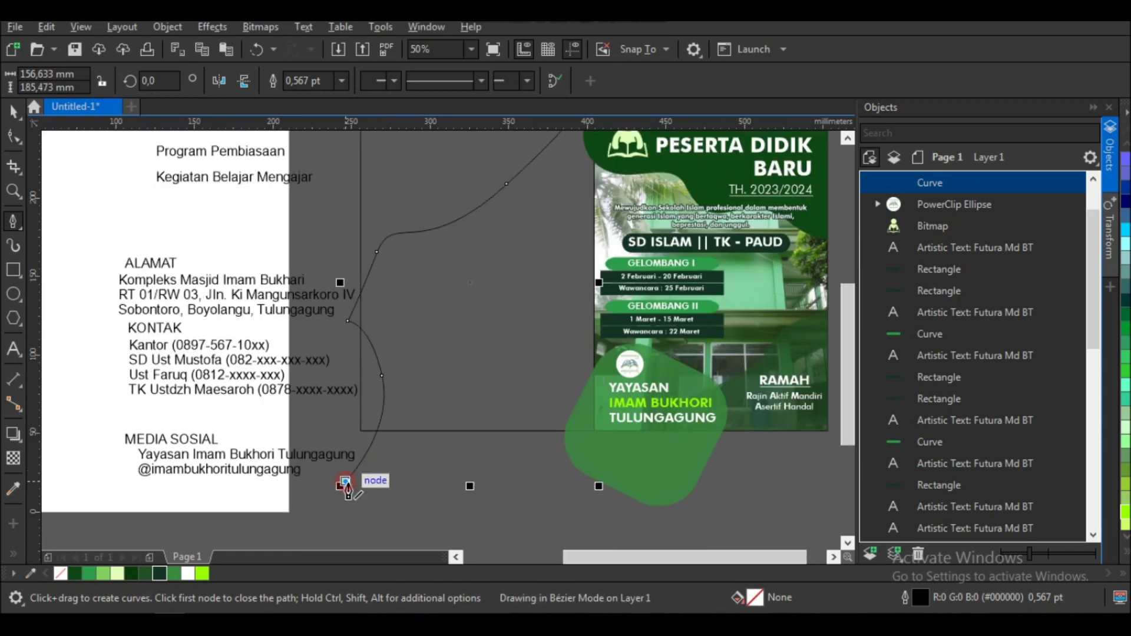
scroll(344, 482, "down", 1)
left_click(261, 354)
left_click(322, 239)
left_click(472, 283)
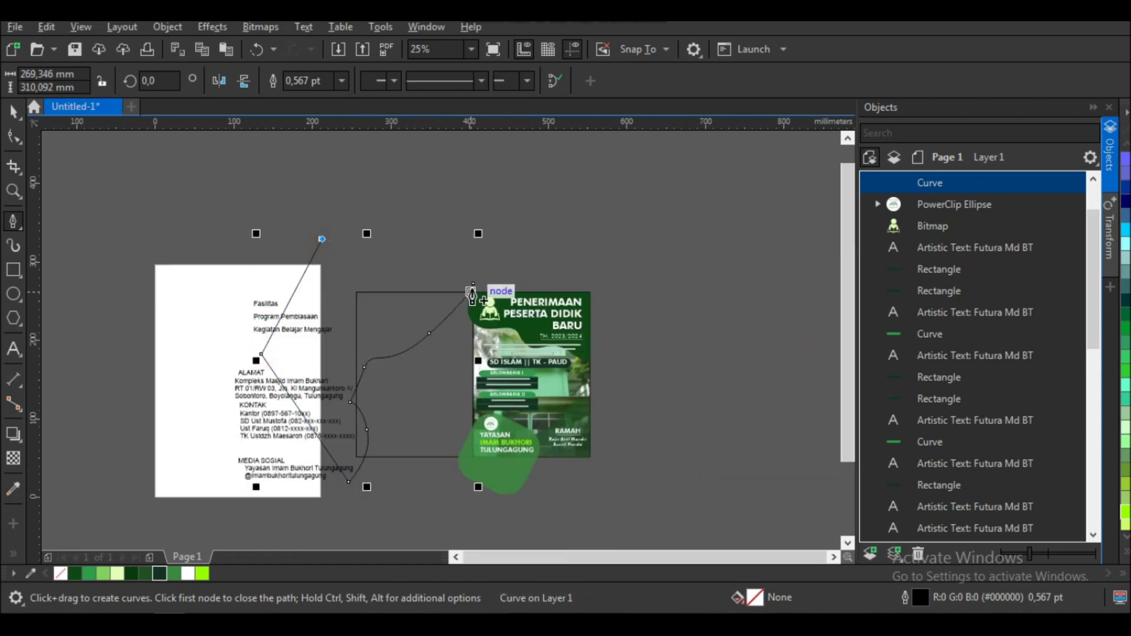
- Edit the curve's nodes, deleting two and bending the straight segment into a curve
left_click(14, 137)
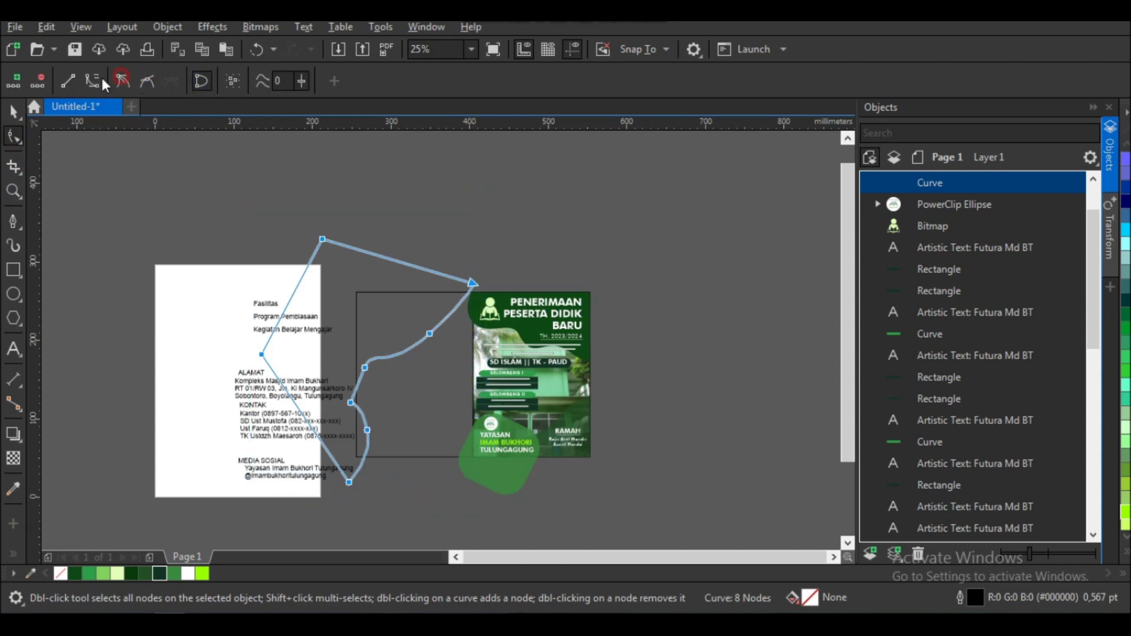
left_click(390, 328)
scroll(361, 405, "up", 1)
left_click_drag(339, 416, 338, 384)
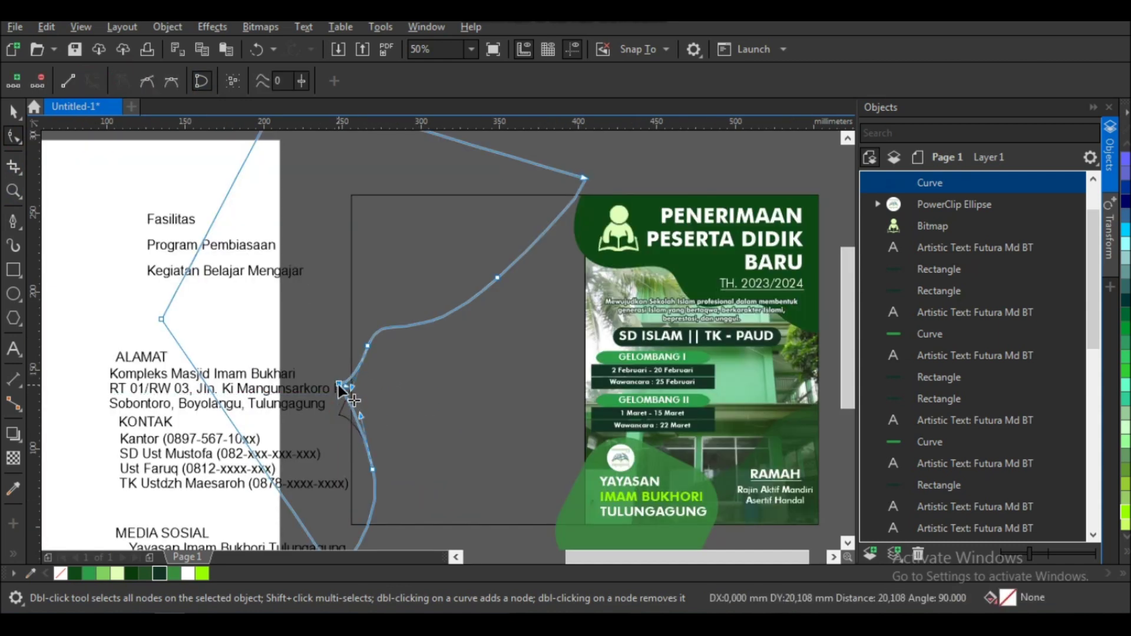
double_click(370, 474)
double_click(366, 345)
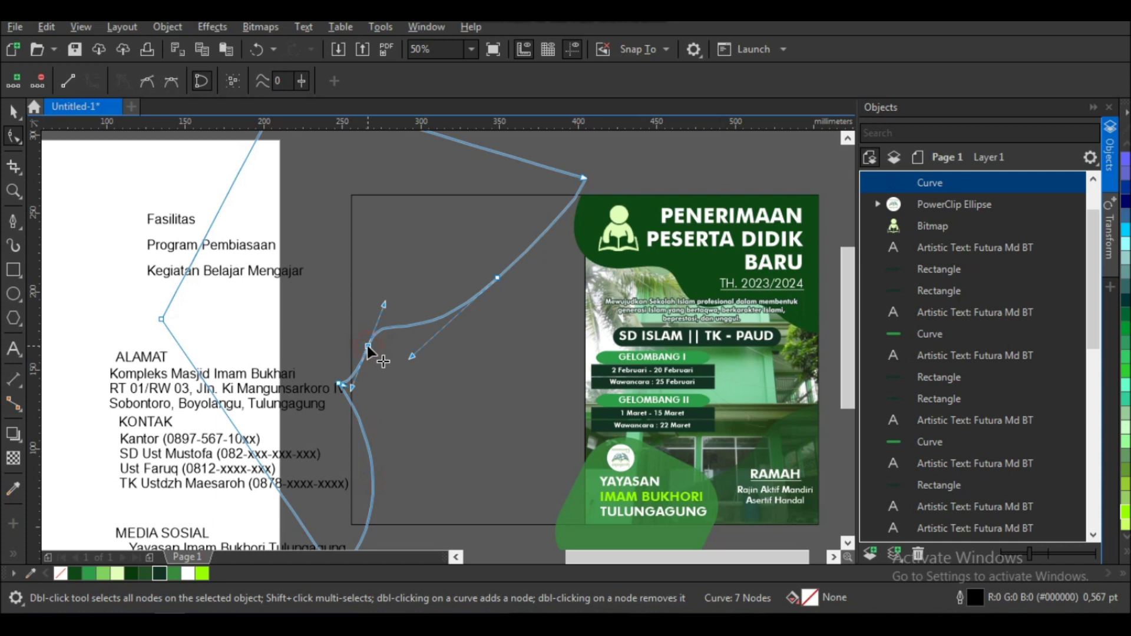
left_click(340, 384)
left_click_drag(345, 383, 365, 340)
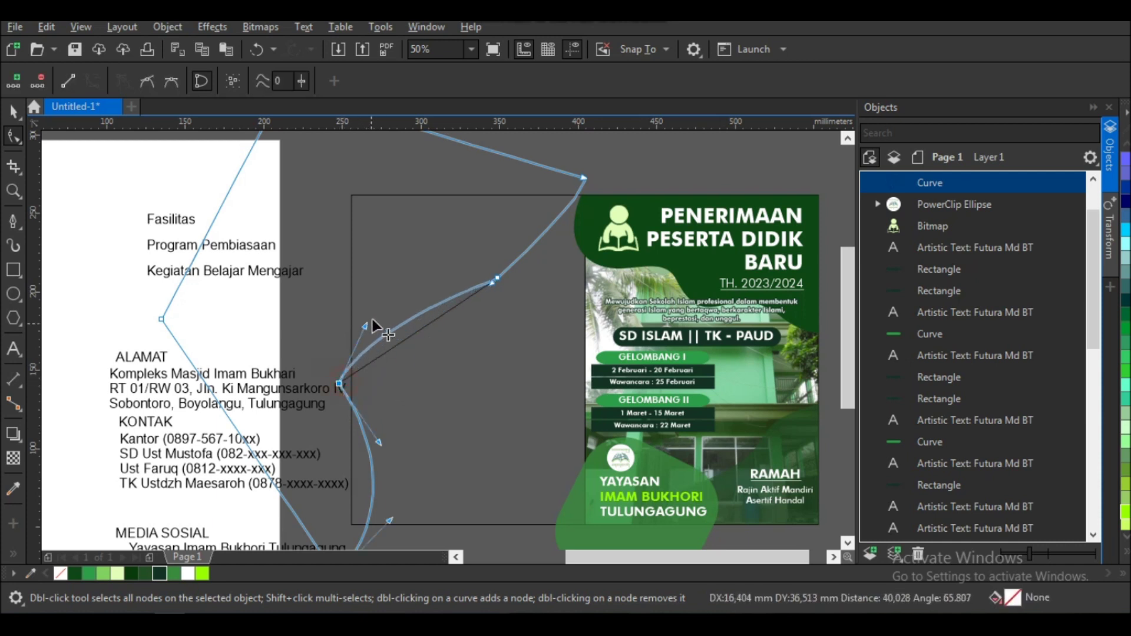
- Refine the top nodes and handles so the wavy edge flows smoothly through six points
double_click(430, 299)
double_click(496, 277)
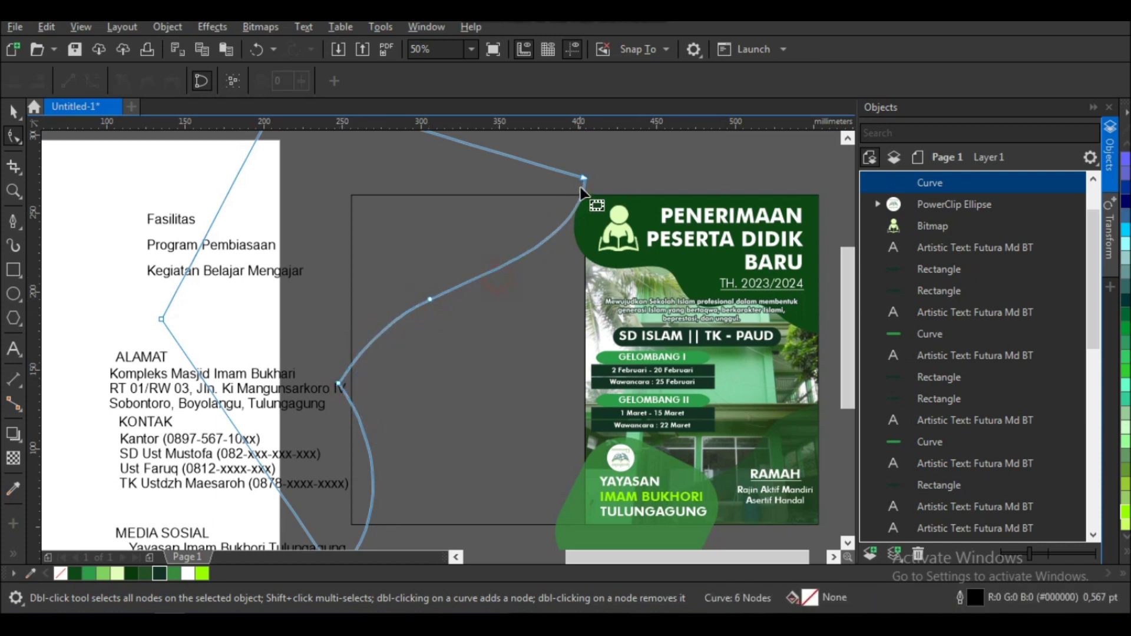
scroll(587, 178, "up", 2)
left_click_drag(584, 177, 577, 176)
scroll(578, 176, "down", 2)
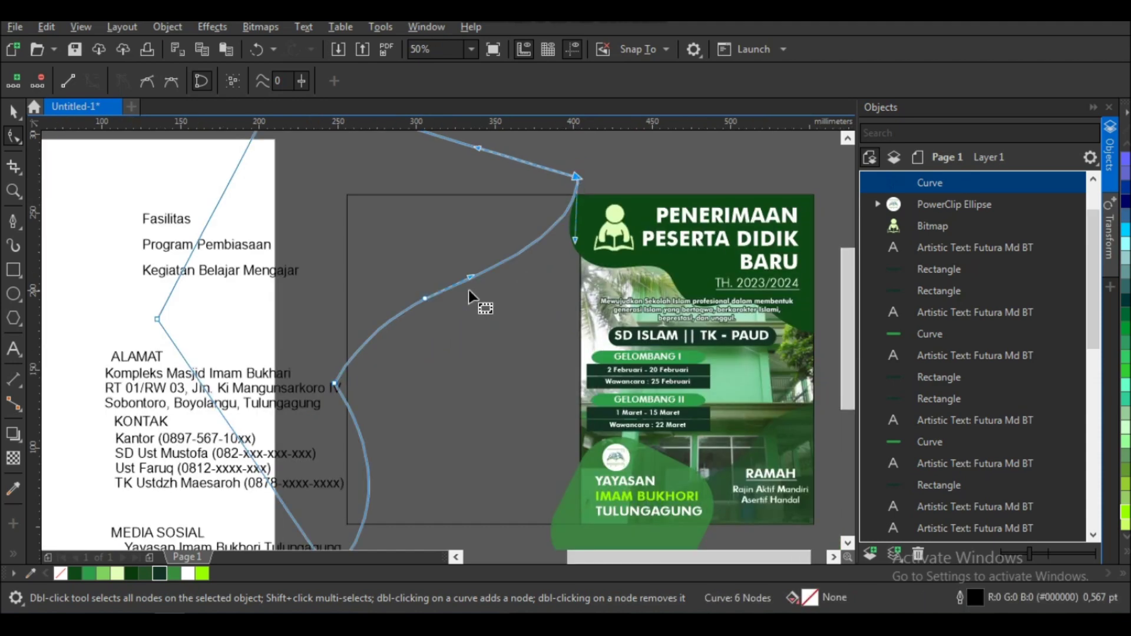
scroll(451, 295, "down", 2)
scroll(454, 278, "up", 2)
left_click_drag(453, 278, 462, 285)
key("space")
scroll(451, 211, "down", 2)
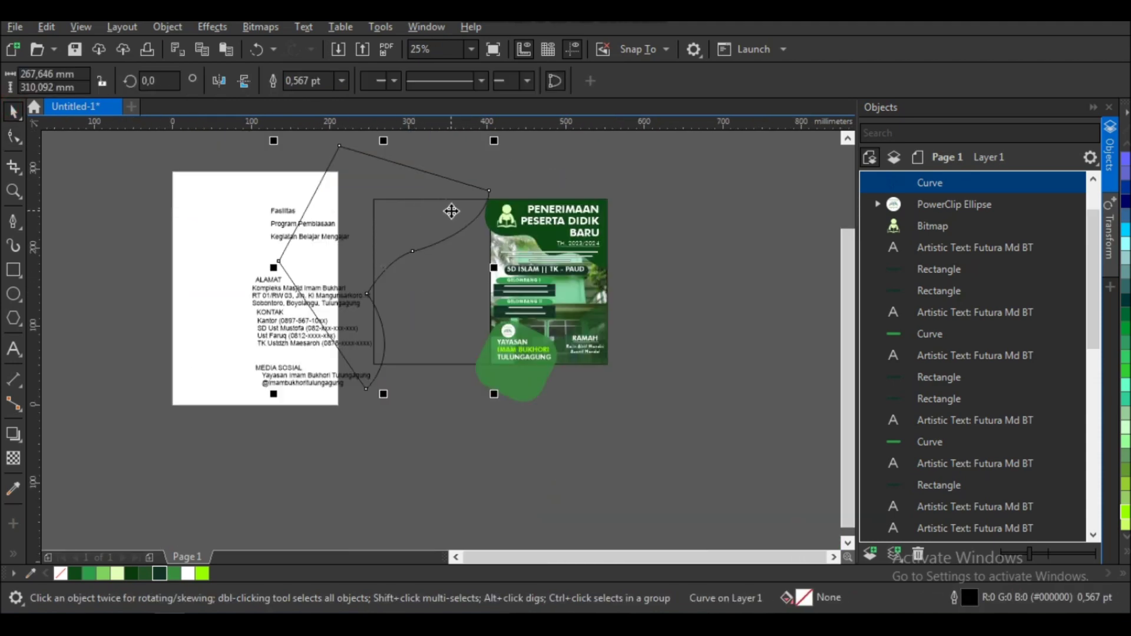
- Give the wavy shape a left-to-right gradient from dark green to medium green
left_click(432, 254)
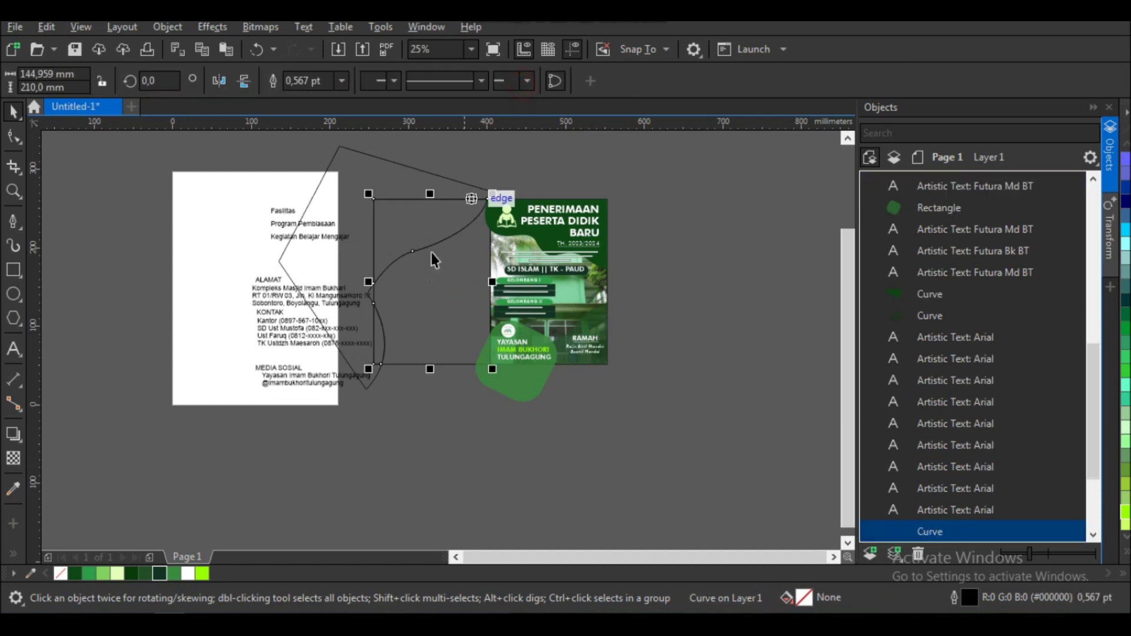
left_click(75, 573)
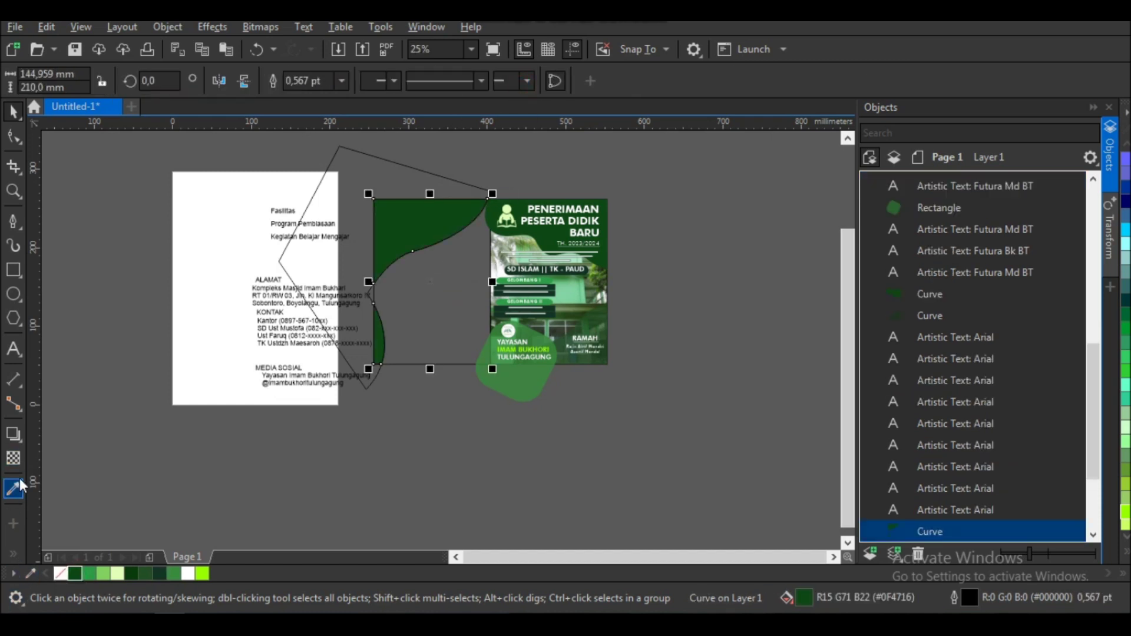
key("g")
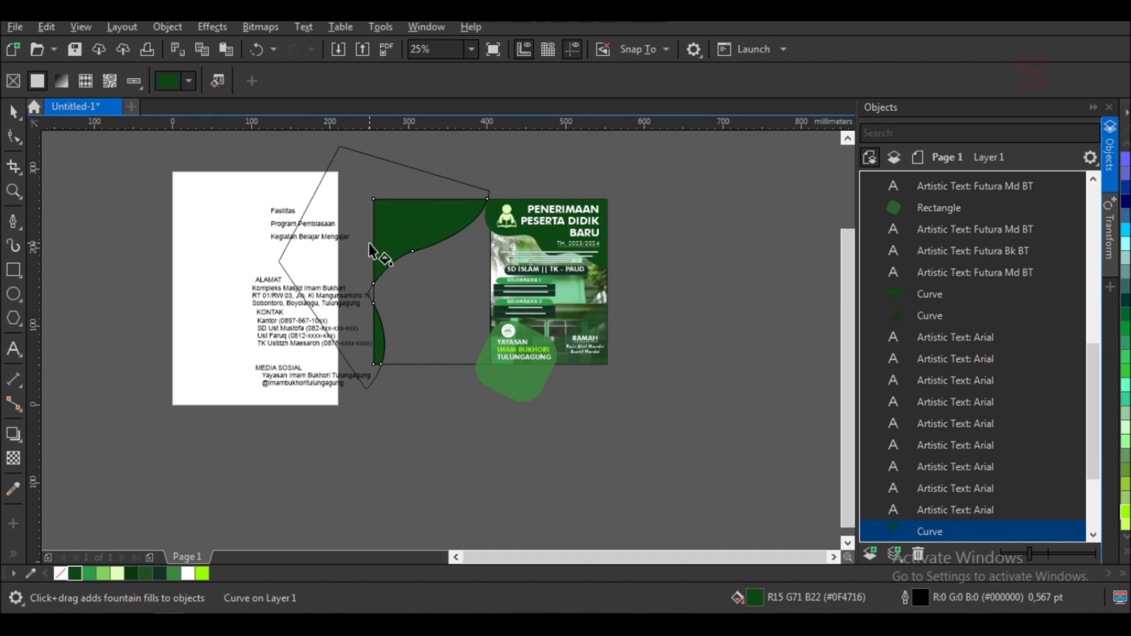
left_click_drag(373, 241, 501, 241)
left_click(94, 573)
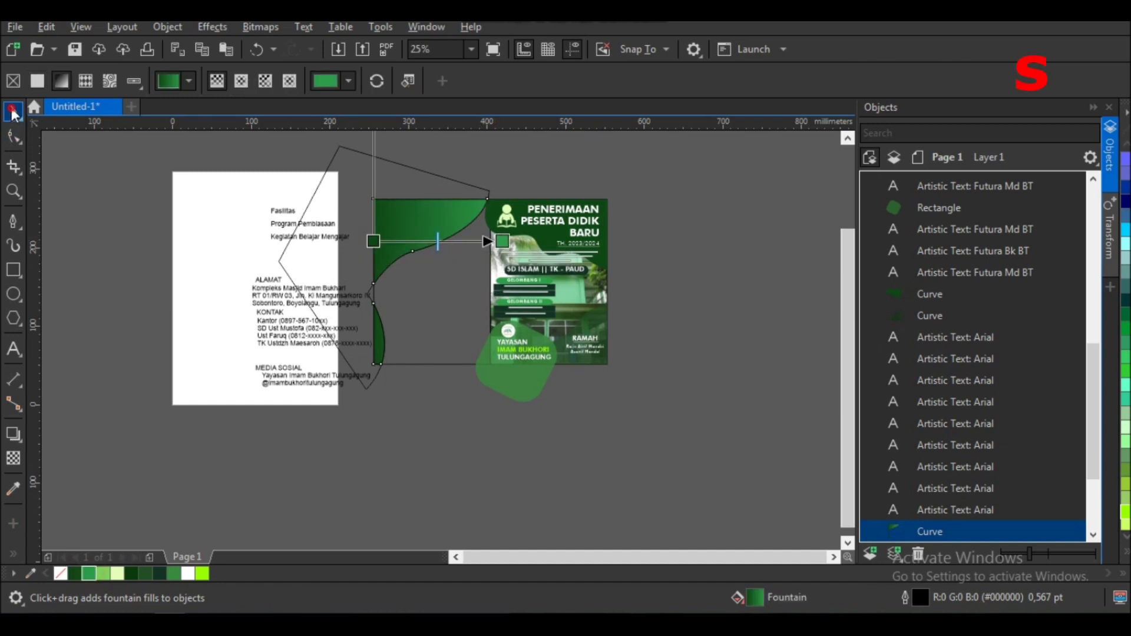
left_click(13, 112)
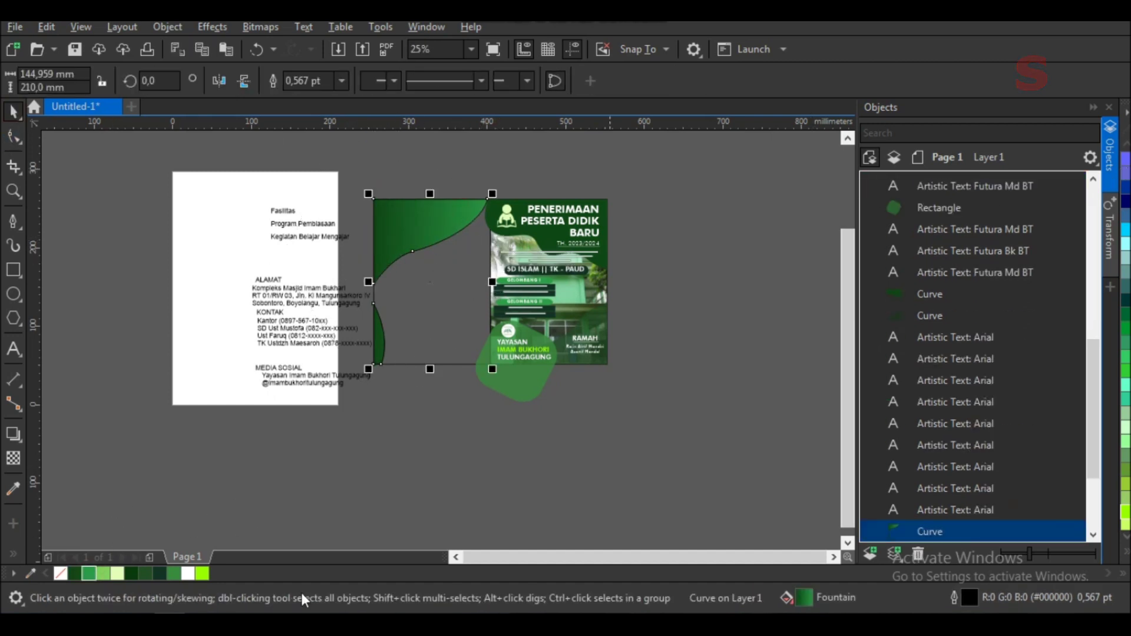
- Fill the back panel rectangle pale yellow-green and deselect it
left_click(447, 485)
left_click(430, 330)
left_click(103, 573)
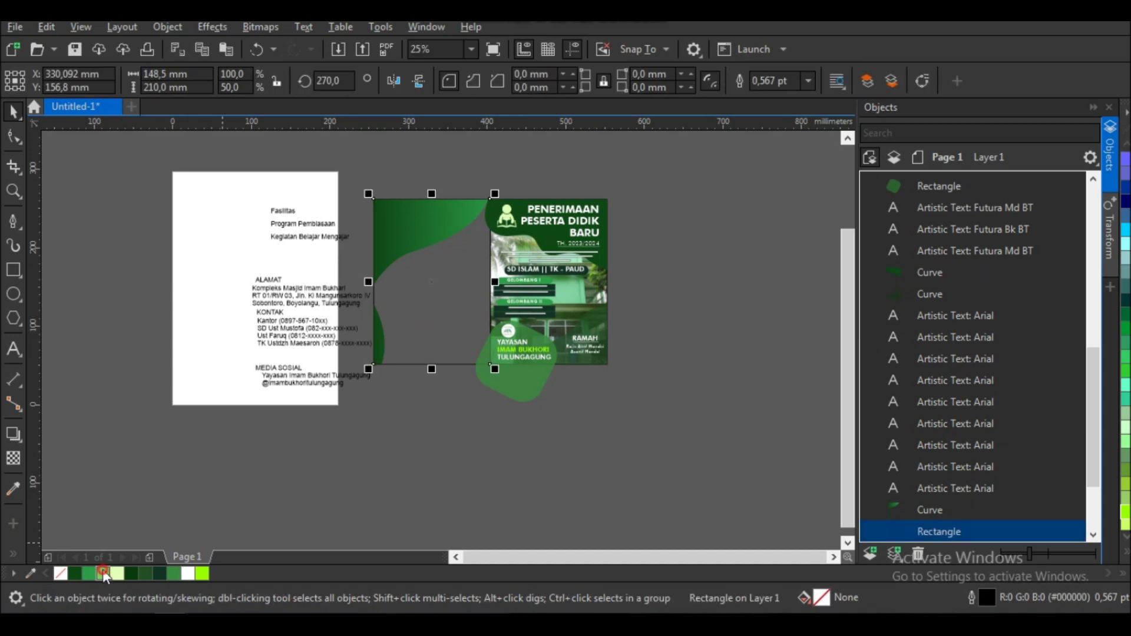
left_click(368, 483)
left_click(412, 354)
left_click(117, 573)
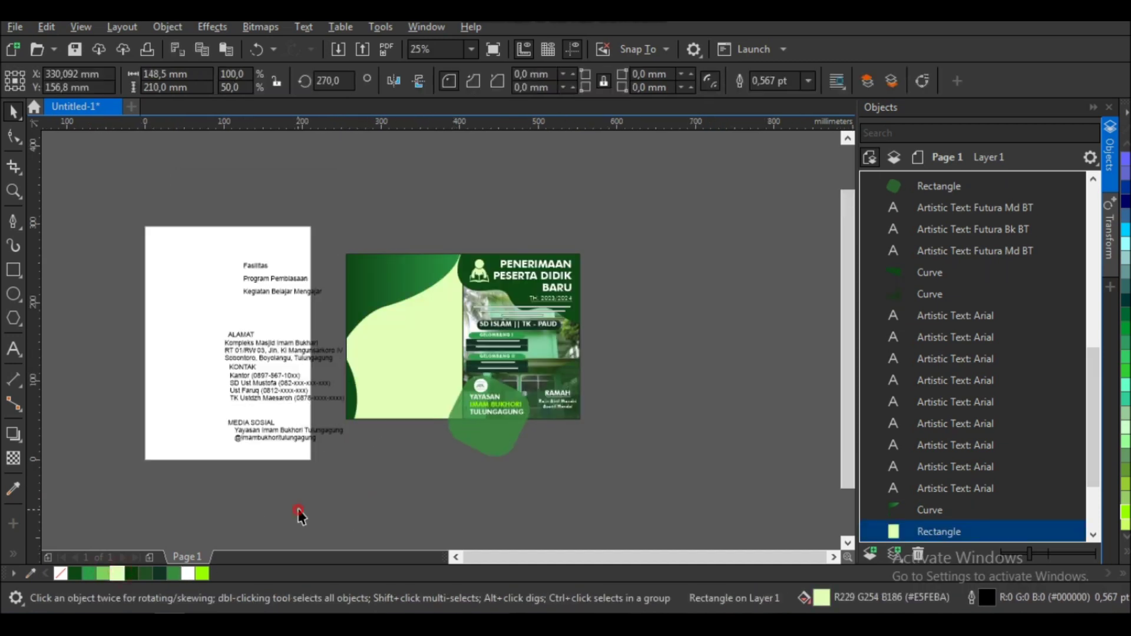
left_click(298, 518)
scroll(428, 386, "up", 2)
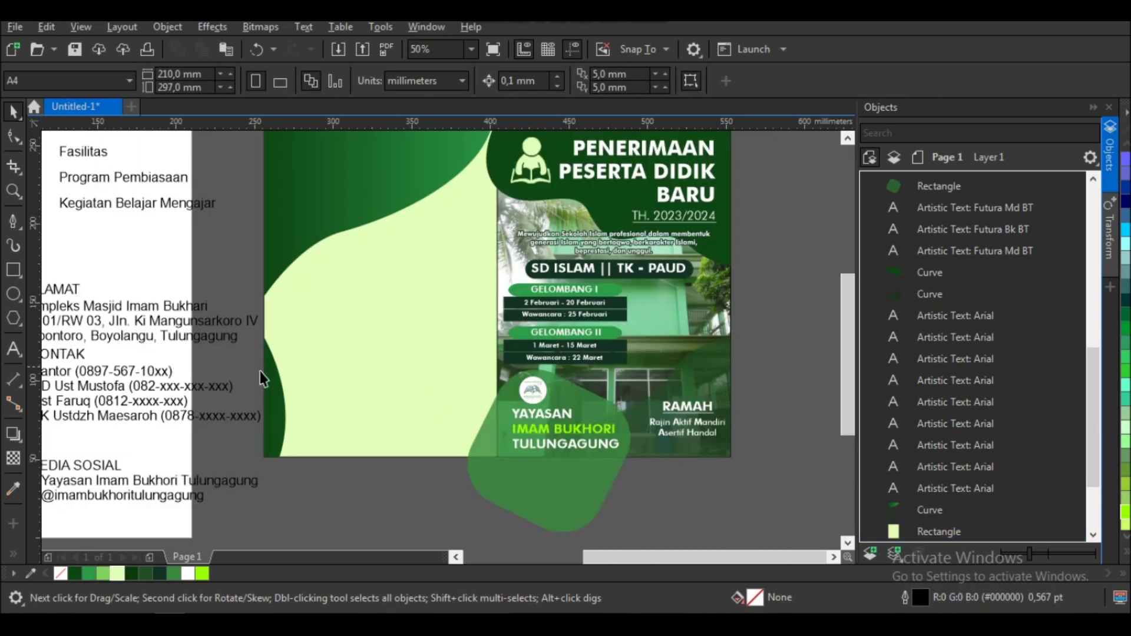
- Draw a closed rounded blob with Bézier curves on the back panel
left_click(13, 223)
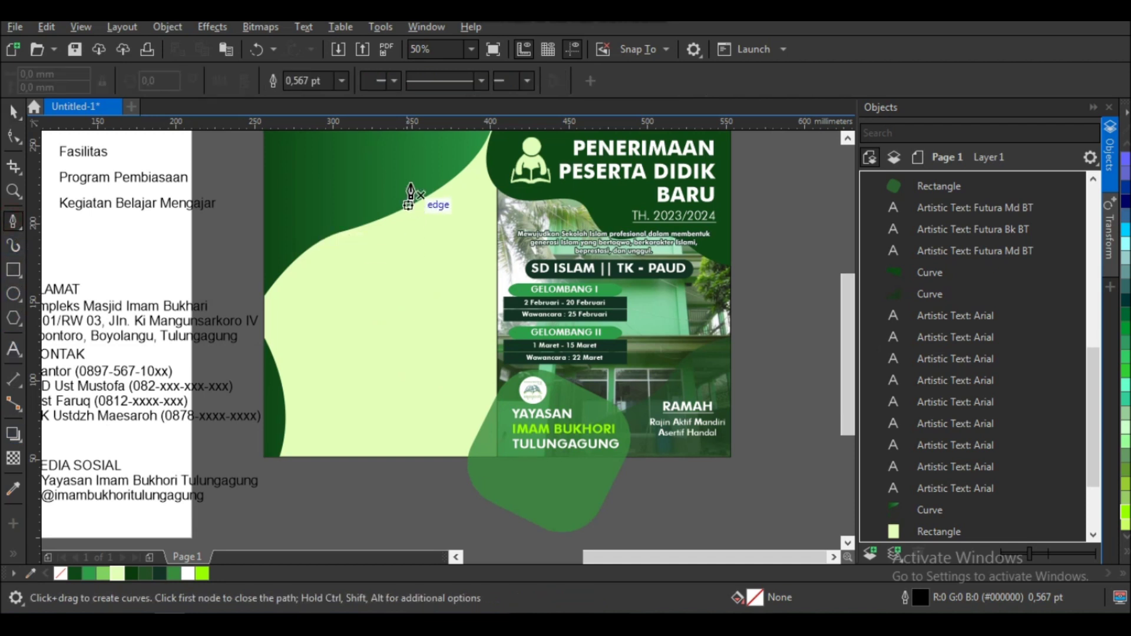
left_click(403, 165)
left_click_drag(471, 215, 475, 275)
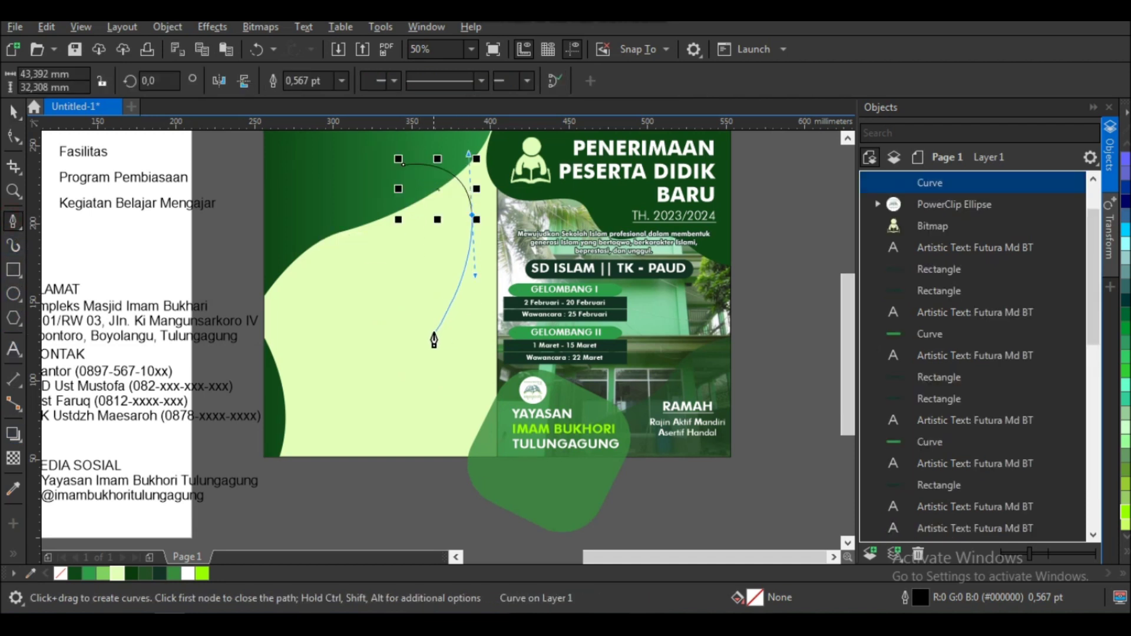
key("ctrl+z")
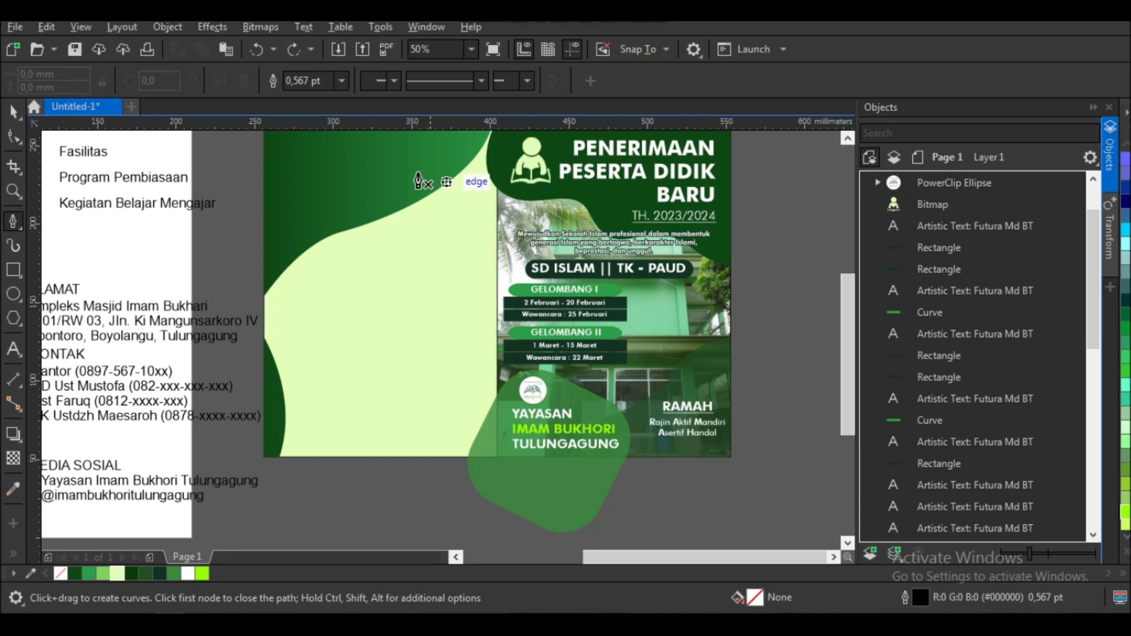
left_click(400, 168)
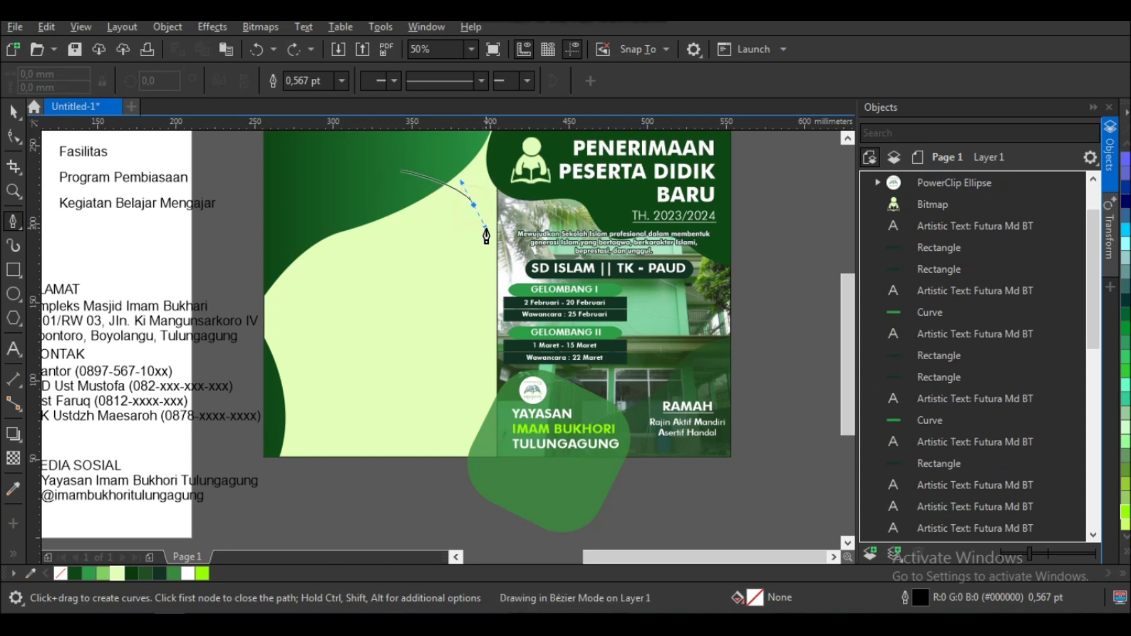
left_click_drag(475, 205, 463, 318)
left_click(479, 356)
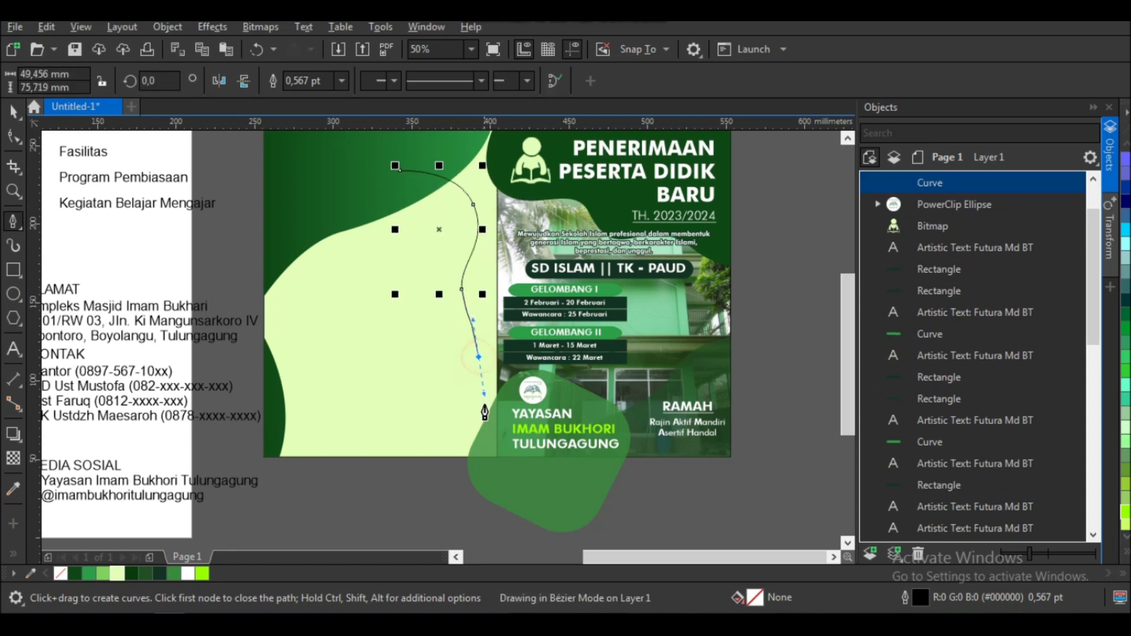
left_click_drag(384, 399, 351, 368)
left_click_drag(342, 329, 323, 303)
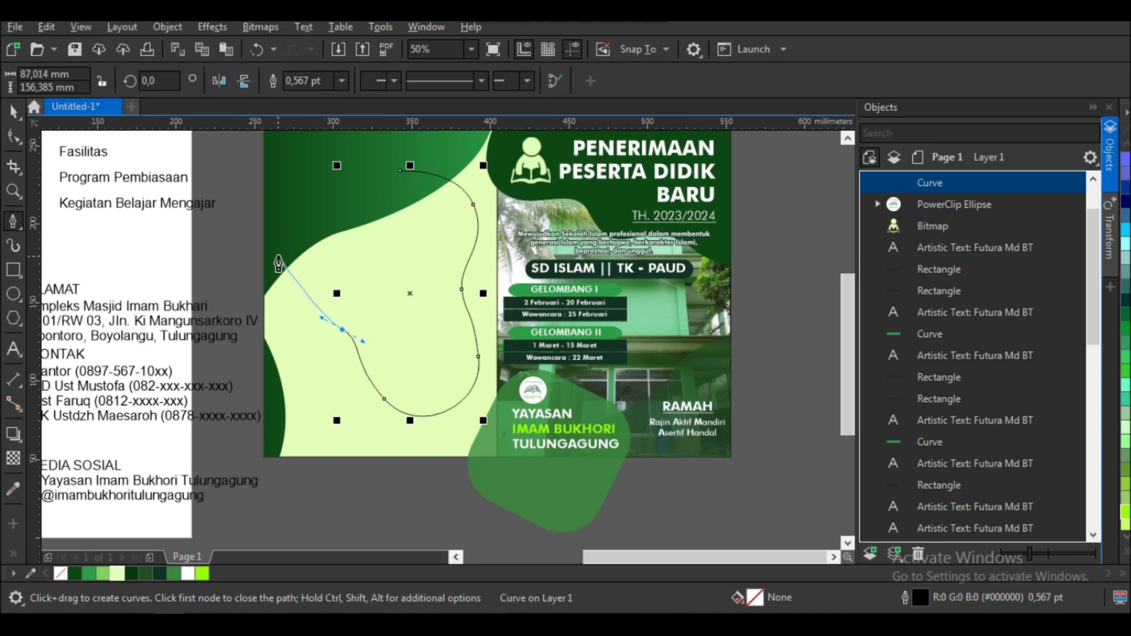
left_click_drag(298, 238, 313, 196)
left_click(393, 182)
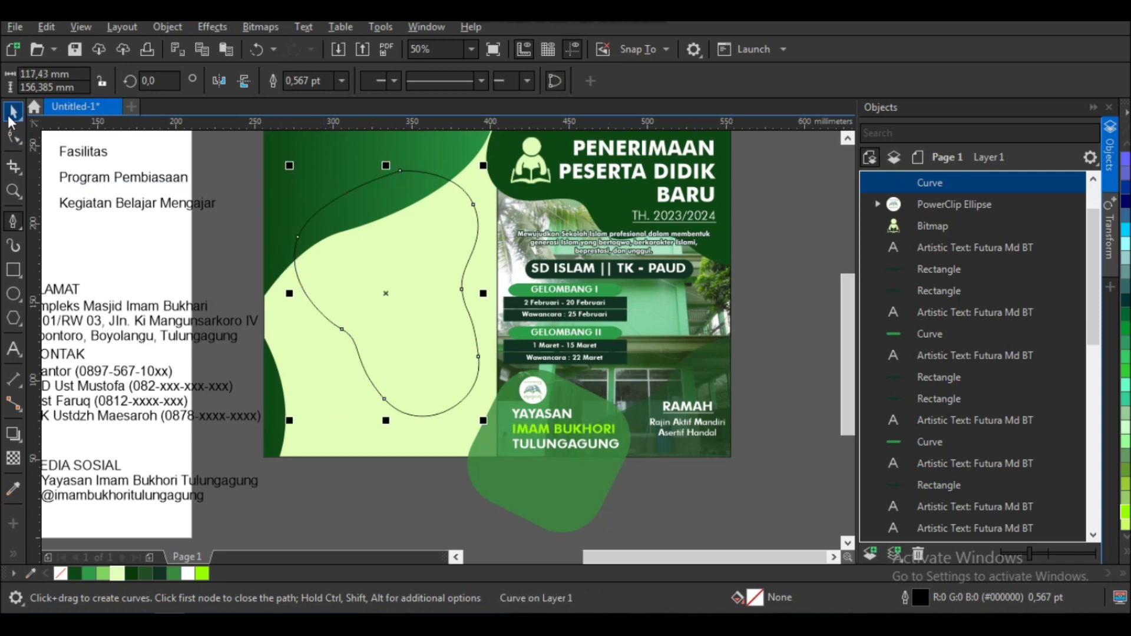
- Fill the blob light green with no outline and a diagonal gradient
left_click(11, 118)
left_click(104, 573)
right_click(61, 573)
scroll(394, 397, "down", 2)
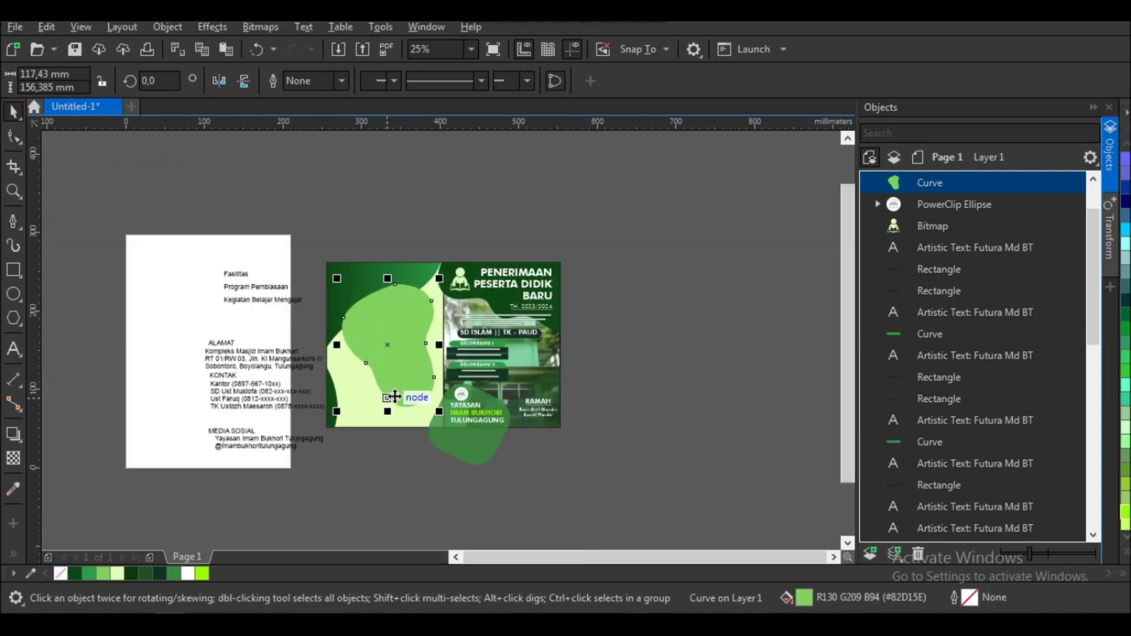
key("g")
left_click_drag(427, 313, 347, 389)
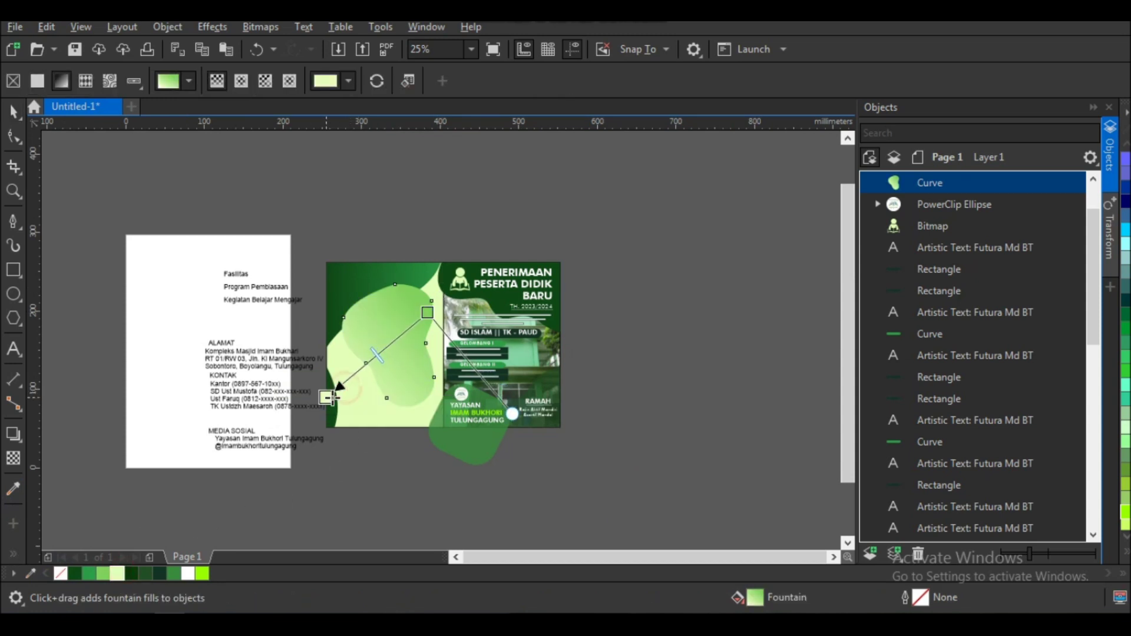
left_click(13, 110)
- Fade the blob with a vertical transparency, then select the overhanging green blob and a second object
left_click(13, 459)
left_click_drag(391, 391, 391, 232)
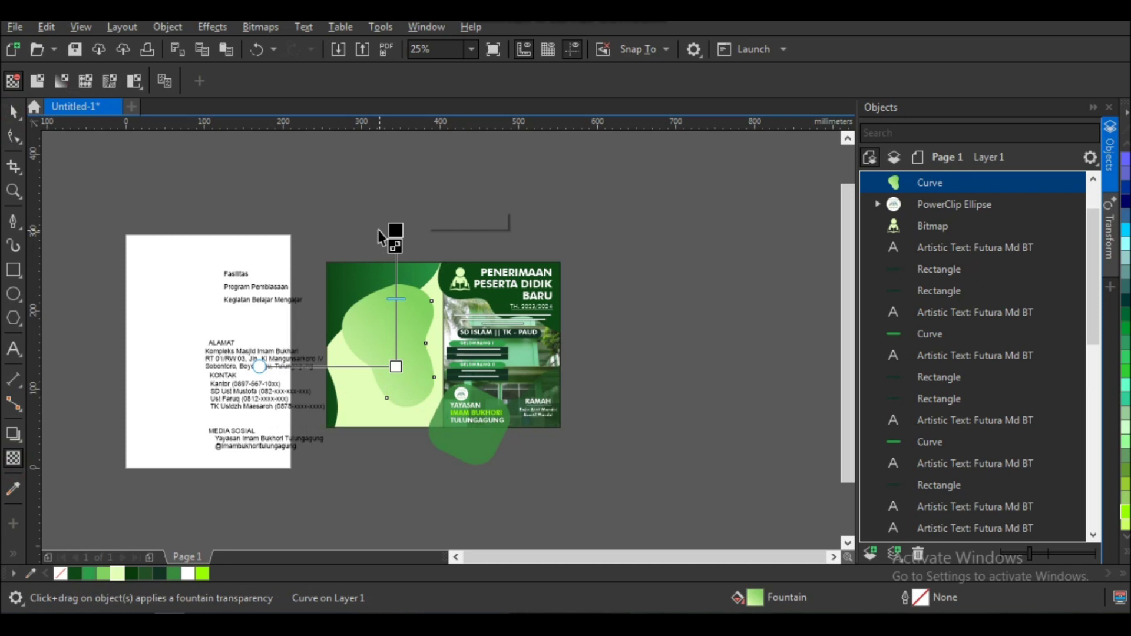
key("space")
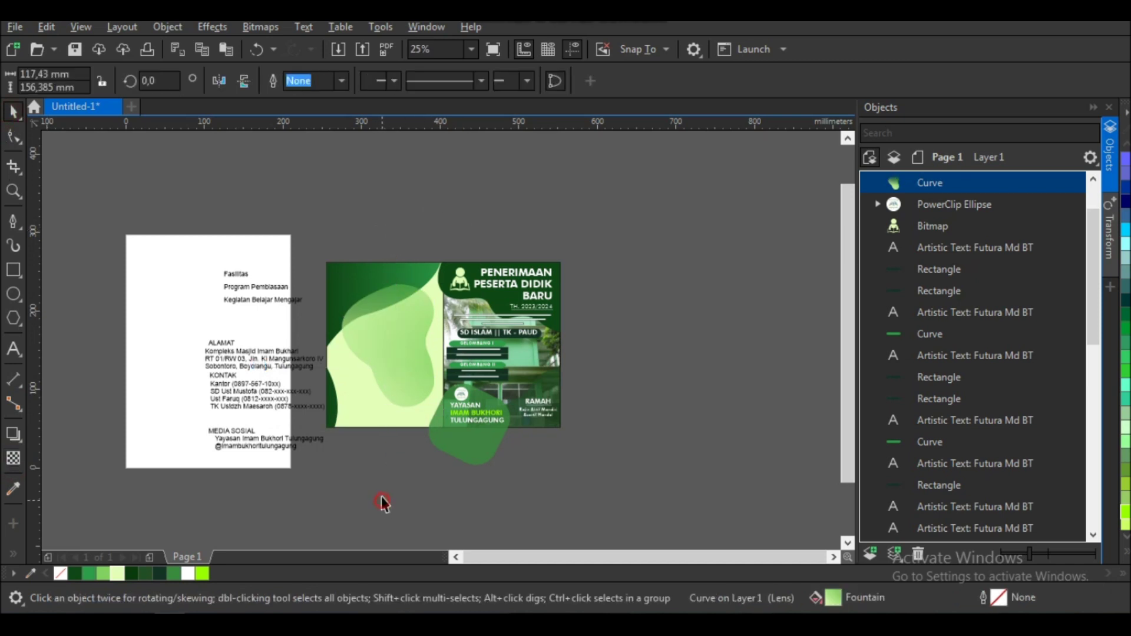
scroll(365, 421, "up", 2)
left_click(576, 475)
left_click(719, 333, "shift")
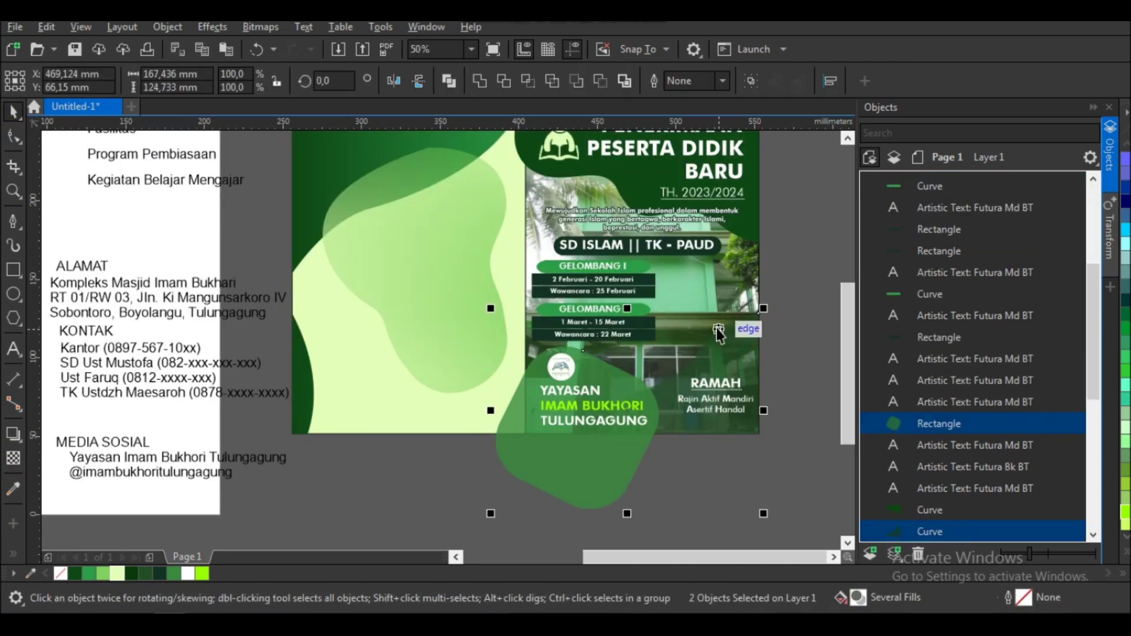
scroll(543, 414, "down", 2)
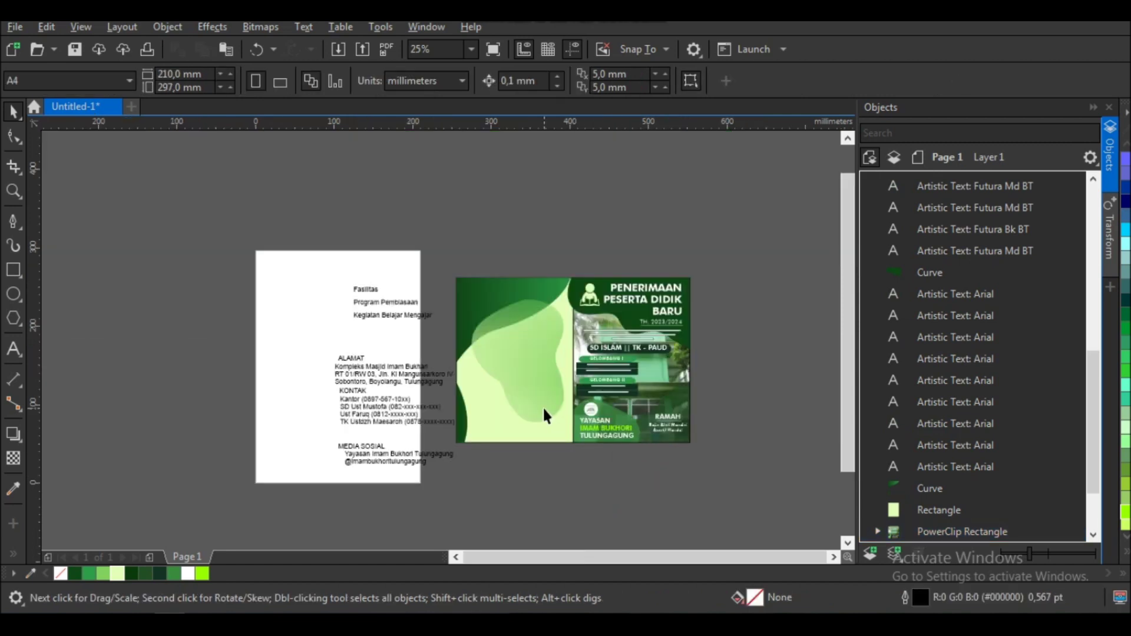
- Draw a footer bar across the back panel bottom, filled #224F26 with no outline
scroll(544, 413, "up", 2)
left_click(14, 270)
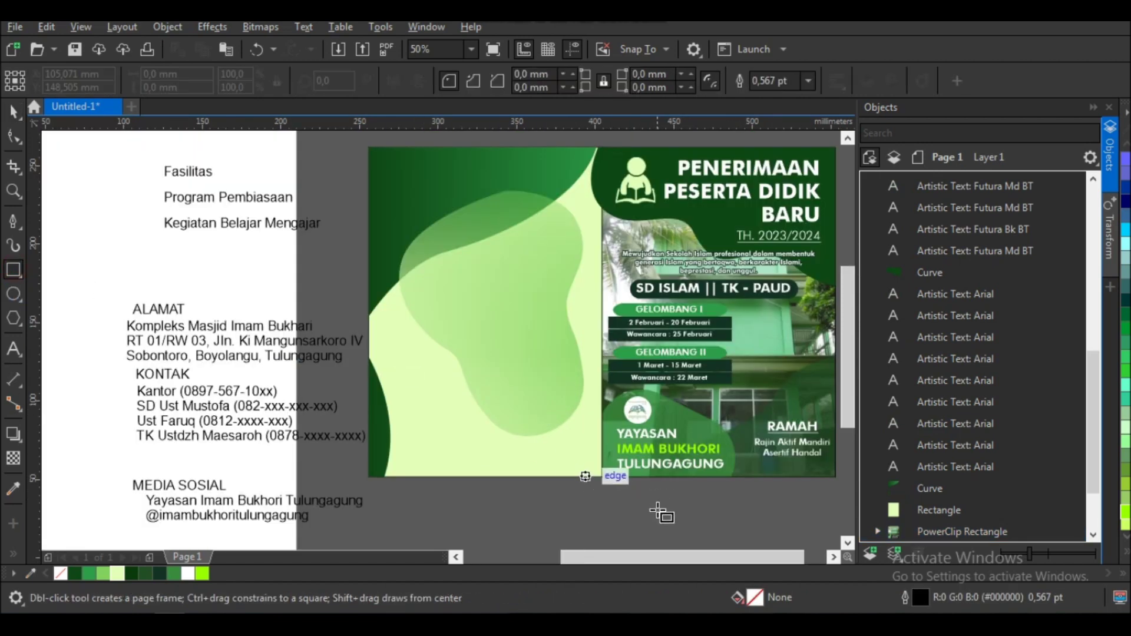
left_click_drag(606, 482, 362, 435)
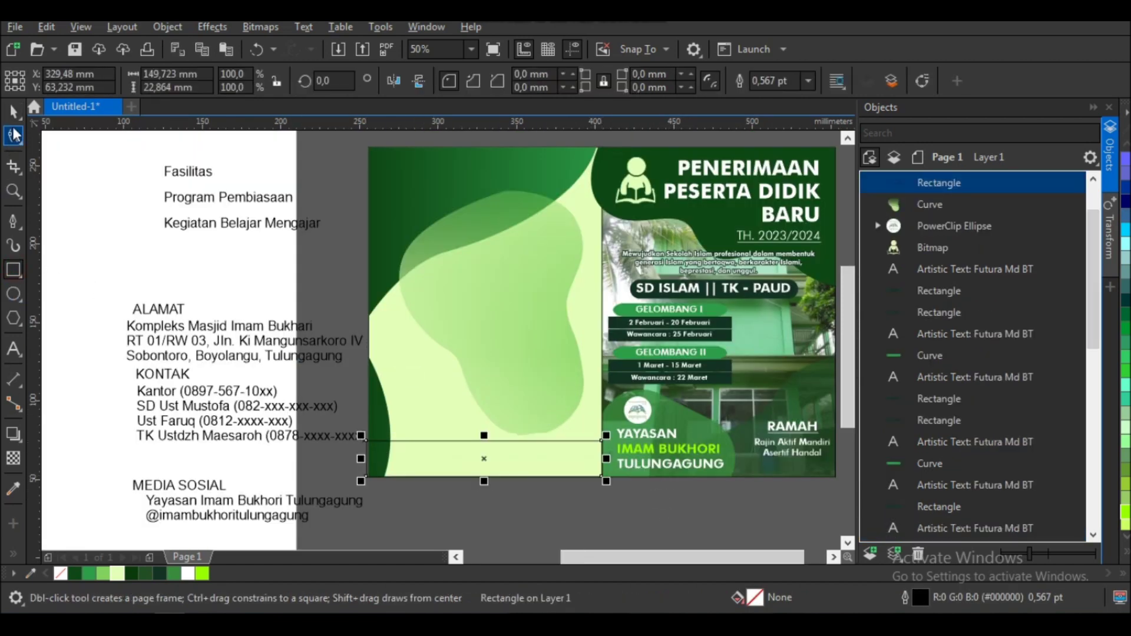
left_click(13, 111)
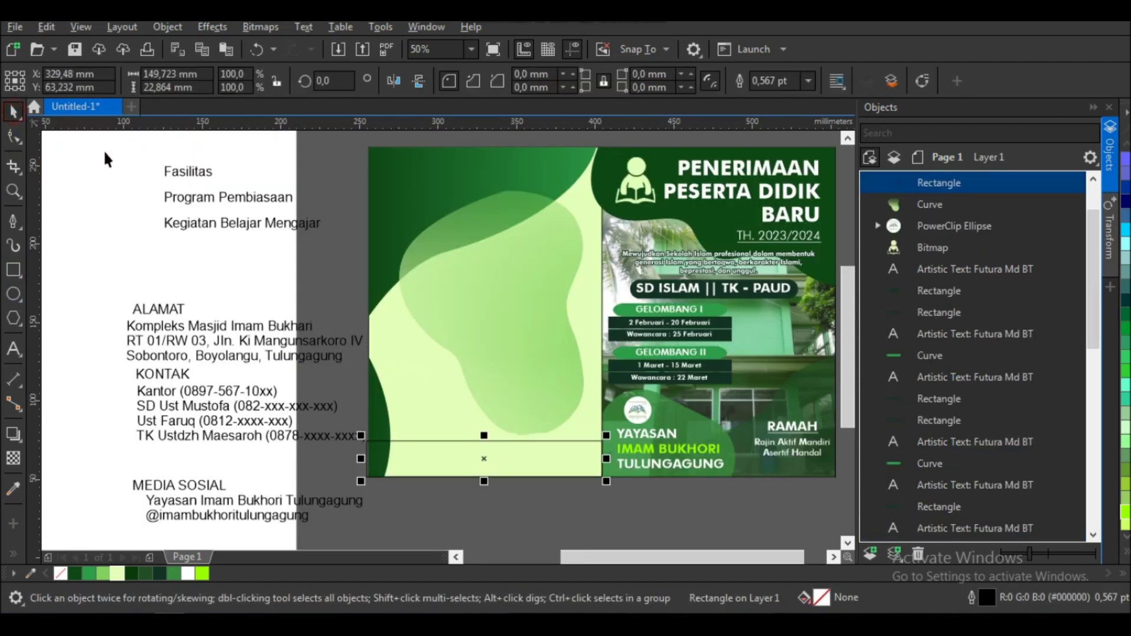
left_click(151, 574)
right_click(60, 573)
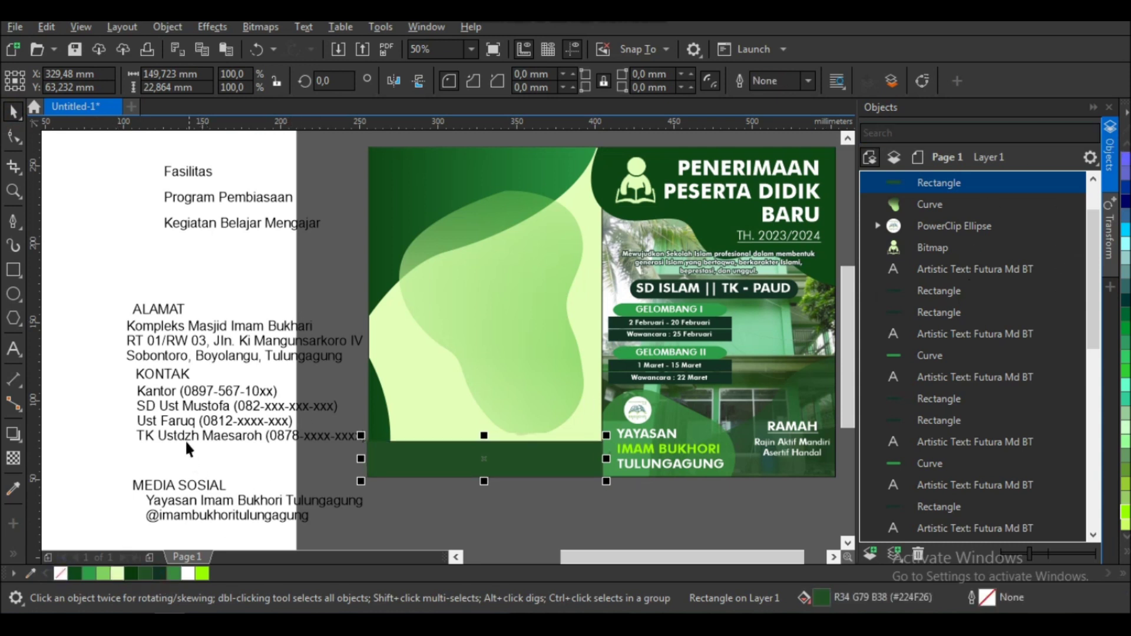
- Draw a triangle in the back panel's bottom-left corner
left_click(13, 230)
scroll(439, 480, "up", 2)
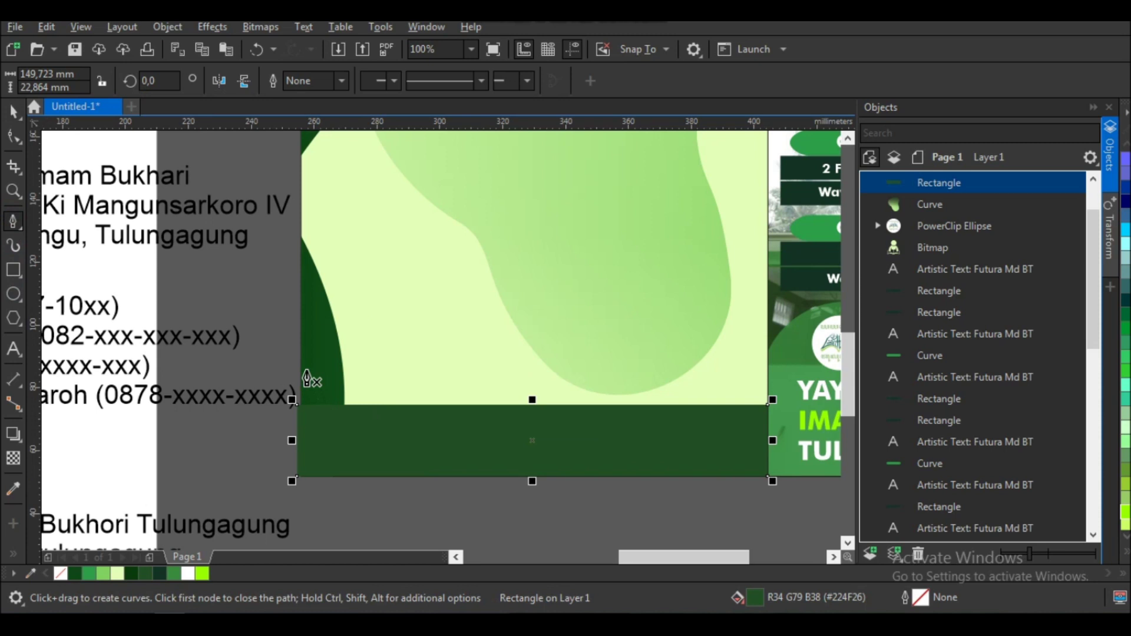
left_click(302, 347)
left_click(503, 477)
left_click(298, 476)
left_click(288, 342)
key("space")
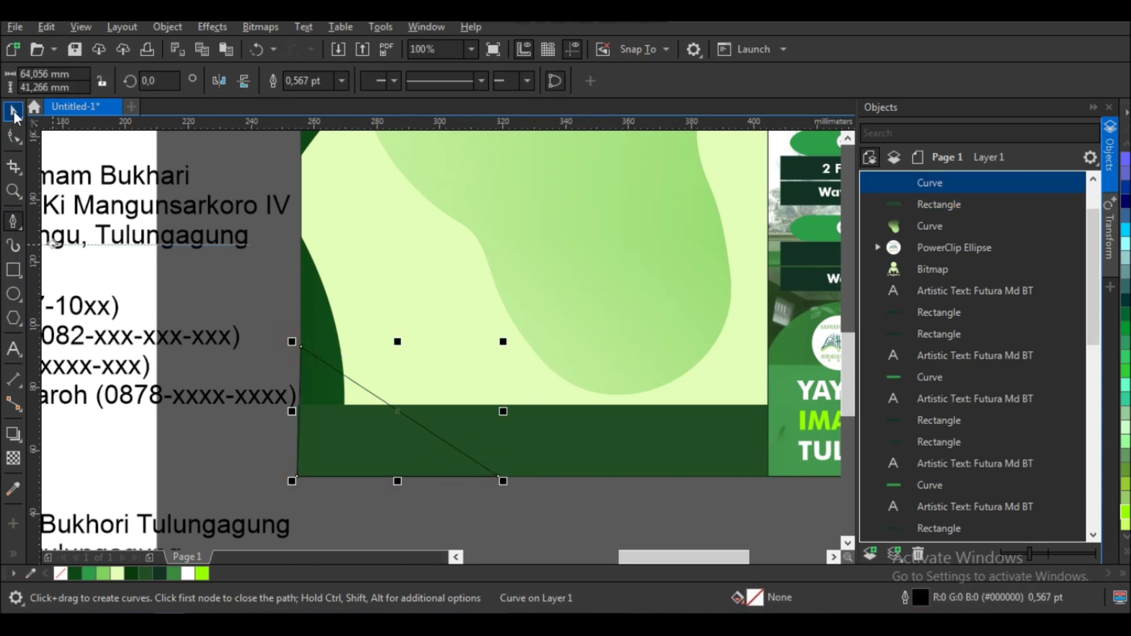
left_click(407, 457)
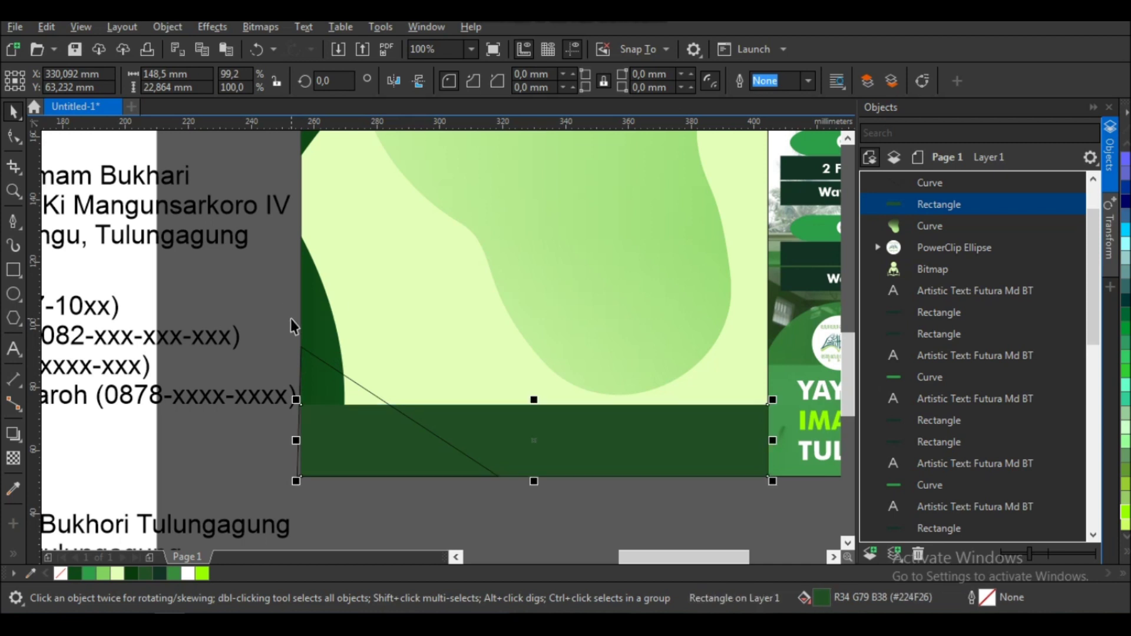
left_click(324, 380)
- Curve the triangle's diagonal edge into a smooth wave, fill it #0A390D, and remove its outline
left_click(18, 140)
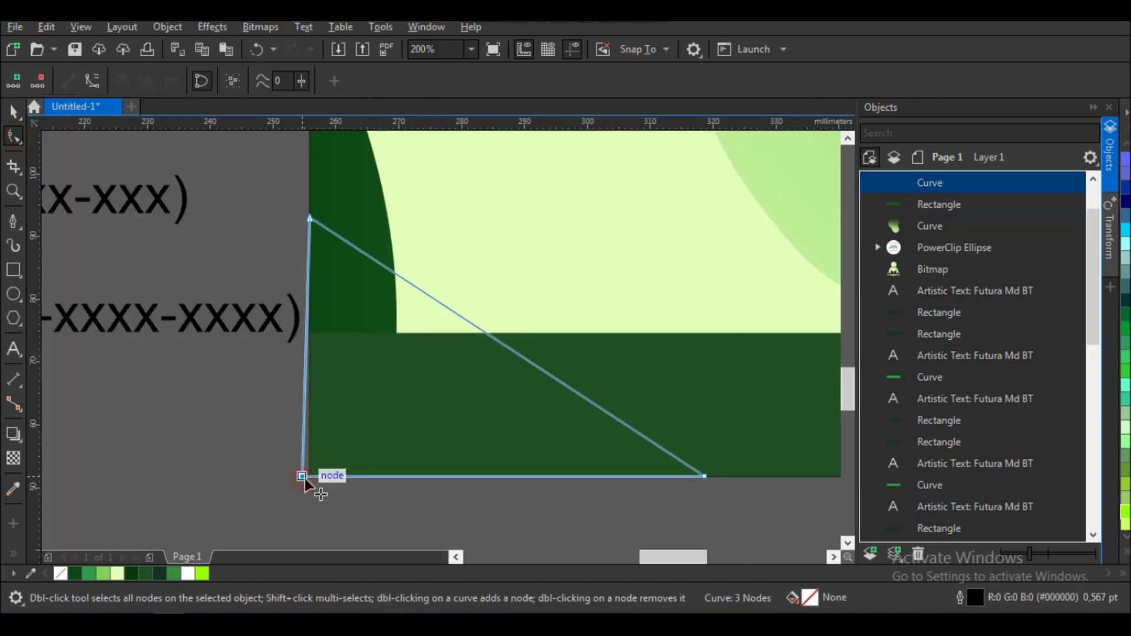
left_click(275, 291)
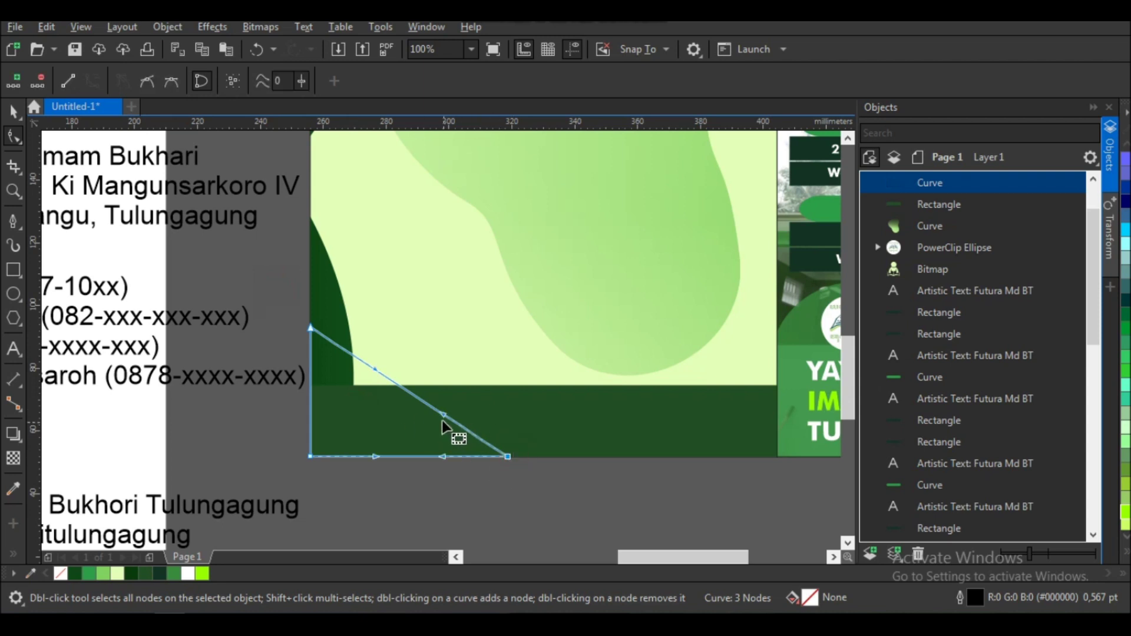
left_click_drag(442, 417, 547, 329)
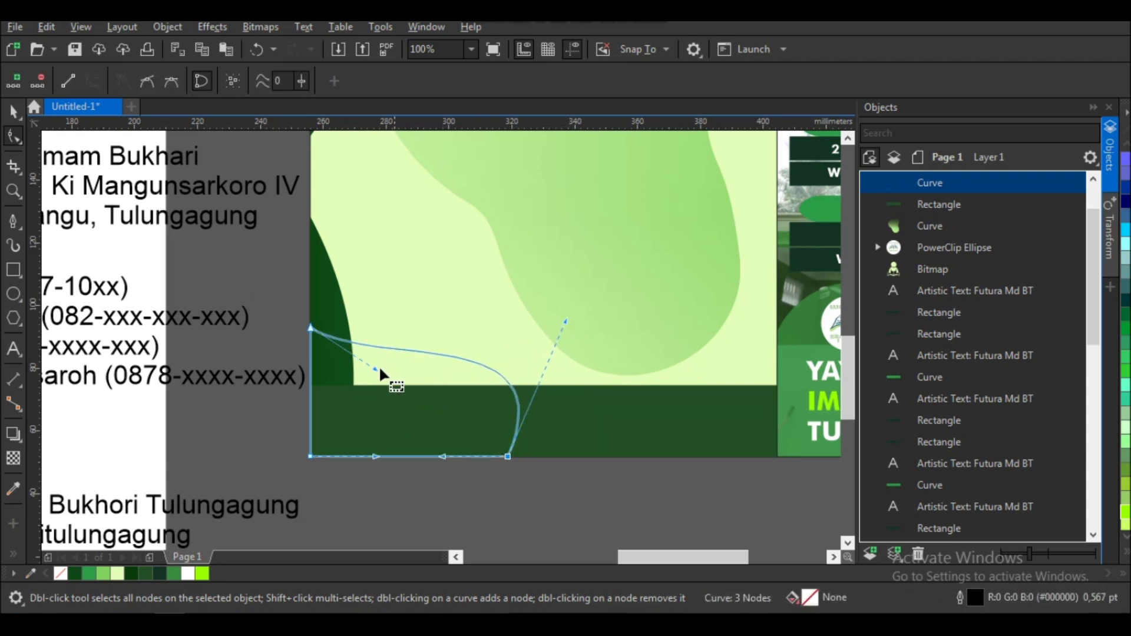
left_click_drag(375, 369, 371, 419)
left_click(21, 109)
left_click(131, 573)
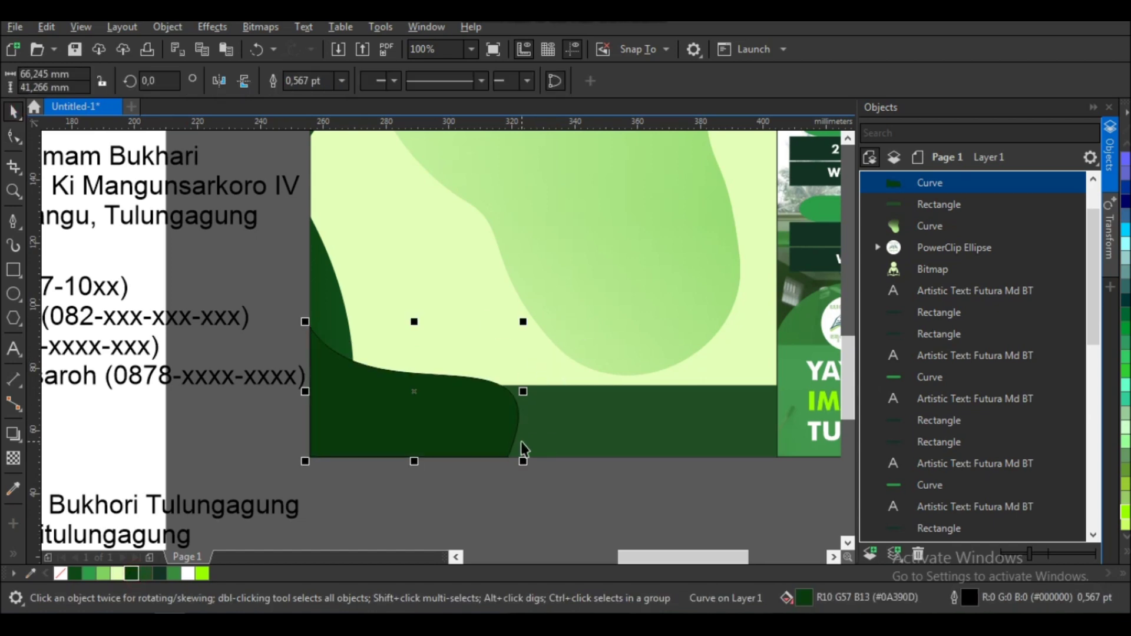
scroll(520, 440, "down", 2)
right_click(60, 572)
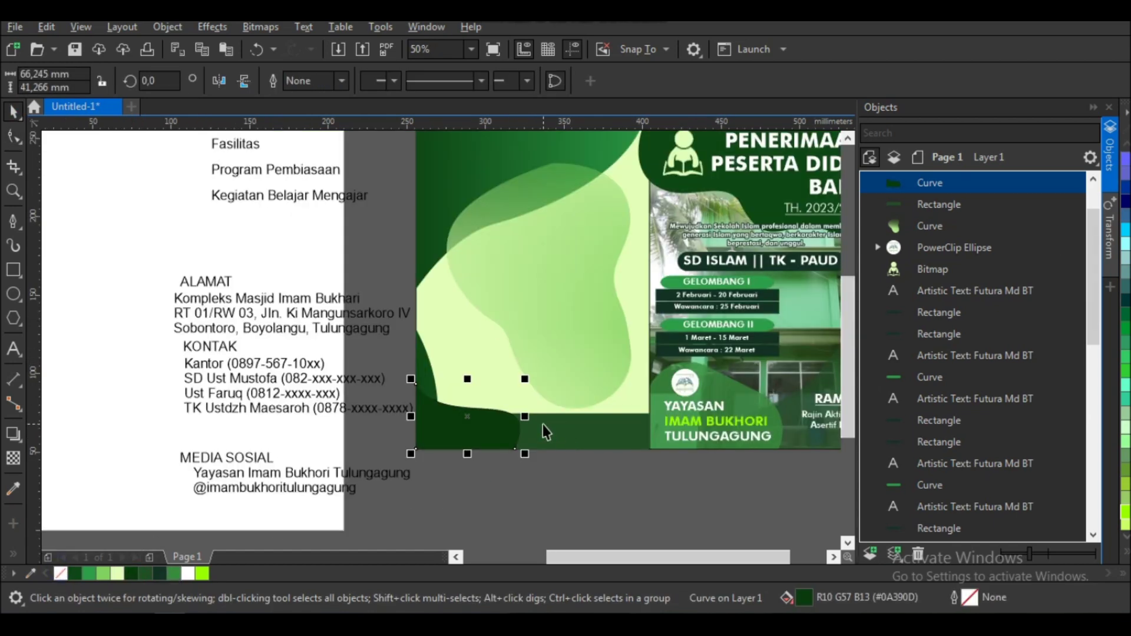
- Set the Yayasan Imam Bukhori social-media text to bold Futura Md BT
scroll(543, 424, "up", 2)
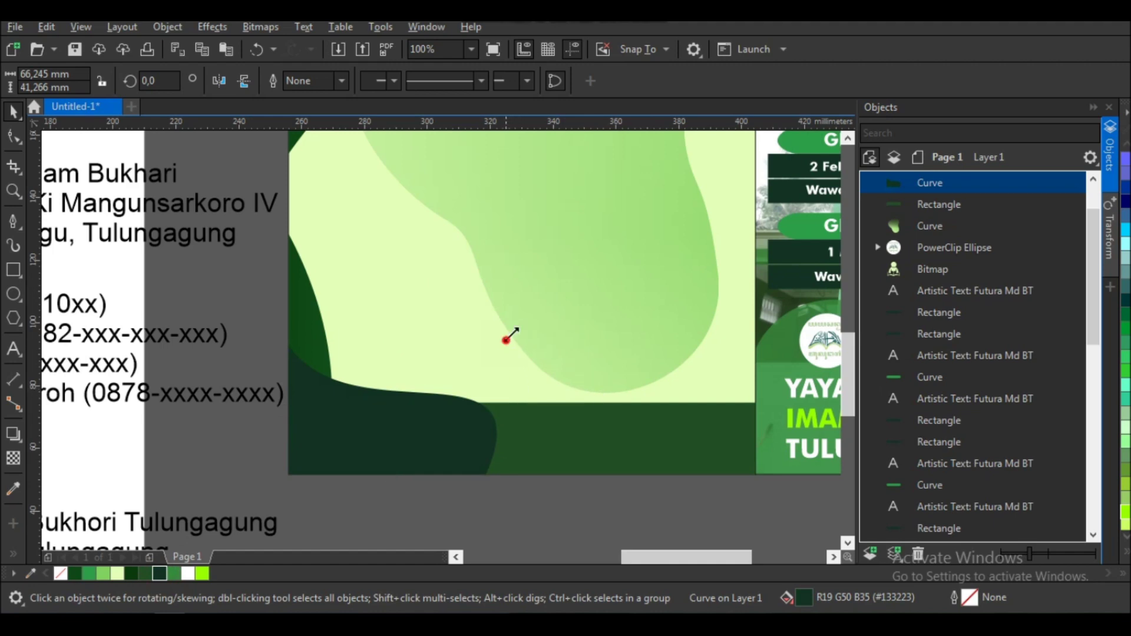
scroll(524, 412, "down", 2)
left_click(476, 493)
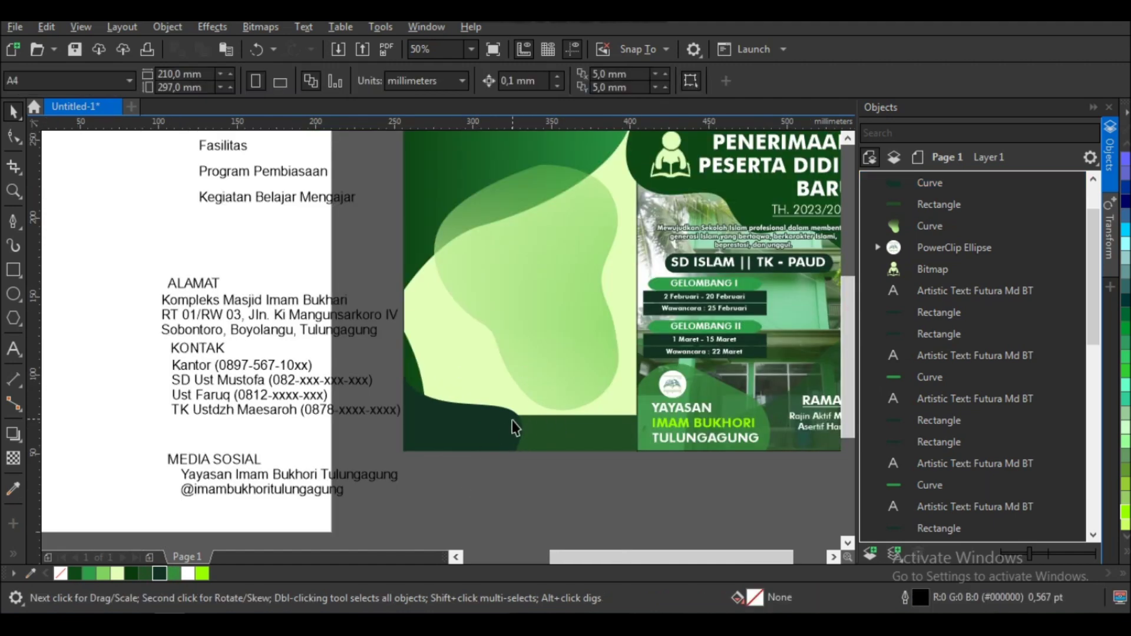
left_click(515, 425)
scroll(468, 398, "up", 2)
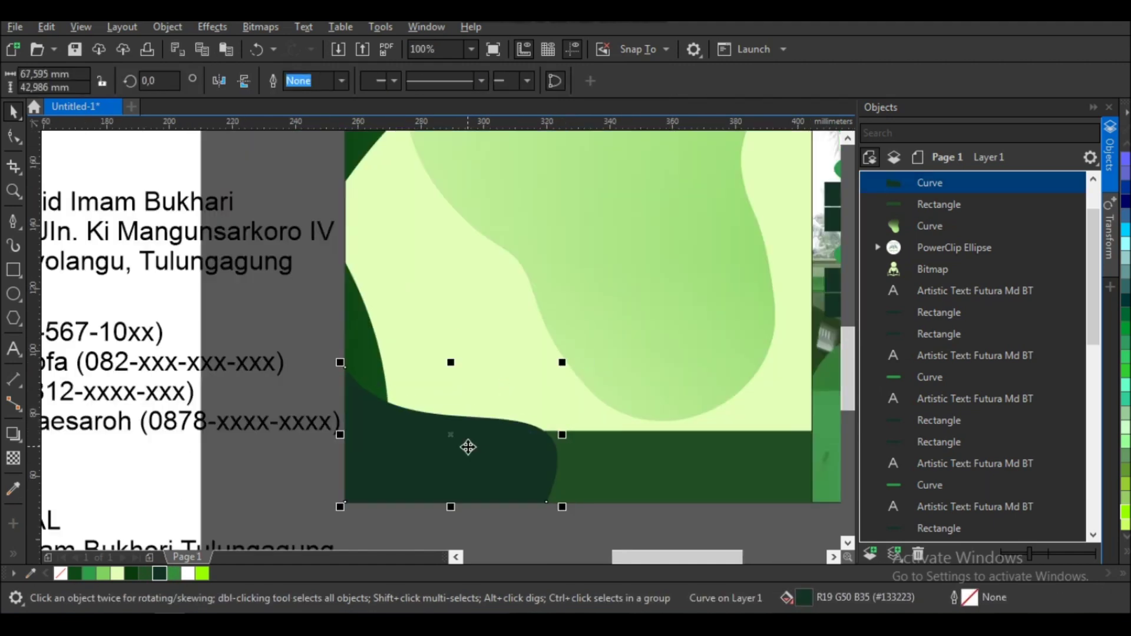
scroll(468, 447, "down", 2)
left_click(480, 495)
left_click(277, 501)
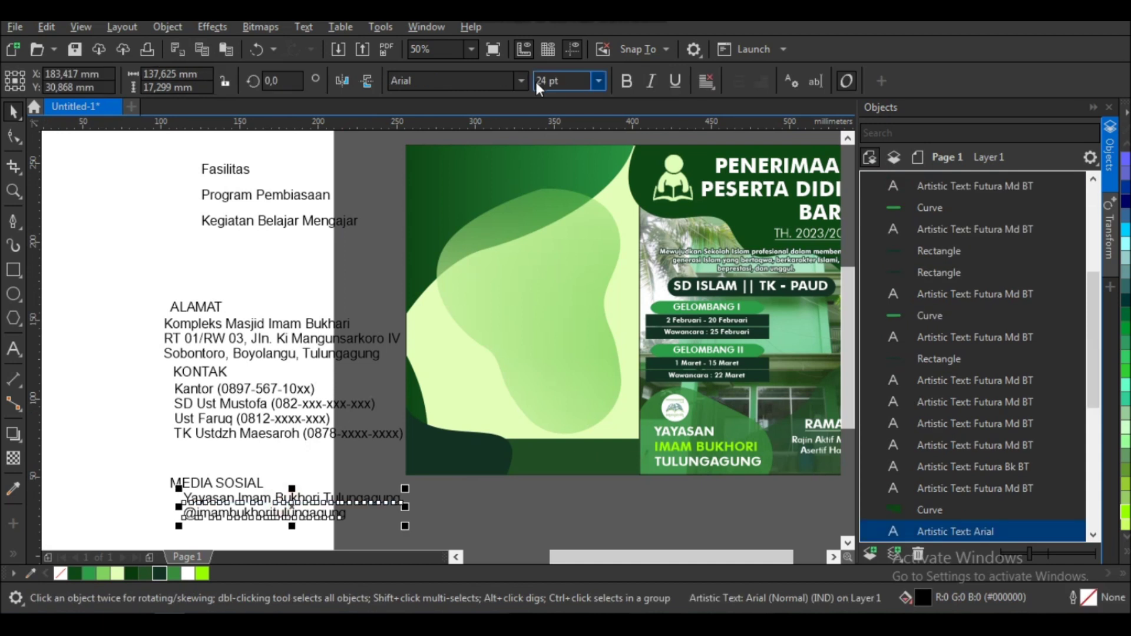
left_click(521, 80)
left_click(462, 132)
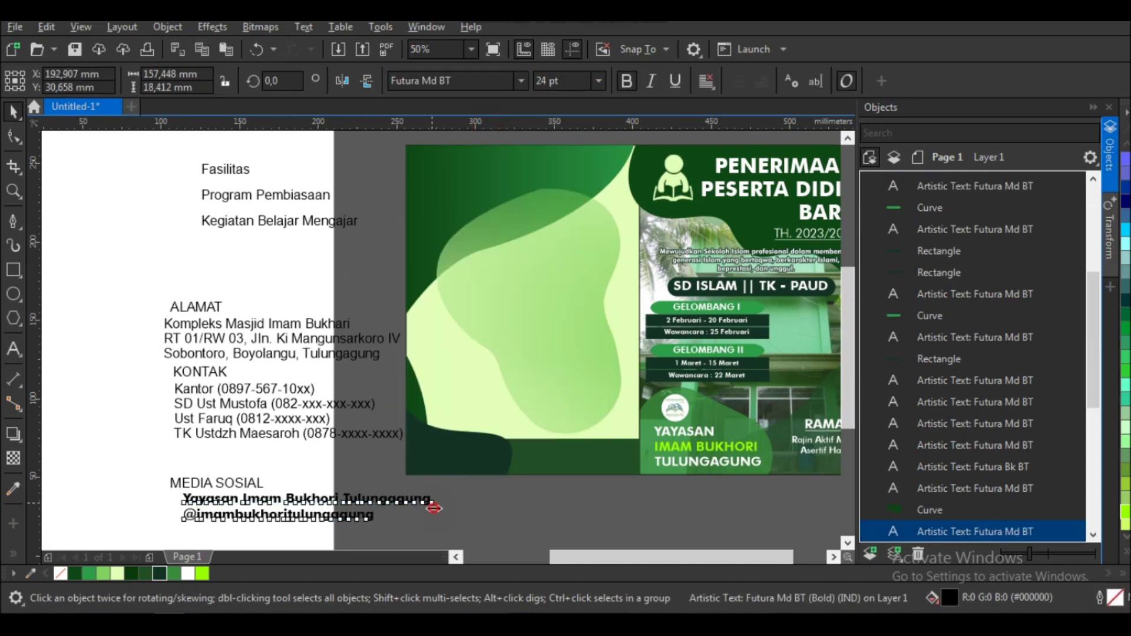
- Move the social-media text onto the footer, scale it down, make it white and center it
left_click_drag(398, 512, 591, 454)
left_click_drag(698, 428, 621, 442)
left_click(187, 573)
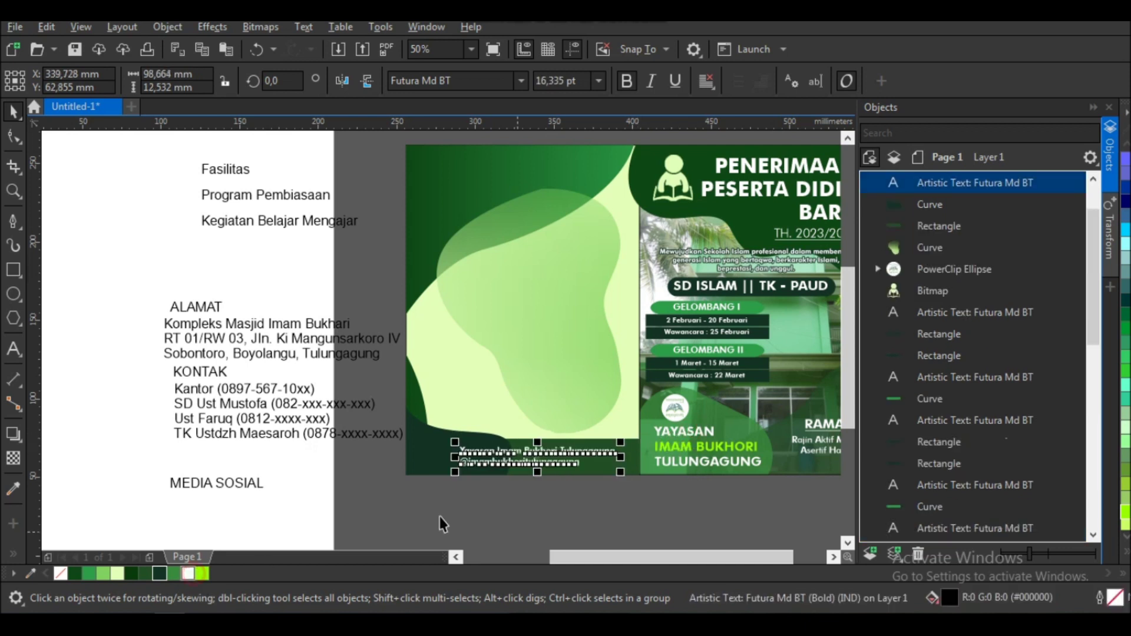
scroll(574, 455, "up", 2)
left_click_drag(583, 453, 593, 453)
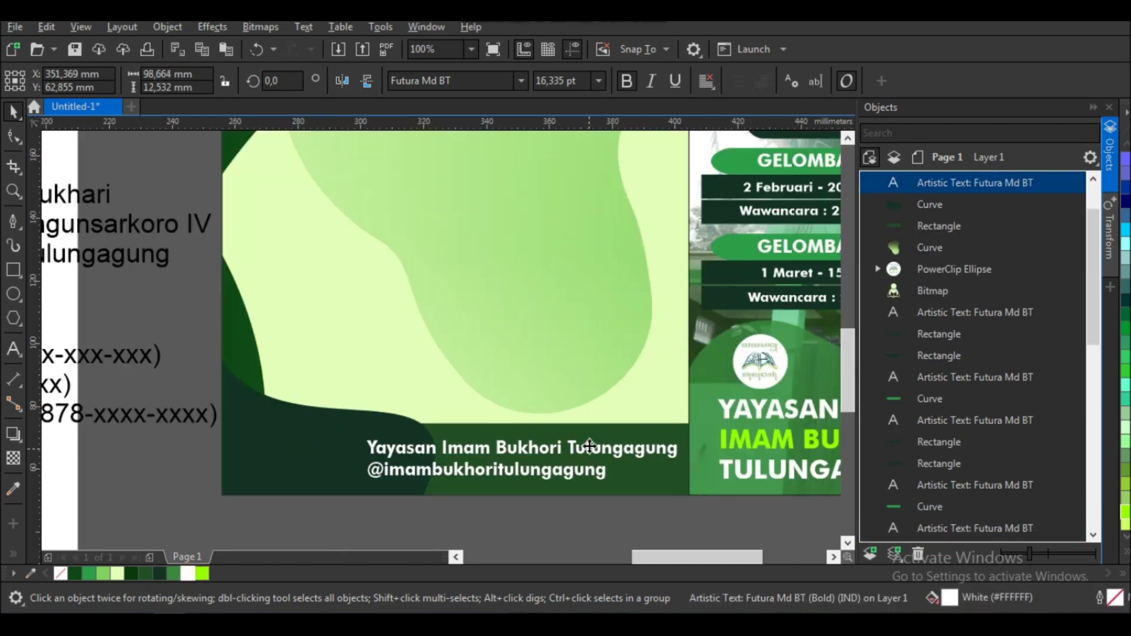
left_click(706, 81)
left_click(734, 137)
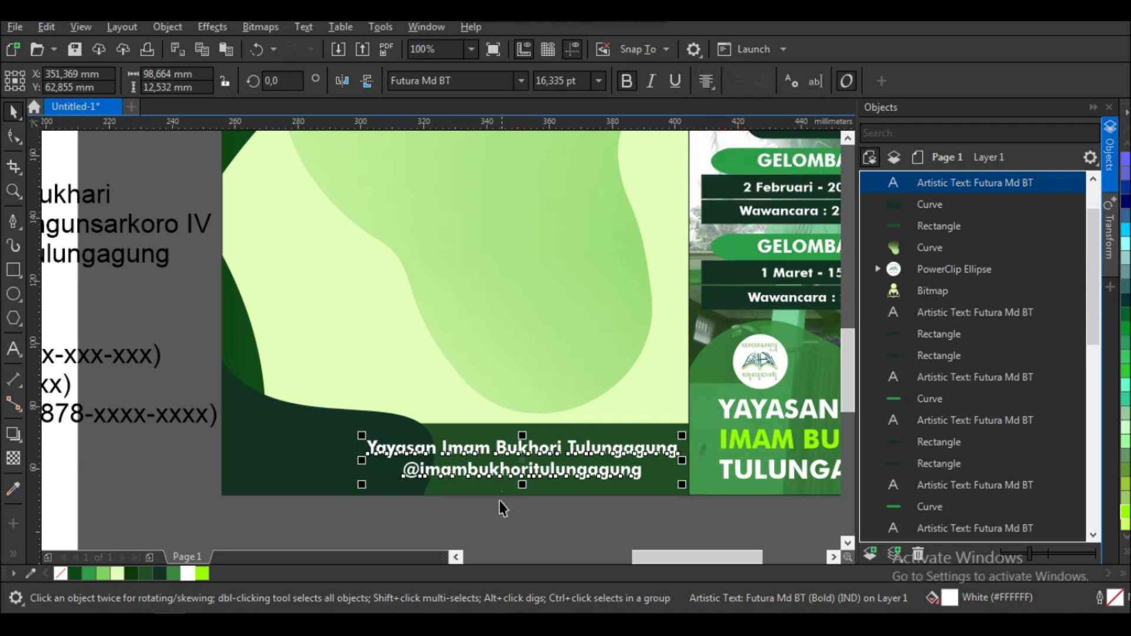
- Shrink the footer text further and place a smaller MEDIA SOSIAL heading on the dark curve
left_click(505, 500)
left_click(404, 454)
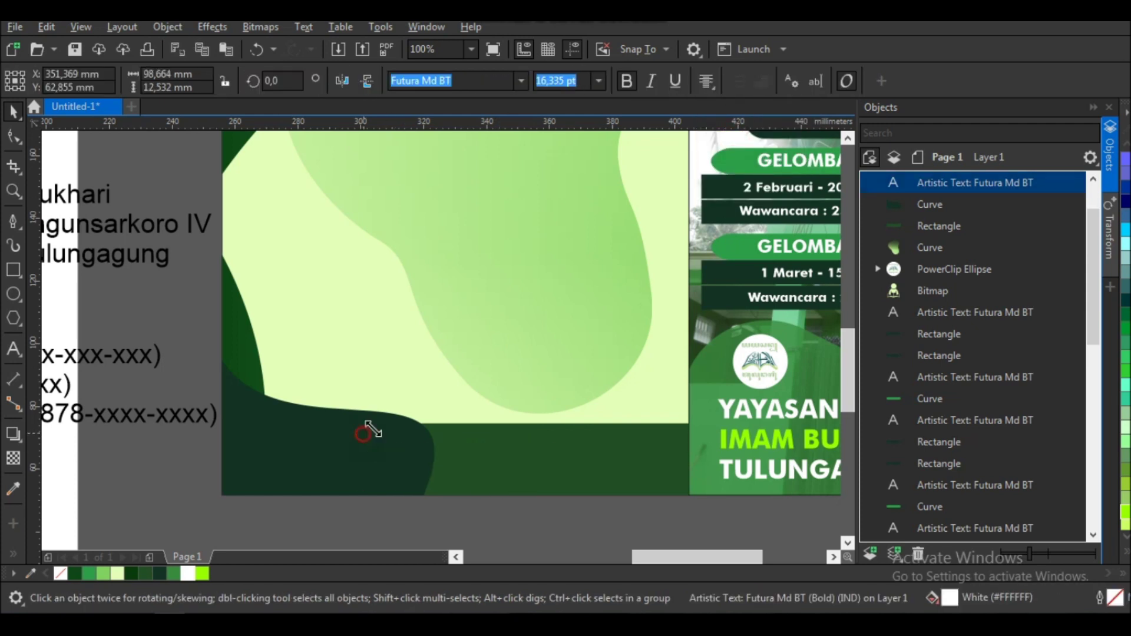
left_click_drag(361, 435, 420, 443)
left_click(387, 440)
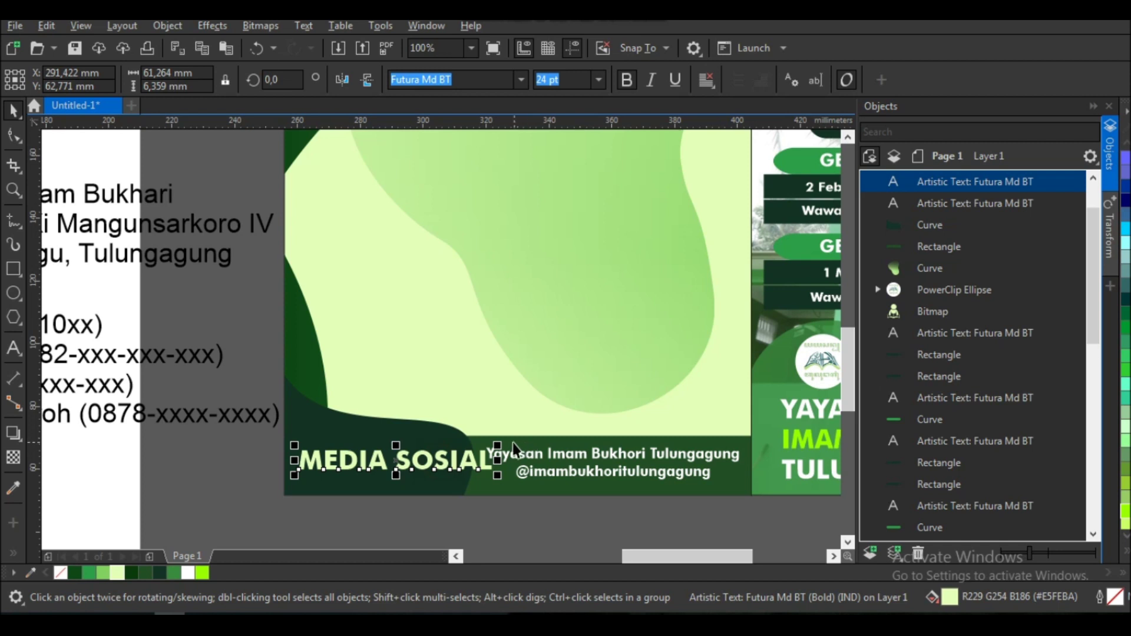
left_click_drag(492, 450, 452, 437)
left_click(177, 462)
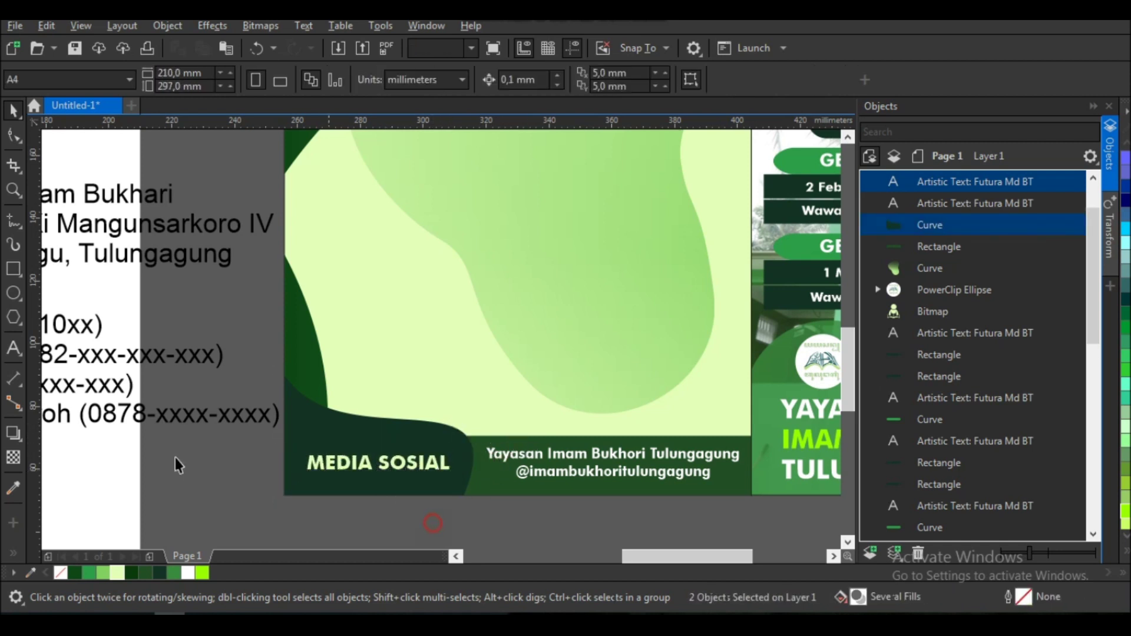
- Draw a thin rectangle under the MEDIA SOSIAL heading and fill it light green
left_click(12, 268)
scroll(361, 468, "up", 2)
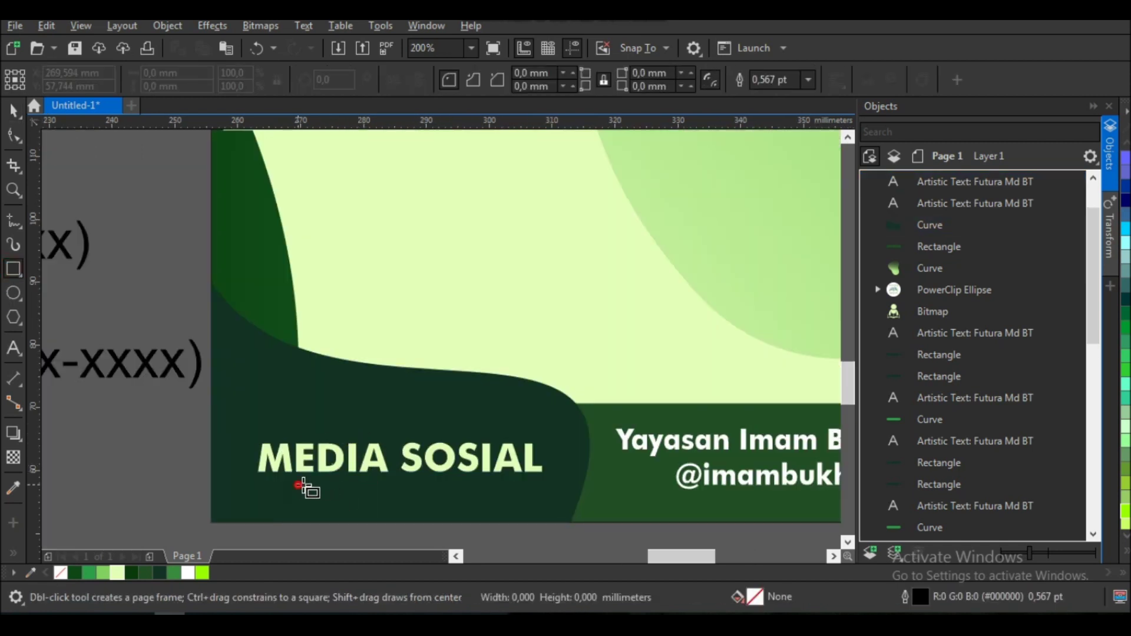
left_click_drag(293, 484, 491, 492)
key("space")
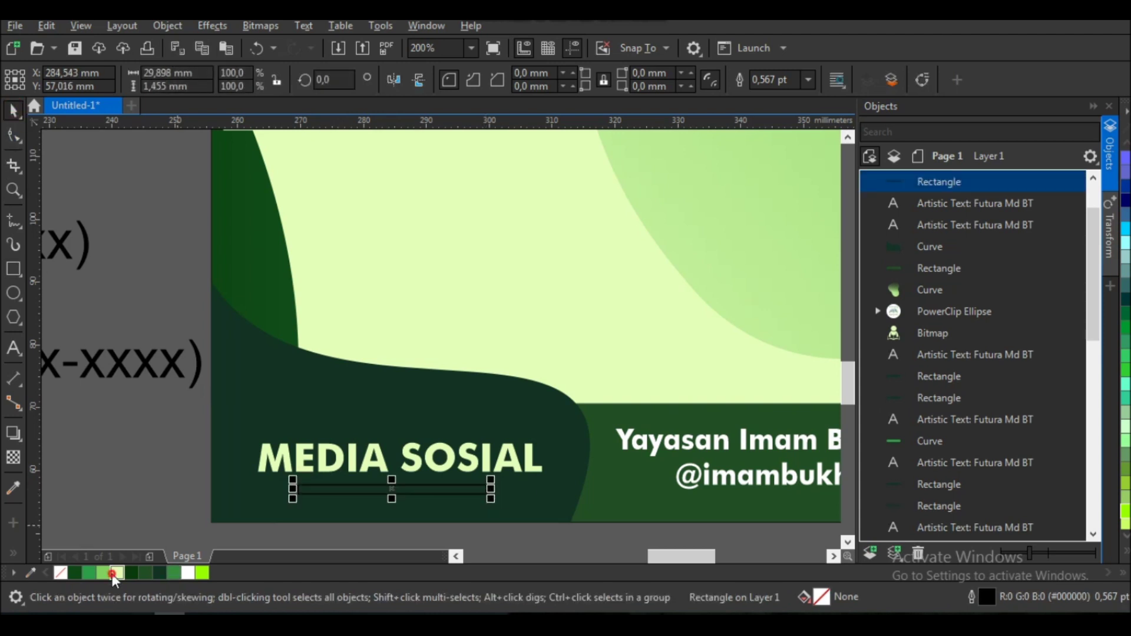
left_click(115, 573)
scroll(274, 482, "down", 2)
left_click(436, 459, "shift")
scroll(435, 459, "down", 2)
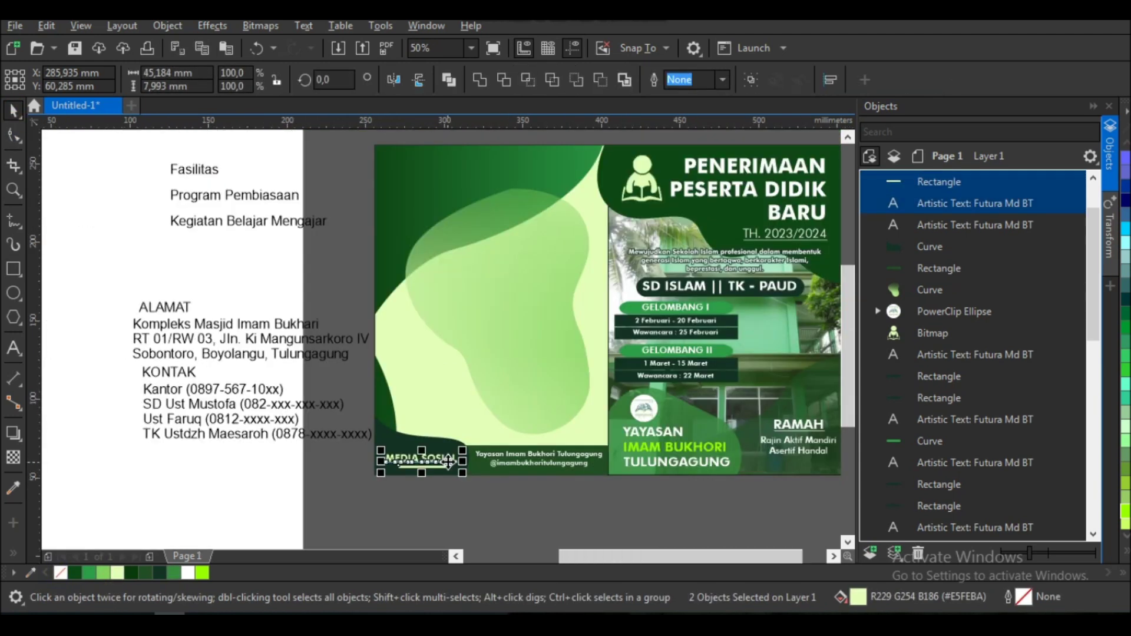
left_click(476, 502)
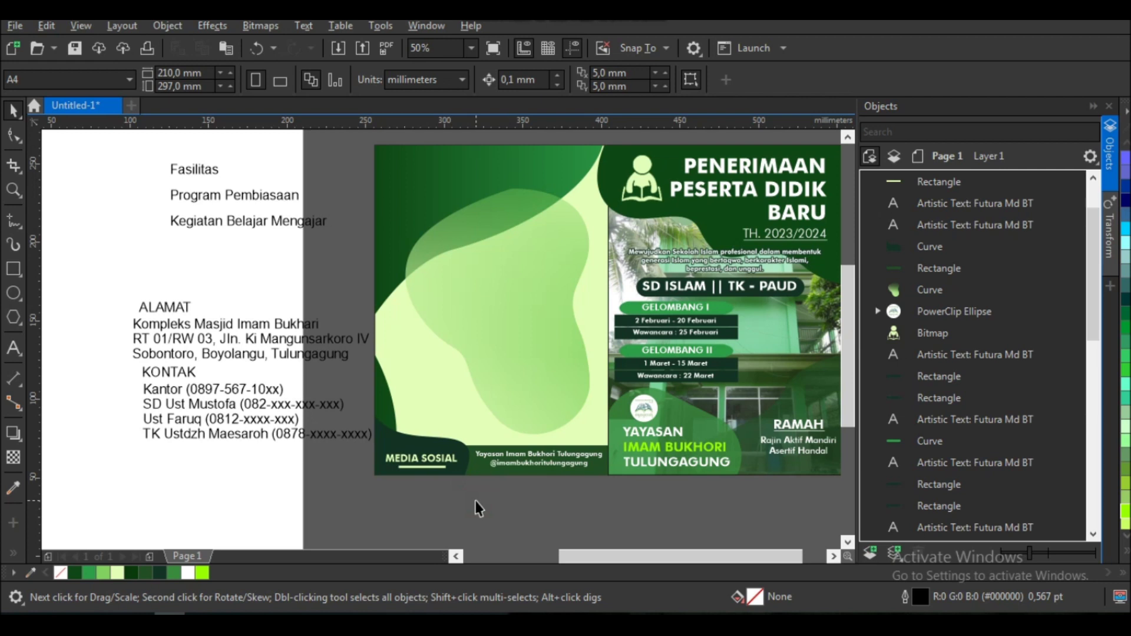
left_click(213, 407)
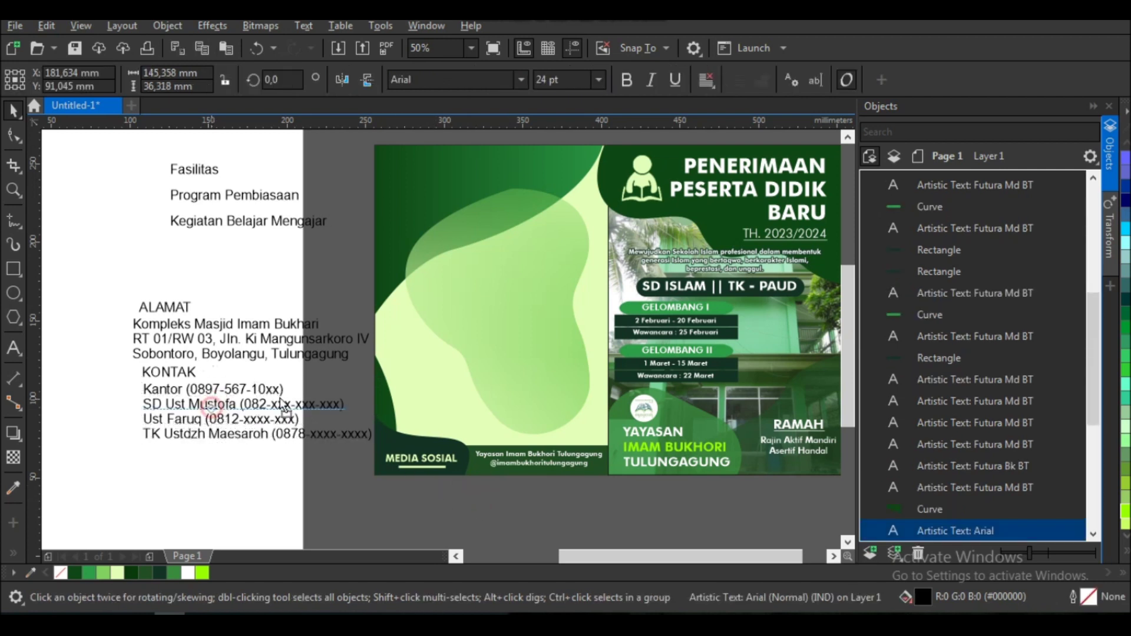
- Move the four contact lines onto the back panel and set them in Futura Md BT
left_click_drag(213, 407, 475, 381)
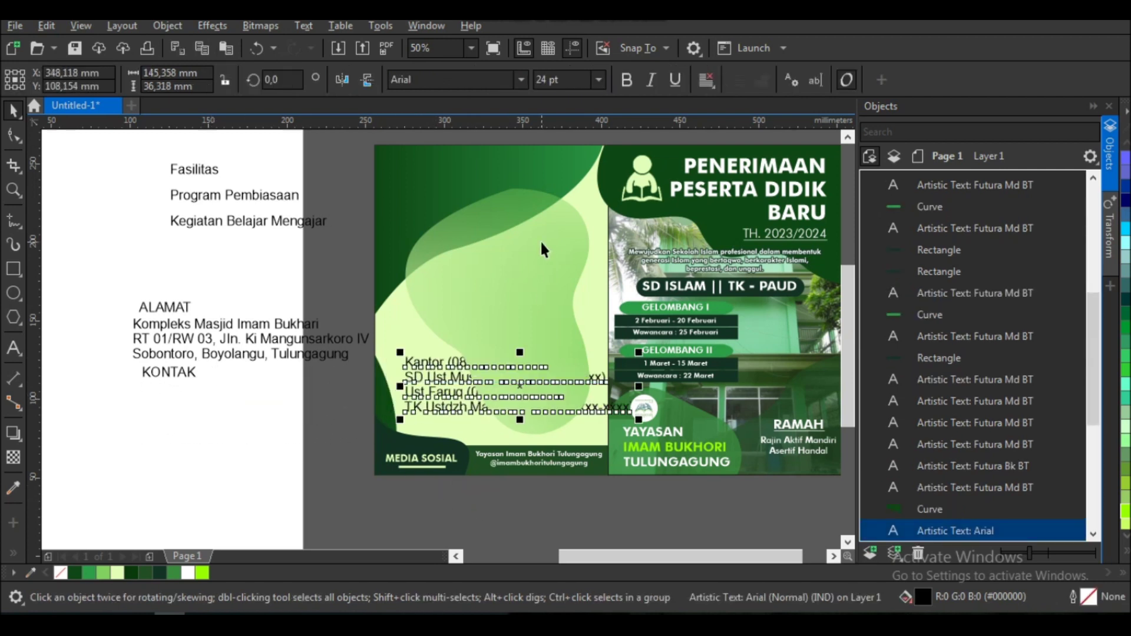
left_click(585, 246)
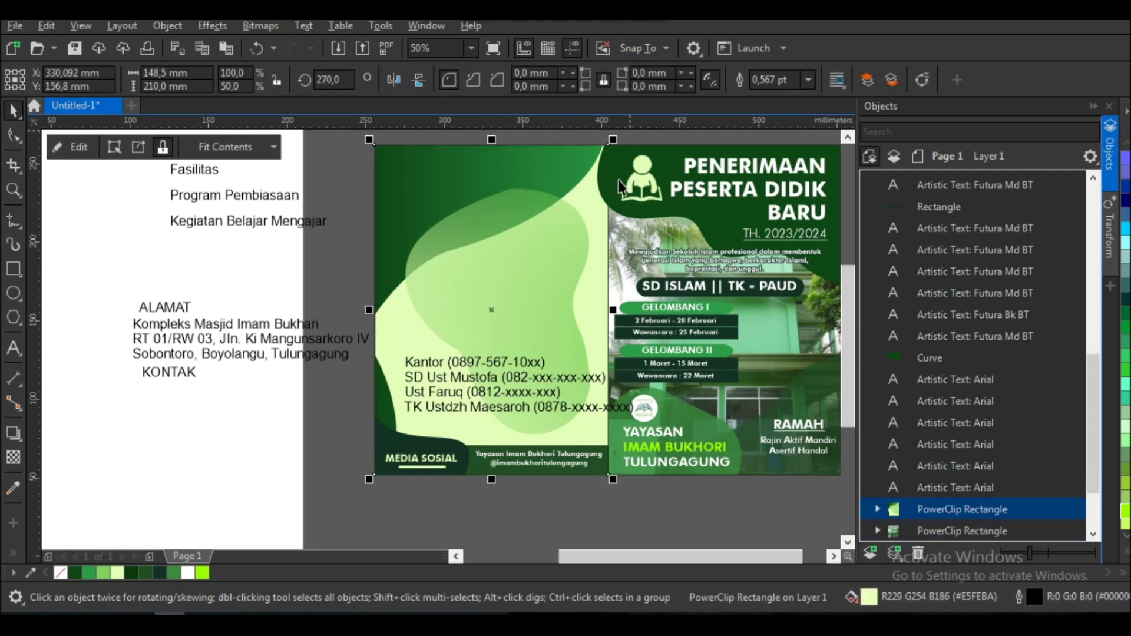
left_click(521, 360)
left_click(521, 79)
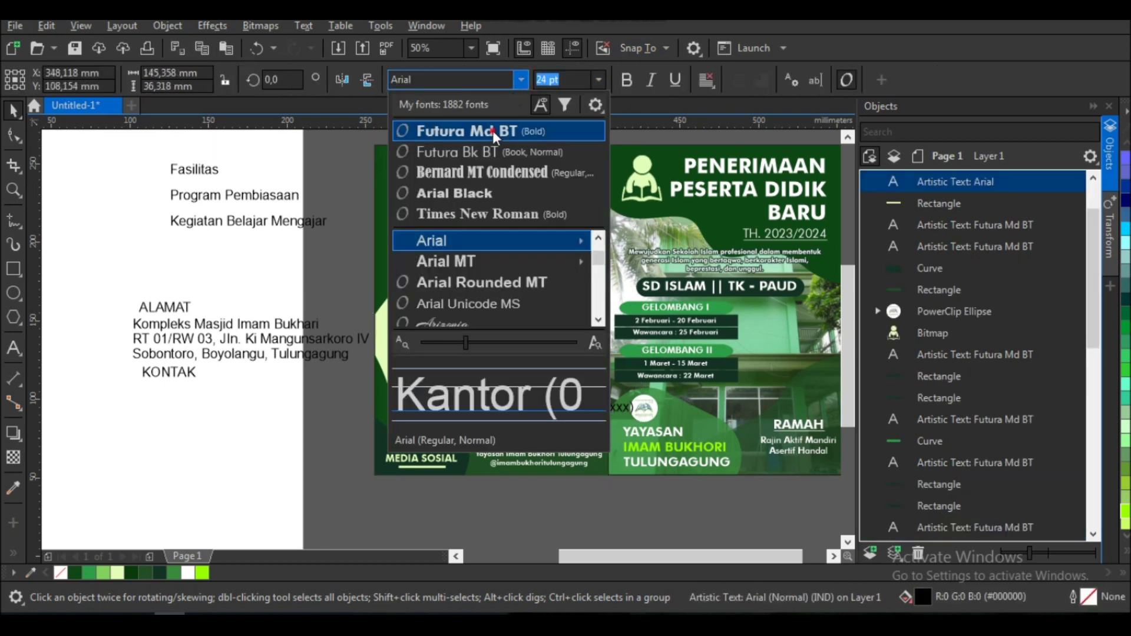
left_click(492, 130)
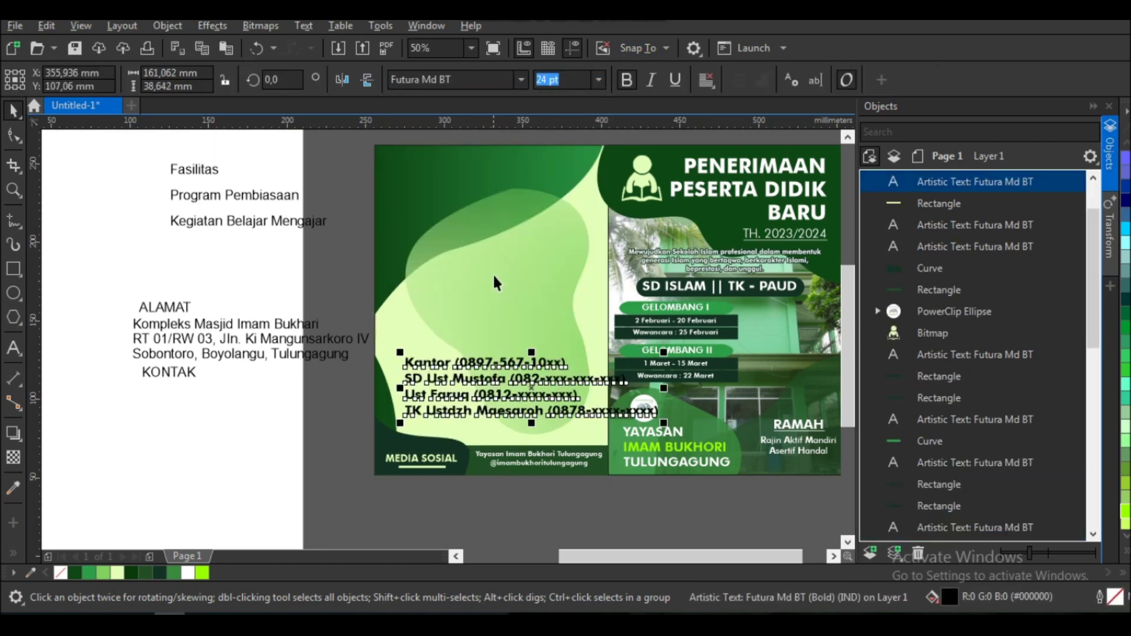
- Shrink the contact lines and position them just above the footer bar
scroll(524, 389, "up", 2)
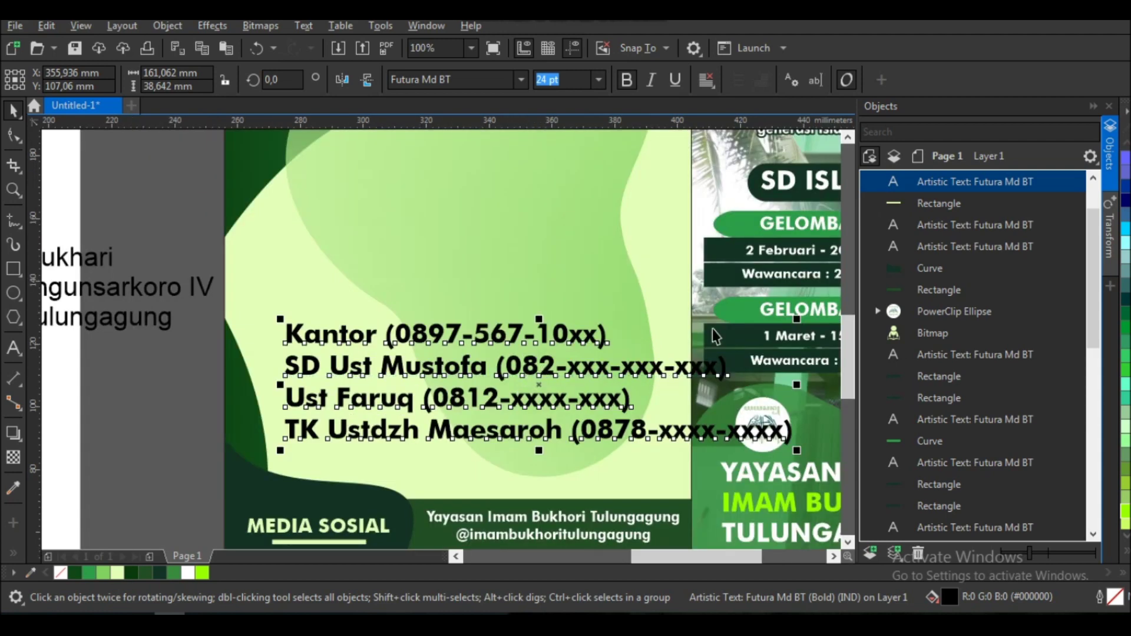
left_click(797, 323)
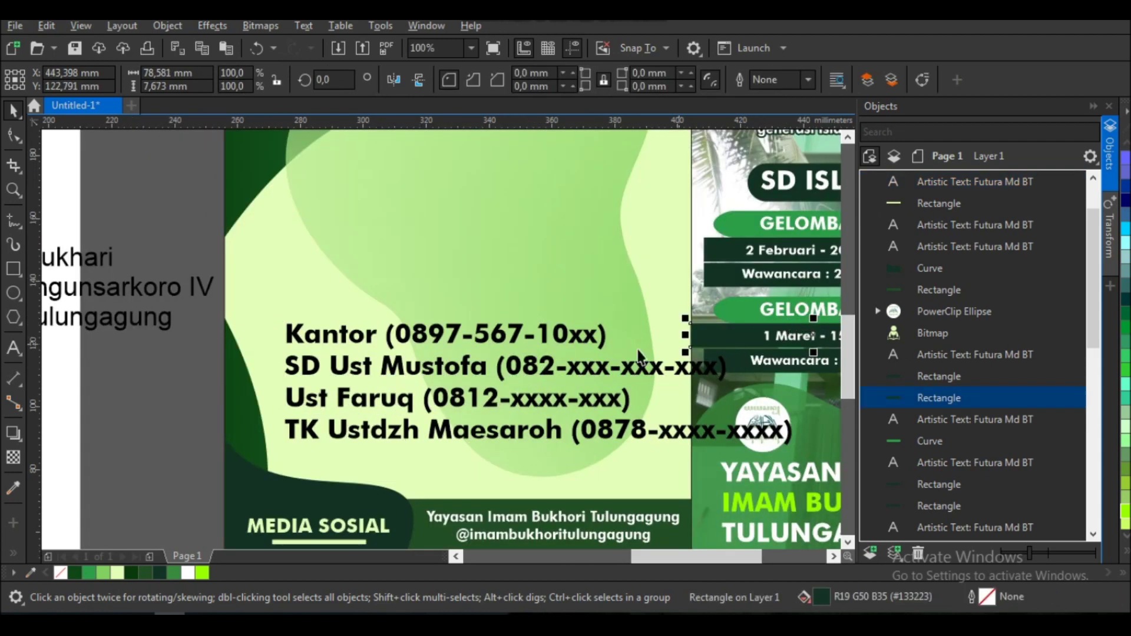
left_click(603, 342)
left_click_drag(795, 443, 715, 424)
left_click_drag(500, 383, 586, 393)
left_click_drag(701, 383, 671, 386)
scroll(530, 412, "down", 2)
scroll(513, 412, "up", 2)
left_click_drag(517, 404, 516, 446)
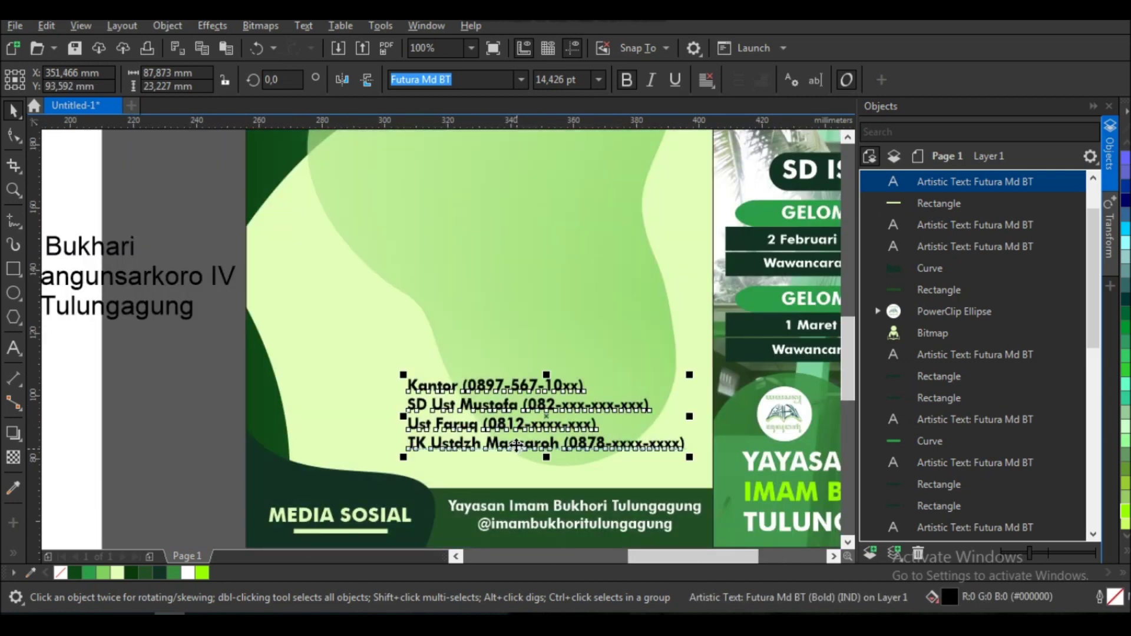
scroll(517, 446, "down", 2)
- Copy the MEDIA SOSIAL heading with its underline bar above the contact lines
left_click(366, 468)
left_click_drag(437, 477, 437, 401)
right_click(437, 404)
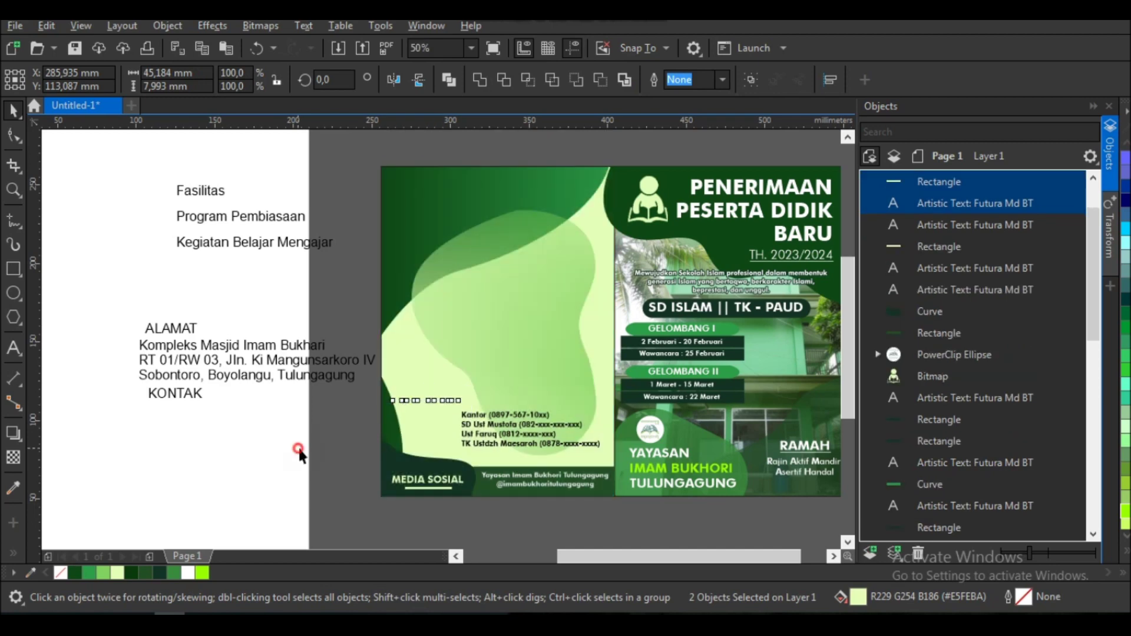
- Undo the last change, then replace the copied heading's text, typing 'ko'
key("ctrl+z")
scroll(427, 411, "up", 2)
double_click(435, 383)
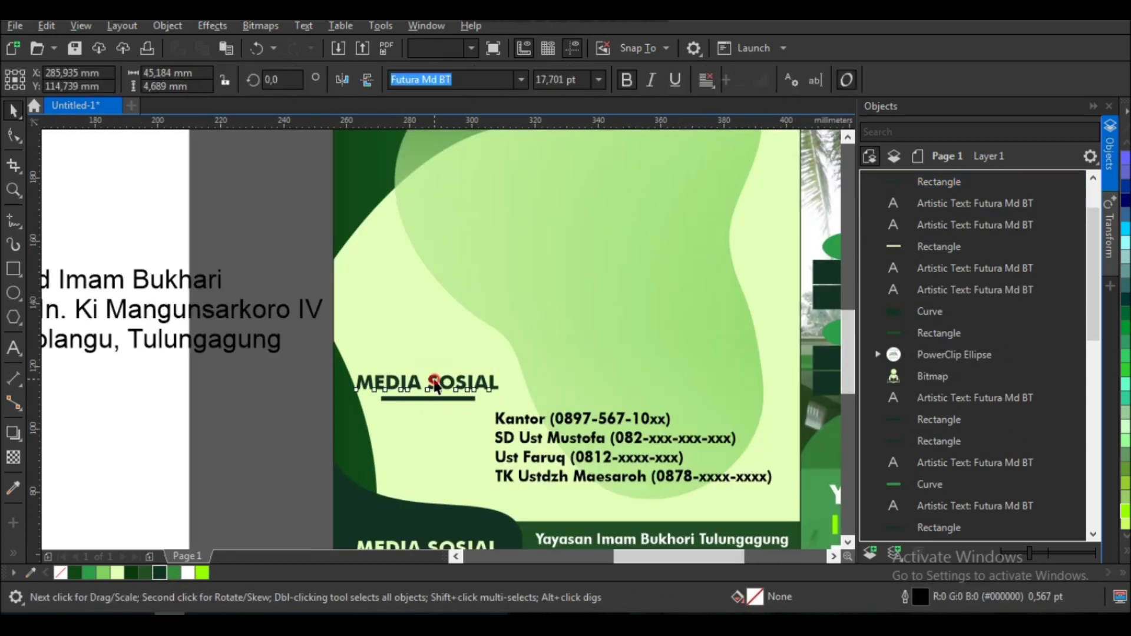
key("ctrl+a")
type("ko")
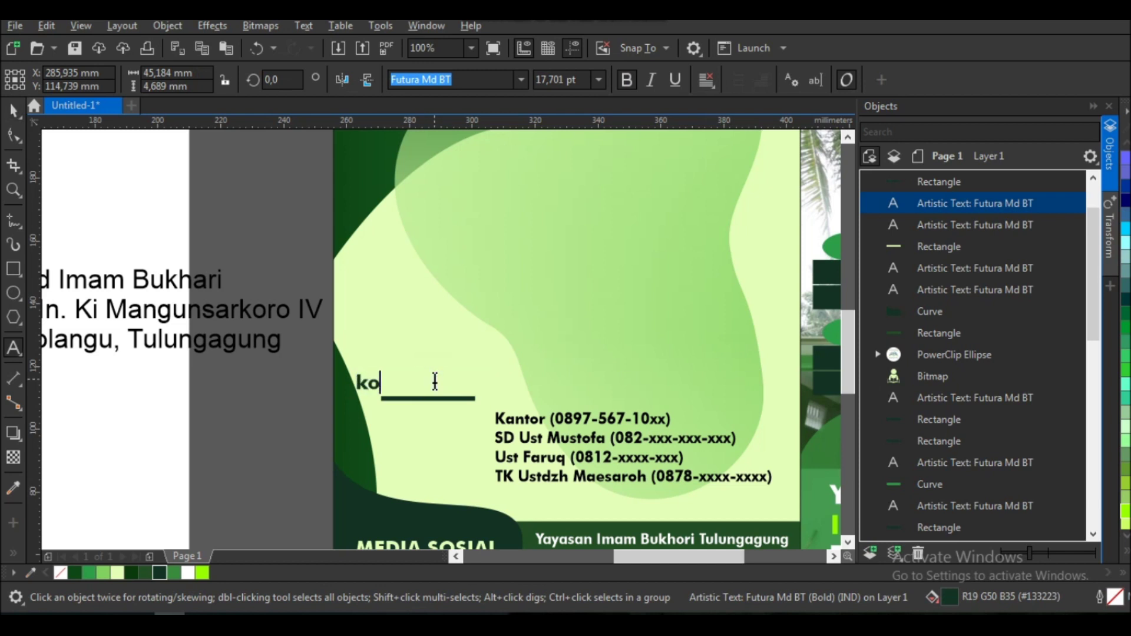
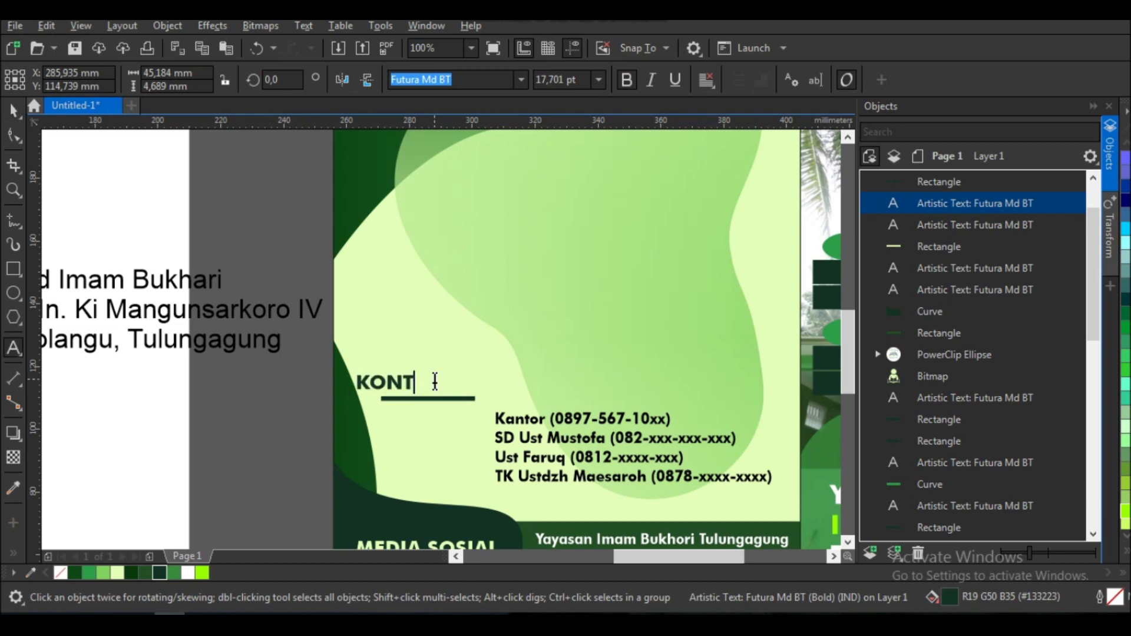
- Finish the KONTAK heading and shorten the underline beneath it
left_click(13, 110)
left_click(707, 80)
left_click(738, 146)
scroll(464, 401, "down", 2)
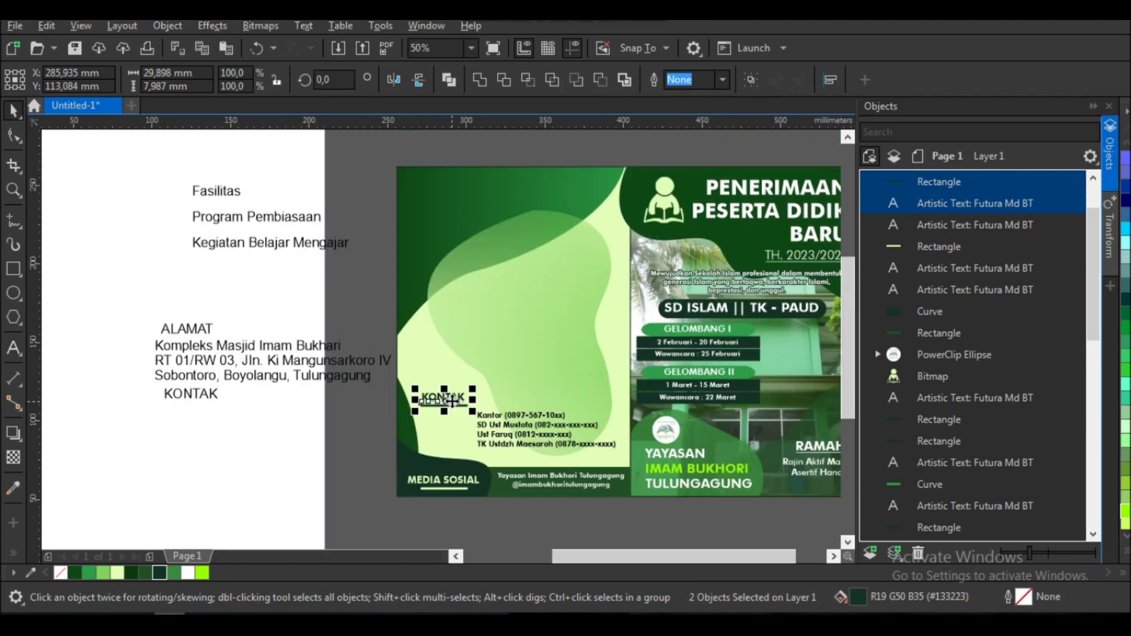
left_click(334, 448)
scroll(443, 408, "up", 2)
left_click(465, 389)
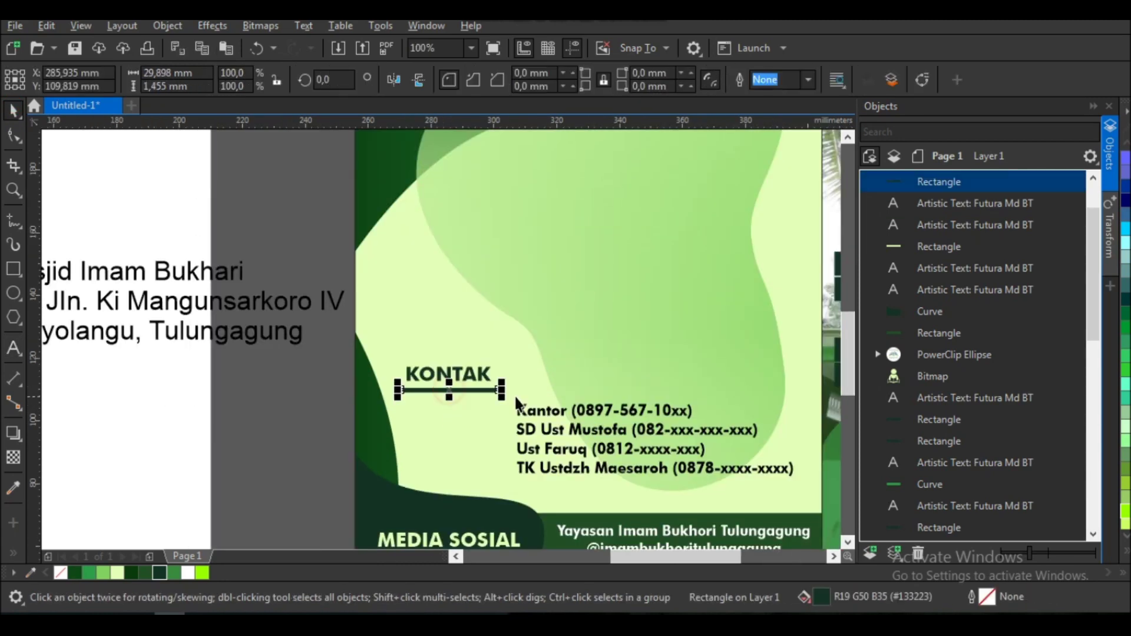
mouse_move(492, 387)
left_mouse_down()
mouse_move(465, 389)
mouse_move(467, 354)
left_mouse_up()
left_click(261, 429)
scroll(260, 429, "down", 2)
scroll(437, 453, "up", 2)
- Increase the line spacing of the contact list beside KONTAK
left_click(14, 136)
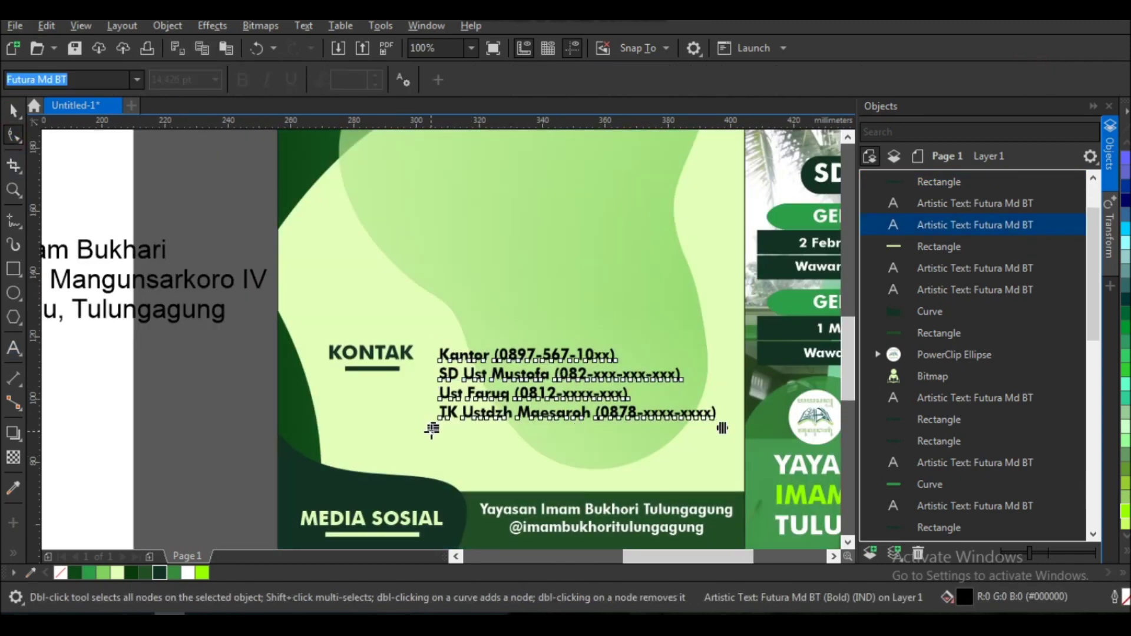
left_click_drag(434, 428, 434, 439)
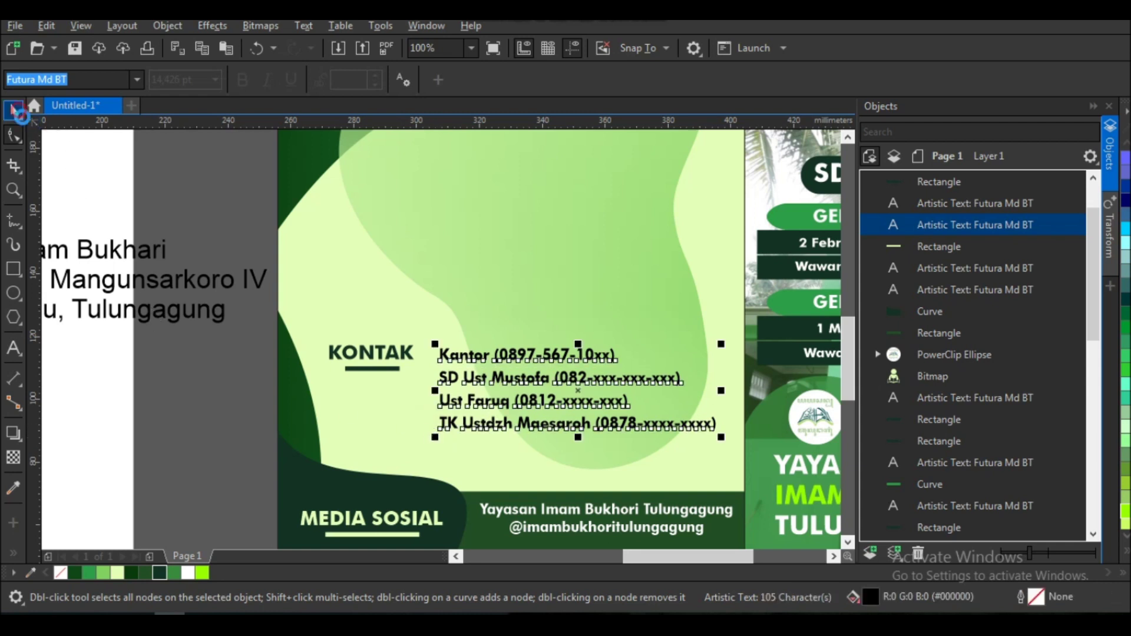
left_click(14, 109)
scroll(377, 366, "down", 2)
left_click(143, 483)
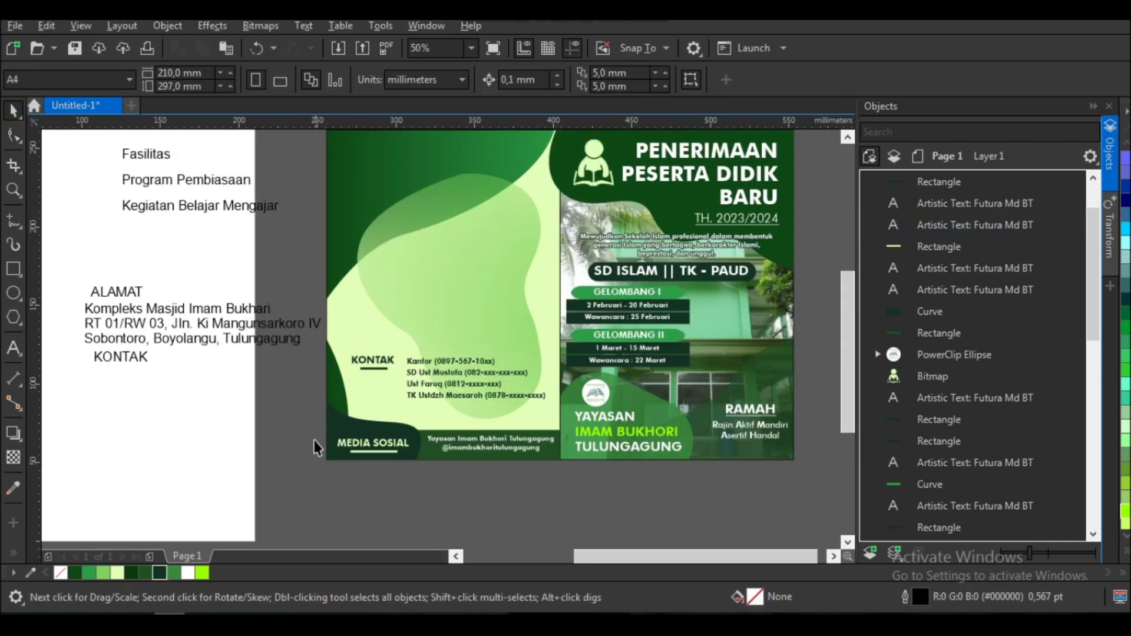
scroll(373, 375, "up", 2)
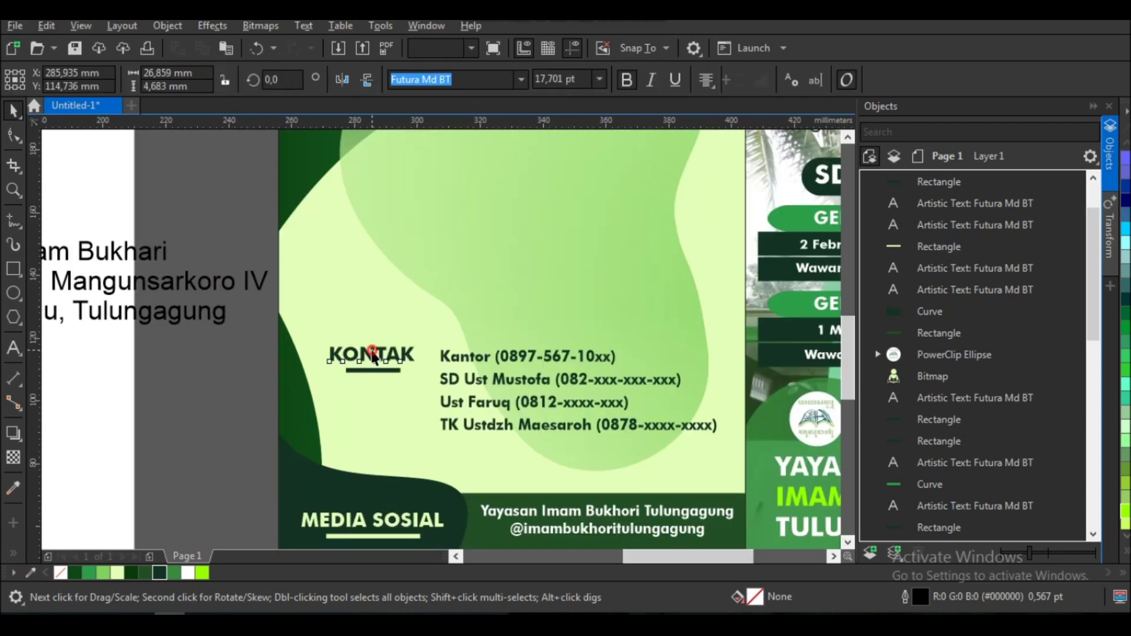
- Add a period after 'Ust' so the contact list reads 'SD Ust. Mustofa'
left_click(371, 352)
scroll(371, 352, "up", 2)
left_click(407, 384, "shift")
scroll(407, 384, "down", 1)
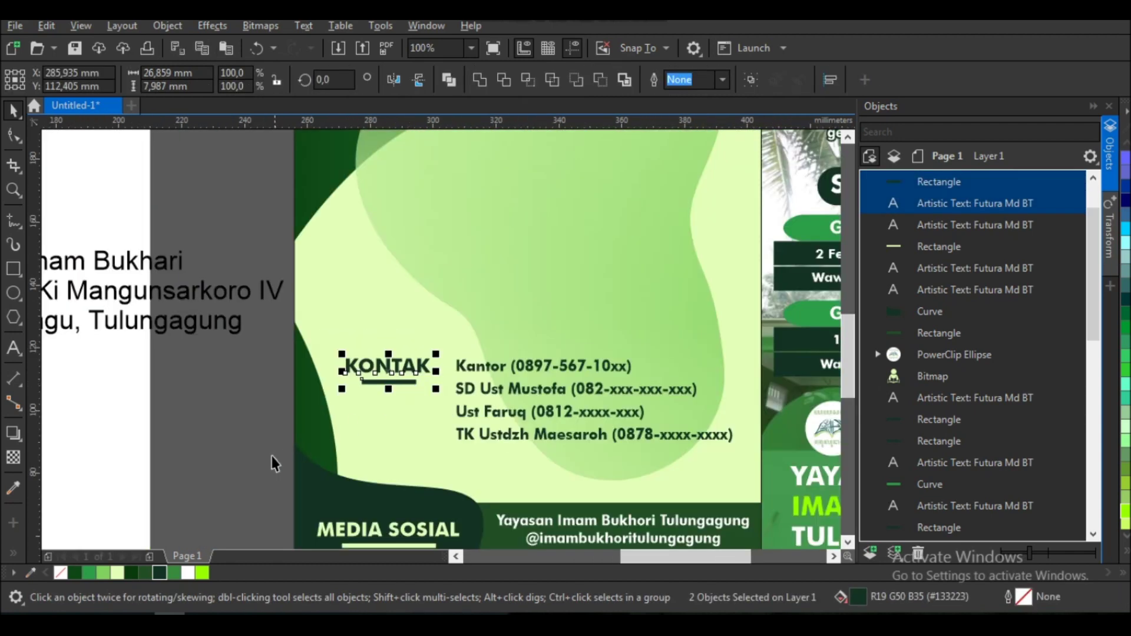
left_click(273, 459)
double_click(507, 412)
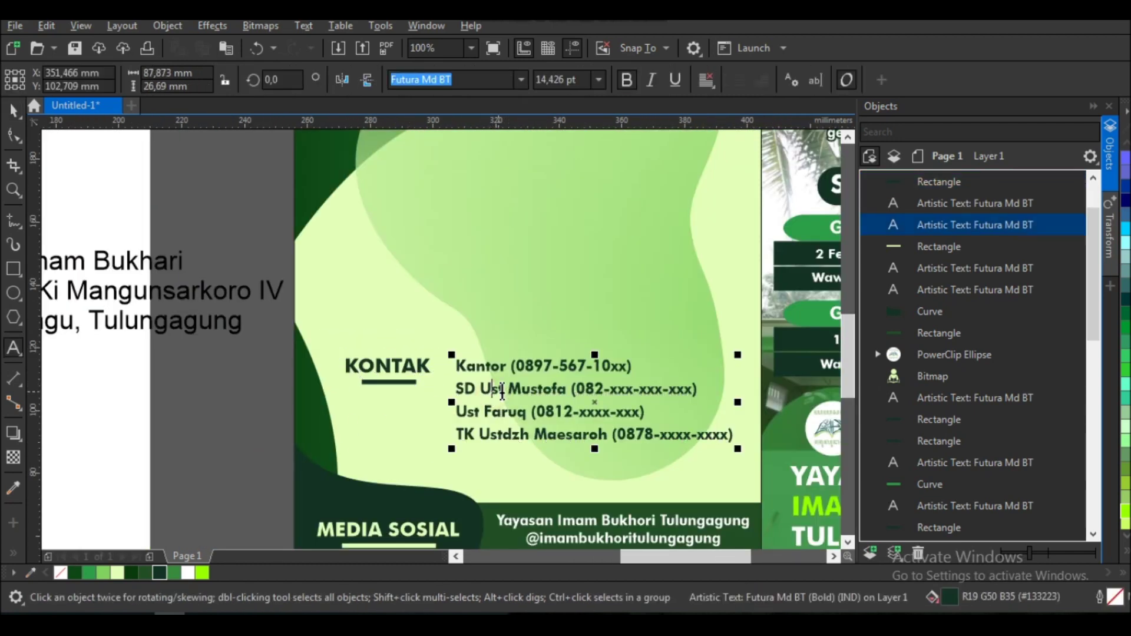
type(".")
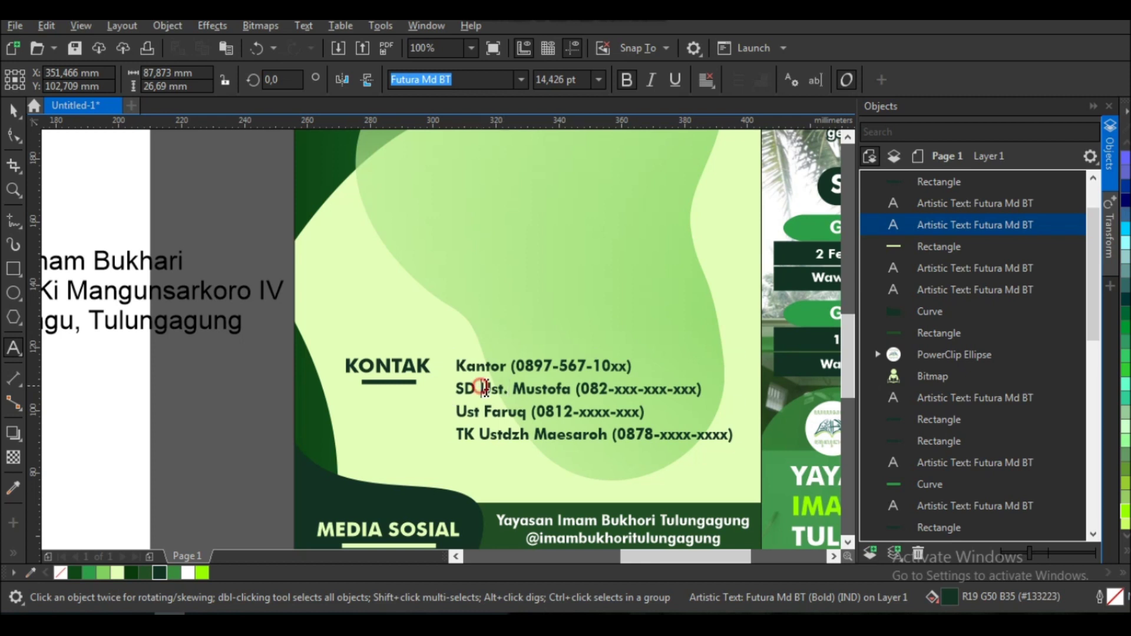
- Make the staff names and numbers in the contact list regular weight
left_click_drag(569, 391, 625, 412)
key("ctrl+b")
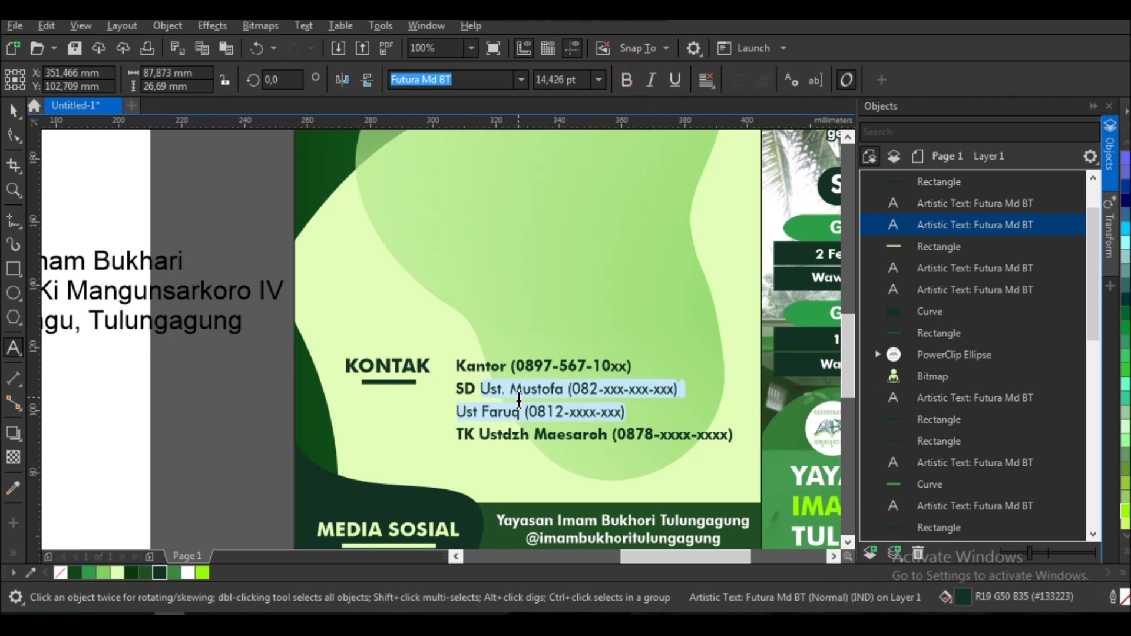
left_click(456, 413)
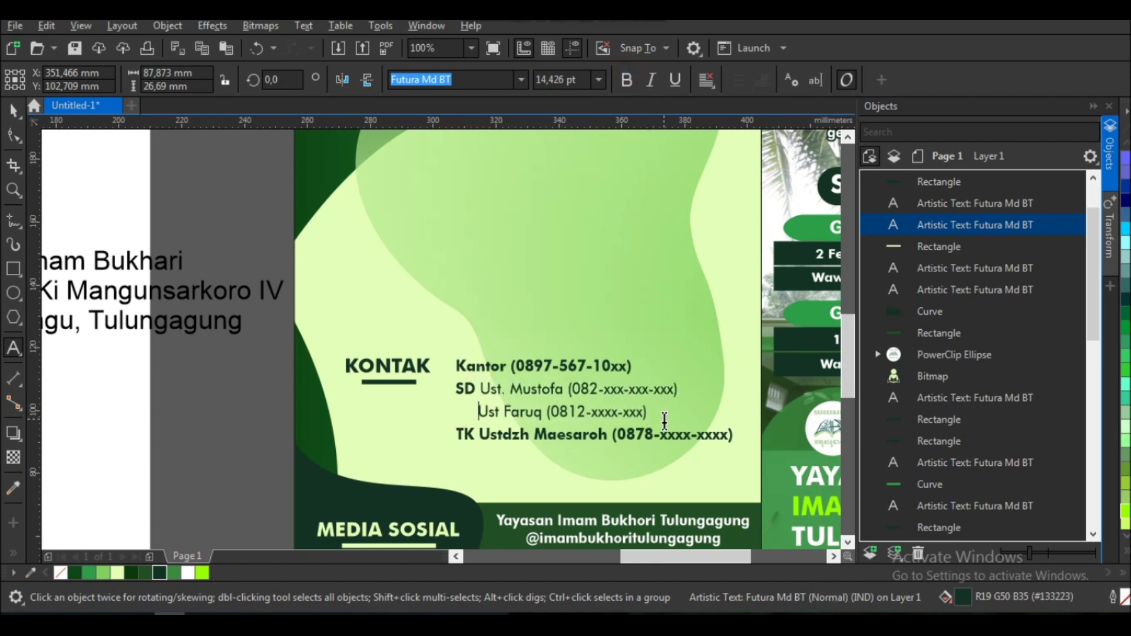
left_click_drag(481, 434, 584, 434)
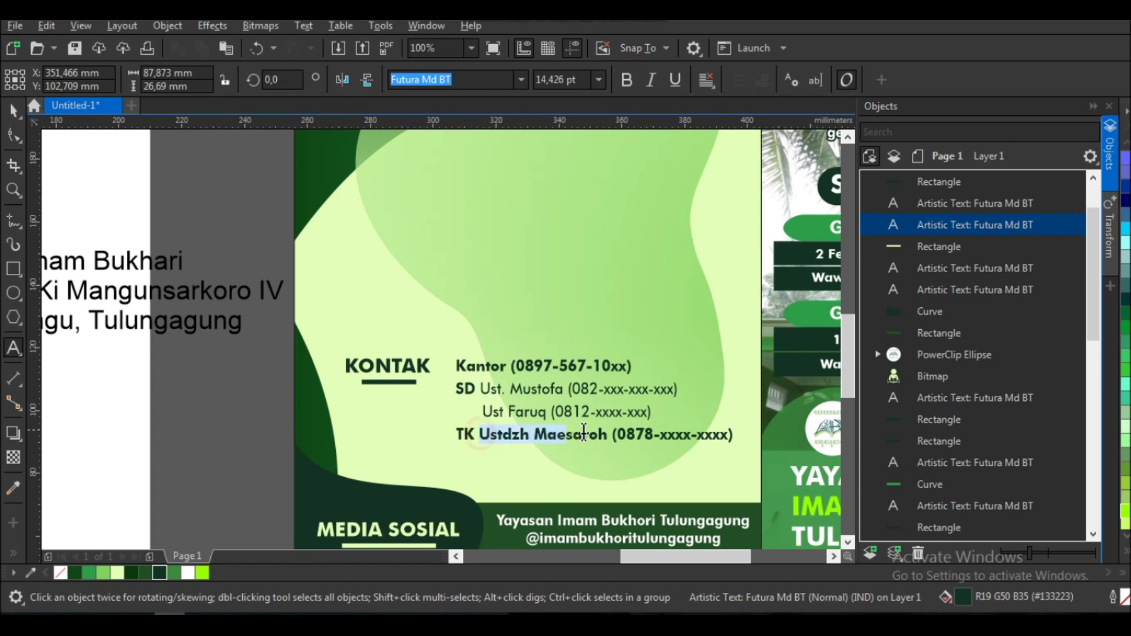
left_click(626, 80)
left_click(538, 436)
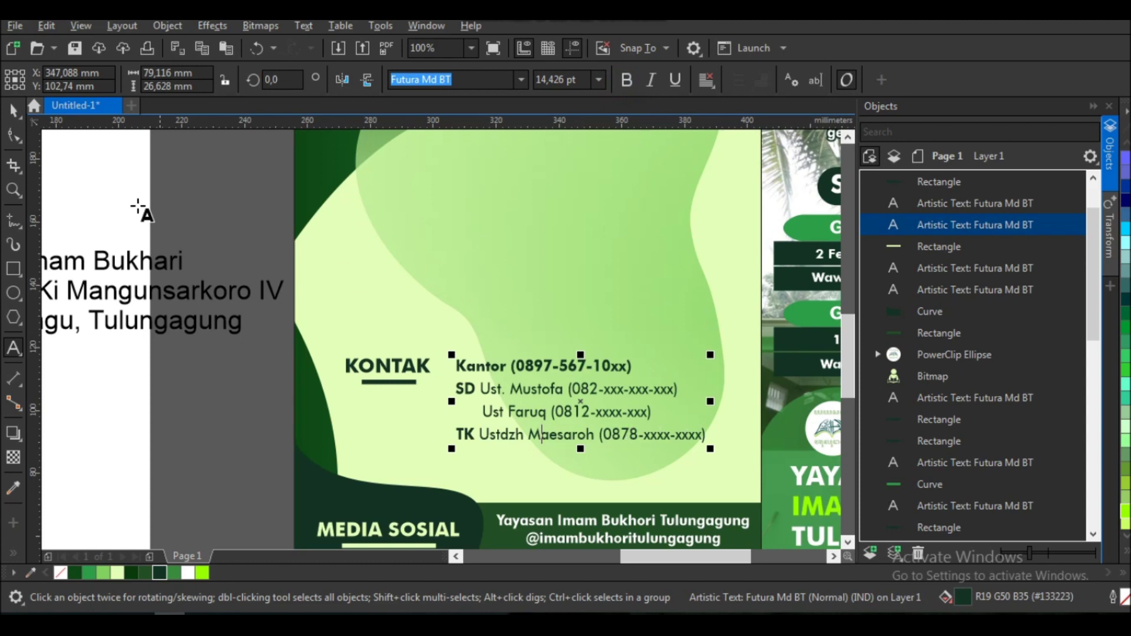
left_click(13, 110)
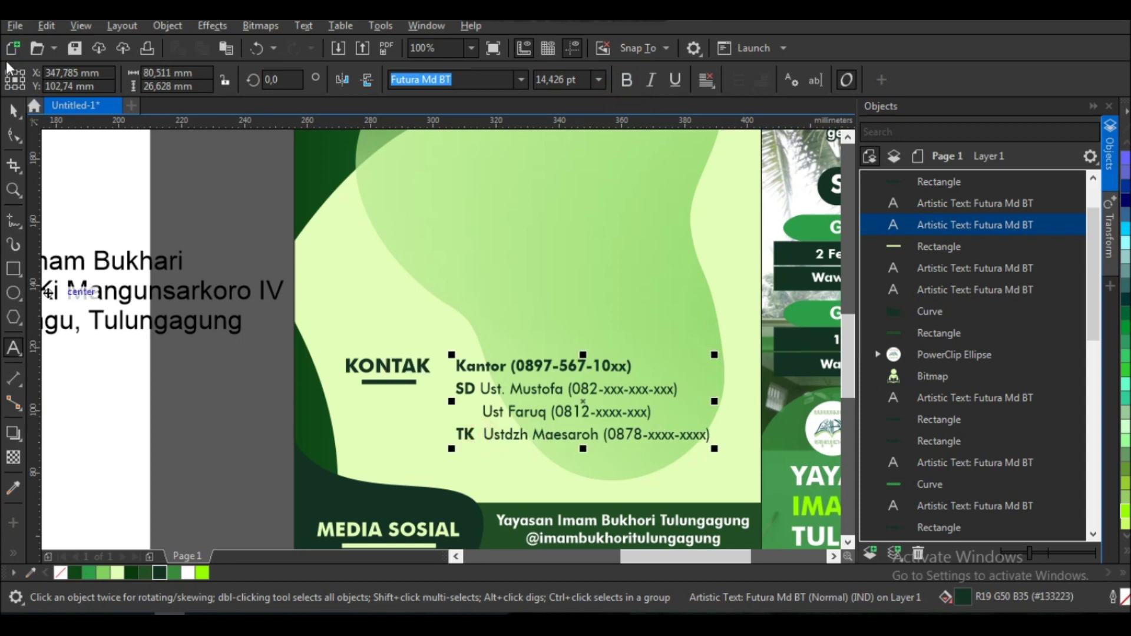
- Enlarge the contact text block slightly from its corner handle
scroll(494, 372, "down", 2)
scroll(495, 373, "up", 2)
left_click(274, 424)
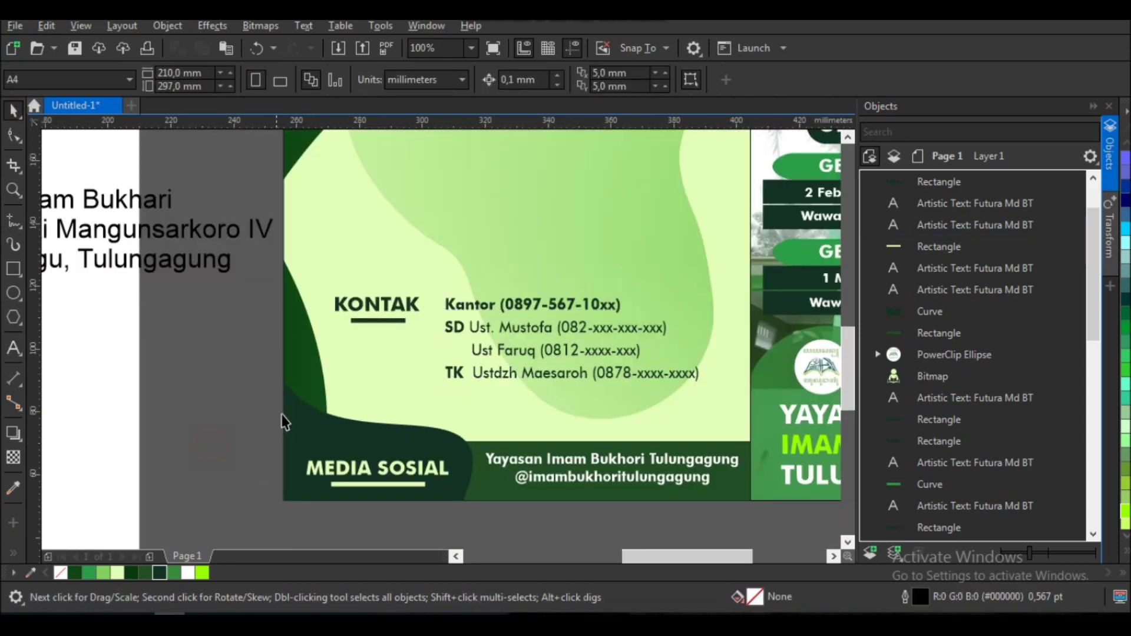
scroll(514, 421, "down", 2)
left_click(491, 362)
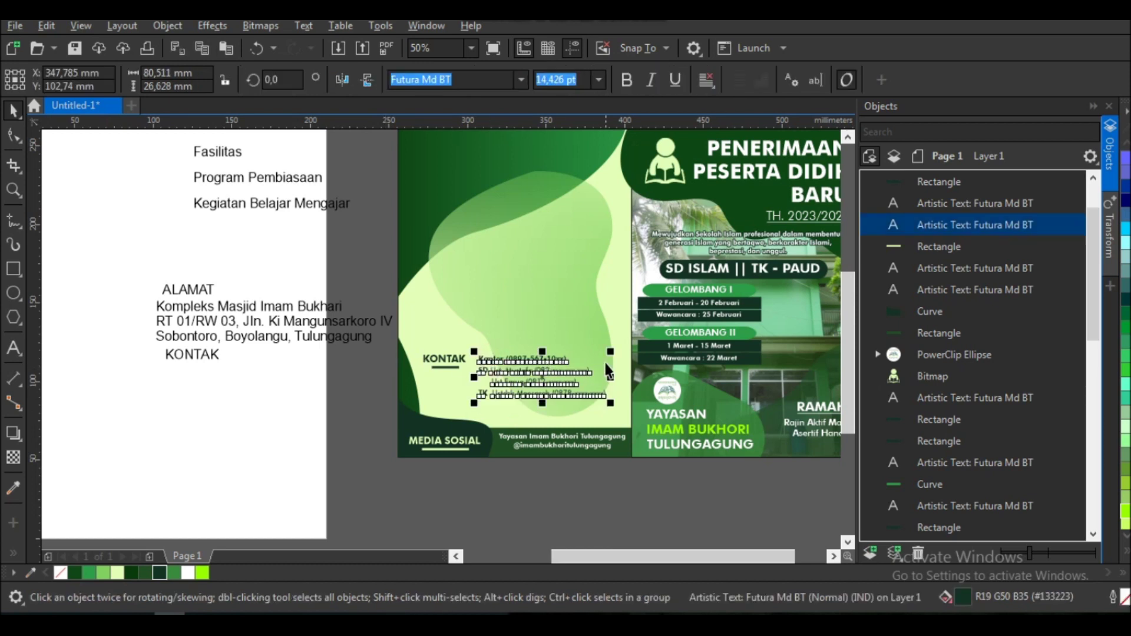
left_click_drag(616, 405, 632, 424)
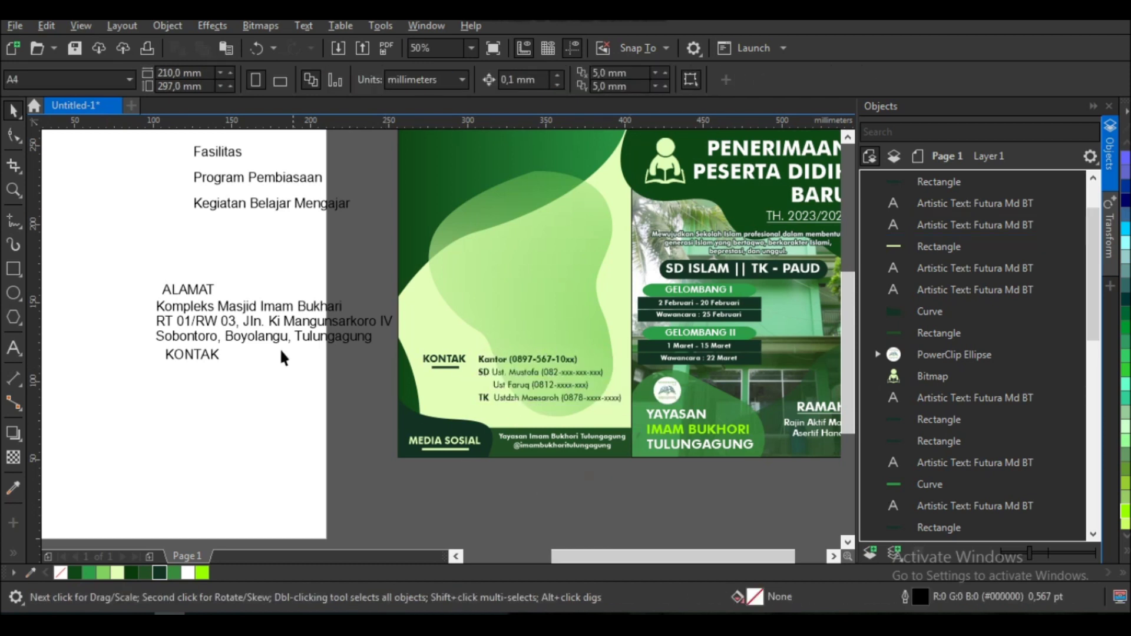
- Copy the underlined KONTAK heading upward and retype it as ALAMAT
left_click(253, 322)
mouse_move(361, 382)
left_mouse_down()
mouse_move(469, 352)
mouse_move(447, 295)
left_mouse_up()
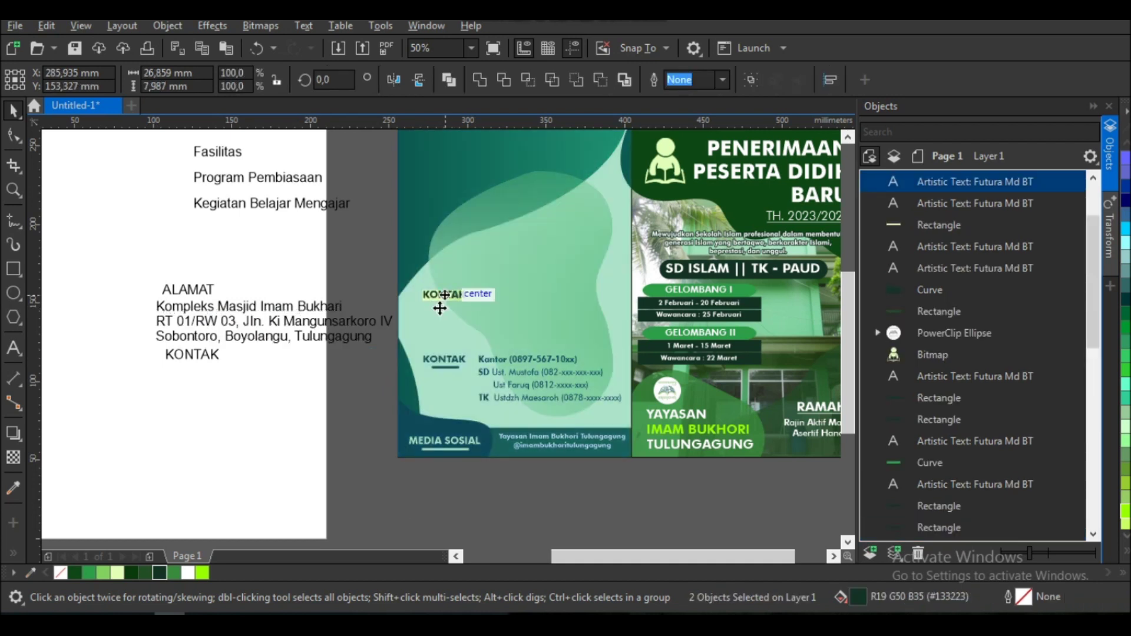
double_click(447, 295)
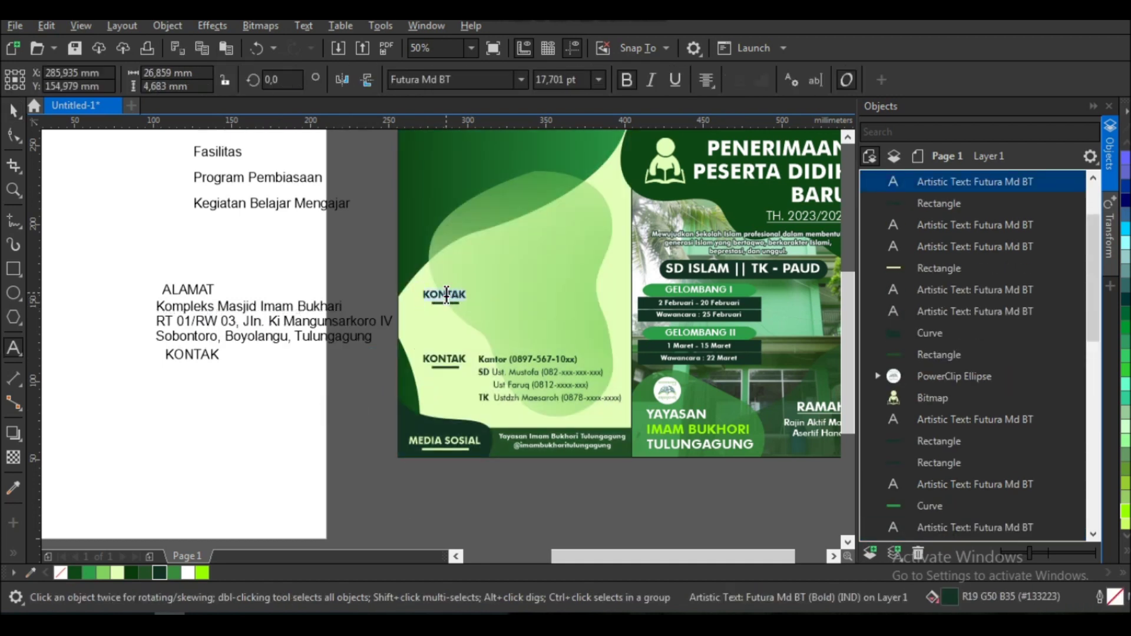
type("ALAMAT")
key("ctrl+space")
- Move the address block under ALAMAT and set it to Futura Md BT
left_click(228, 320)
left_click_drag(228, 320, 495, 319)
left_click(521, 80)
left_click(507, 136)
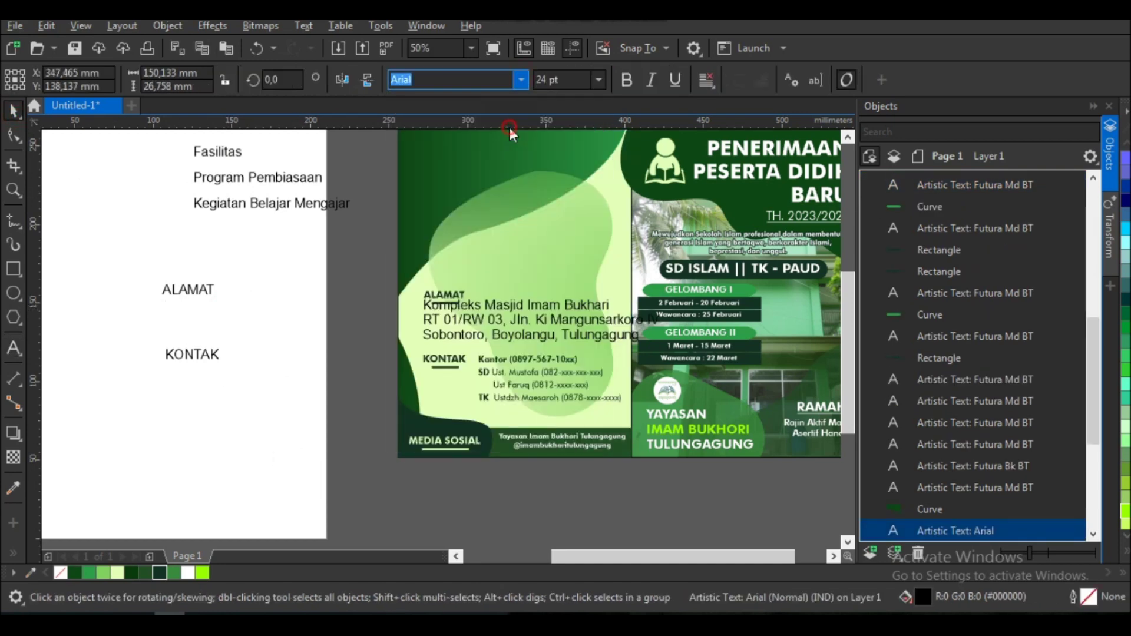
- Set the contact list text to 16 pt
left_click(547, 380)
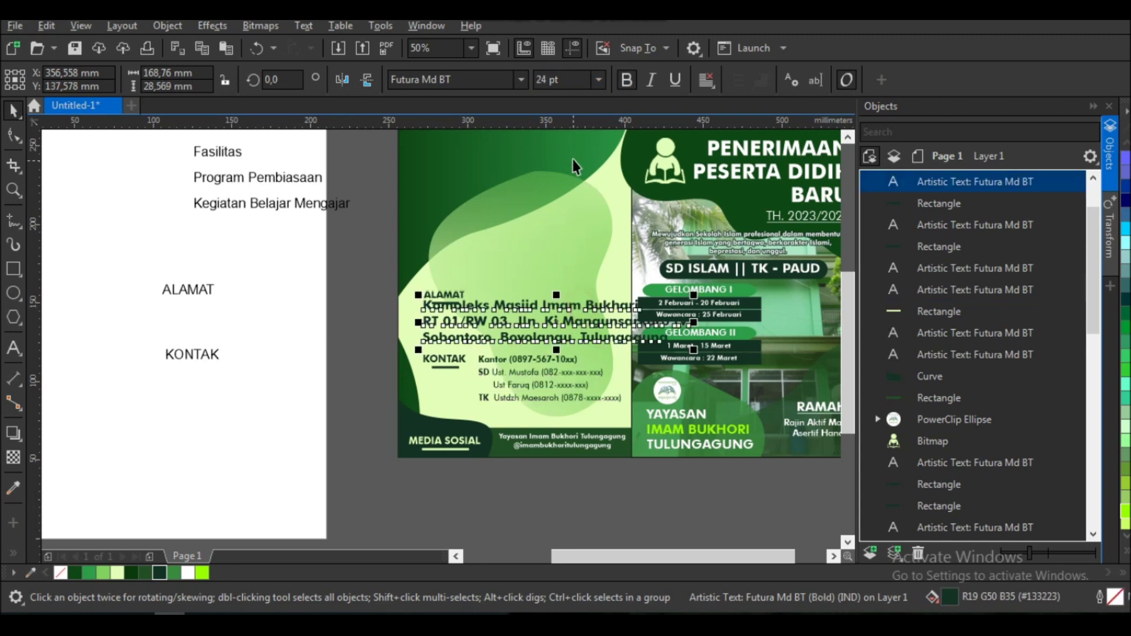
left_click(599, 80)
left_click(572, 239)
- Shift the address block right so it sits under the ALAMAT heading
left_click(546, 329)
scroll(547, 329, "up", 2)
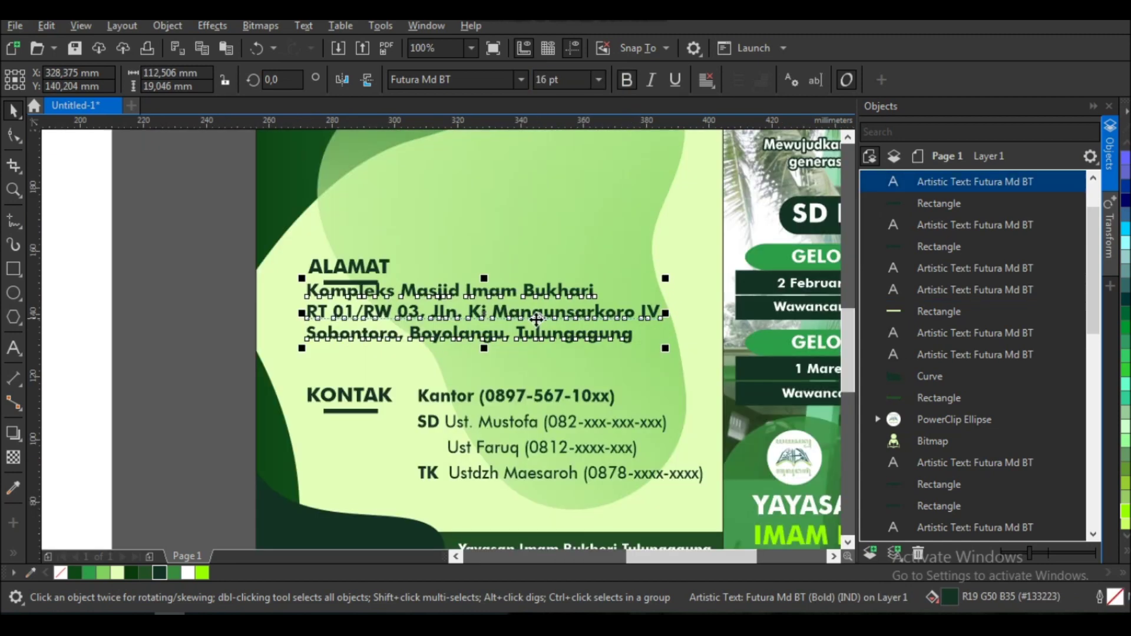
mouse_move(411, 291)
left_mouse_down()
mouse_move(488, 302)
mouse_move(469, 301)
mouse_move(469, 290)
mouse_move(460, 323)
left_mouse_up()
scroll(461, 323, "down", 2)
left_click(335, 438)
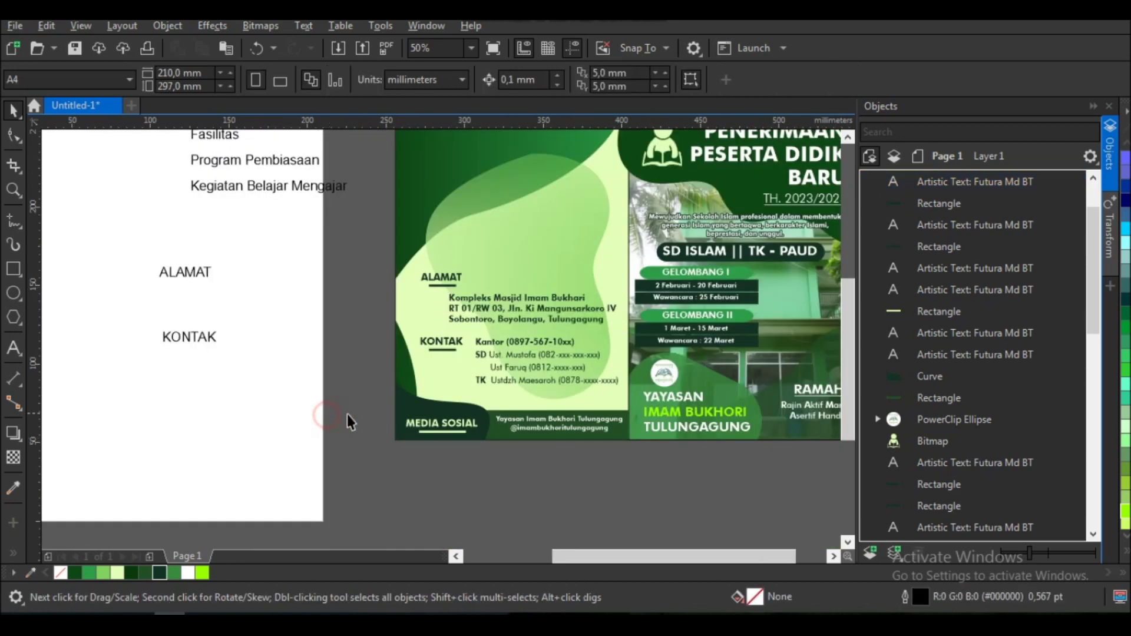
scroll(353, 413, "down", 1)
scroll(390, 323, "up", 1)
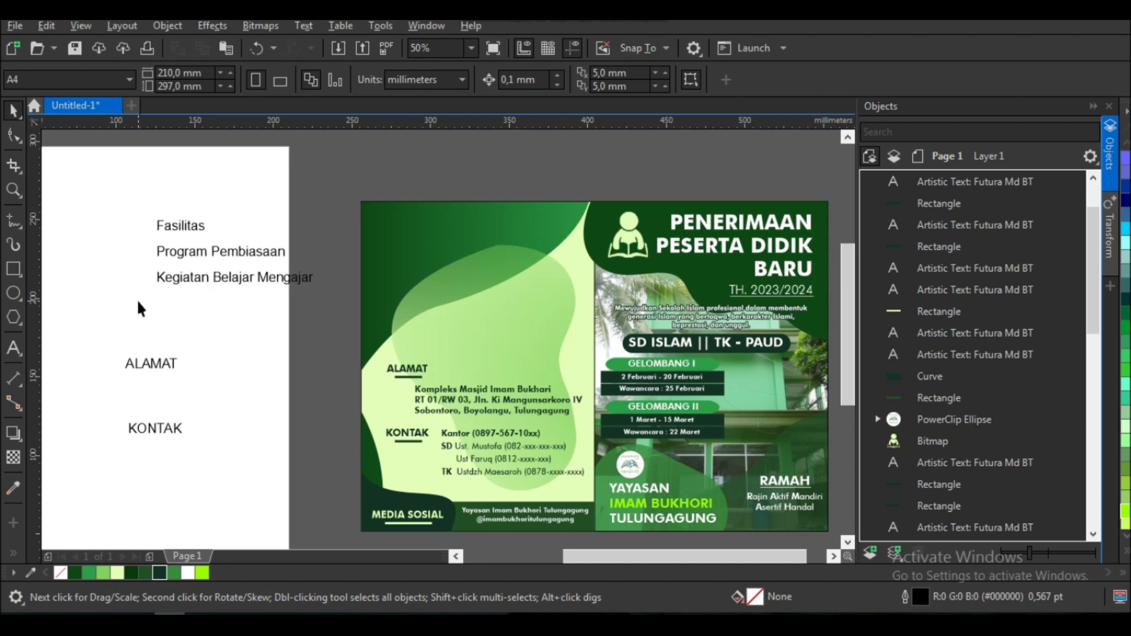
- Draw a rounded-corner rectangle near the flyer's top-left
left_click(12, 269)
left_click_drag(384, 228, 452, 277)
key("space")
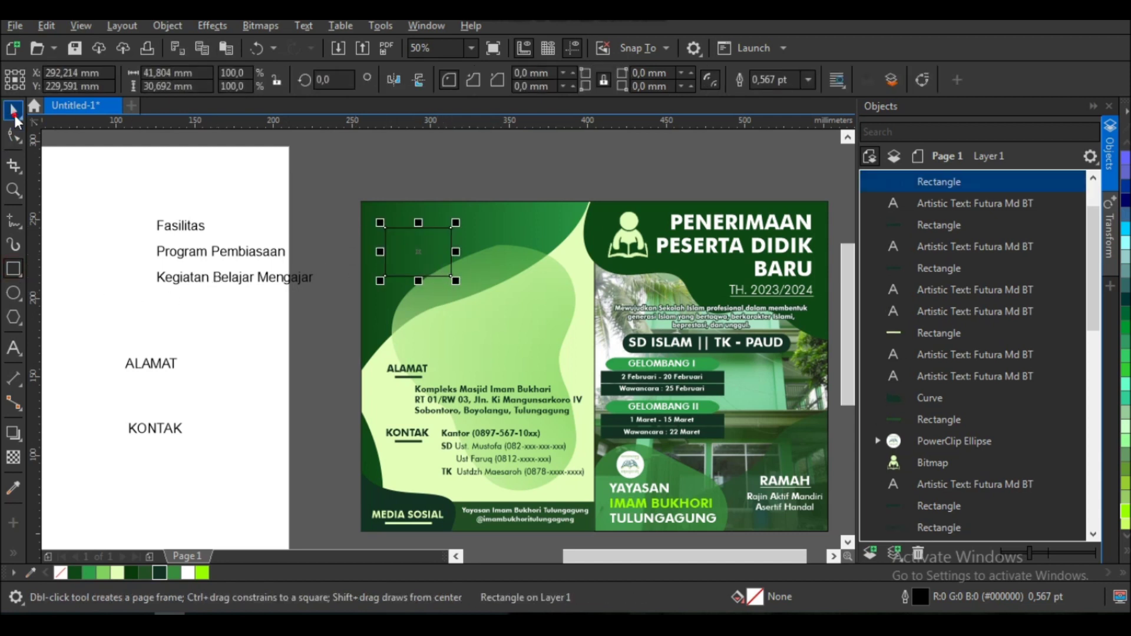
left_click_drag(385, 238, 458, 237)
key("ctrl+z")
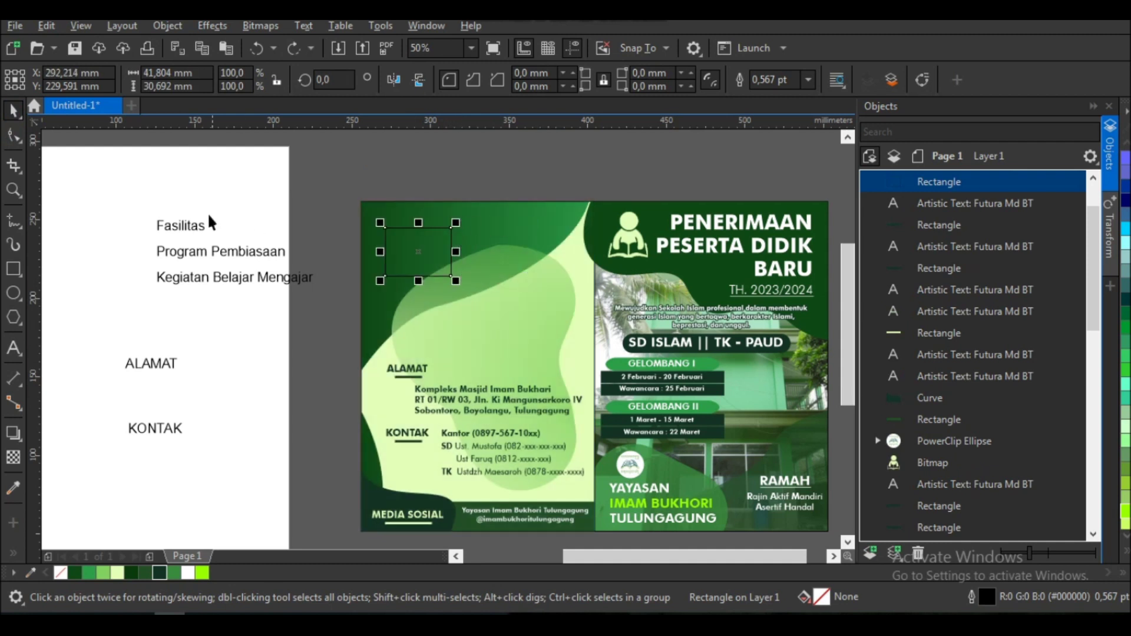
left_click(6, 134)
left_click_drag(387, 229, 394, 229)
left_click(21, 118)
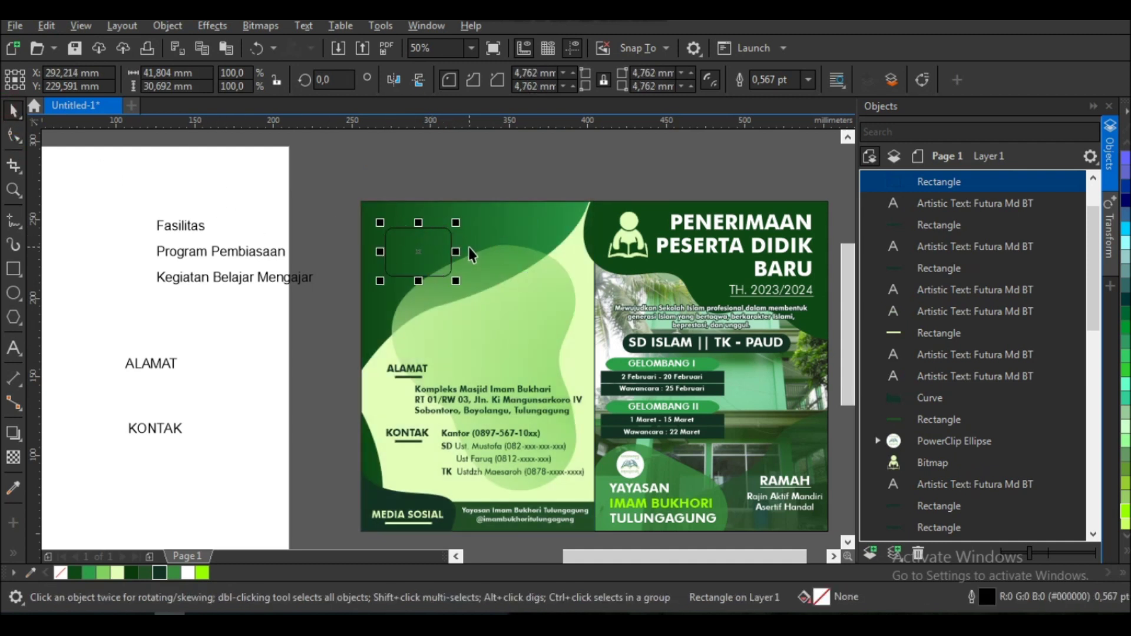
- Duplicate the rounded rectangle into a row of three and group them
left_click_drag(421, 244, 489, 243)
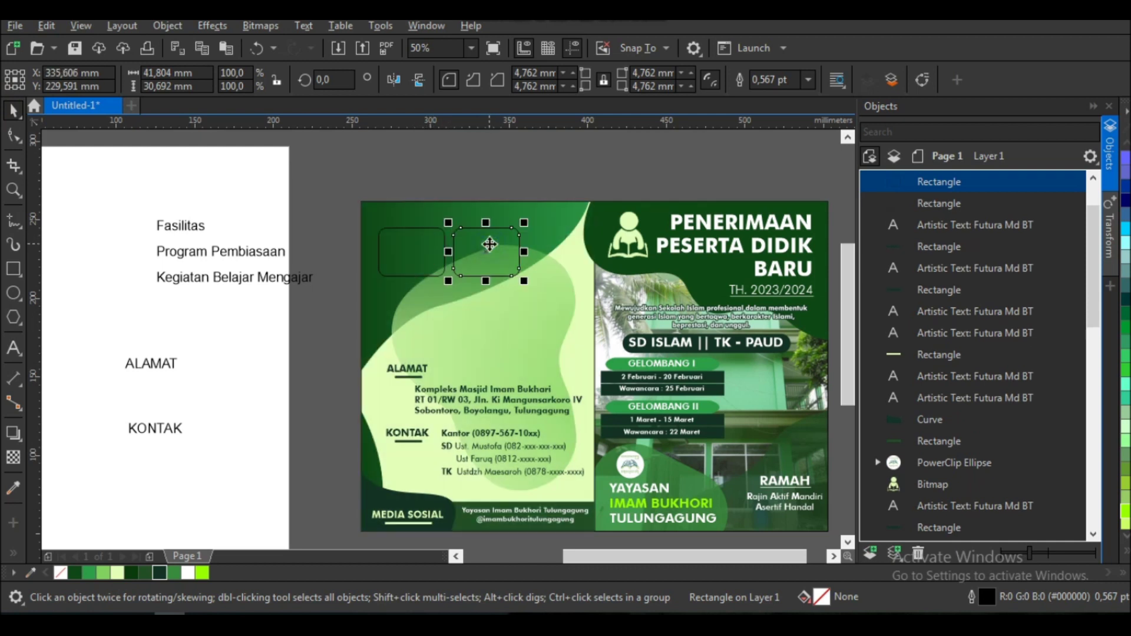
key("ctrl+r")
left_click(268, 393)
left_click_drag(602, 298, 586, 278)
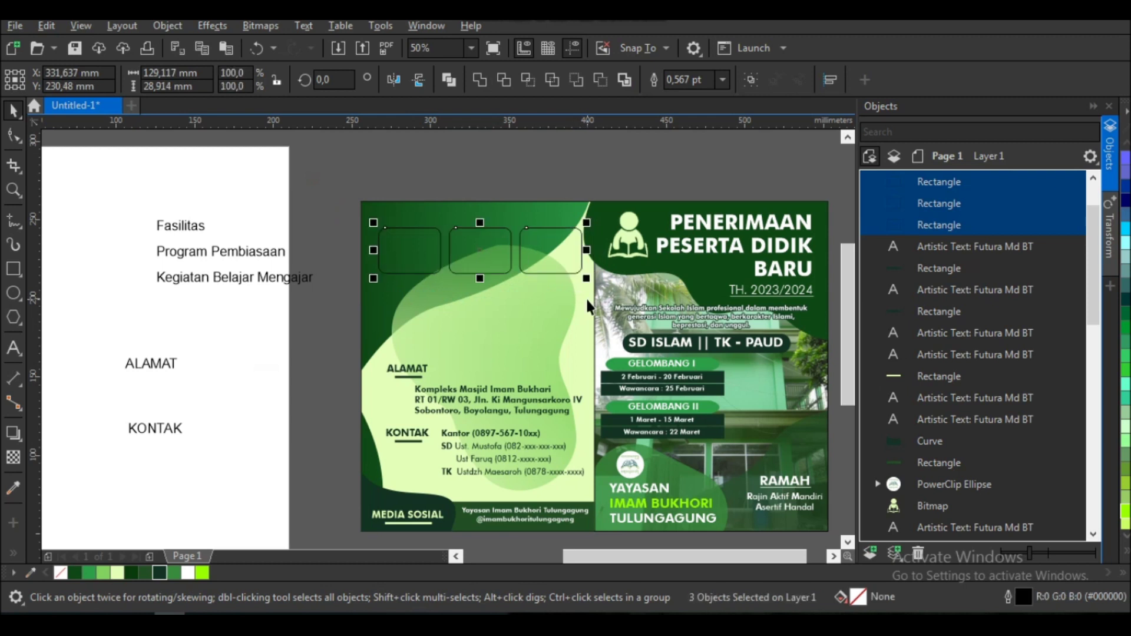
key("ctrl+g")
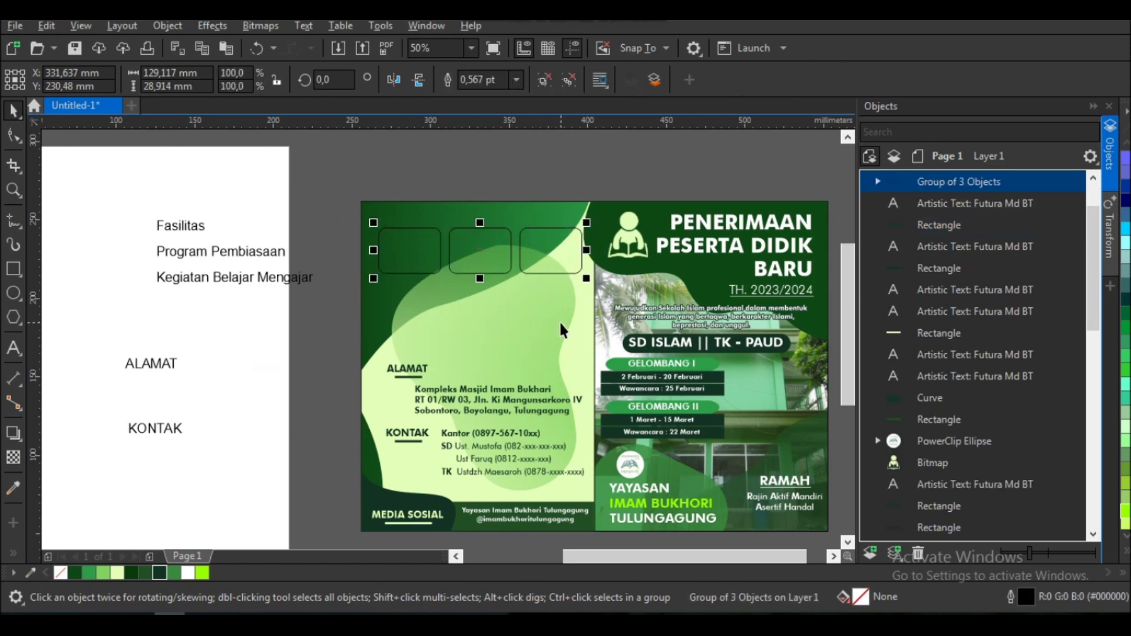
- Ungroup the three boxes and give them white 4 pt outlines
left_click(562, 324)
left_click_drag(551, 253, 549, 253)
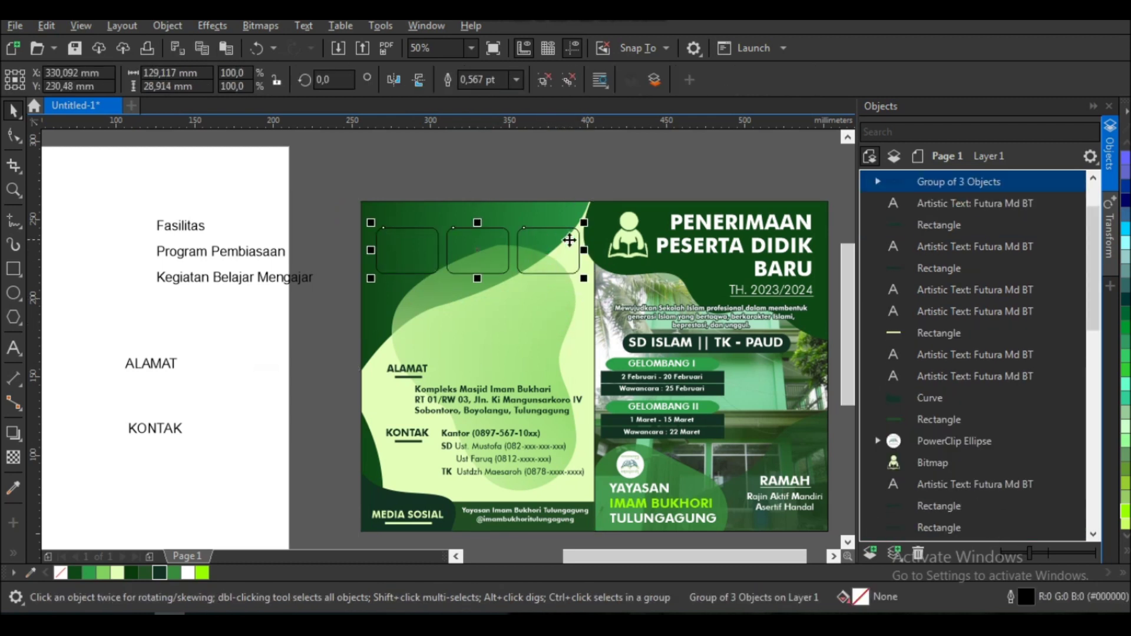
key("ctrl+u")
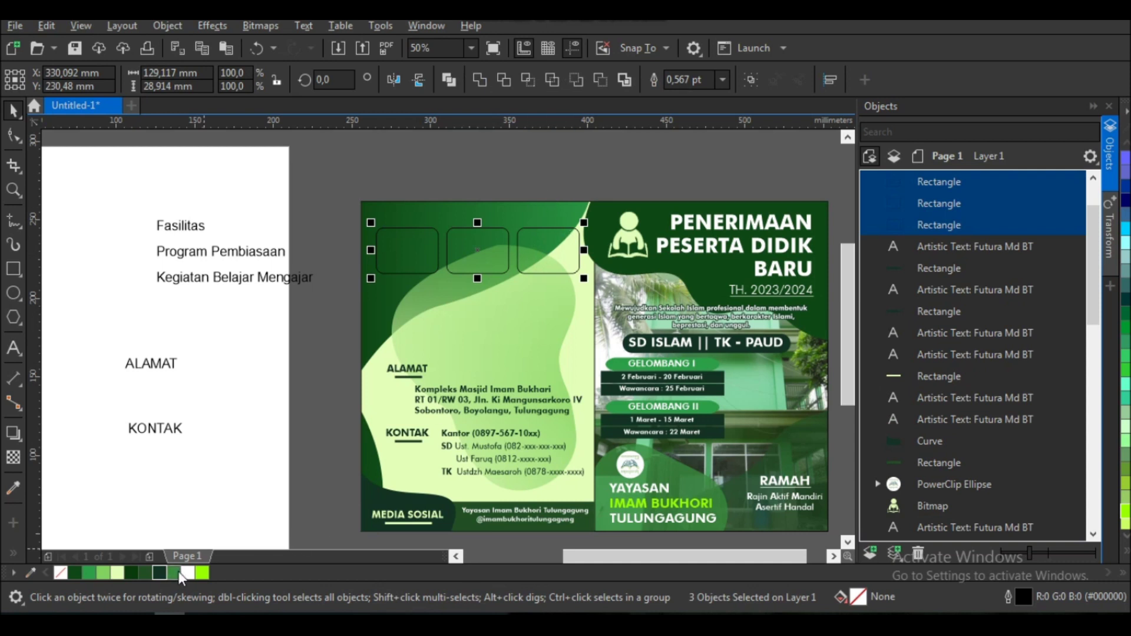
right_click(183, 574)
left_click(722, 79)
left_click(689, 140)
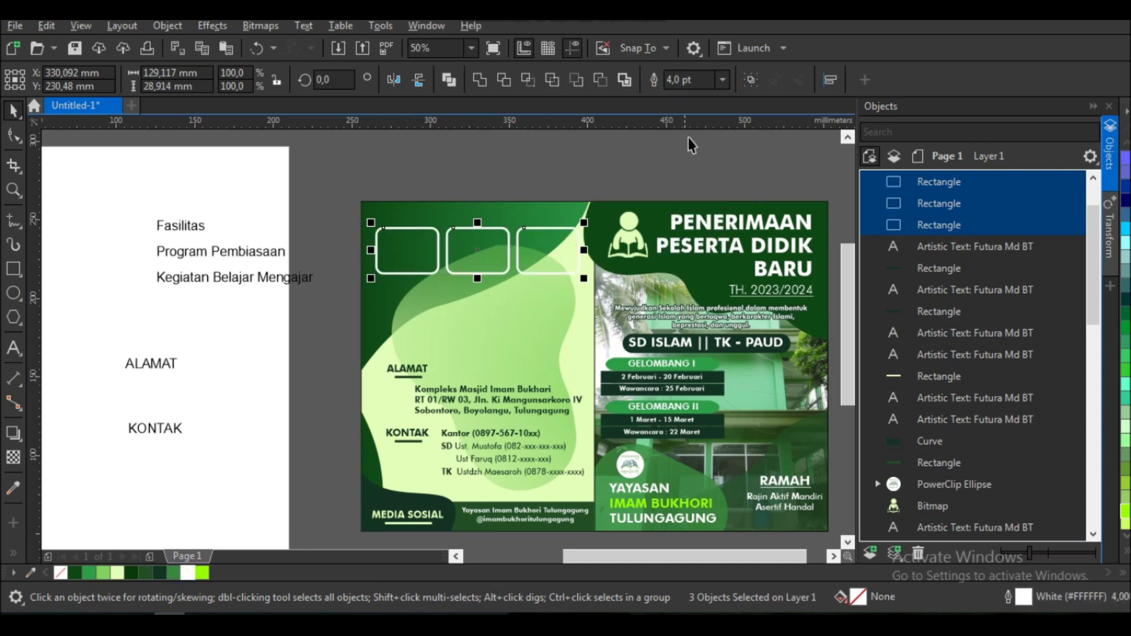
- Try copying the boxes below, then cancel the copy
left_click_drag(538, 258, 535, 311)
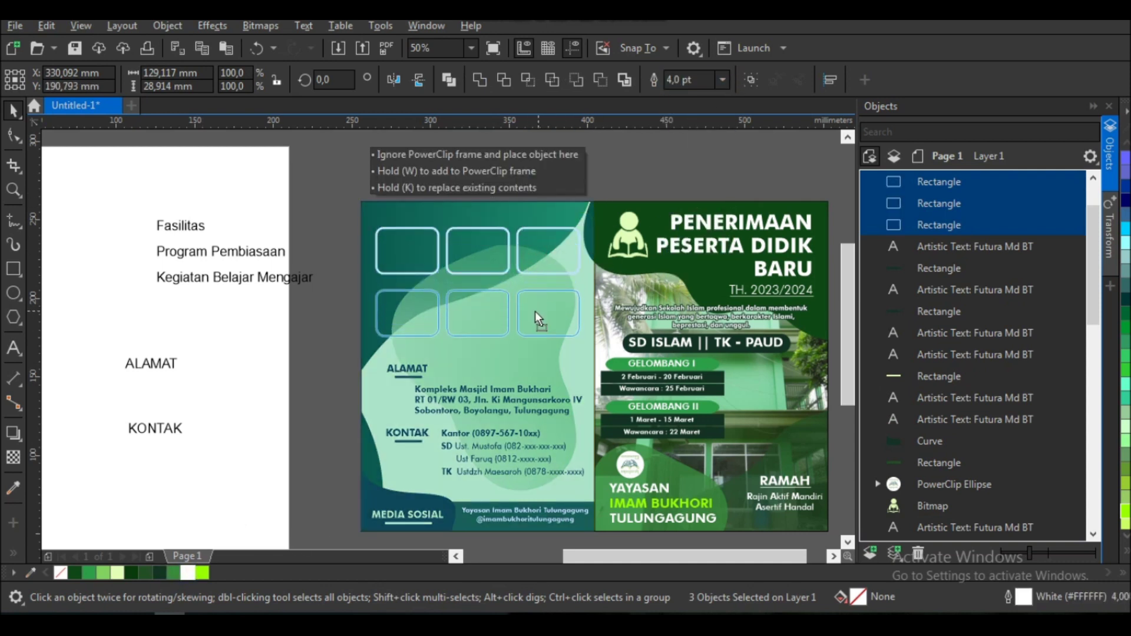
key("Escape")
key("Escape")
left_click(13, 268)
scroll(410, 214, "up", 1)
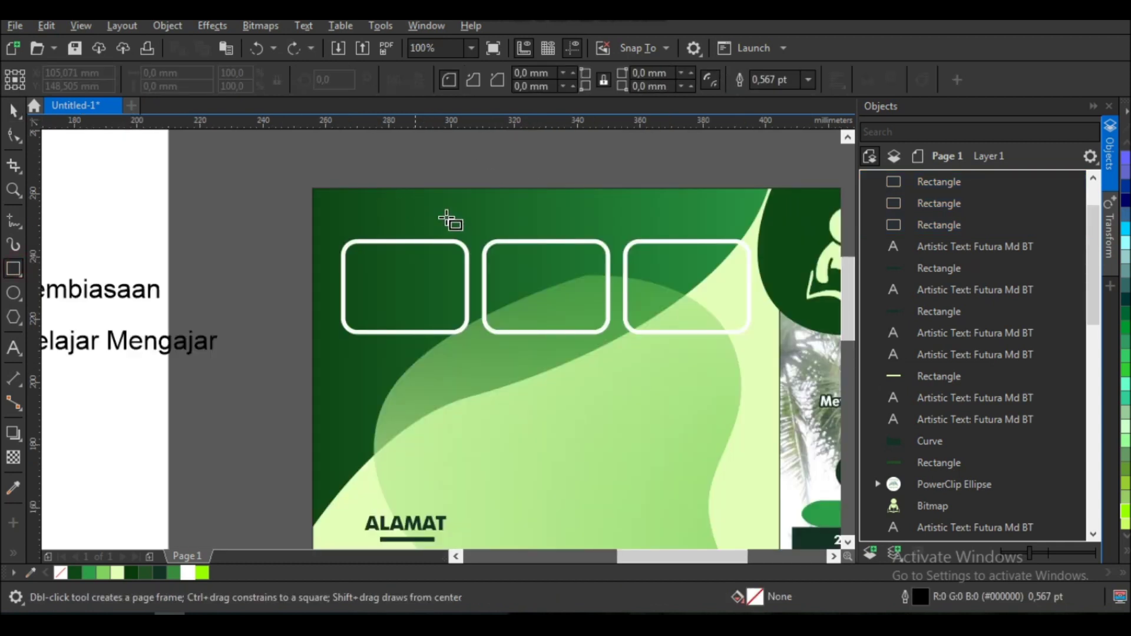
- Draw a thin rectangle above the middle box, convert it to curves, and notch both ends
left_click_drag(489, 209, 619, 235)
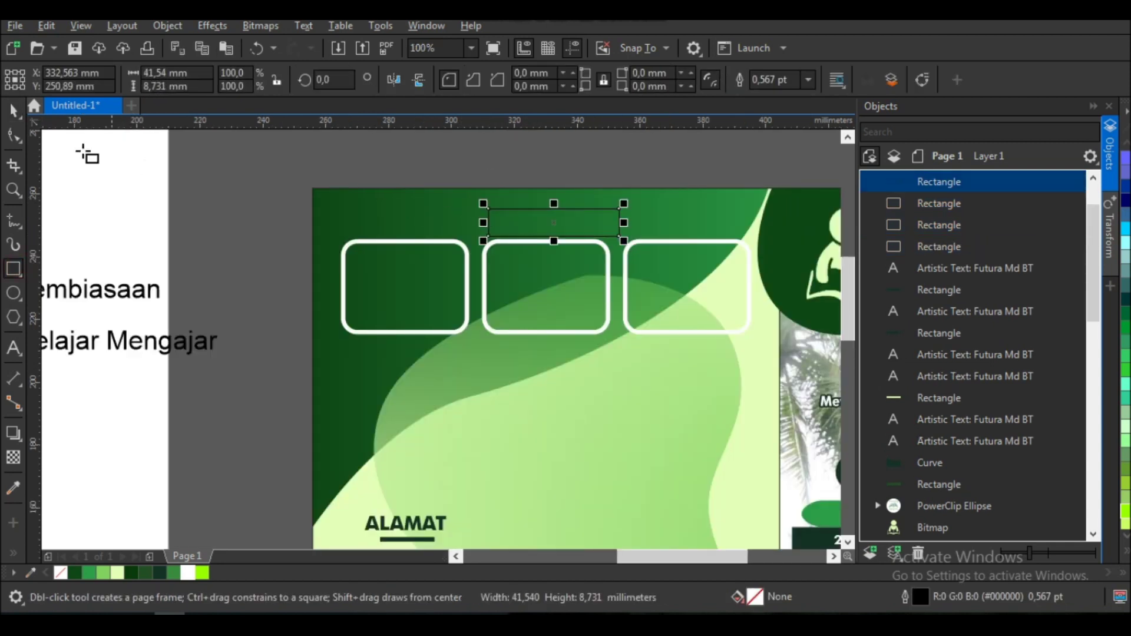
left_click(13, 135)
scroll(521, 238, "left", 1)
key("ctrl+q")
left_click_drag(504, 221, 518, 223)
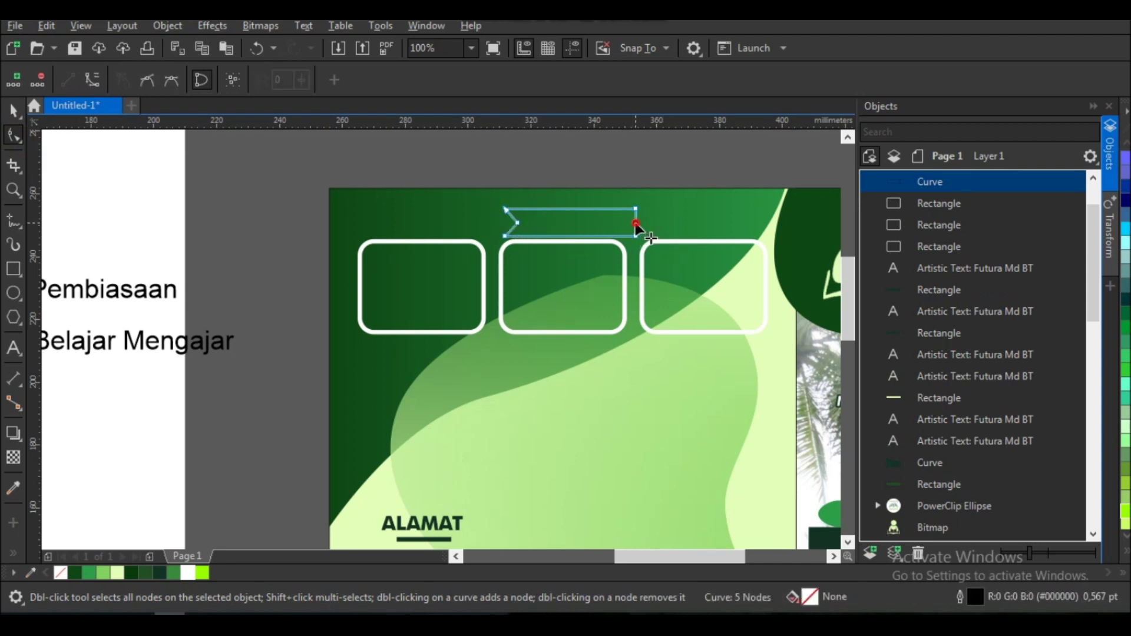
left_click_drag(634, 227, 623, 222)
key("space")
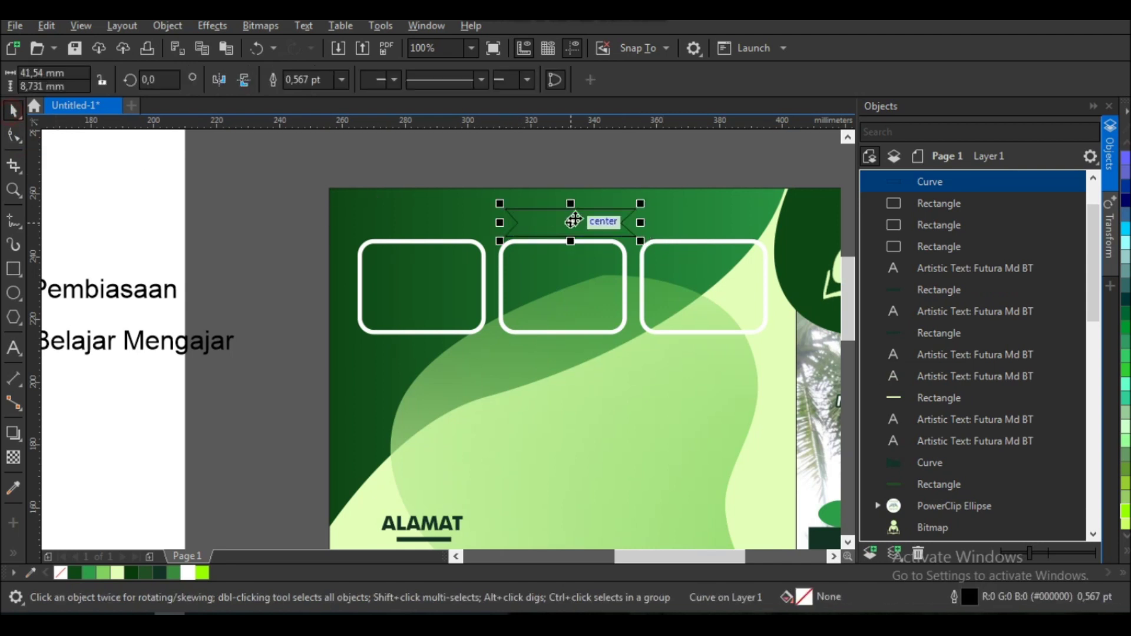
- Fill the ribbon dark green and remove its outline
left_click(668, 215, "shift")
key("Escape")
left_click(607, 227)
left_click(159, 573)
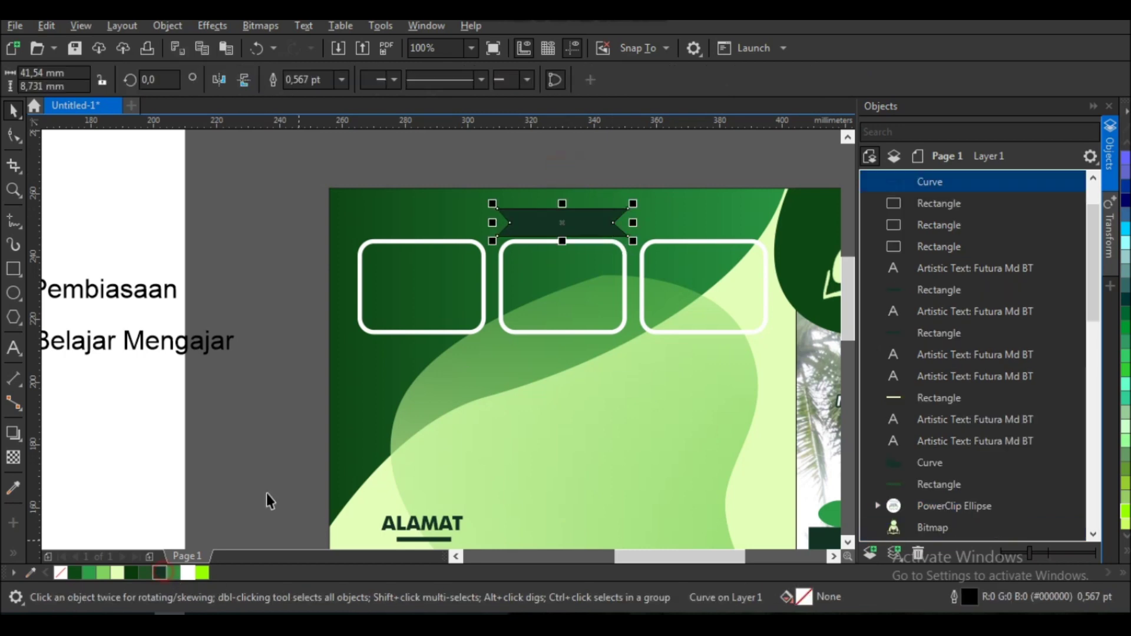
right_click(60, 573)
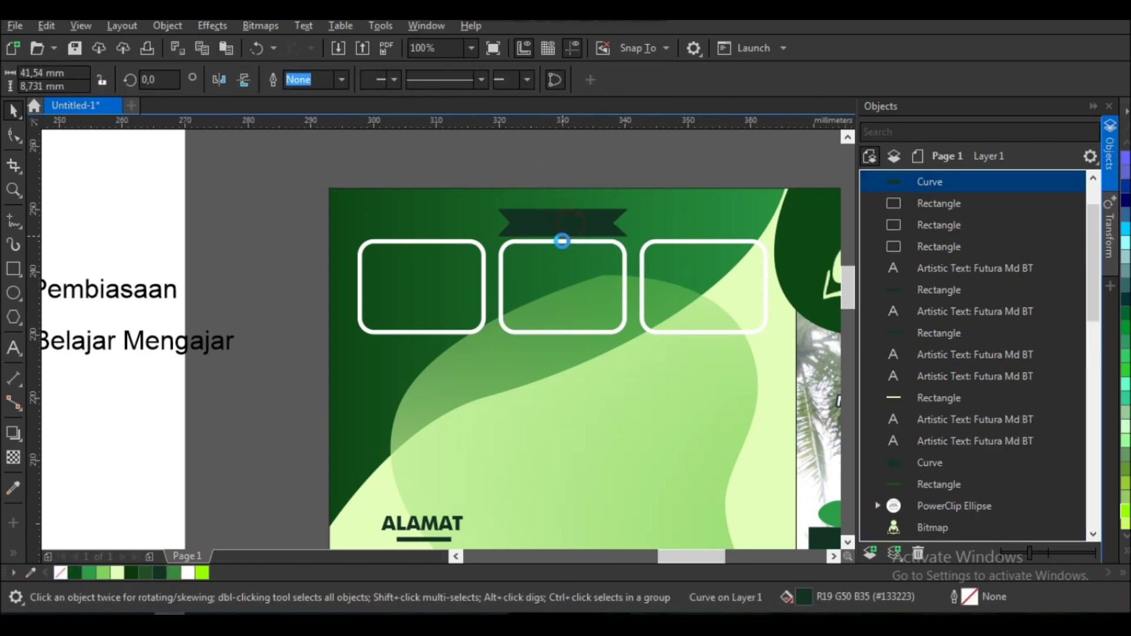
scroll(560, 236, "up", 1)
scroll(552, 231, "down", 1)
scroll(553, 229, "down", 1)
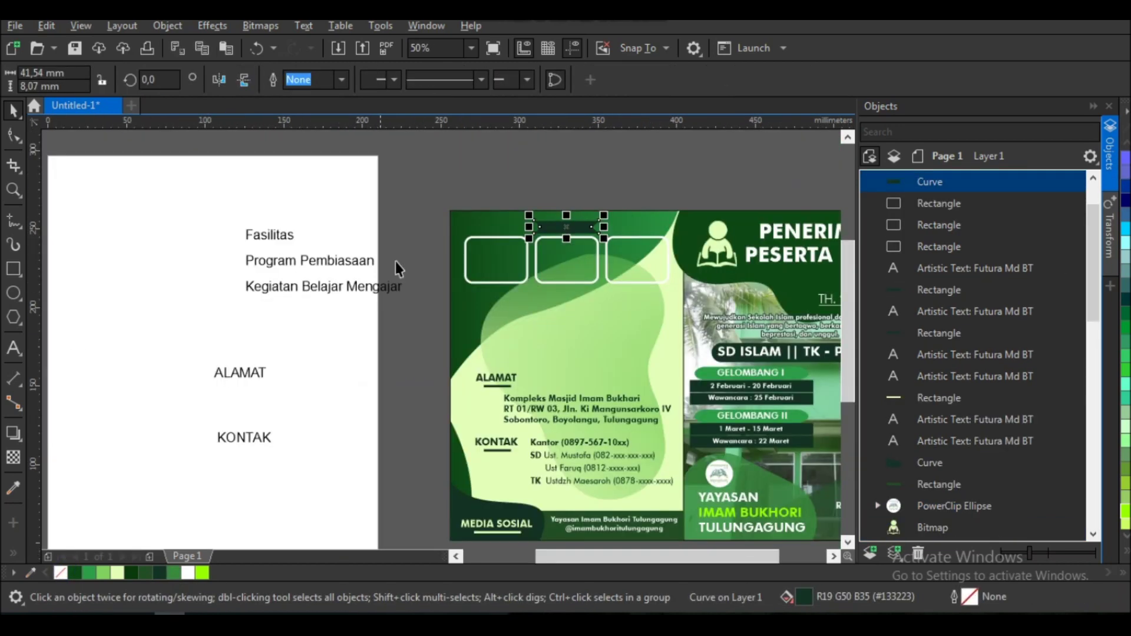
left_click(248, 234)
- Set the Fasilitas, Program Pembiasaan and Kegiatan labels to Futura Md BT
scroll(247, 234, "up", 1)
scroll(247, 235, "down", 1)
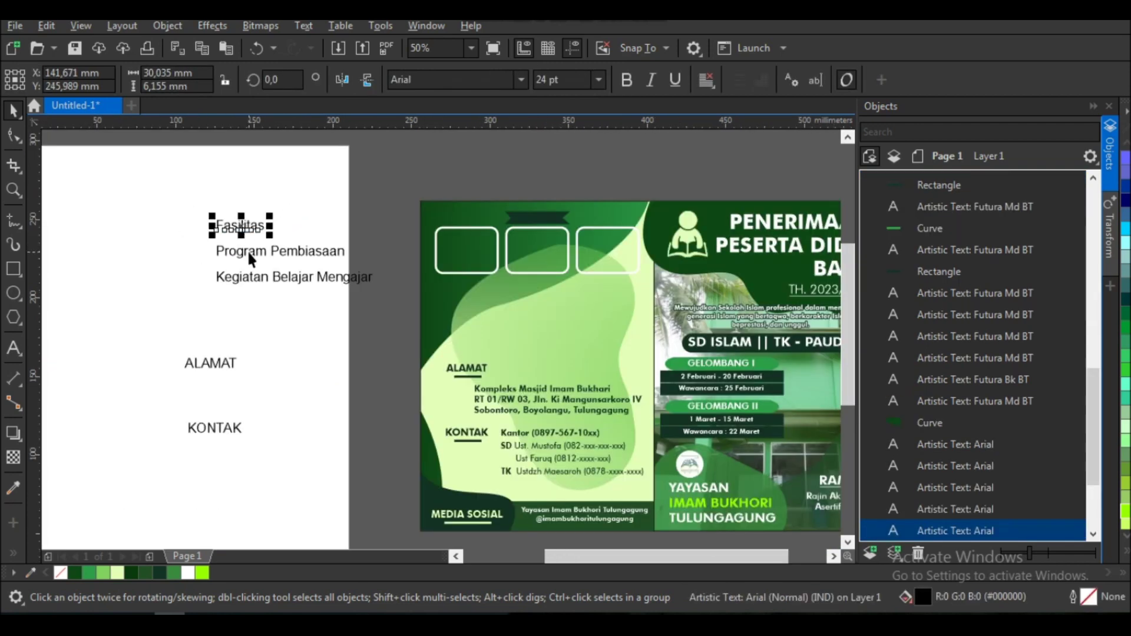
left_click(246, 250, "shift")
left_click(262, 277, "shift")
left_click(521, 81)
left_click(510, 124)
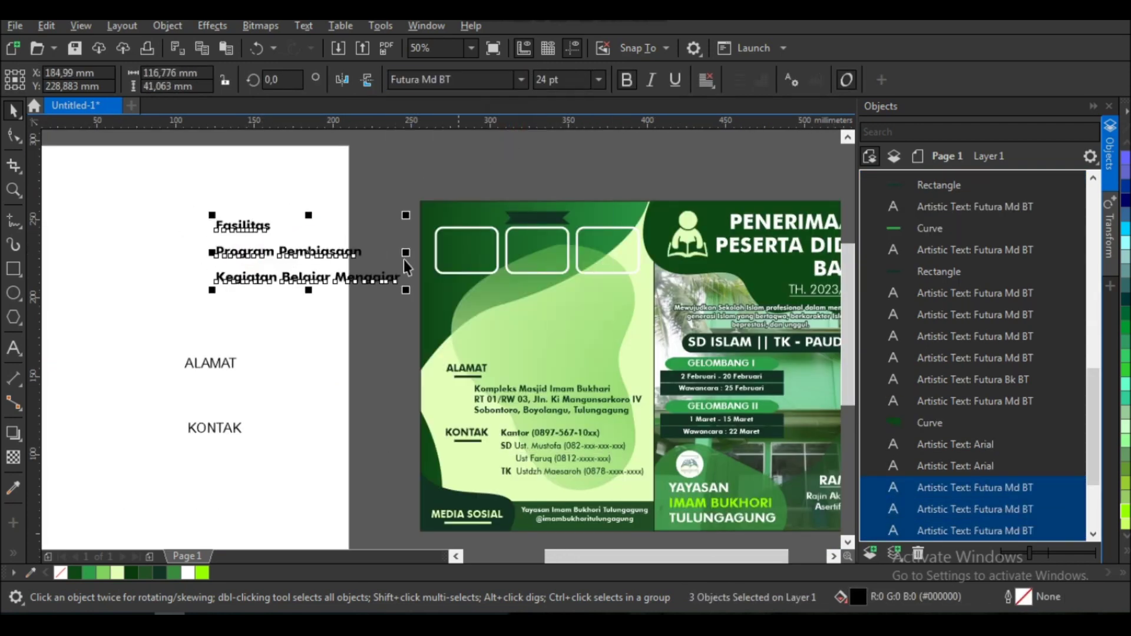
- Delete the ALAMAT and KONTAK labels and make the remaining three labels uppercase
left_click_drag(282, 465, 283, 466)
key("Delete")
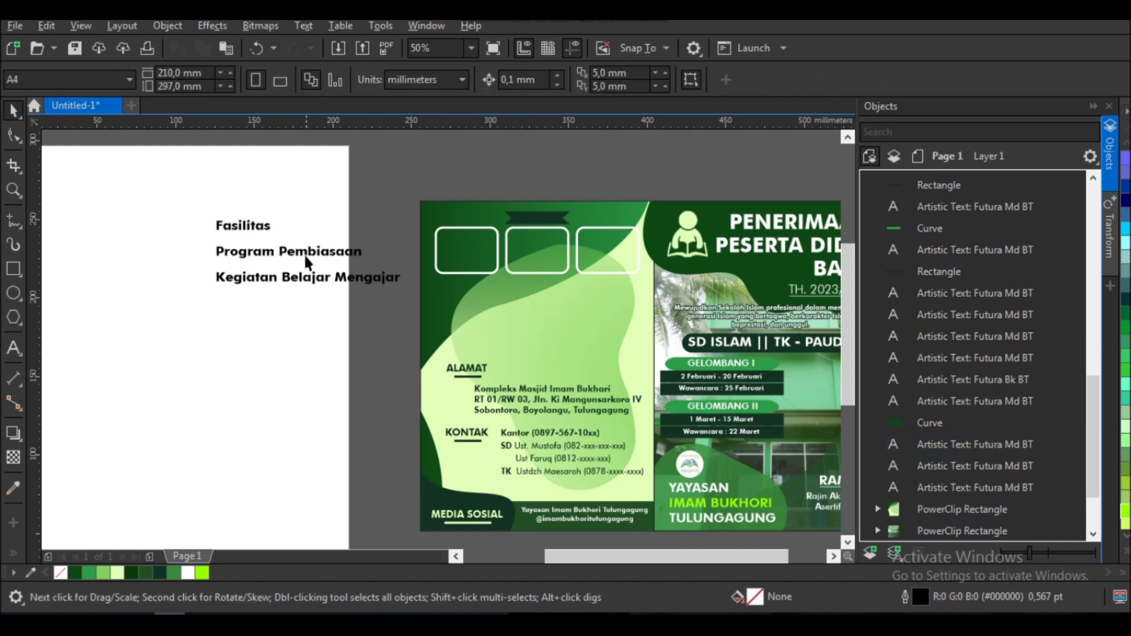
left_click_drag(418, 316, 418, 316)
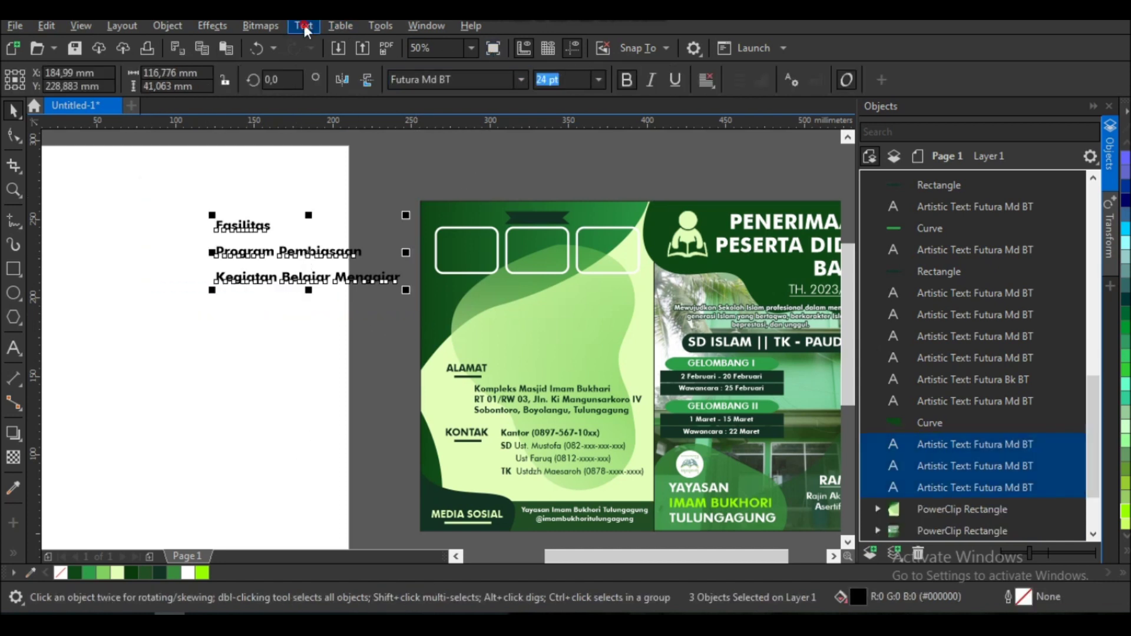
left_click(304, 25)
left_click(348, 372)
left_click(546, 363)
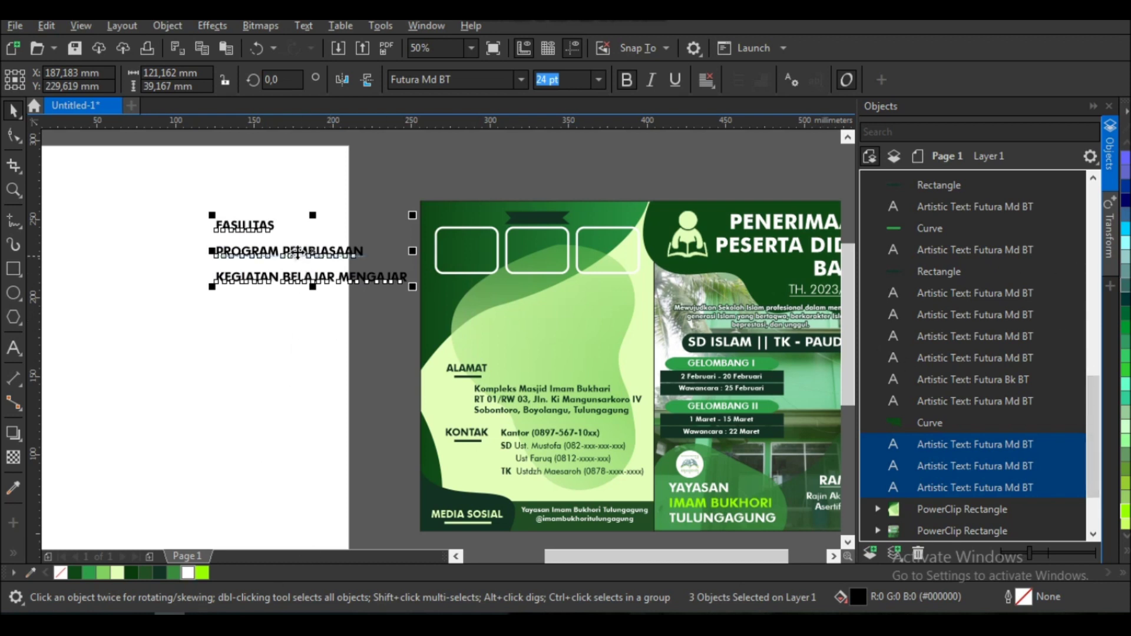
- Move the three uppercase labels right and down
left_click_drag(299, 254, 336, 304)
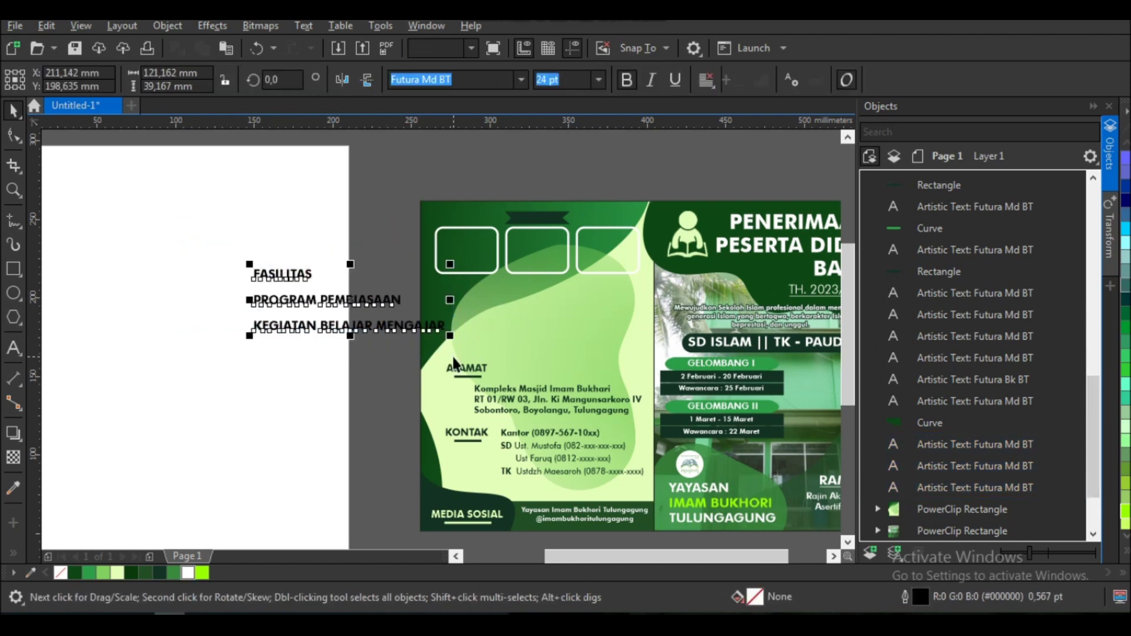
left_click(462, 190)
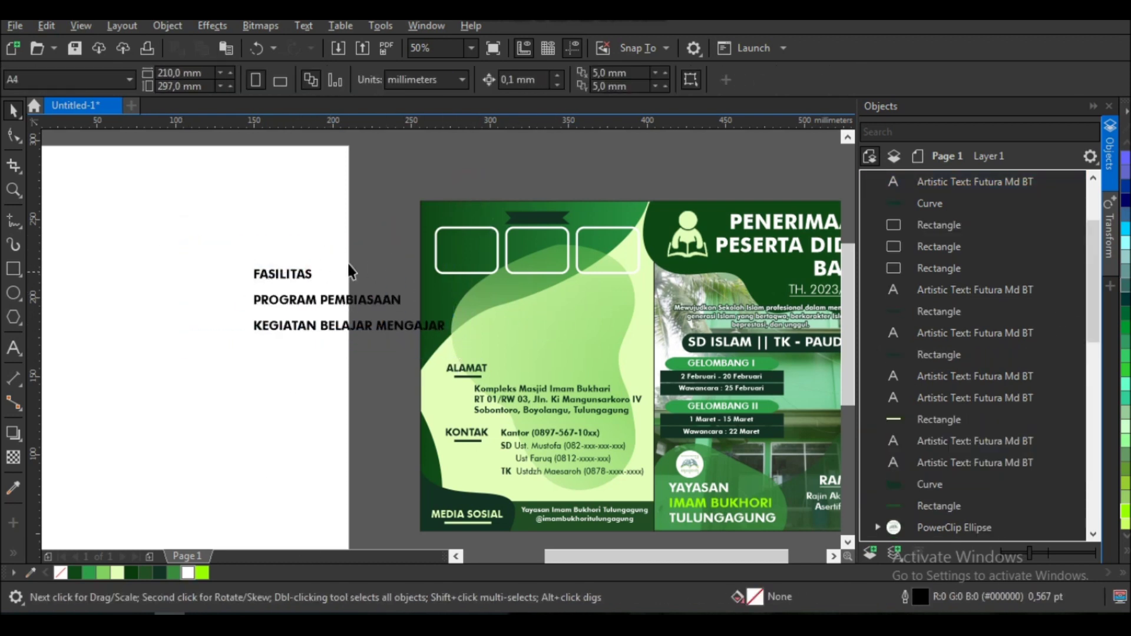
left_click(534, 215)
scroll(573, 217, "up", 2)
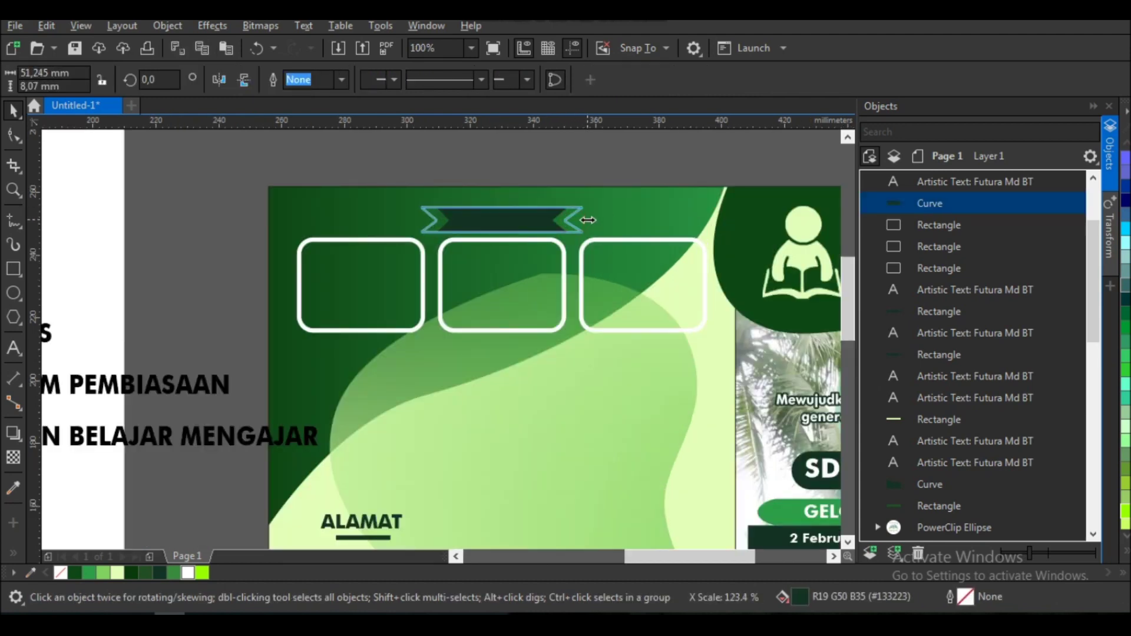
scroll(581, 224, "down", 2)
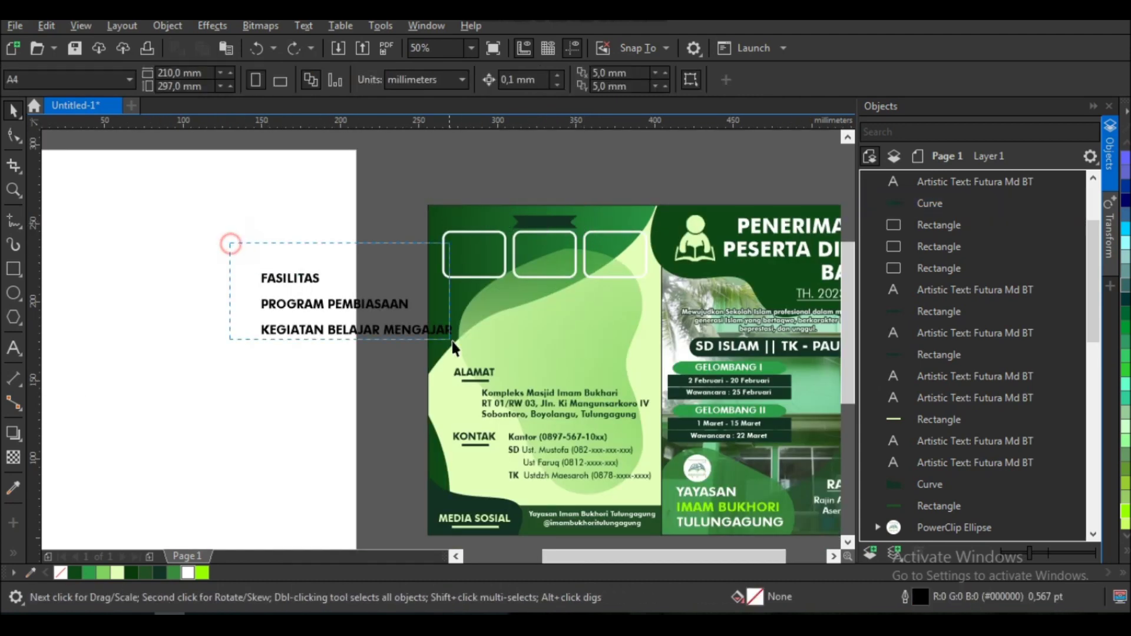
- Set the three labels to 16 pt and place FASILITAS on the green ribbon
left_click_drag(230, 245, 456, 341)
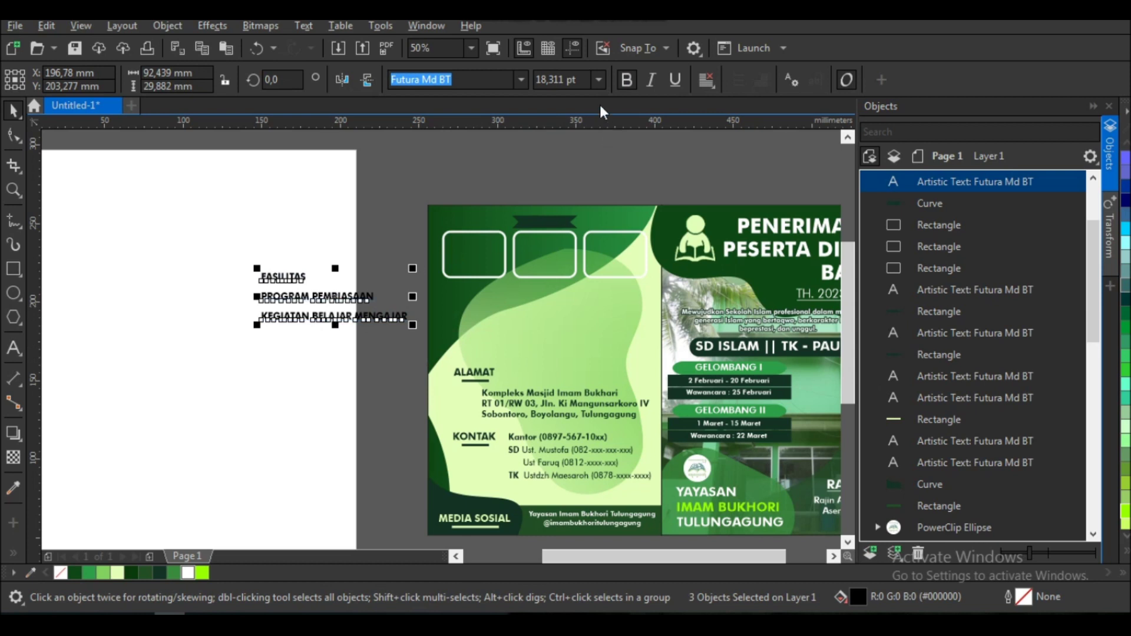
left_click(599, 79)
left_click(569, 227)
left_click(352, 175)
left_click(298, 276)
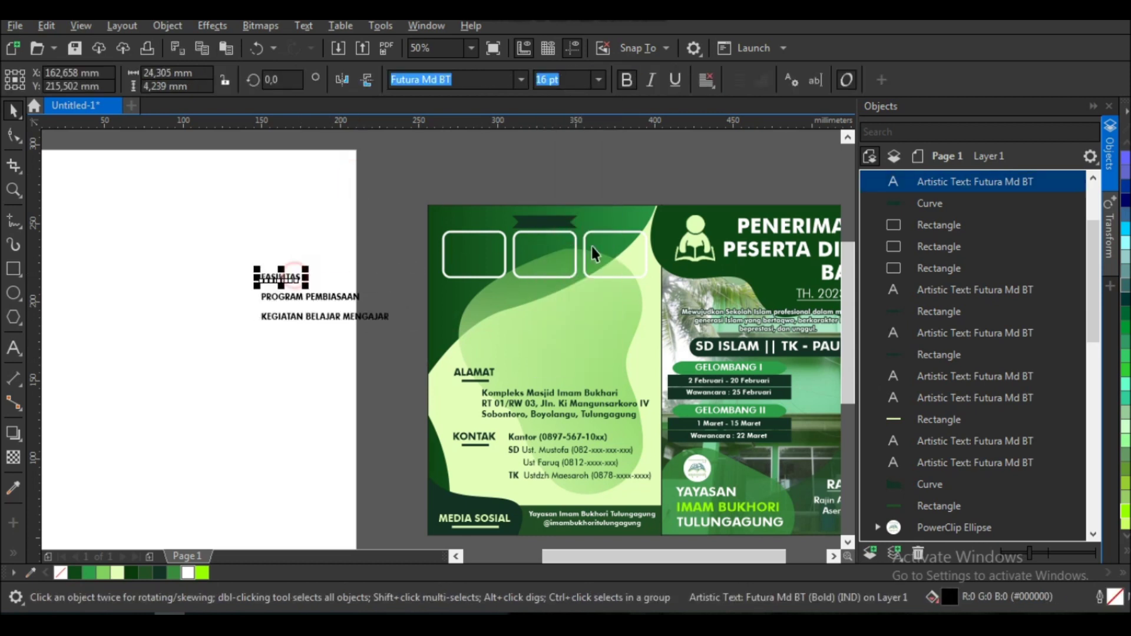
left_click_drag(281, 276, 545, 222)
- Make the FASILITAS text white and undo a trial copy of its box row
left_click(184, 574)
left_click(378, 175)
left_click_drag(670, 313, 670, 313)
left_click_drag(636, 252, 637, 321)
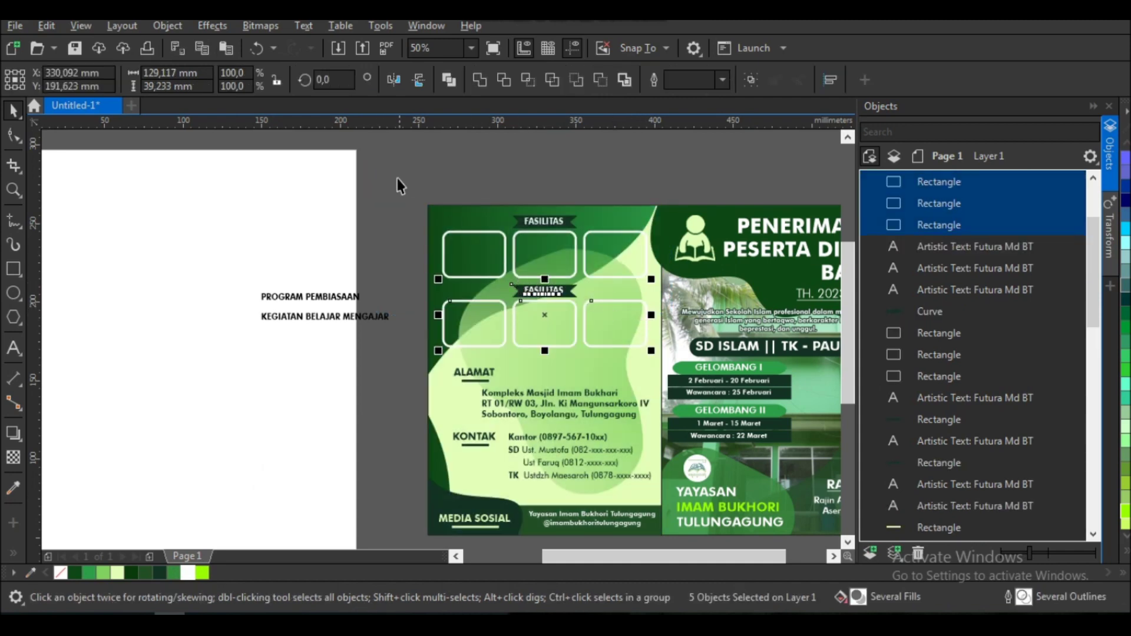
key("ctrl+z")
scroll(560, 243, "up", 2)
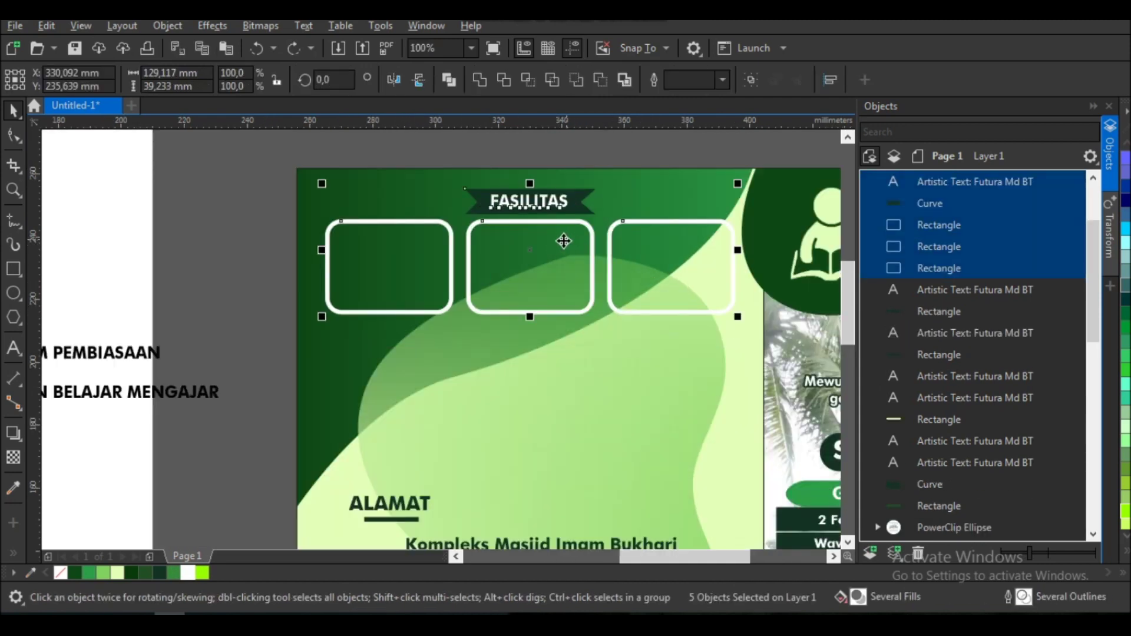
- Raise the FASILITAS row slightly and shorten its three boxes
left_click_drag(559, 245, 558, 237)
left_click(366, 239)
left_click(328, 253)
left_click(591, 253, "shift")
left_click(679, 257, "shift")
left_click_drag(529, 309, 530, 302)
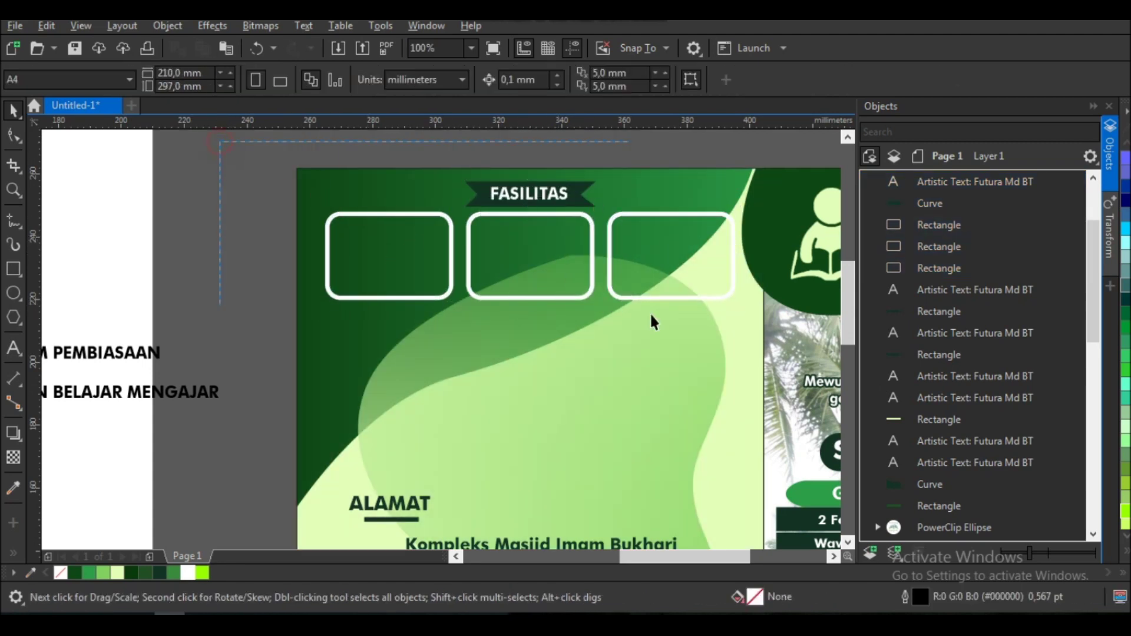
left_click_drag(748, 348, 288, 171)
scroll(418, 185, "down", 4)
- Reposition the KONTAK contact details group
left_click_drag(377, 277, 518, 324)
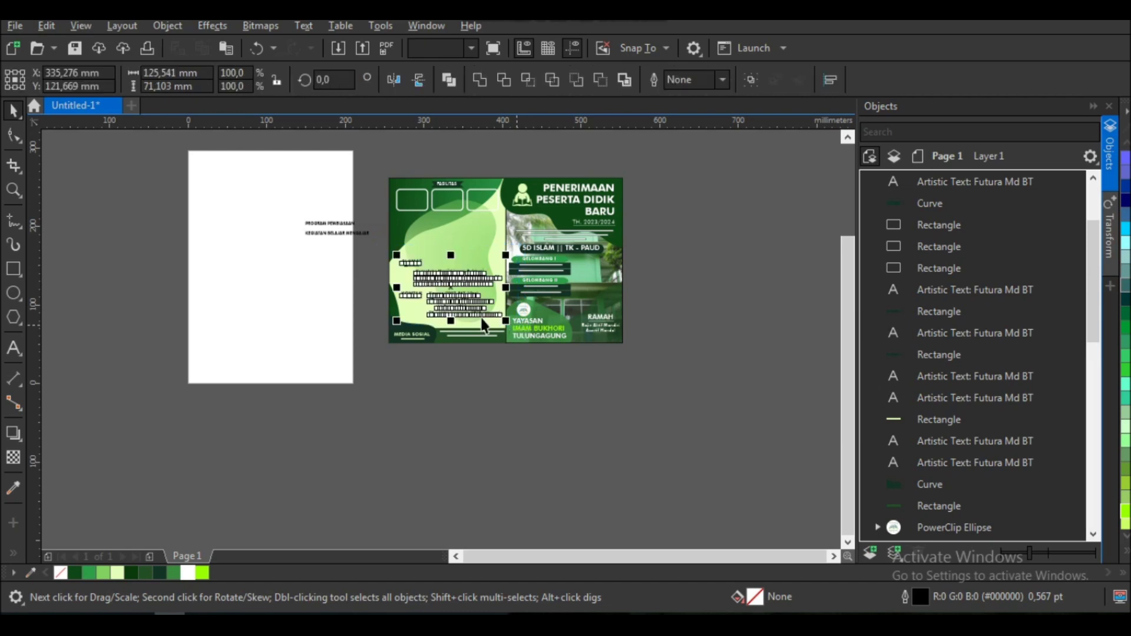
scroll(448, 297, "up", 4)
left_click_drag(442, 285, 443, 313)
scroll(447, 354, "down", 4)
key("Escape")
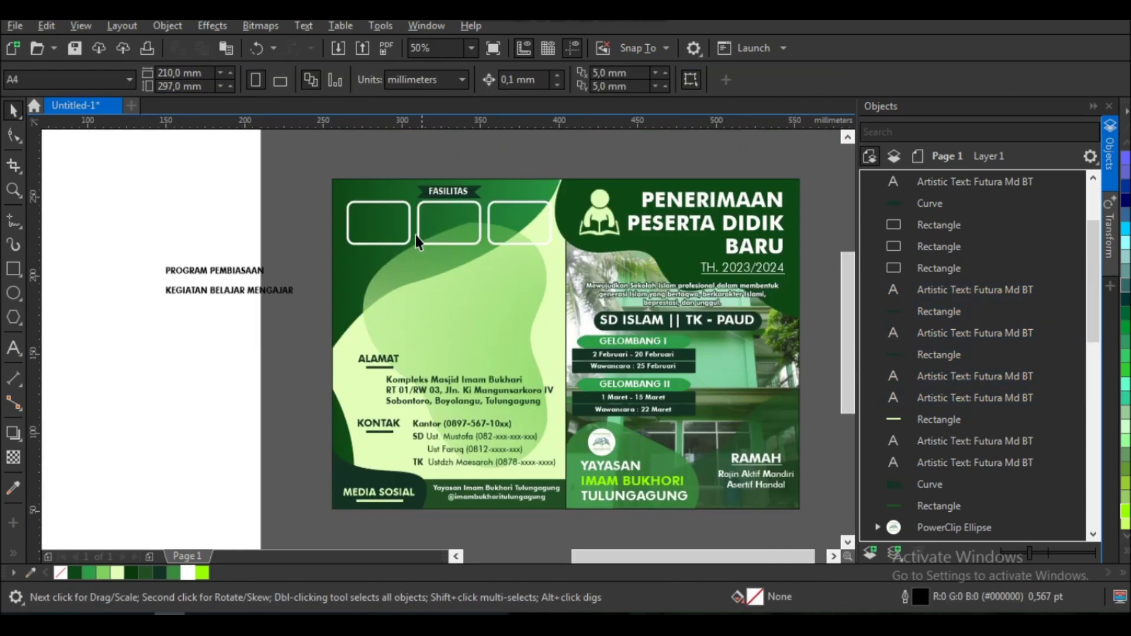
- Duplicate the FASILITAS ribbon-and-box row twice for a second and third row
left_click_drag(552, 294, 545, 285)
left_click_drag(462, 220, 460, 284)
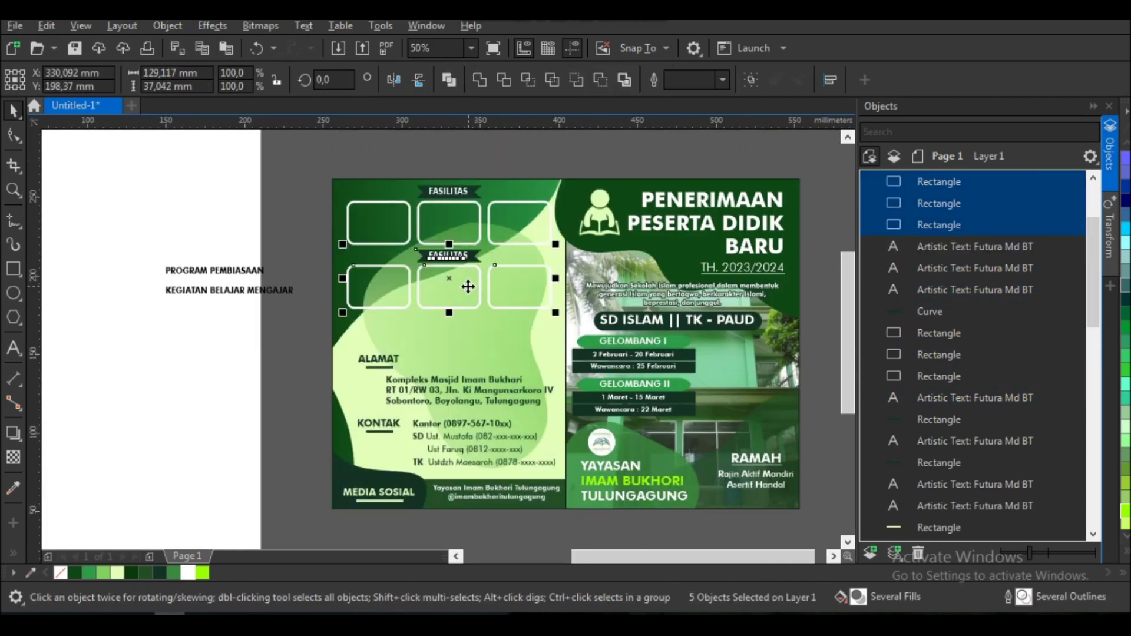
key("ctrl+r")
left_click(430, 154)
scroll(434, 233, "down", 2)
scroll(430, 242, "up", 2)
scroll(471, 353, "down", 2)
scroll(448, 282, "up", 2)
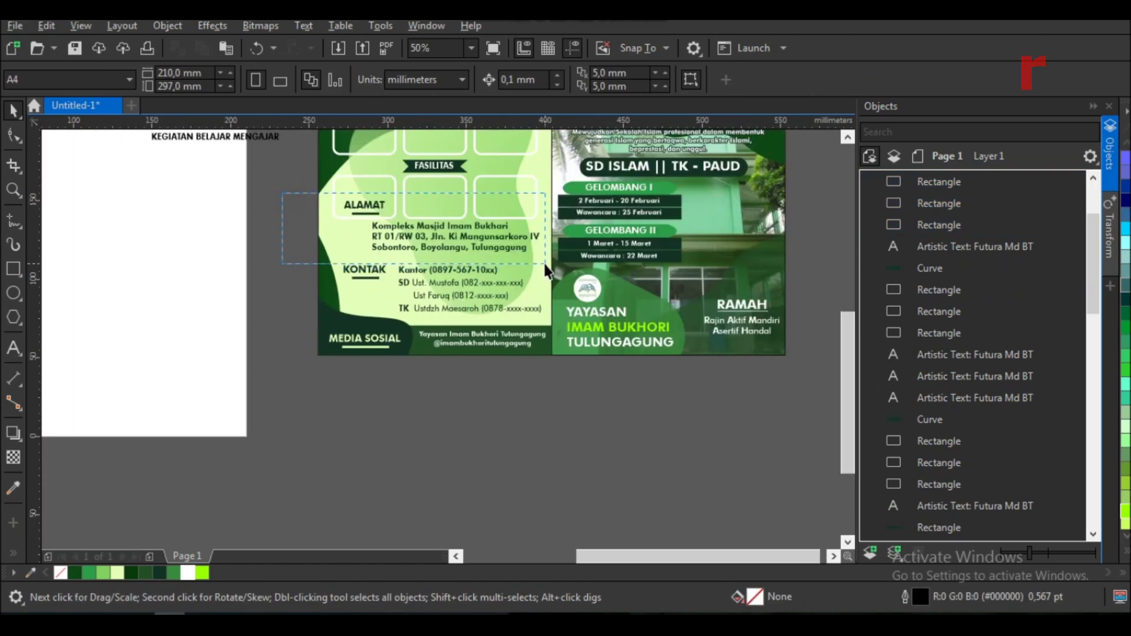
- Move the address text down and tighten the Kantor contact text's line spacing
left_click_drag(546, 271, 545, 266)
scroll(546, 266, "up", 2)
left_click_drag(414, 238, 444, 294)
left_click(443, 292)
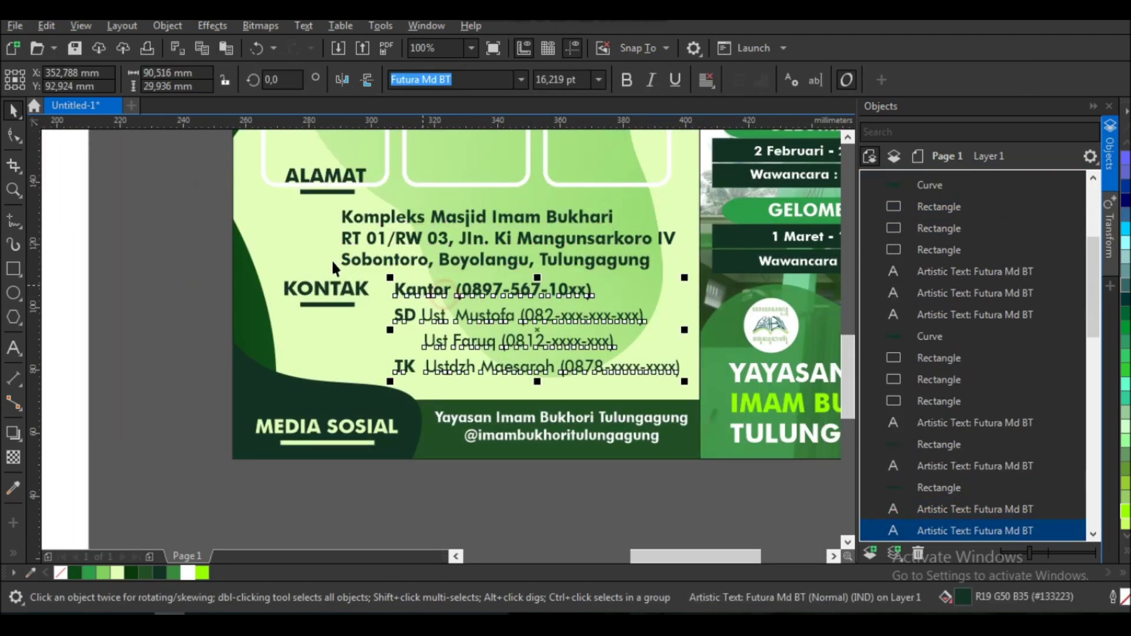
left_click(13, 135)
left_click_drag(390, 383, 379, 364)
left_click(13, 111)
- Select the address and contact block and review the left panel
left_click_drag(141, 169, 716, 392)
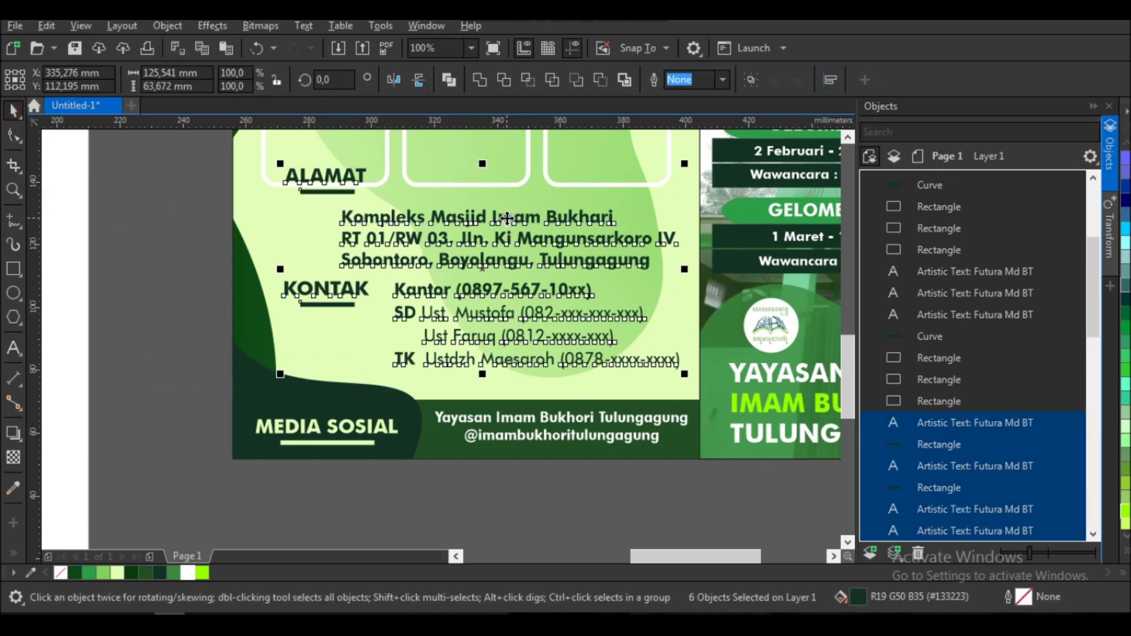
scroll(506, 236, "down", 2)
scroll(575, 450, "down", 2)
left_click(576, 450)
scroll(504, 384, "up", 2)
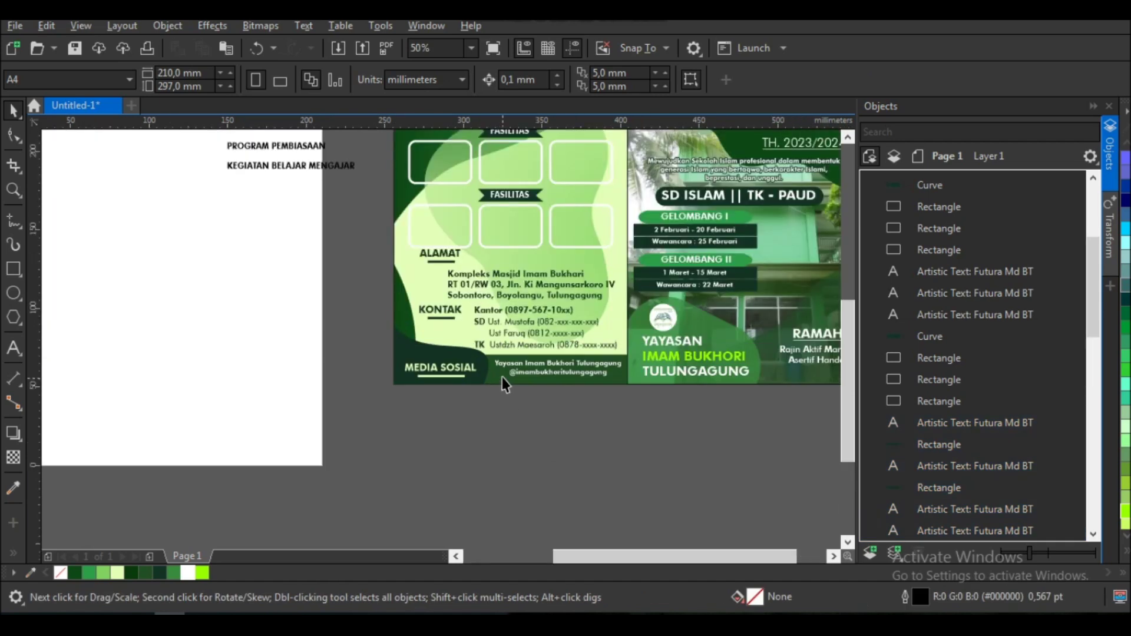
scroll(504, 384, "up", 2)
left_click_drag(638, 378, 638, 380)
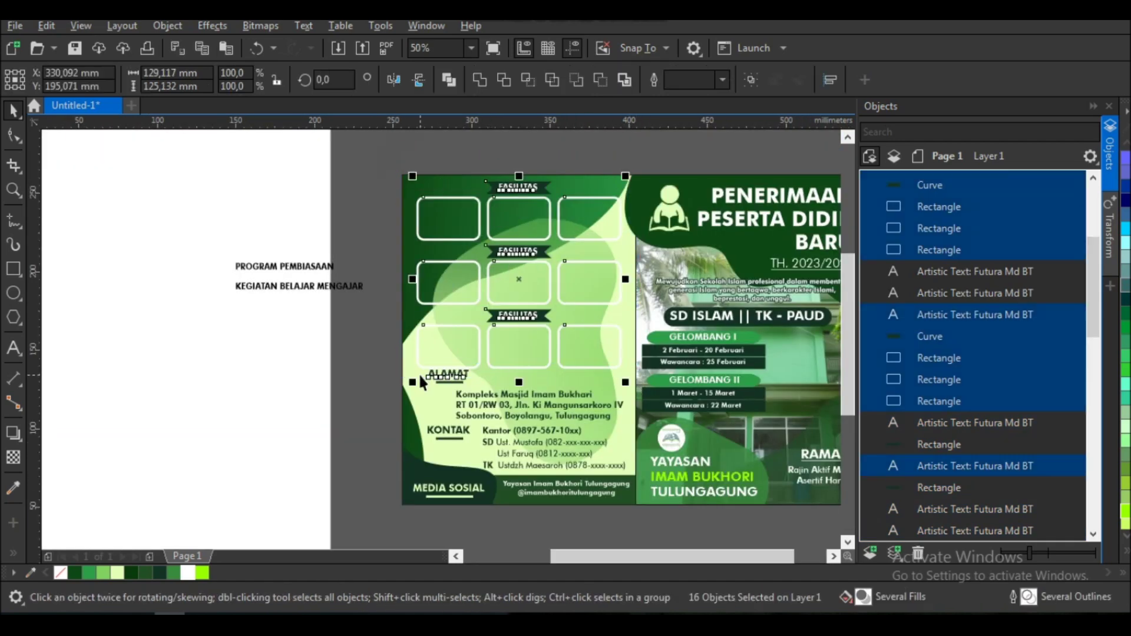
- Select the ALAMAT heading with its underline while reviewing the panel
scroll(518, 183, "up", 4)
scroll(540, 168, "down", 3)
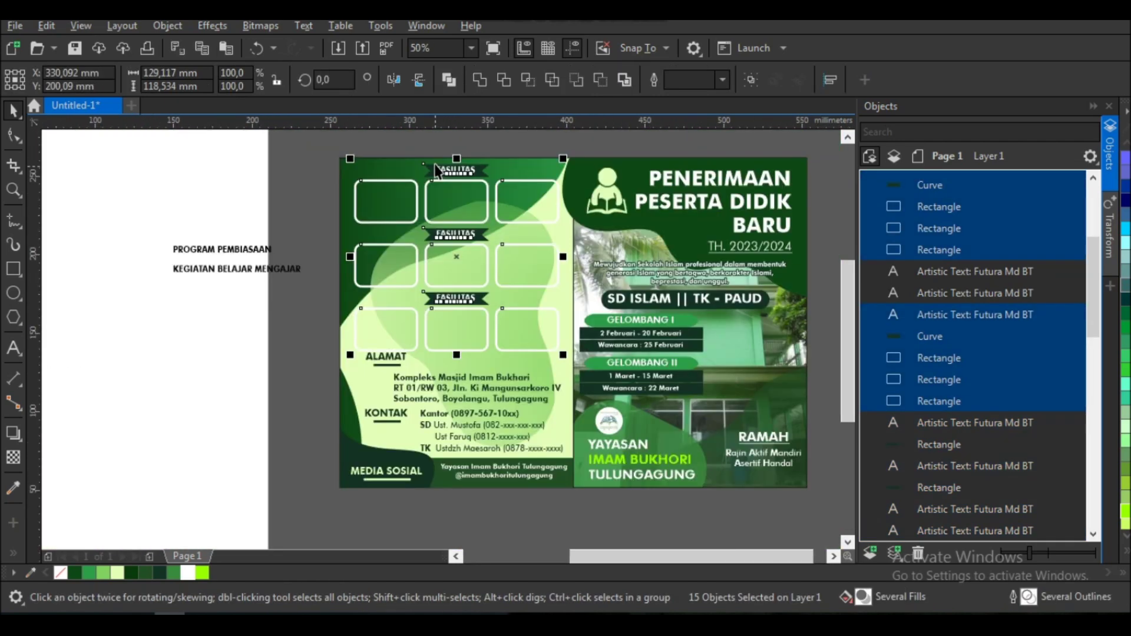
scroll(439, 171, "down", 1)
left_click(448, 377)
scroll(447, 377, "up", 1)
scroll(337, 220, "up", 1)
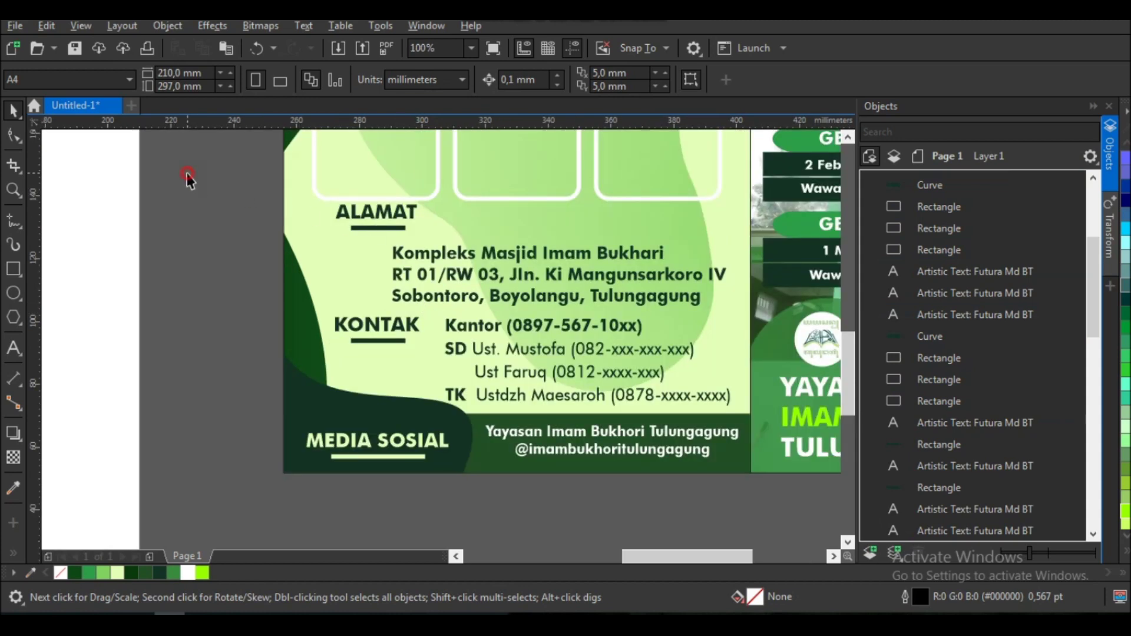
left_click_drag(479, 232, 479, 231)
scroll(380, 215, "up", 1)
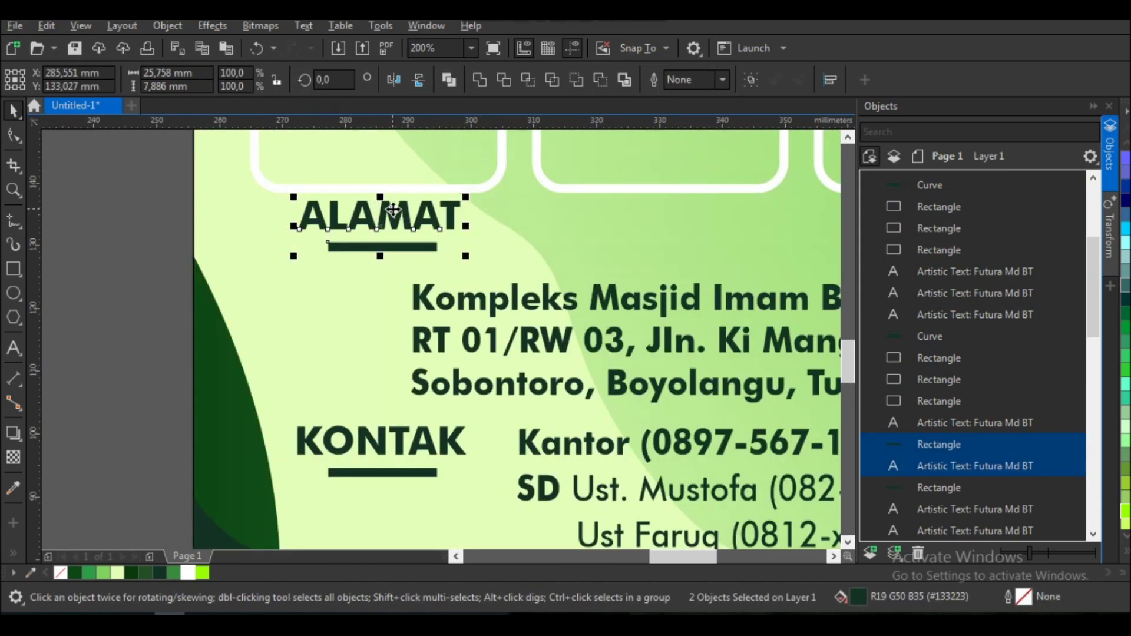
scroll(325, 226, "down", 2)
- Shrink the dark green shape behind MEDIA SOSIAL
left_click(325, 225)
left_click(436, 327)
scroll(440, 318, "up", 1)
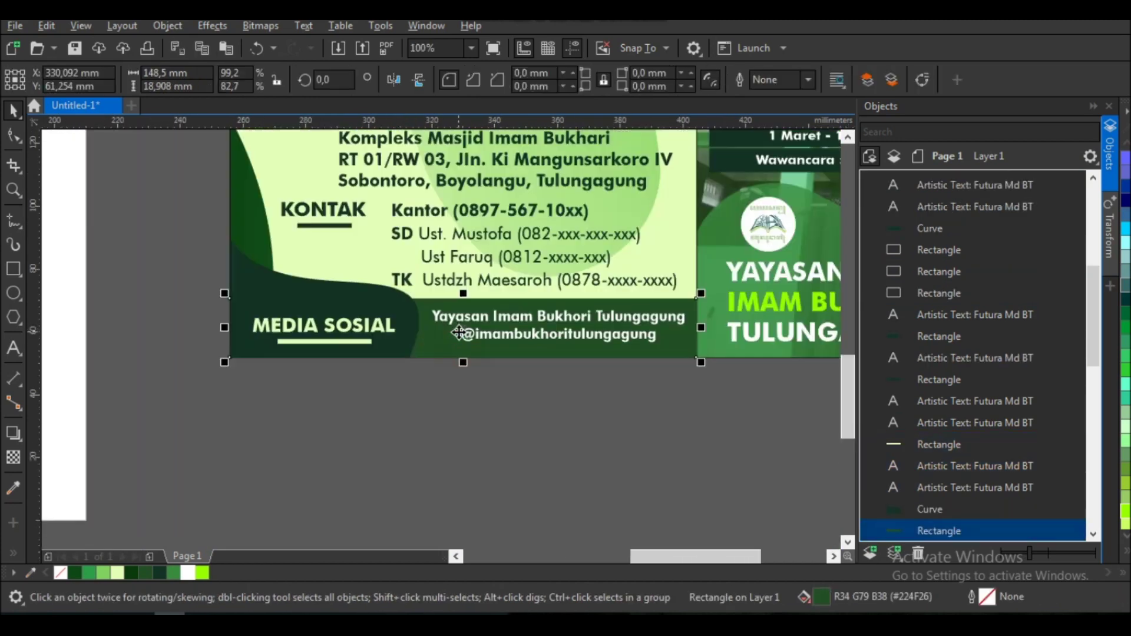
left_click(349, 293)
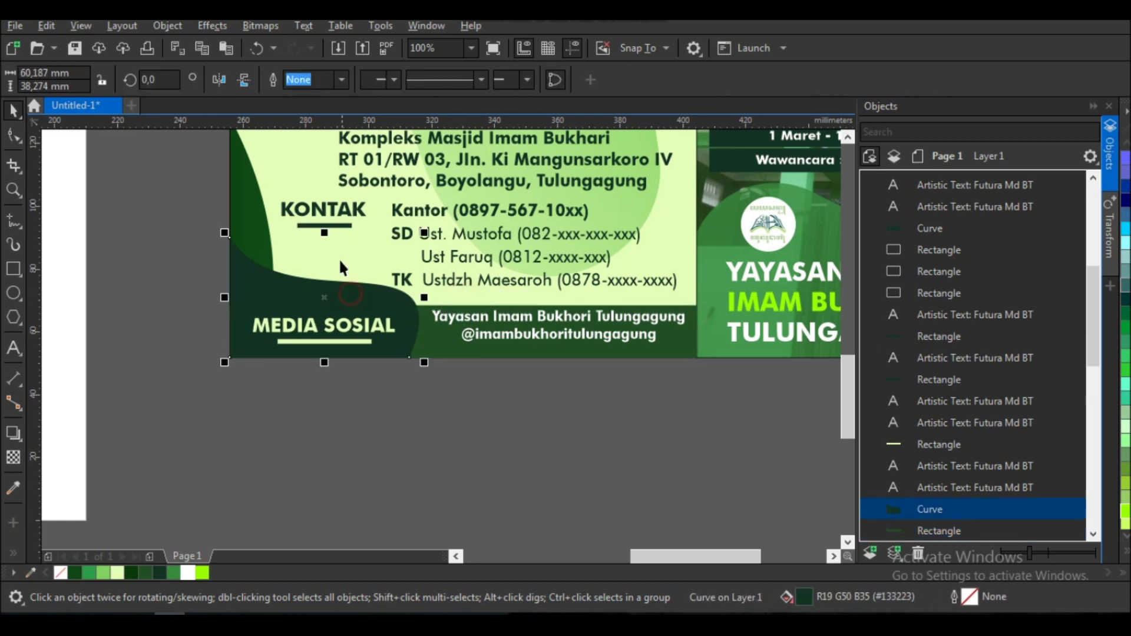
left_click_drag(324, 232, 325, 249)
left_click_drag(424, 249, 410, 250)
- Nudge the Yayasan foundation name slightly lower and check the address/contact block
left_click_drag(517, 330, 517, 335)
left_click(425, 366)
scroll(413, 337, "down", 2)
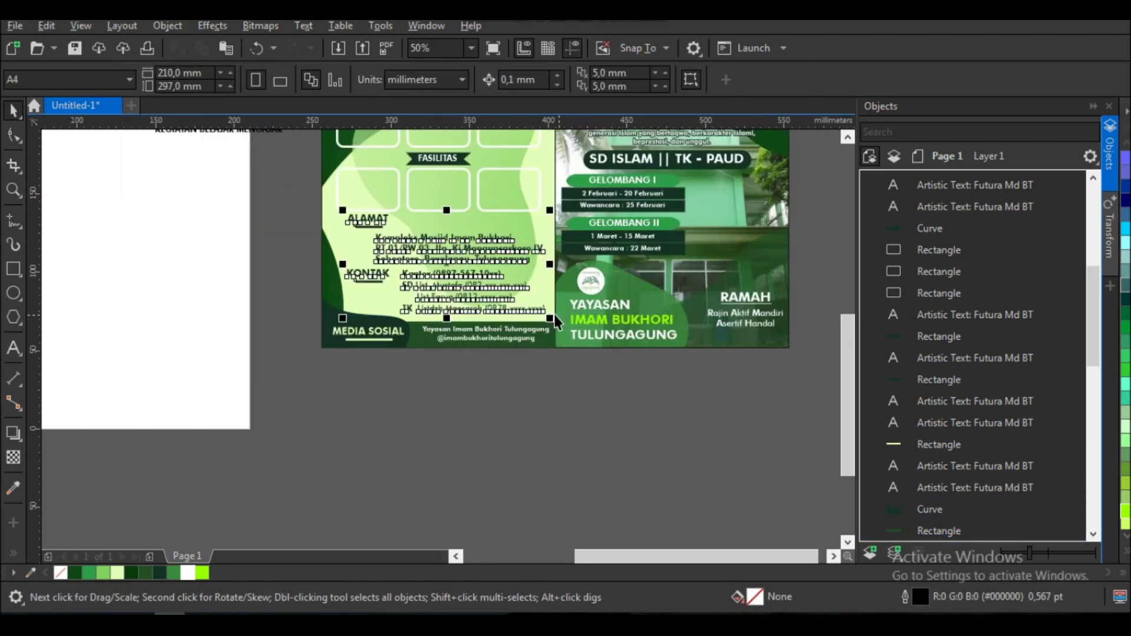
left_click_drag(267, 192, 557, 316)
scroll(444, 222, "up", 4)
scroll(444, 222, "down", 2)
scroll(411, 294, "down", 2)
scroll(387, 250, "up", 2)
key("Escape")
- Tighten the line spacing of the phone-number text block
left_click_drag(205, 224, 672, 347)
scroll(672, 347, "up", 2)
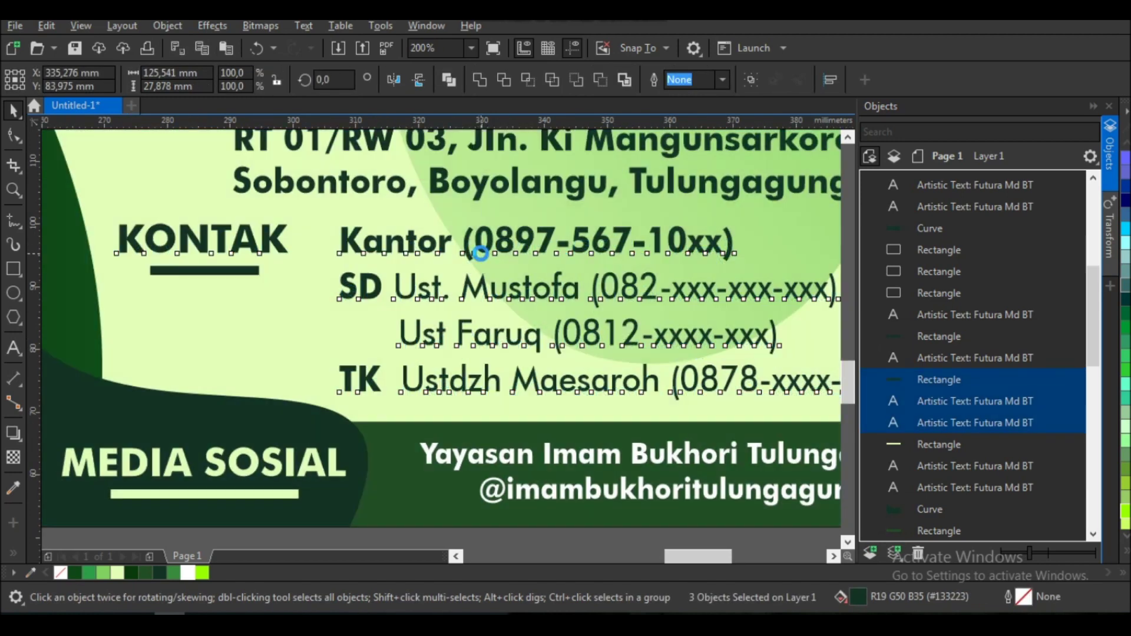
scroll(477, 246, "down", 2)
left_click(518, 321)
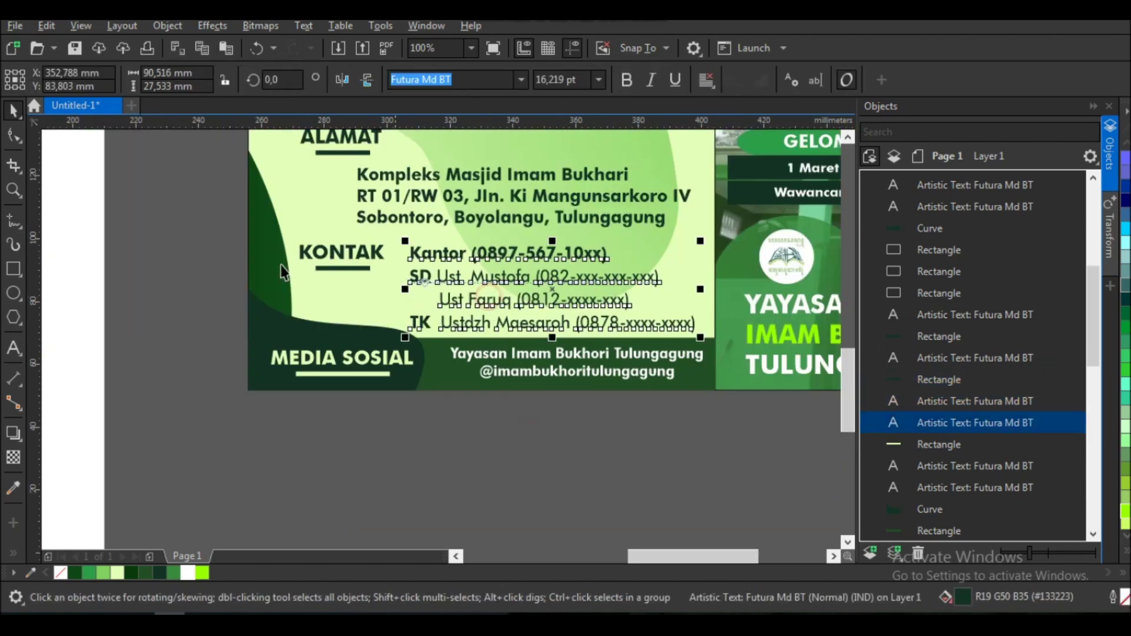
left_click(18, 140)
left_click_drag(403, 337, 404, 331)
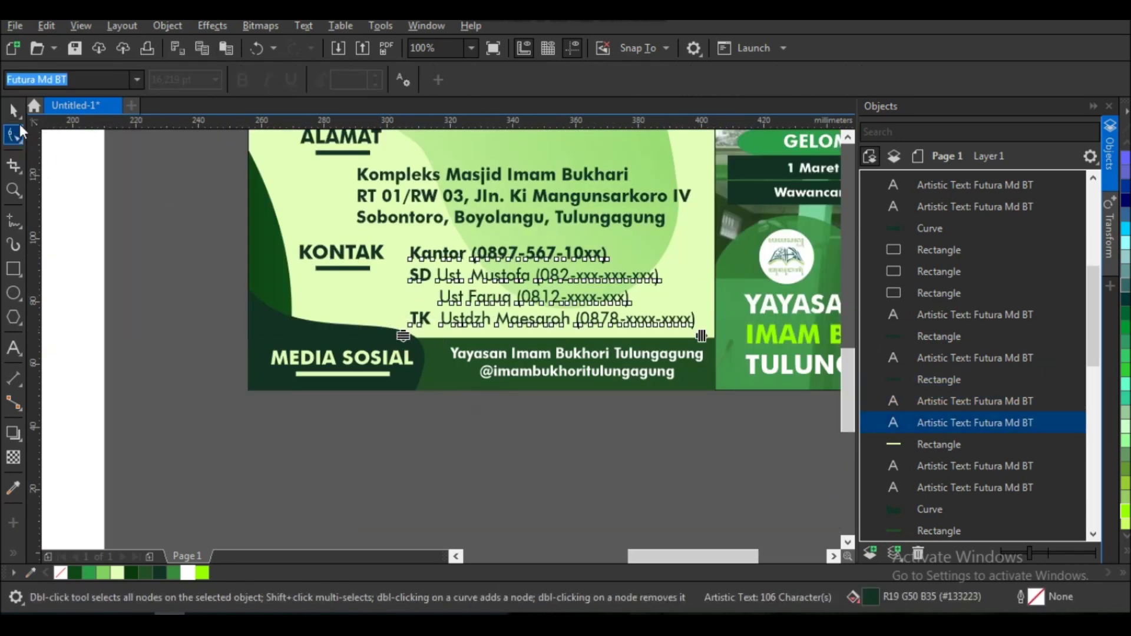
left_click(13, 110)
left_click(429, 472)
scroll(429, 478, "down", 2)
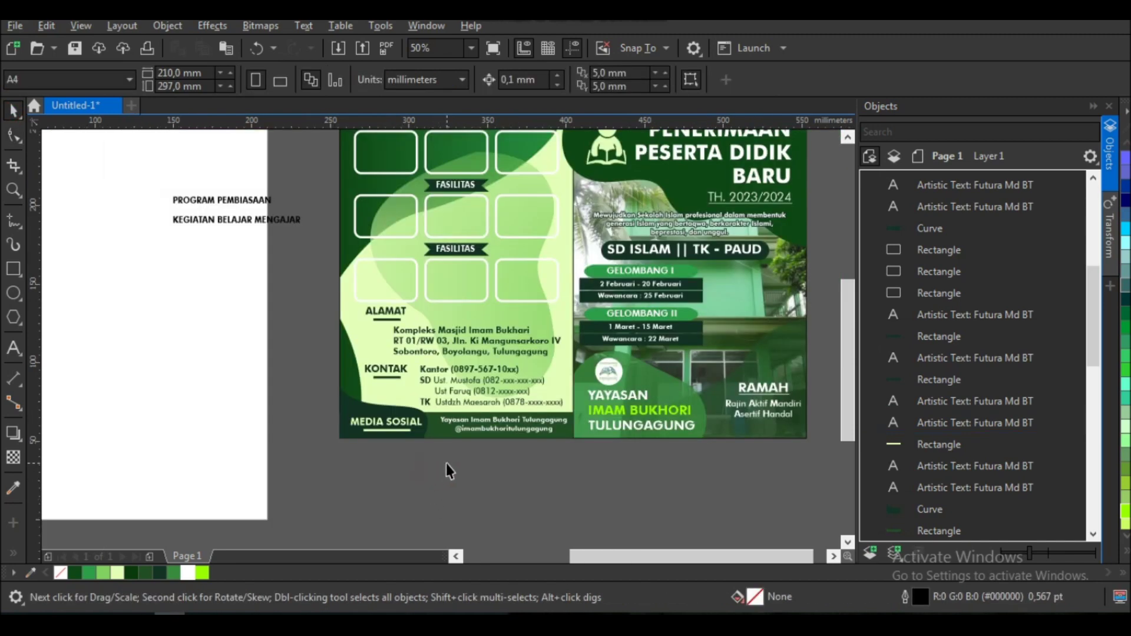
- Shrink the light curved shape inside the left panel's PowerClip background
left_click(521, 316)
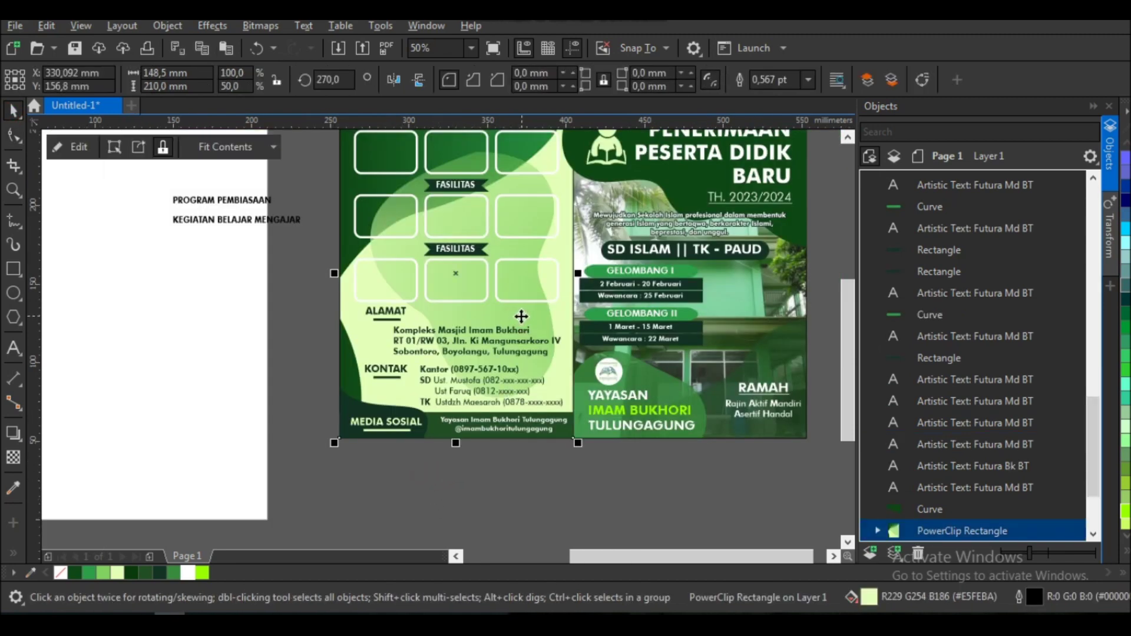
left_click(114, 147)
left_click_drag(462, 403, 442, 386)
left_click(75, 147)
left_click(306, 401)
scroll(306, 401, "down", 2)
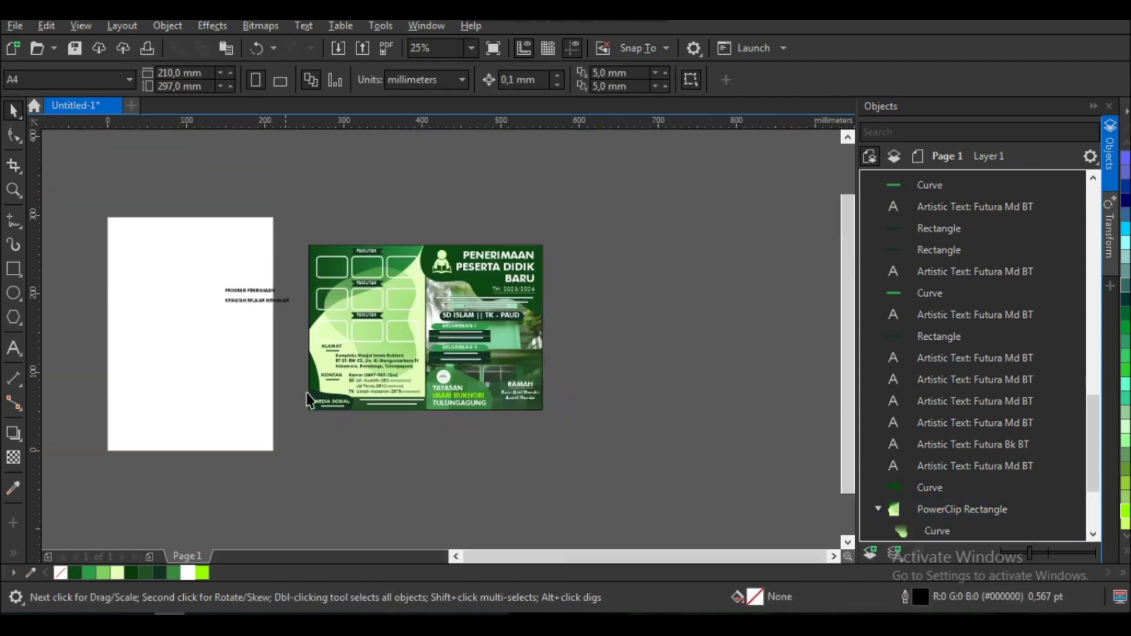
scroll(285, 334, "up", 2)
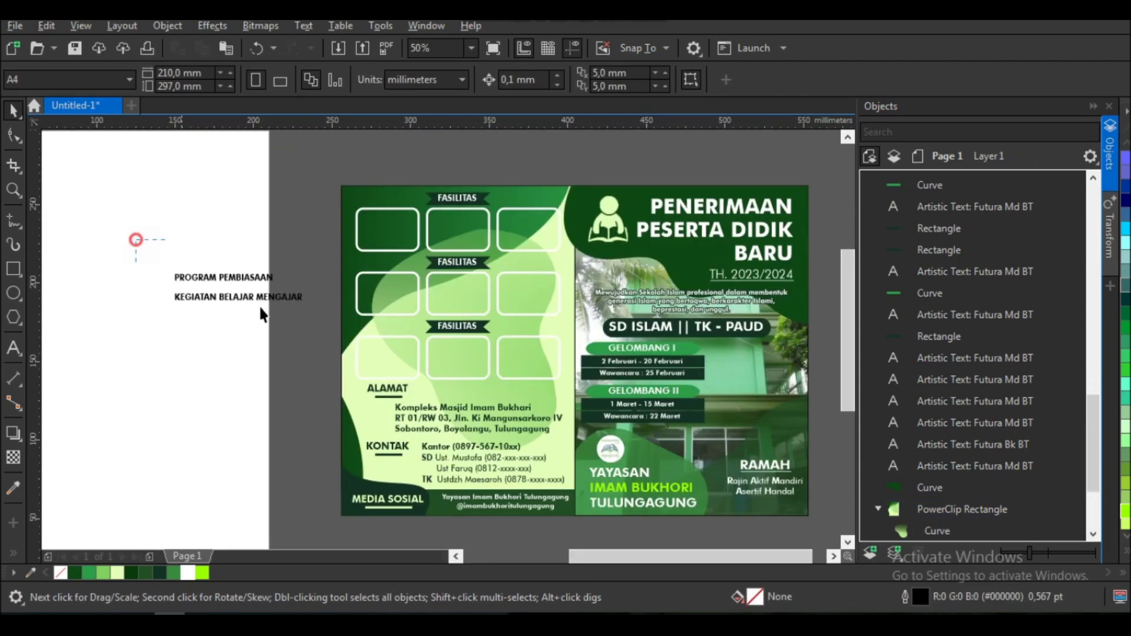
- Delete the repeated FASILITAS labels from the second and third ribbons
left_click(443, 259)
key("Delete")
scroll(443, 259, "up", 2)
left_click(447, 361)
key("Delete")
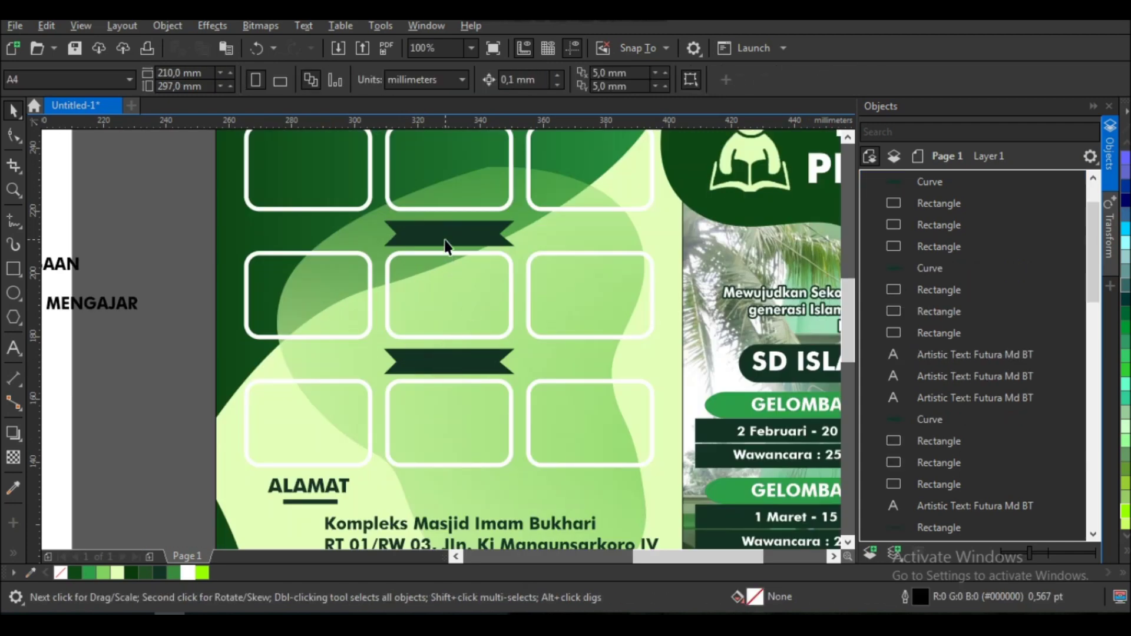
- Try lengthening the middle ribbon to the right, then undo it
left_click(446, 246)
key("F10")
left_click_drag(514, 242, 630, 246)
key("ctrl+z")
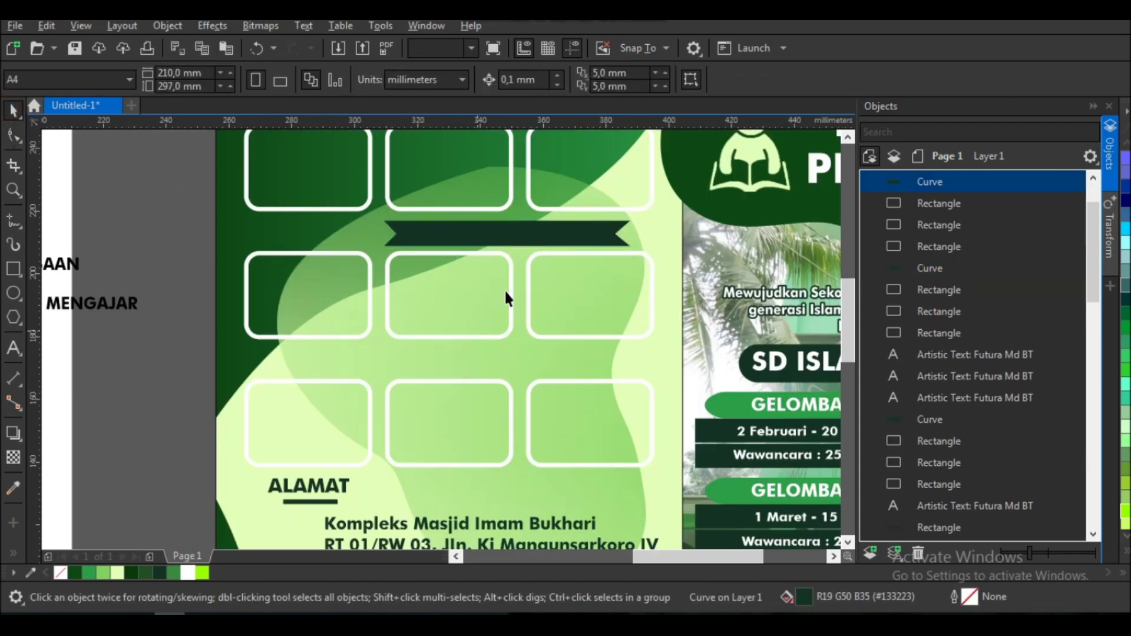
key("ctrl+z")
scroll(484, 277, "down", 3)
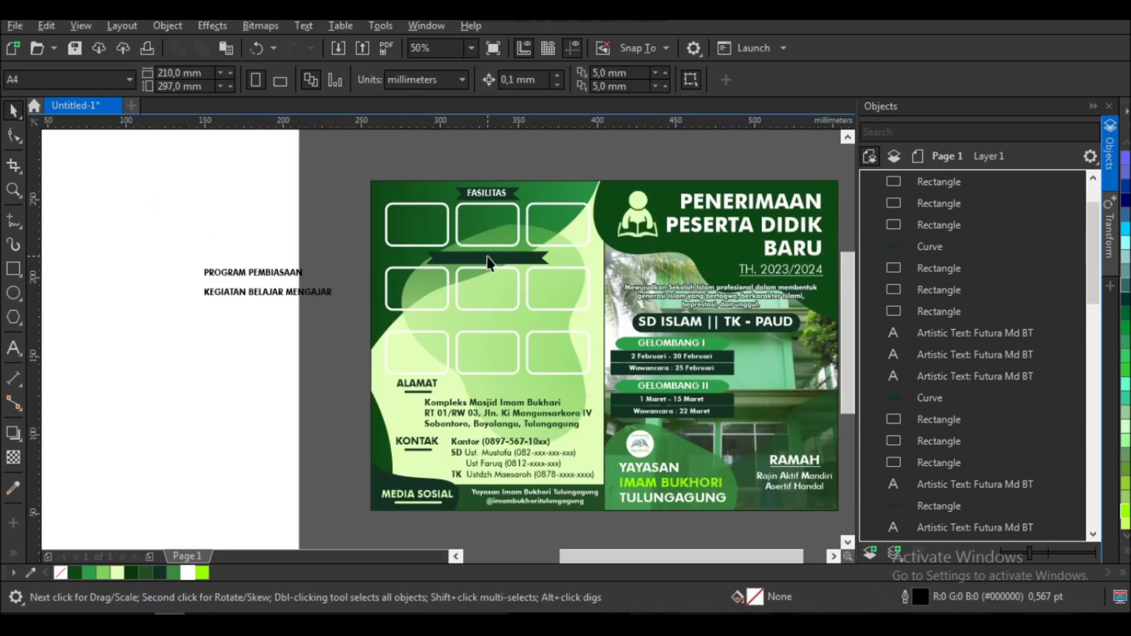
- Centre the PROGRAM PEMBIASAAN text horizontally and vertically on the middle ribbon
left_click(486, 260)
left_click(294, 267, "shift")
scroll(475, 247, "up", 3)
key("c")
key("e")
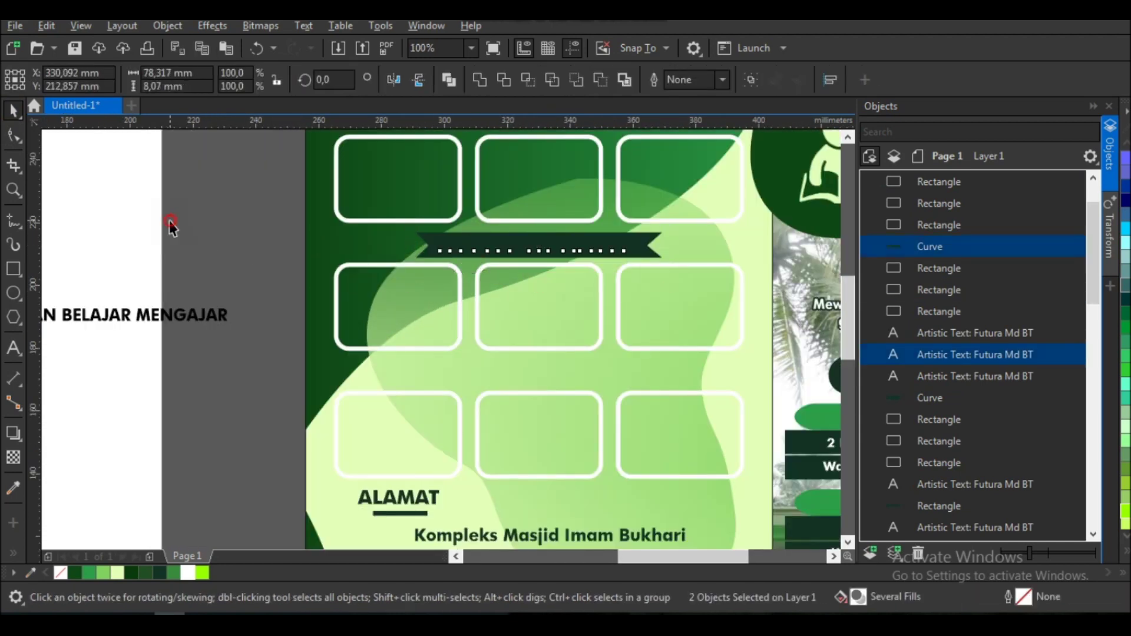
left_click(168, 220)
- Bring the PROGRAM PEMBIASAAN text in front of its ribbon
left_click(464, 247)
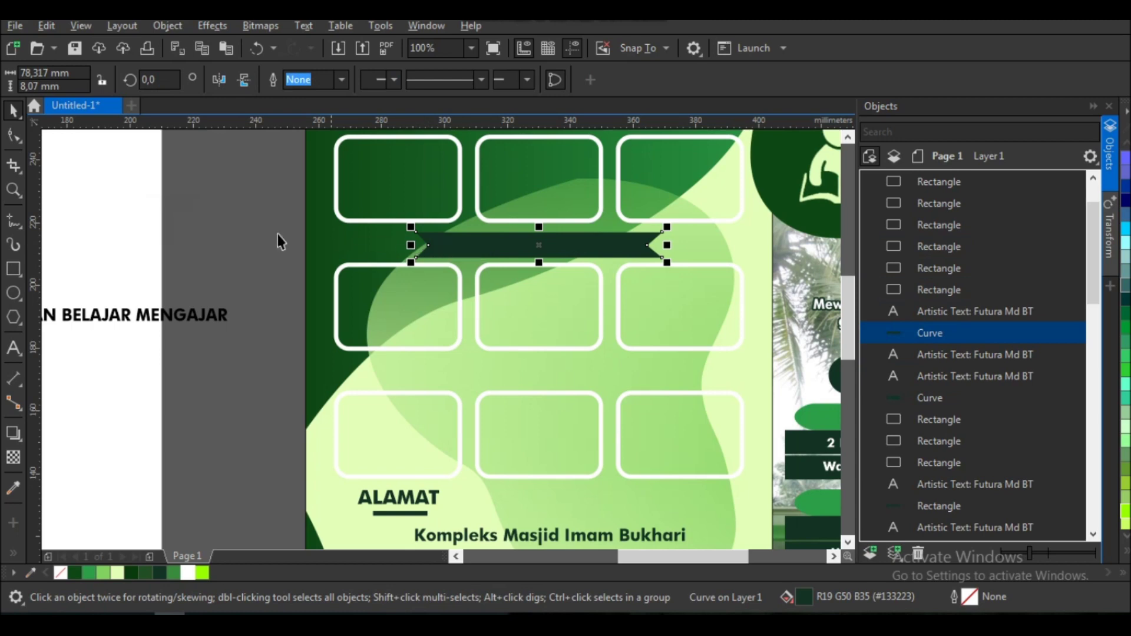
left_click_drag(198, 222, 634, 295)
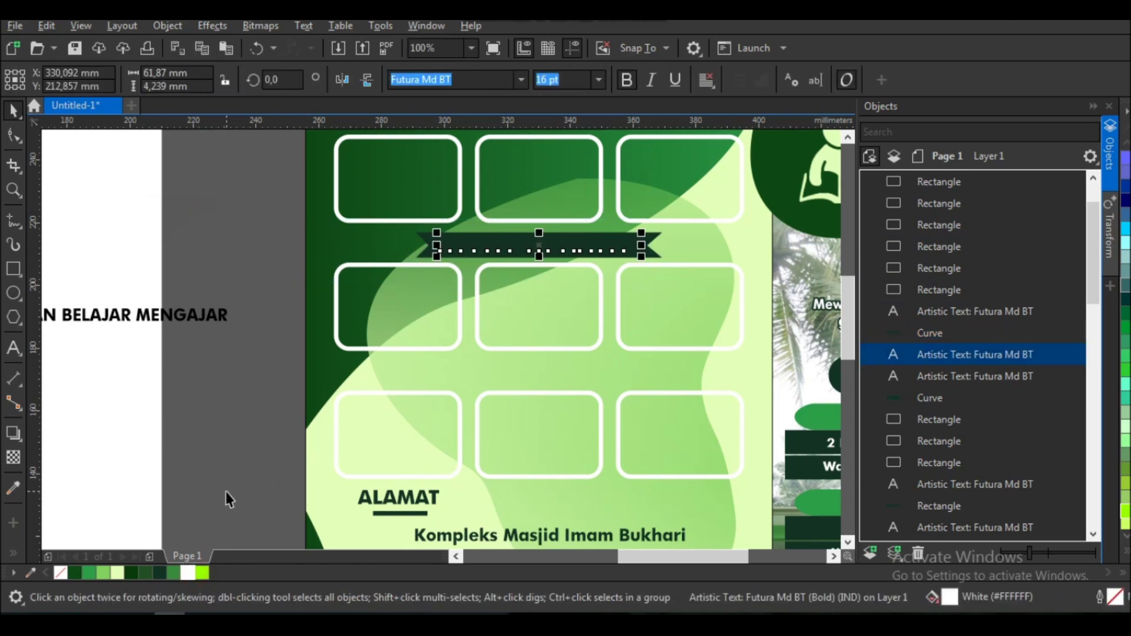
key("shift+Page_Up")
scroll(245, 479, "down", 3)
scroll(292, 341, "up", 3)
- Place a copy of the ribbon above the third box row
left_click(462, 296)
left_click_drag(463, 311, 472, 421)
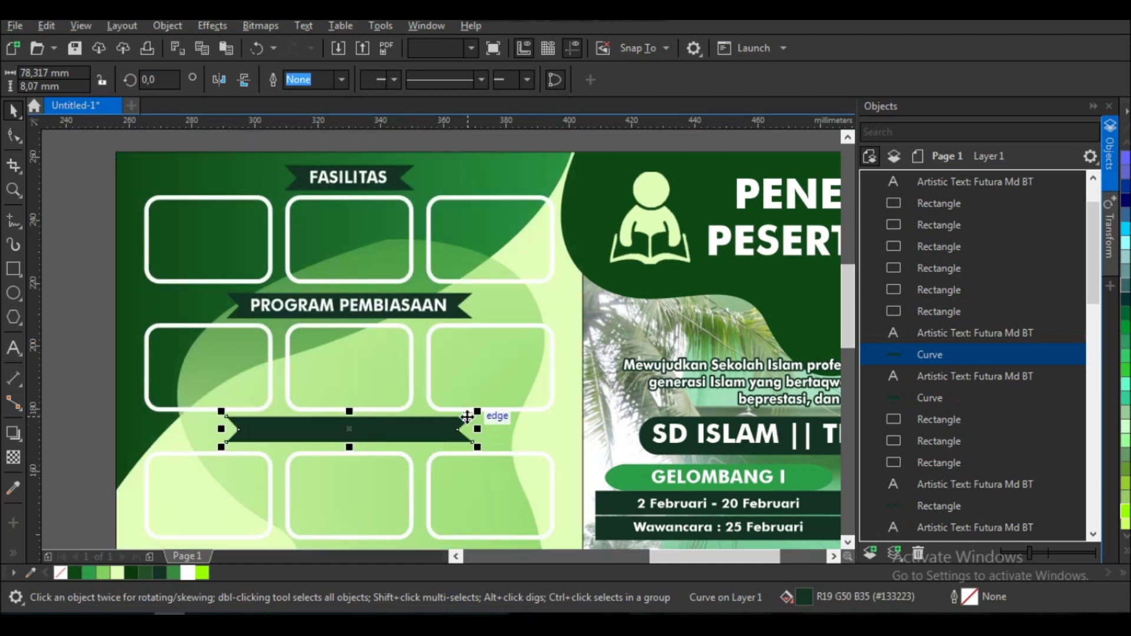
scroll(412, 430, "up", 1)
scroll(356, 434, "up", 1)
left_click_drag(356, 434, 401, 424)
scroll(401, 424, "down", 2)
scroll(404, 408, "down", 1)
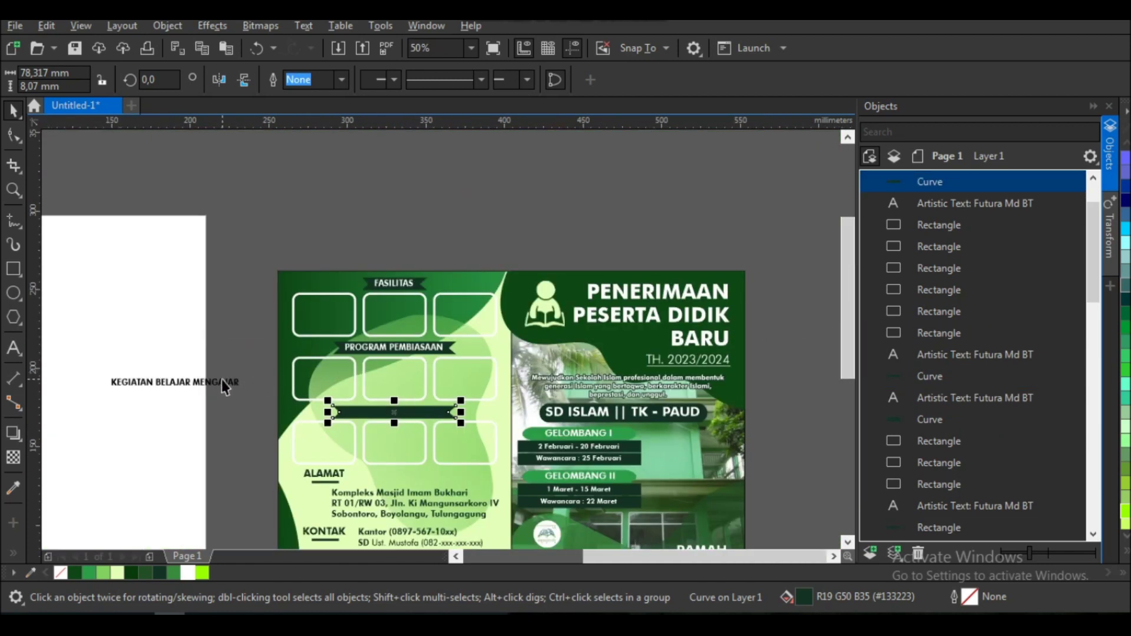
- Move KEGIATAN BELAJAR MENGAJAR onto the third ribbon and extend the ribbon to fit
left_click(224, 383)
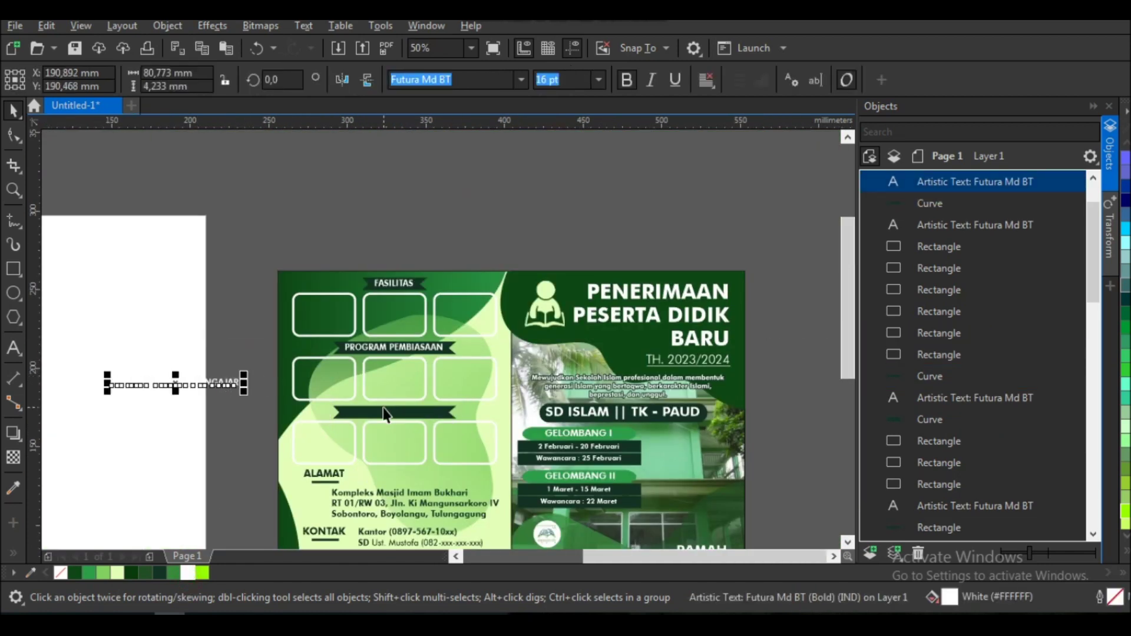
left_click_drag(190, 384, 410, 405)
scroll(410, 406, "up", 2)
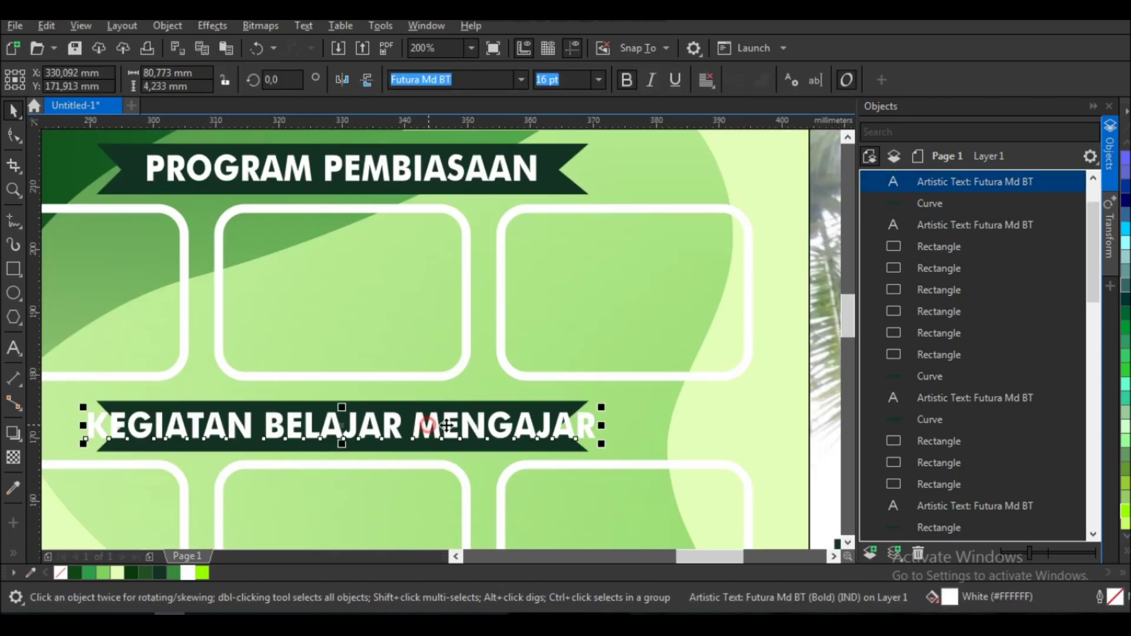
left_click(578, 411)
left_click(12, 136)
left_click_drag(587, 453, 648, 450)
key("space")
- Select the KEGIATAN BELAJAR MENGAJAR text, then zoom out to view the whole flyer
left_click(611, 429)
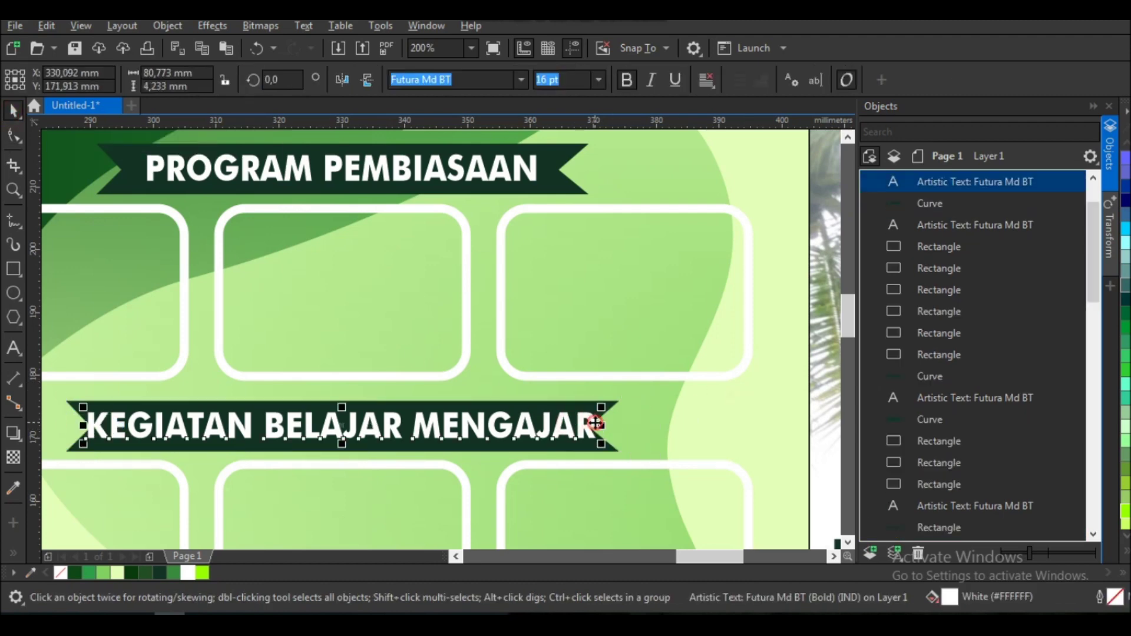
key("F4")
key("Escape")
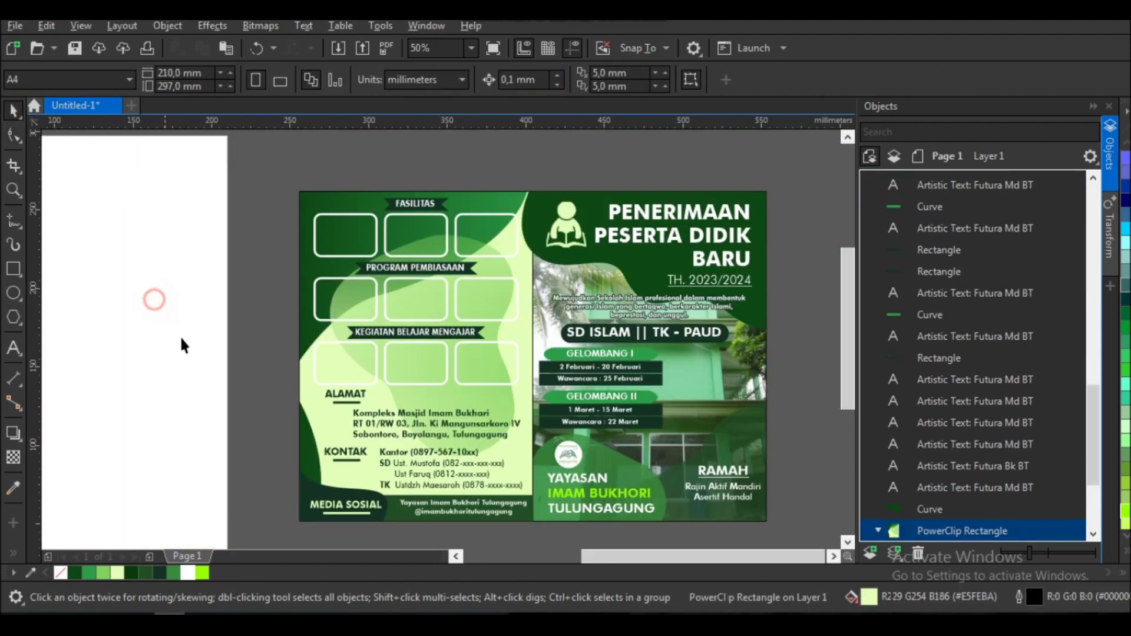
key("F6")
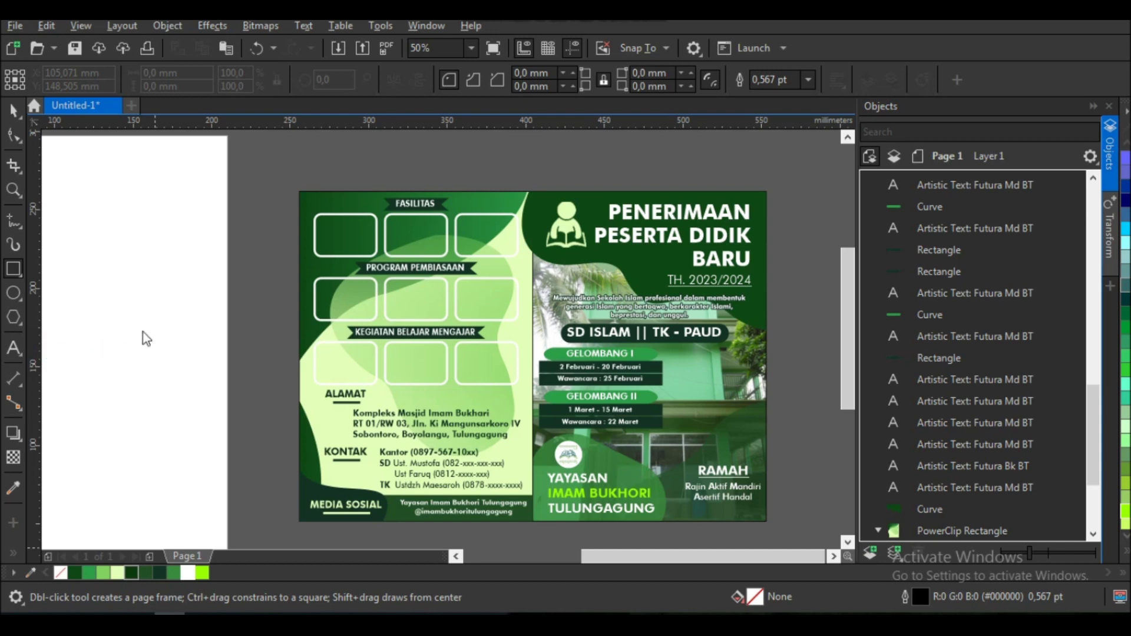
- Paste the activity photos onto the page and select the pasted stack
key("ctrl+v")
scroll(207, 327, "down", 1)
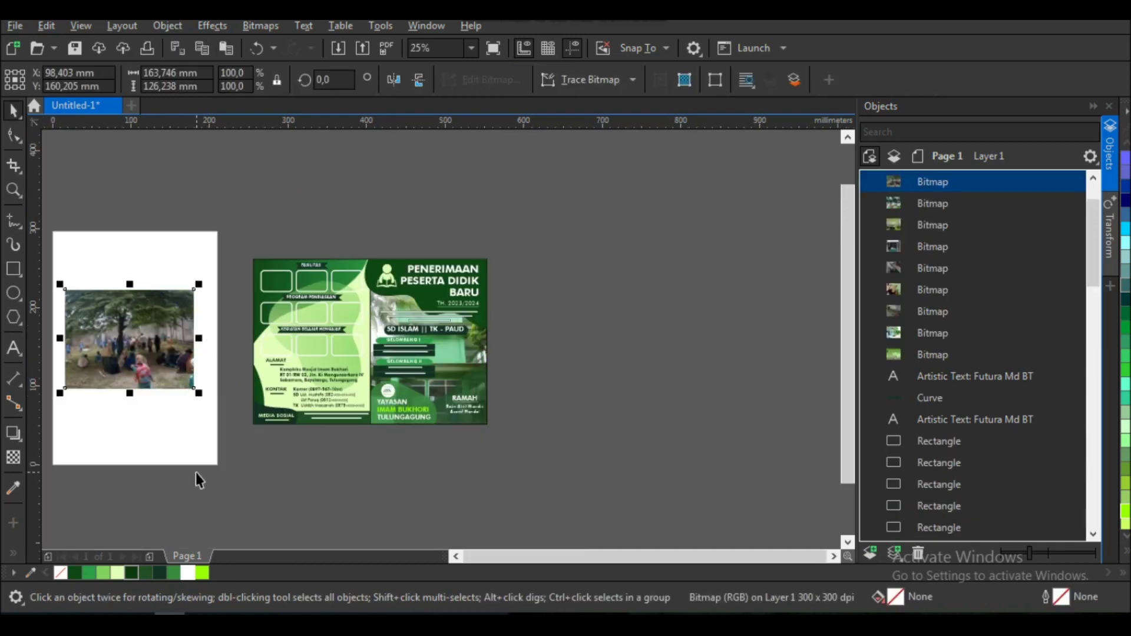
left_click(196, 473)
scroll(235, 459, "down", 1)
scroll(176, 418, "up", 1)
left_click(175, 419)
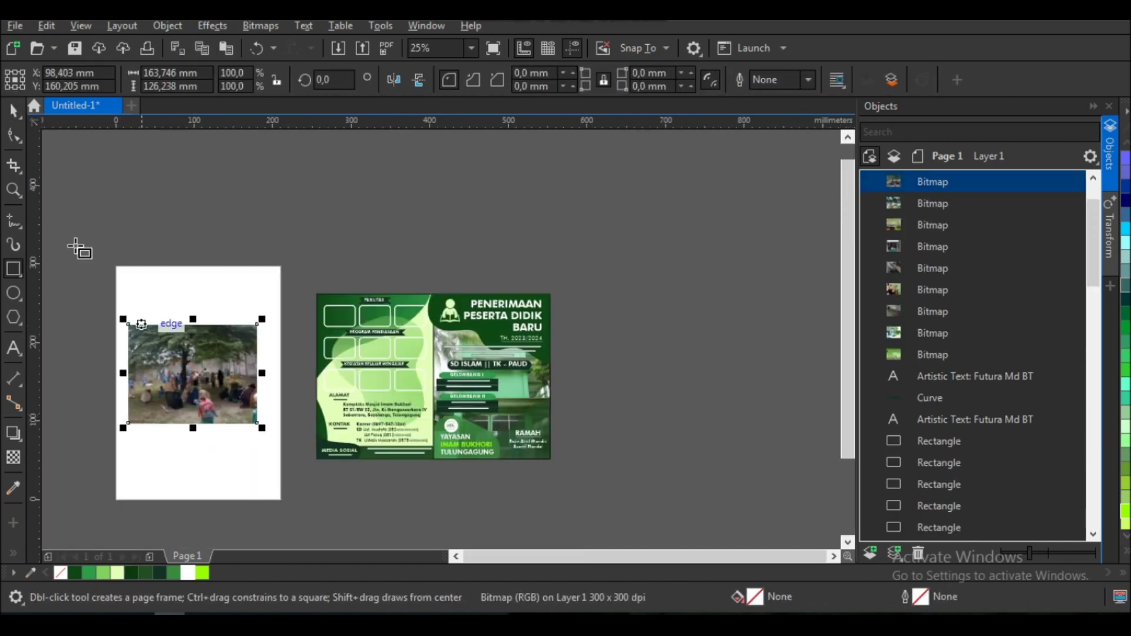
scroll(189, 407, "up", 1)
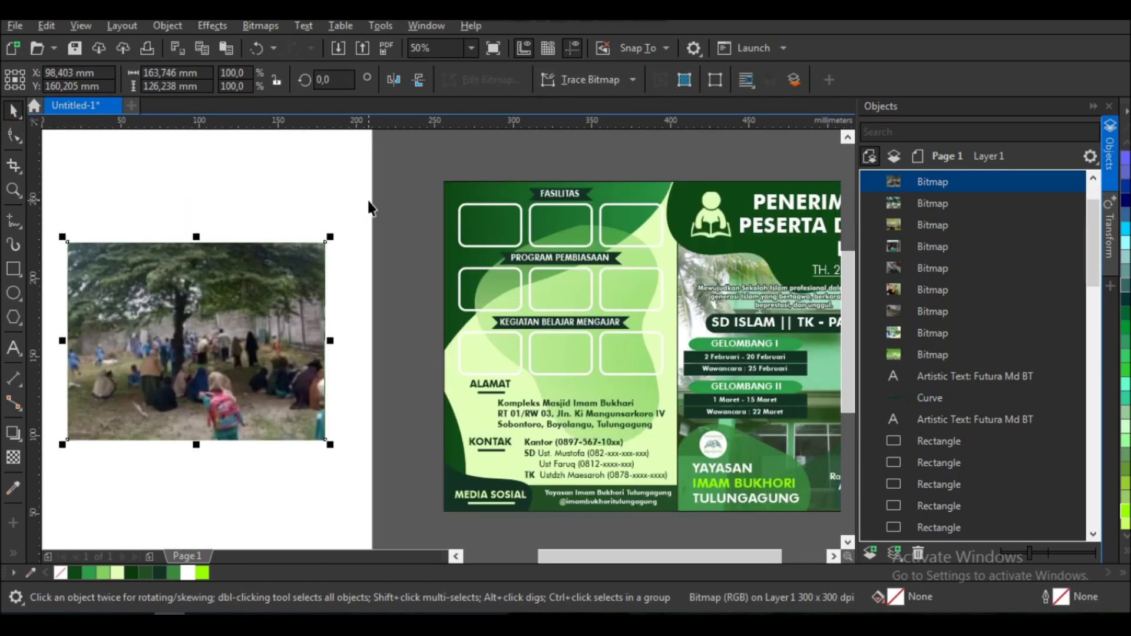
scroll(370, 207, "down", 1)
- Scale the photo stack down to frame size and move it beside the frames
mouse_move(353, 223)
left_mouse_down()
mouse_move(298, 271)
mouse_move(516, 266)
left_mouse_up()
scroll(524, 259, "up", 2)
left_click_drag(390, 223, 419, 236)
scroll(521, 259, "up", 1)
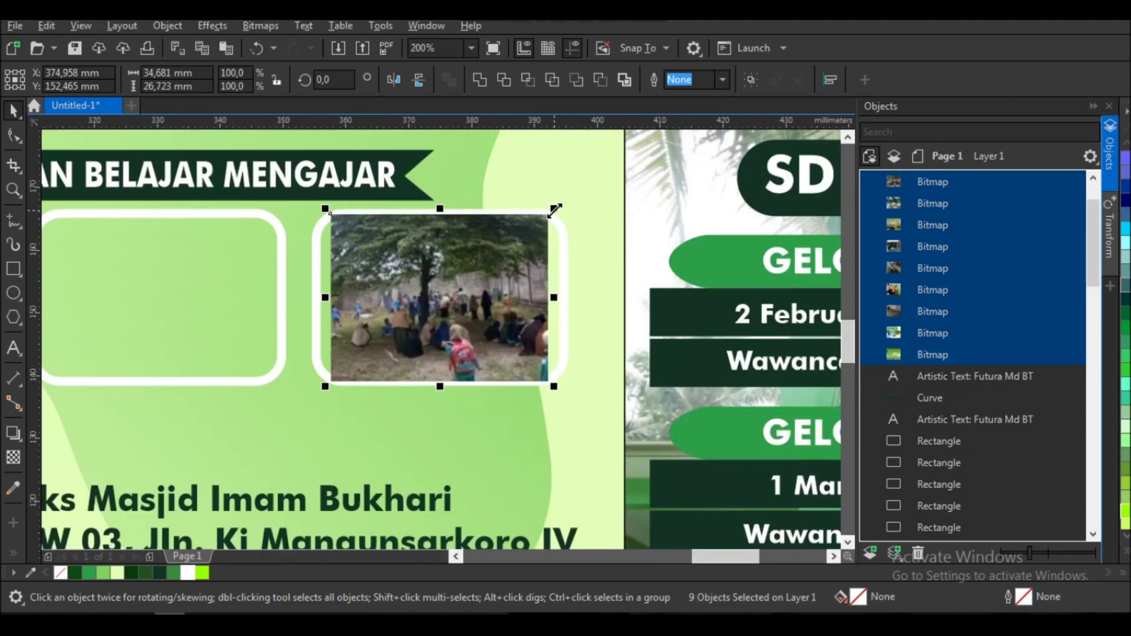
scroll(570, 187, "down", 1)
scroll(391, 265, "down", 1)
mouse_move(555, 209)
left_mouse_down()
mouse_move(321, 276)
mouse_move(548, 271)
left_mouse_up()
- PowerClip the photos into the empty Kegiatan, Program Pembiasaan and Fasilitas rounded frames
mouse_move(298, 271)
left_mouse_down()
mouse_move(478, 271)
mouse_move(407, 271)
mouse_move(548, 206)
left_mouse_up()
mouse_move(298, 271)
left_mouse_down()
mouse_move(478, 206)
mouse_move(407, 206)
left_mouse_up()
left_click_drag(299, 271, 549, 147)
mouse_move(299, 271)
left_mouse_down()
mouse_move(470, 152)
mouse_move(407, 148)
left_mouse_up()
scroll(270, 270, "down", 1)
scroll(422, 242, "up", 1)
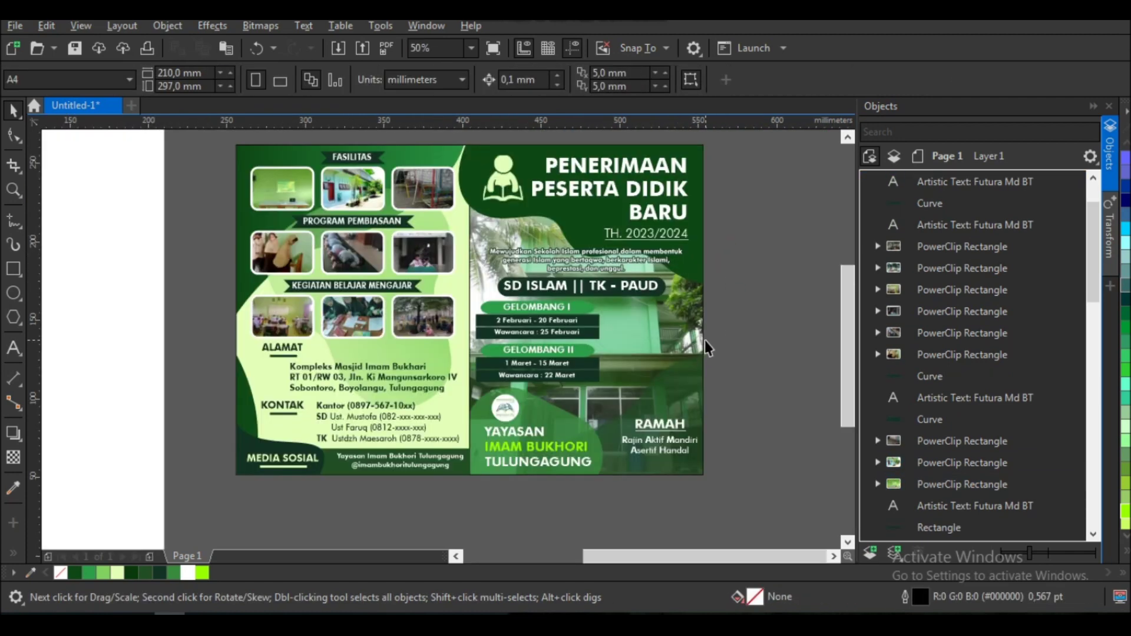
scroll(706, 345, "up", 1)
- Draw a rectangle beside the Gelombang I dates and give it slightly rounded corners
left_click(13, 269)
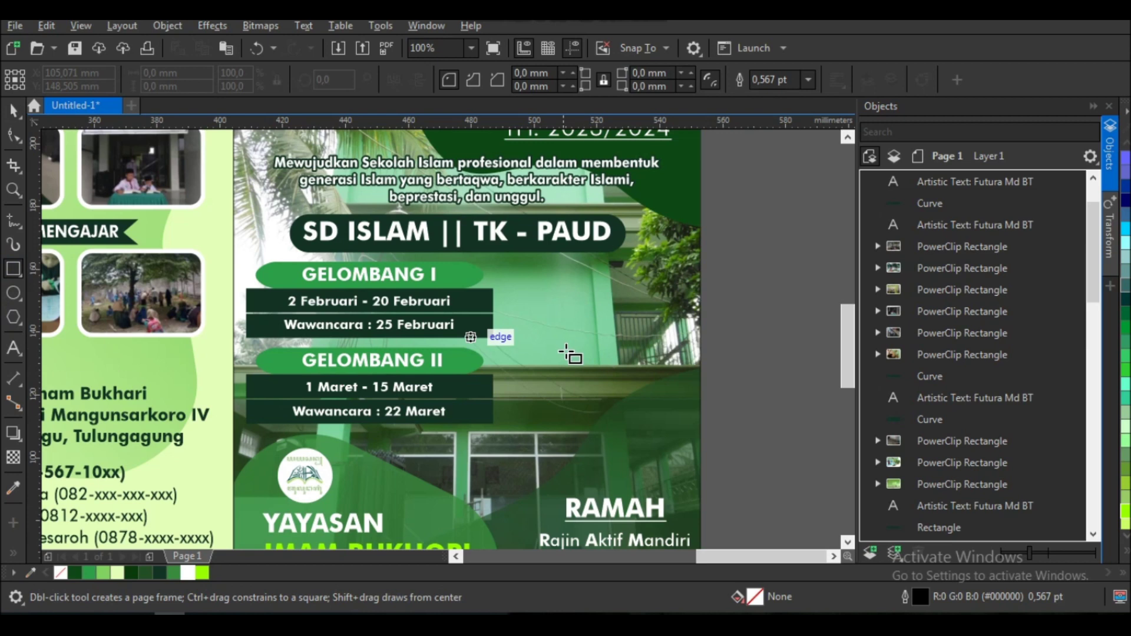
left_click_drag(521, 307, 604, 334)
left_click(13, 136)
scroll(522, 315, "up", 1)
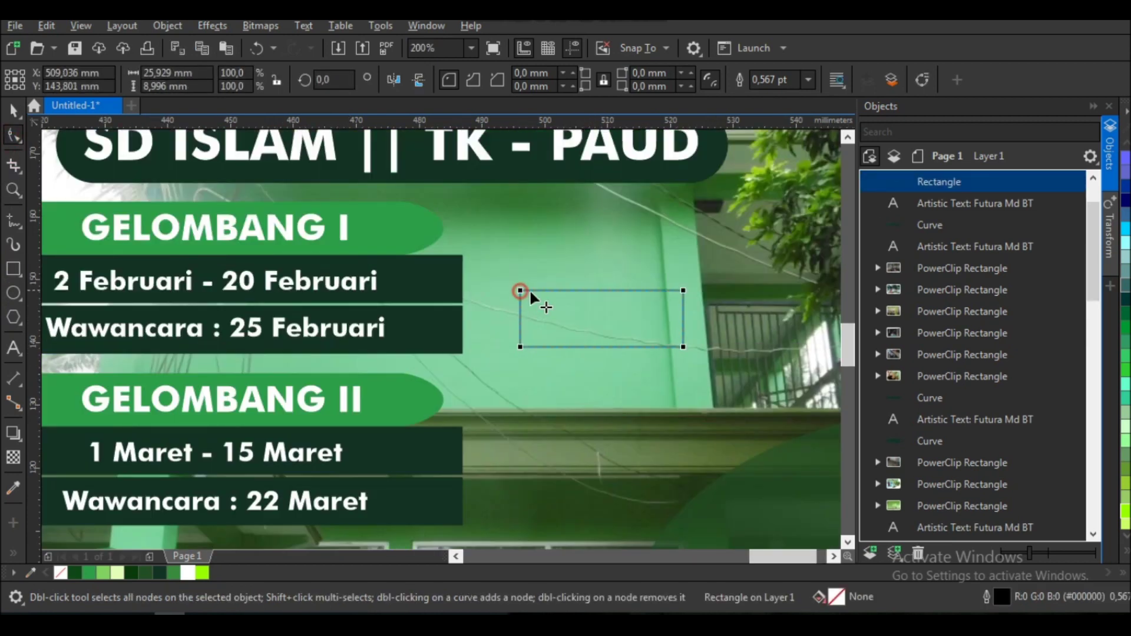
left_click_drag(523, 293, 544, 291)
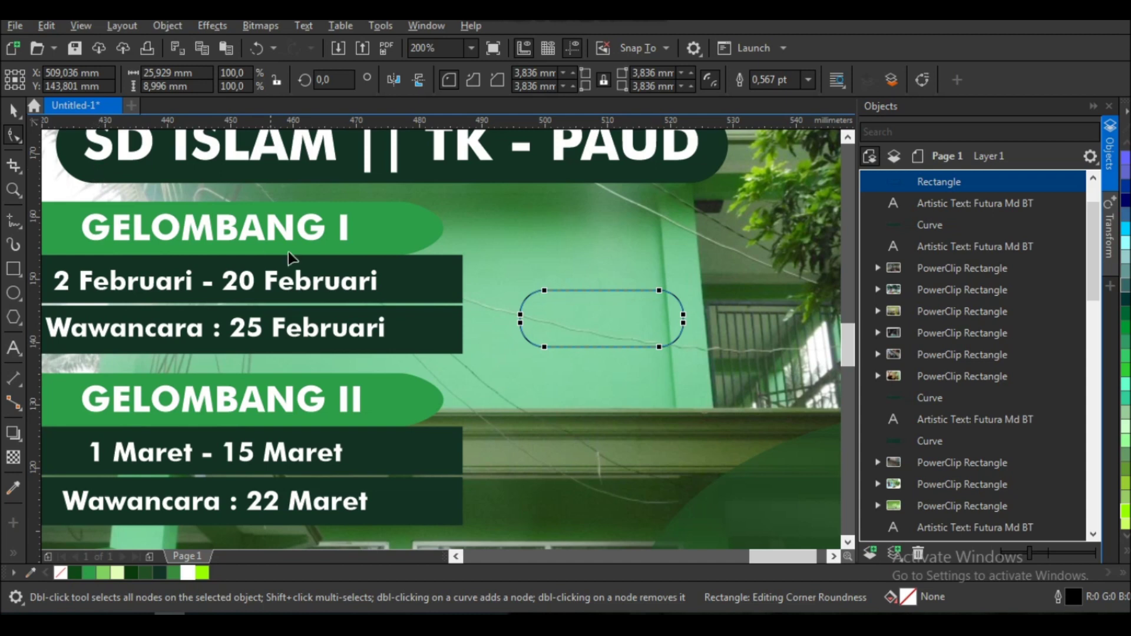
left_click_drag(545, 297, 536, 293)
left_click(13, 110)
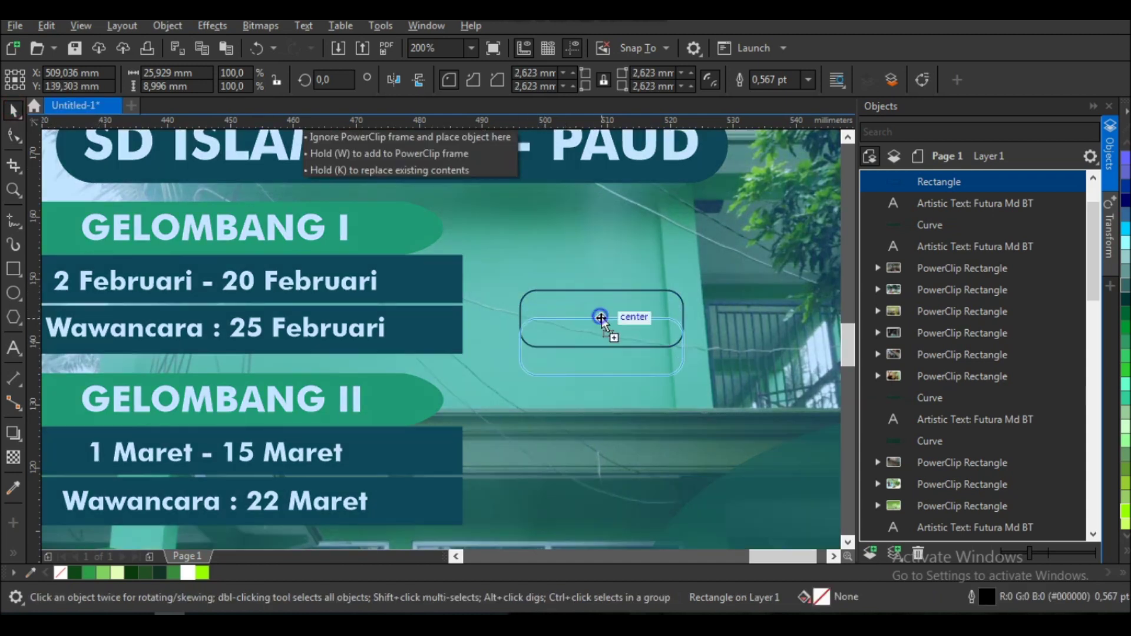
- Duplicate the rounded rectangle wider and lower, weld both into one shape, and fill it orange
left_click_drag(597, 293, 597, 321)
left_click_drag(687, 346, 718, 346)
left_click(683, 321, "shift")
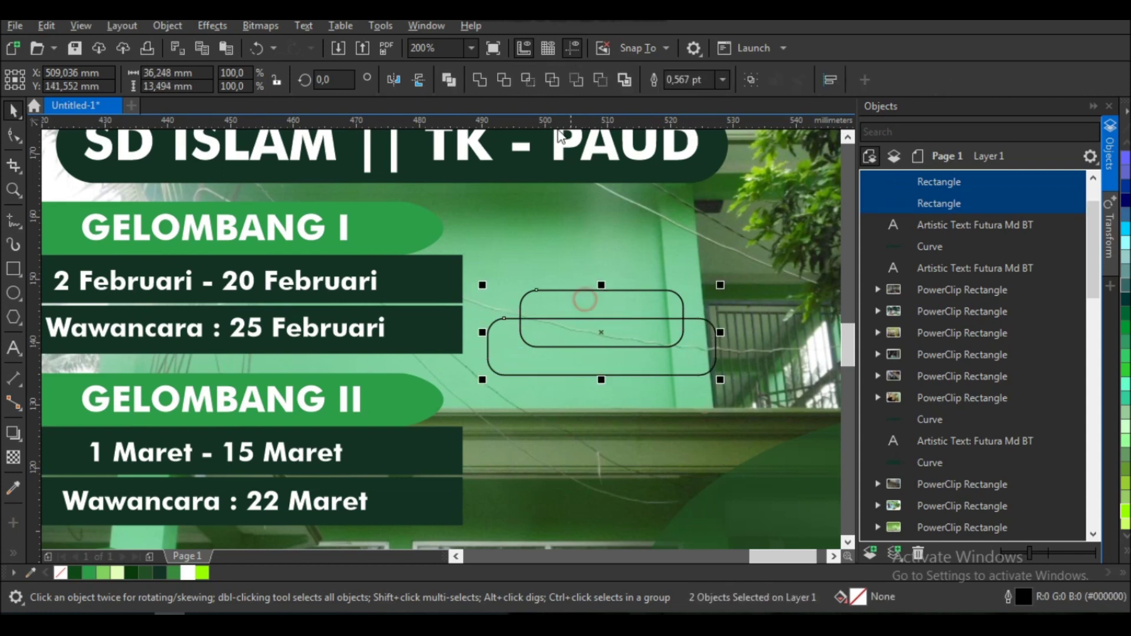
left_click(512, 80)
scroll(810, 310, "down", 2)
left_click(600, 307)
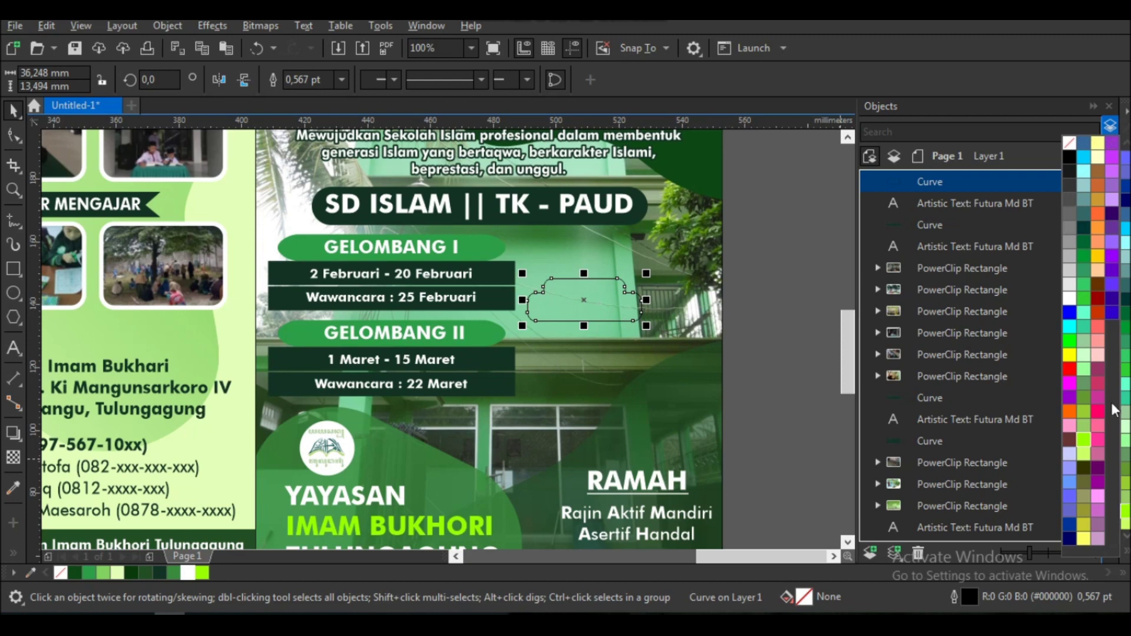
left_click(1069, 415)
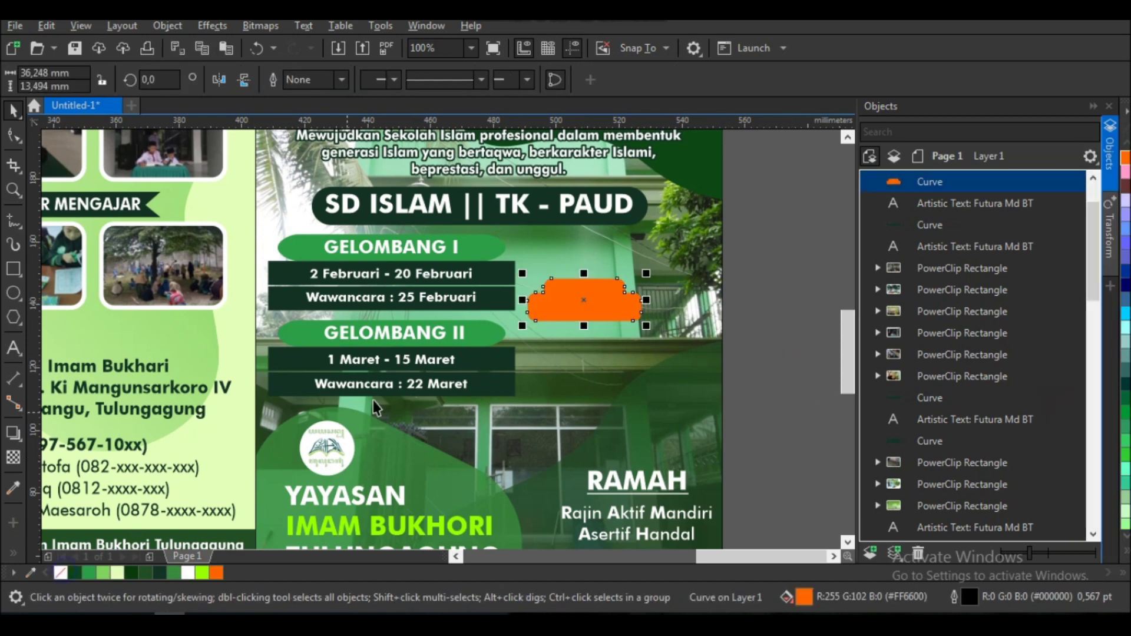
key("Escape")
- Copy the white date text onto the orange shape and retype it as DISKON / Infaq / Jariyah
scroll(334, 425, "down", 2)
scroll(199, 367, "up", 3)
left_click(122, 321)
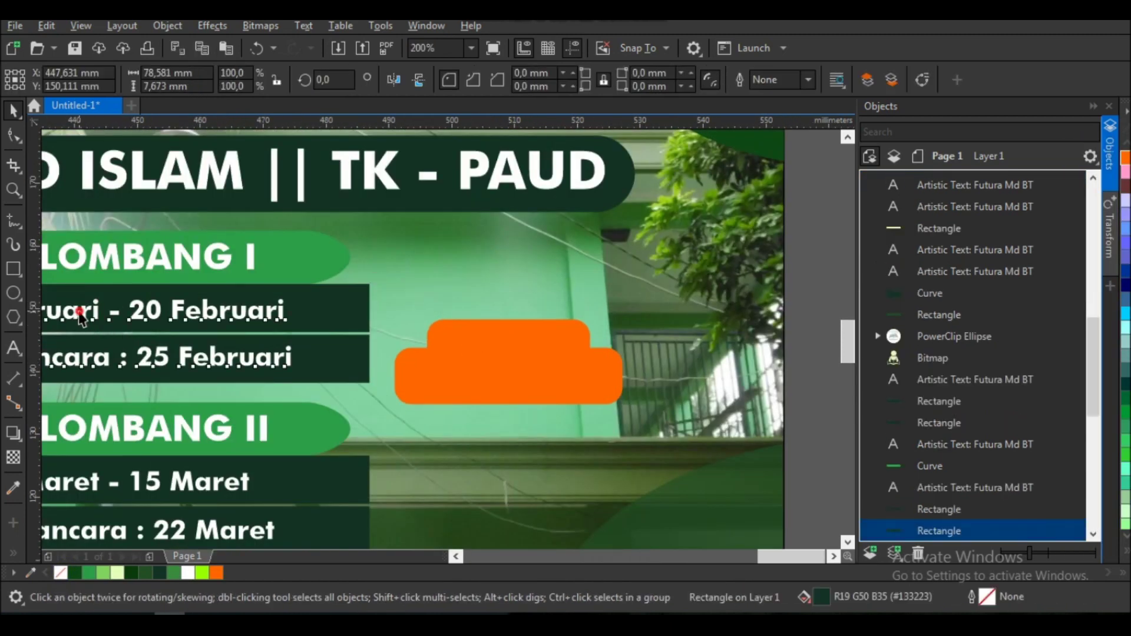
left_click(76, 309)
left_click_drag(76, 309, 417, 349)
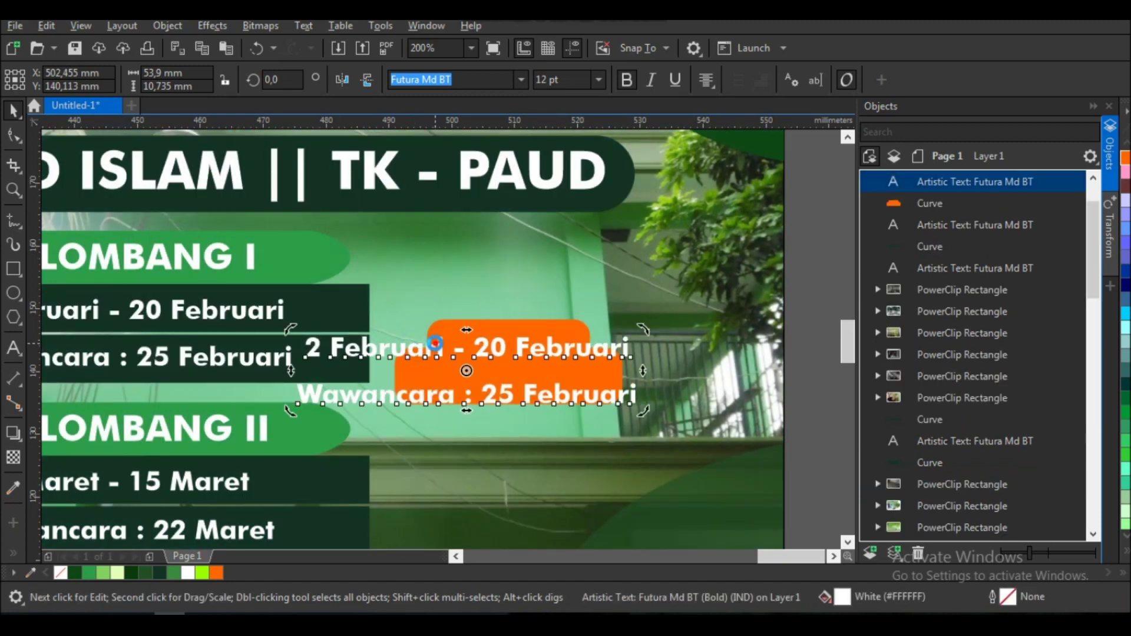
double_click(431, 345)
type("DISKON")
type("Infaq / J")
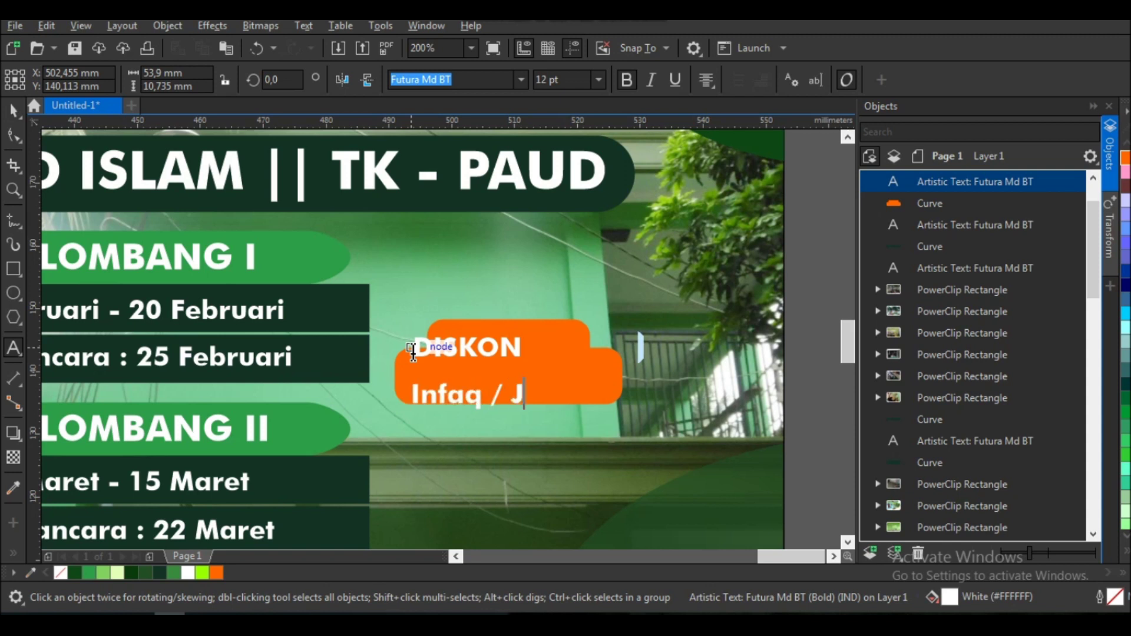
type("ariyah")
- Center the text on the orange shape and tighten the DISKON–Infaq line spacing
left_click(13, 110)
left_click(518, 328, "shift")
key("c")
key("e")
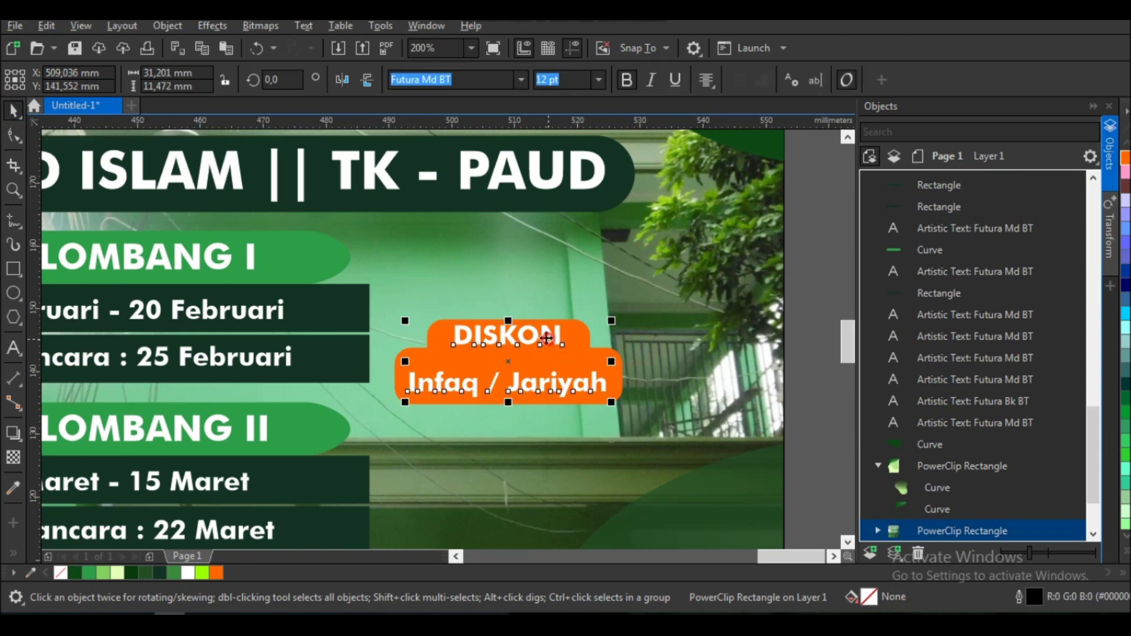
key("F10")
left_click_drag(406, 406, 403, 389)
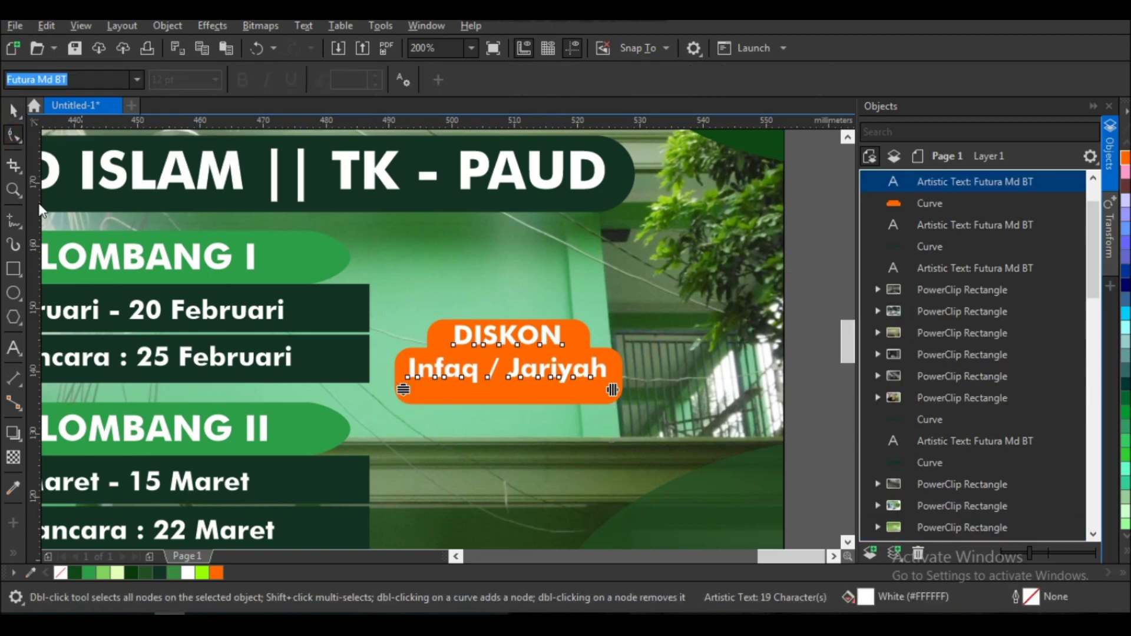
key("space")
left_click(497, 394)
- Move the DISKON badge with its text slightly lower beside Gelombang I
scroll(454, 366, "down", 2)
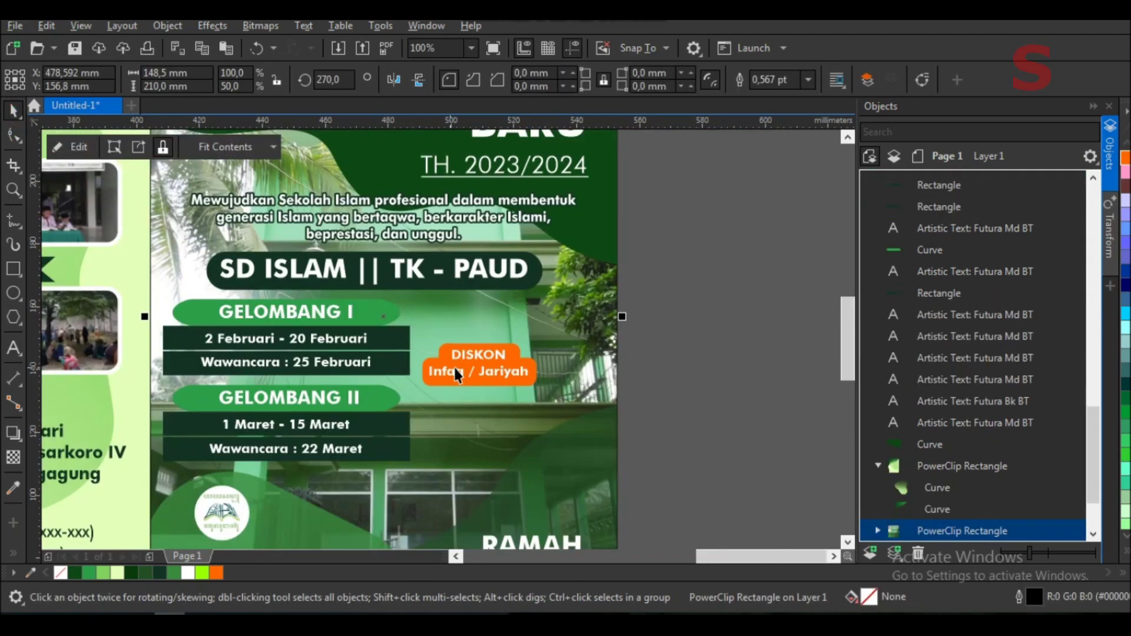
left_click(747, 353)
scroll(680, 327, "down", 2)
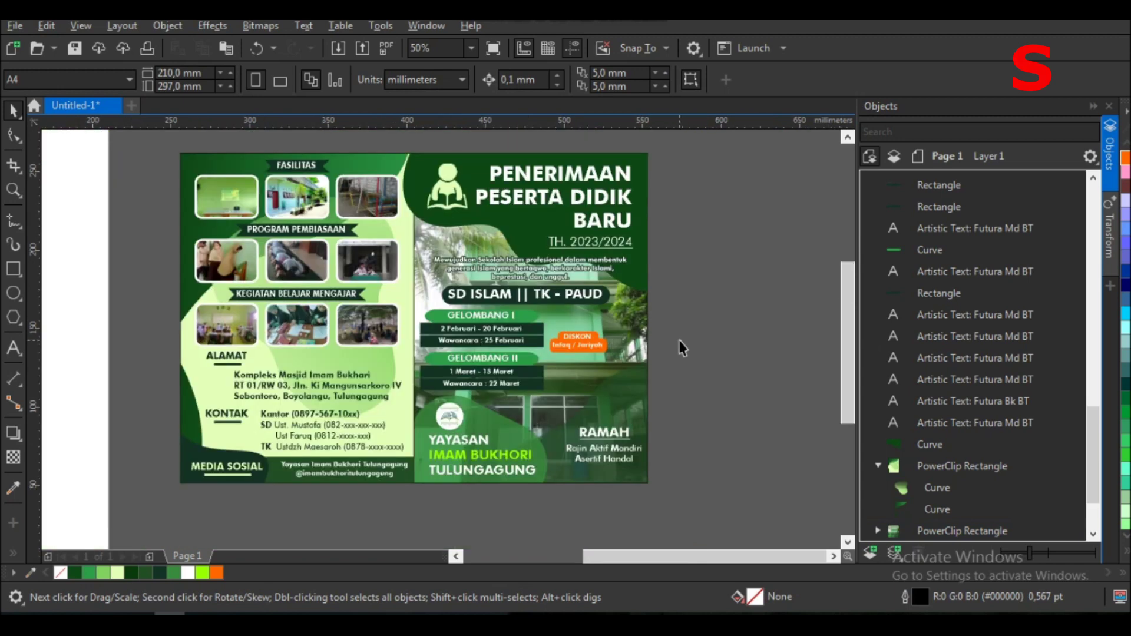
scroll(618, 396, "up", 2)
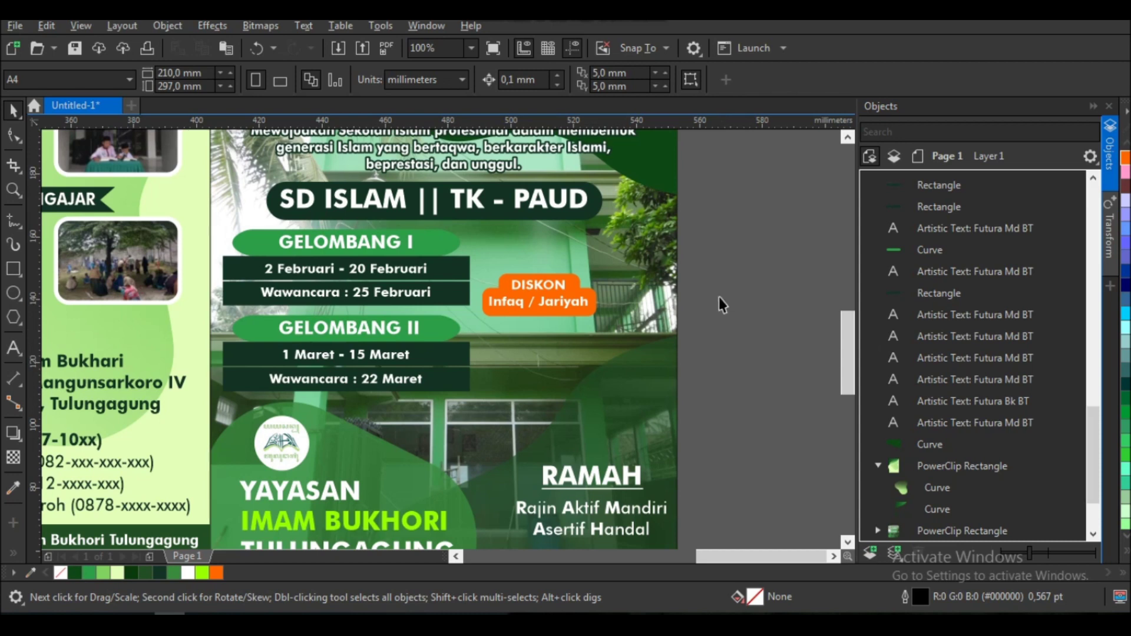
left_click_drag(721, 274, 472, 351)
scroll(561, 290, "up", 2)
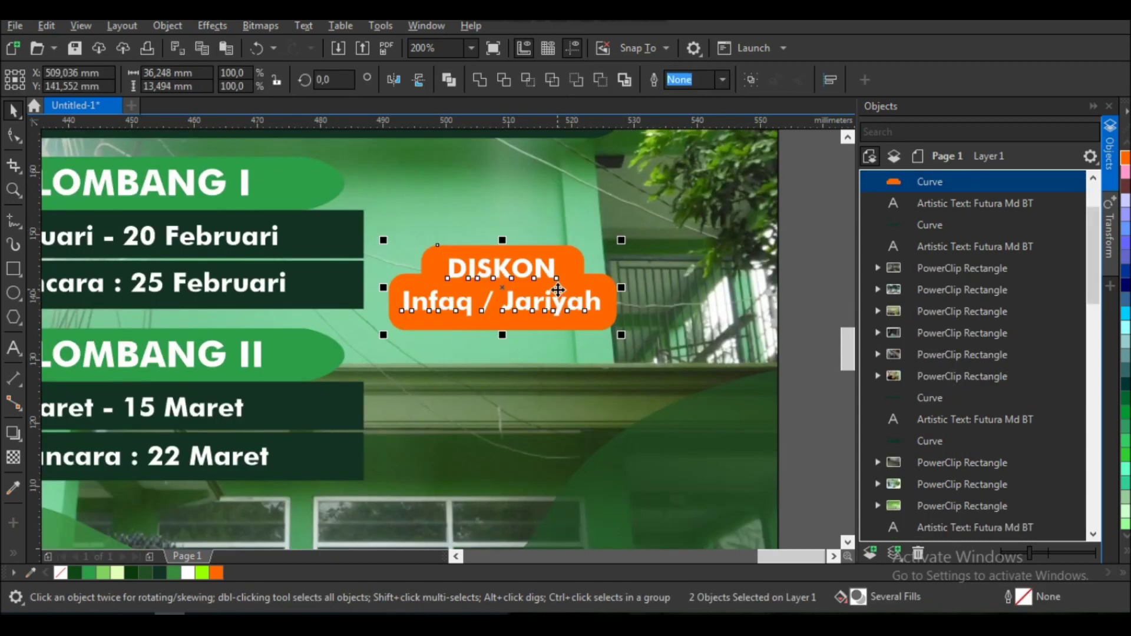
left_click_drag(558, 290, 558, 313)
scroll(562, 312, "down", 2)
left_click(740, 318)
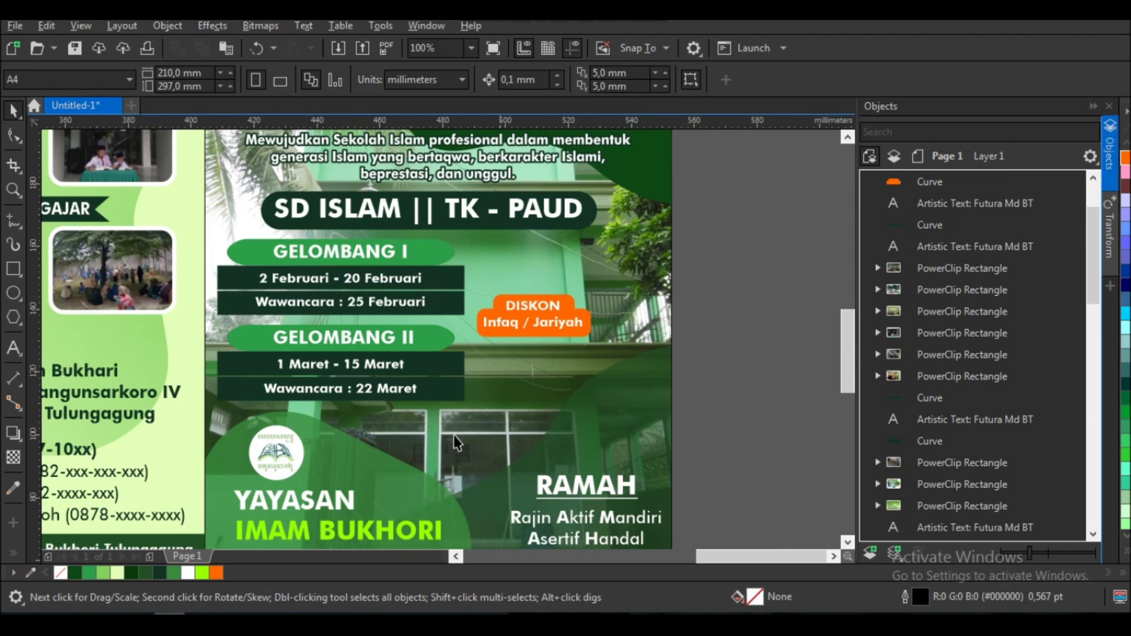
scroll(294, 413, "down", 4)
key("g")
left_click(593, 320)
- Give the red price tag a red-to-black gradient fill
left_click_drag(583, 313, 360, 313)
left_click(244, 573)
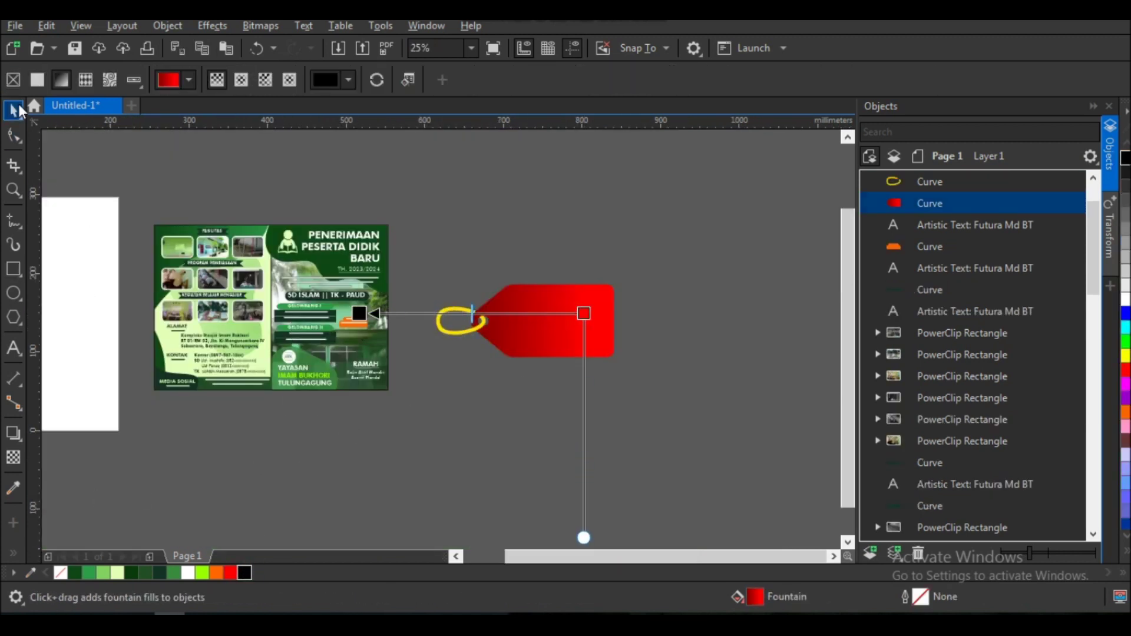
left_click(13, 110)
left_click_drag(433, 256, 658, 377)
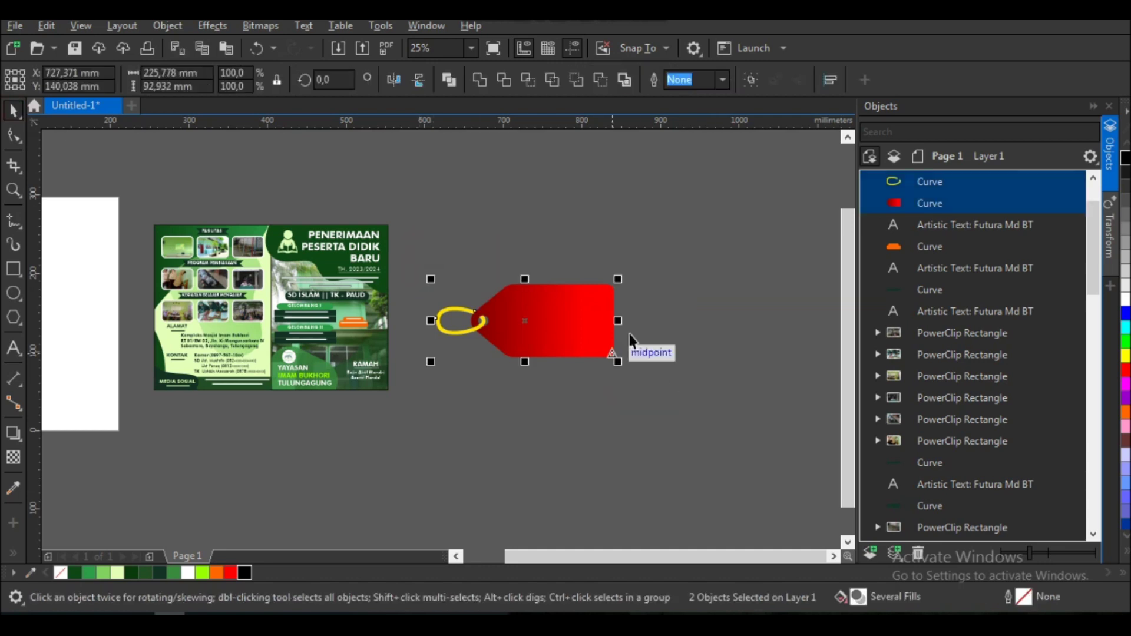
- Group the yellow ring and red tag, shrink it near Gelombang I, and tilt it clockwise
mouse_move(581, 288)
left_mouse_down()
mouse_move(506, 329)
mouse_move(365, 283)
left_mouse_up()
scroll(366, 282, "up", 1)
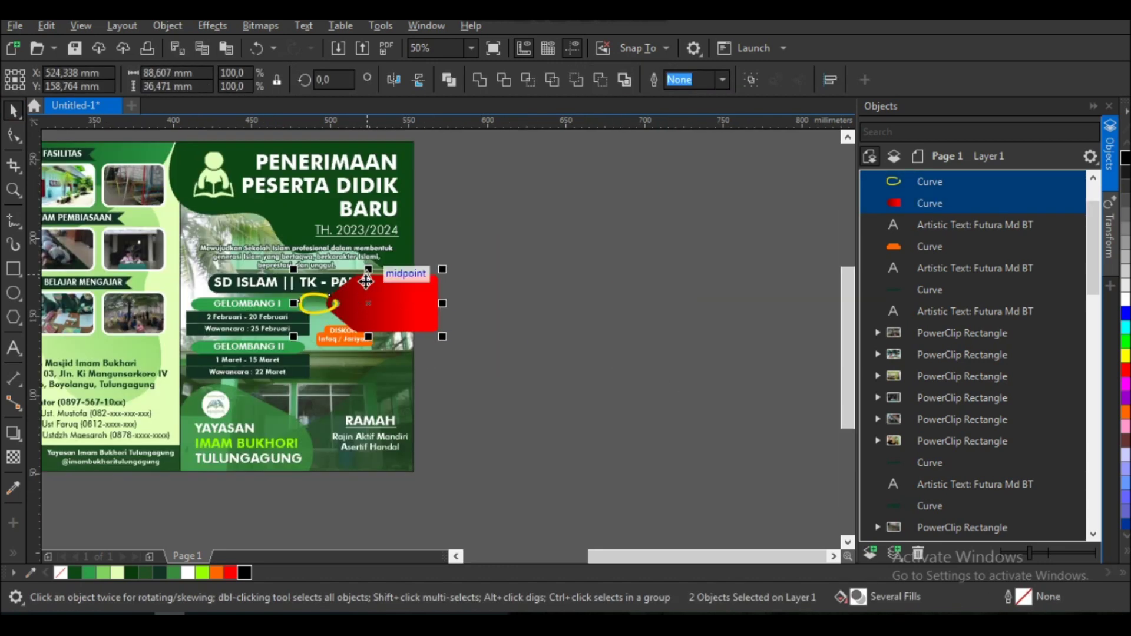
key("ctrl+g")
scroll(423, 281, "up", 1)
mouse_move(452, 271)
left_mouse_down()
mouse_move(339, 321)
mouse_move(356, 331)
mouse_move(291, 336)
mouse_move(240, 321)
left_mouse_up()
scroll(290, 335, "up", 1)
left_click(247, 324)
left_click_drag(296, 284, 310, 303)
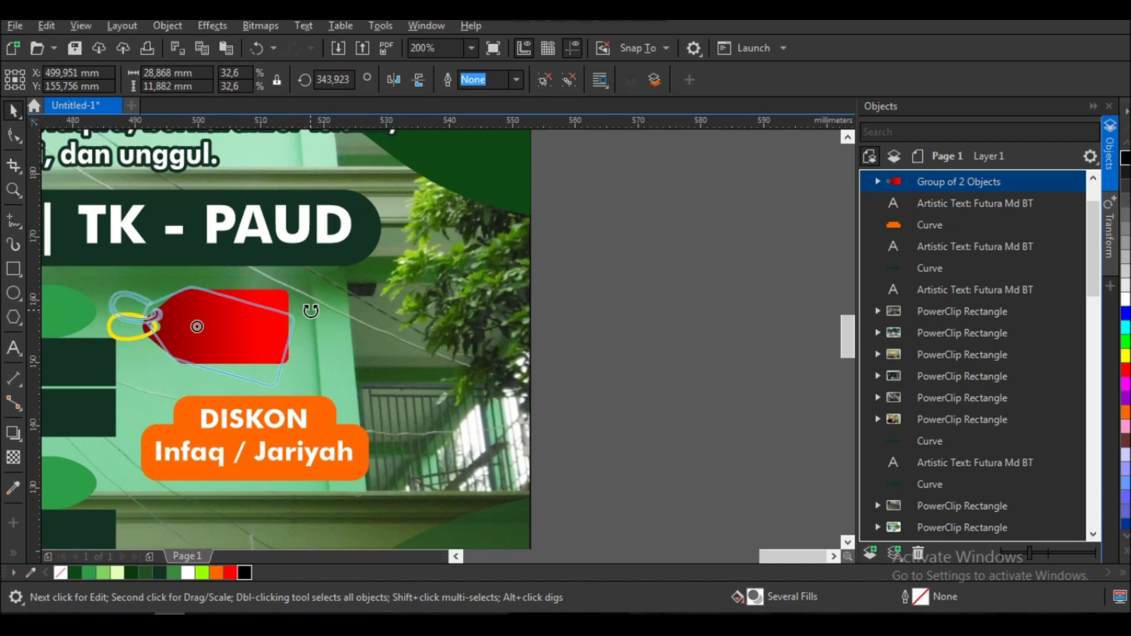
left_click(623, 306)
- Select the red tag itself inside its group
scroll(623, 307, "down", 2)
left_click_drag(494, 366, 494, 366)
scroll(494, 367, "up", 2)
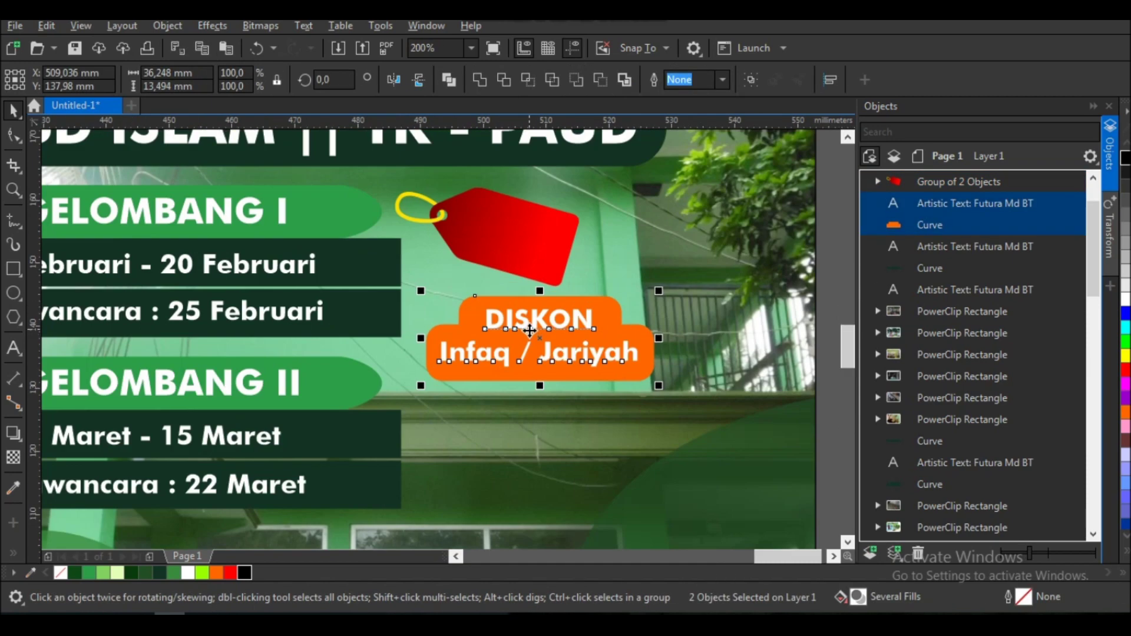
scroll(719, 312, "down", 2)
left_click(720, 312)
scroll(609, 311, "up", 2)
left_click(608, 311)
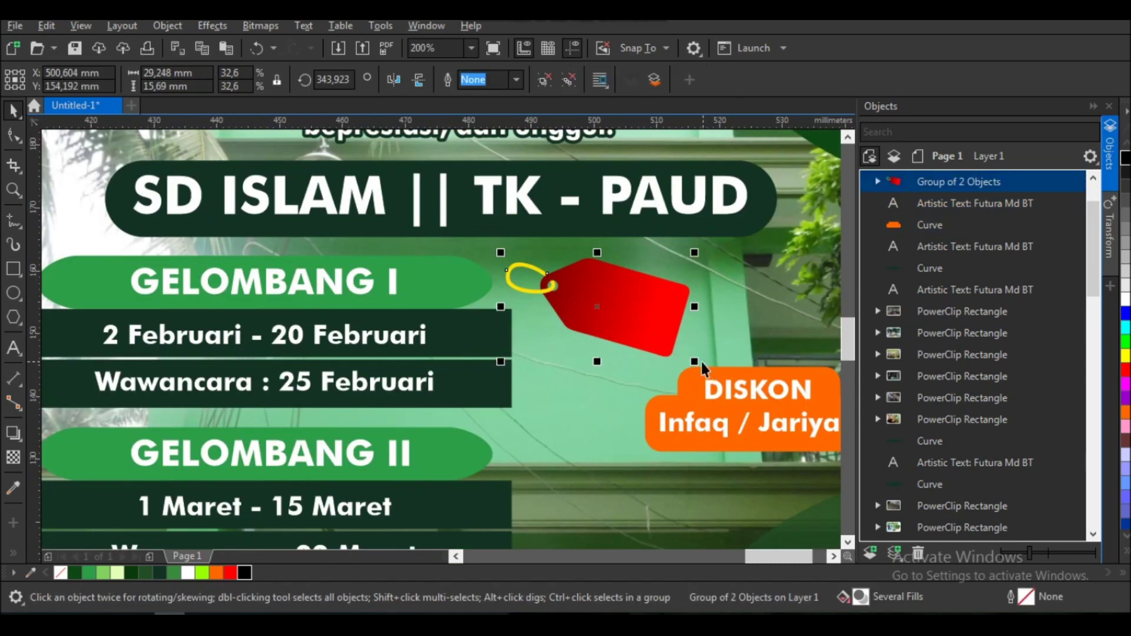
scroll(595, 318, "down", 2)
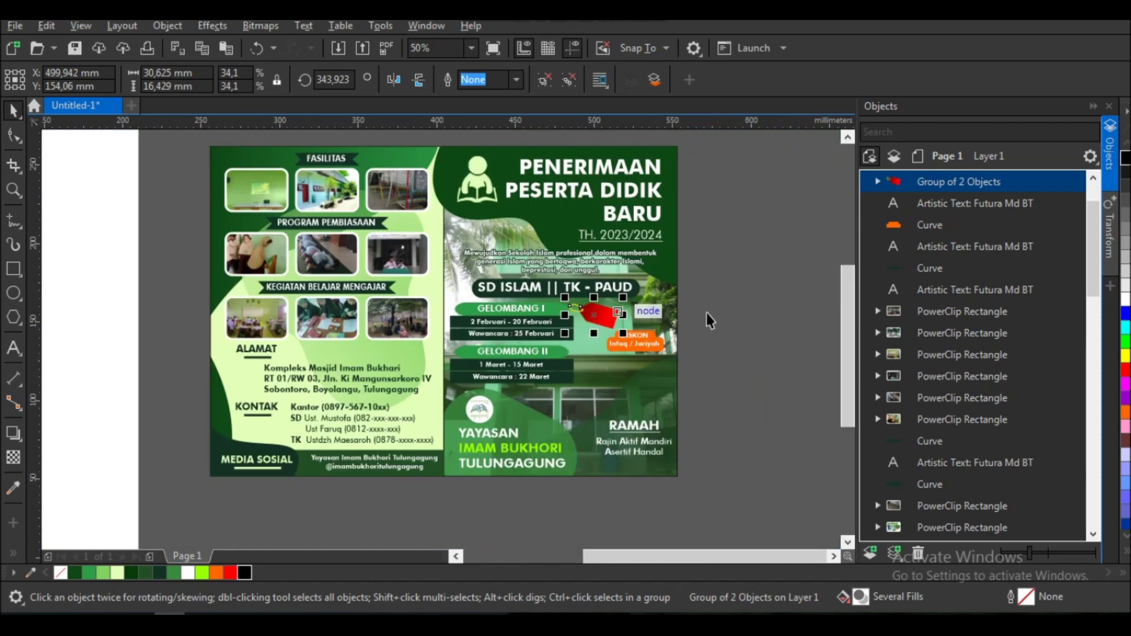
key("Escape")
scroll(613, 324, "up", 2)
left_click(593, 302)
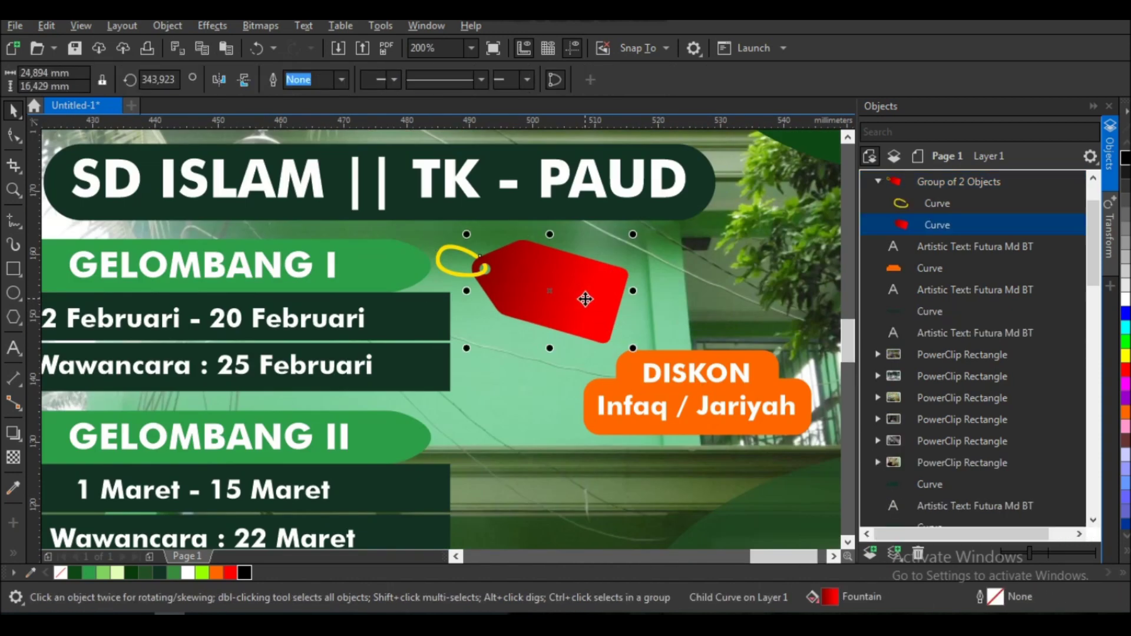
- Copy the DISKON text onto the tag, change it to 30%, enlarge it and tilt it to match
left_click(13, 347)
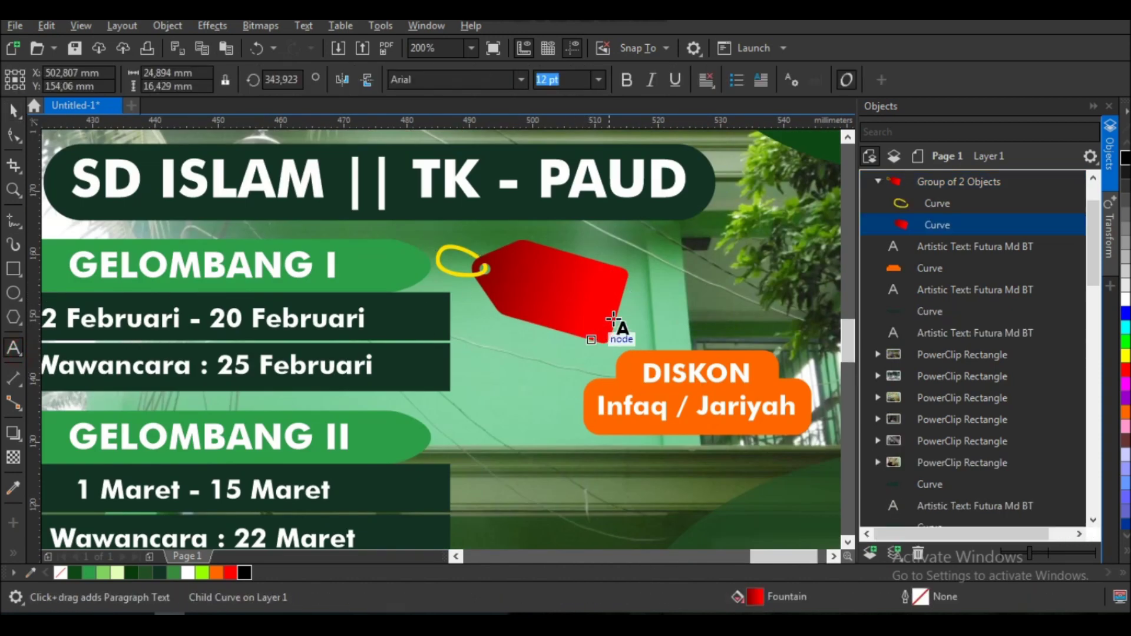
scroll(619, 323, "up", 1)
left_click(452, 265)
key("Escape")
left_click_drag(677, 436, 456, 242)
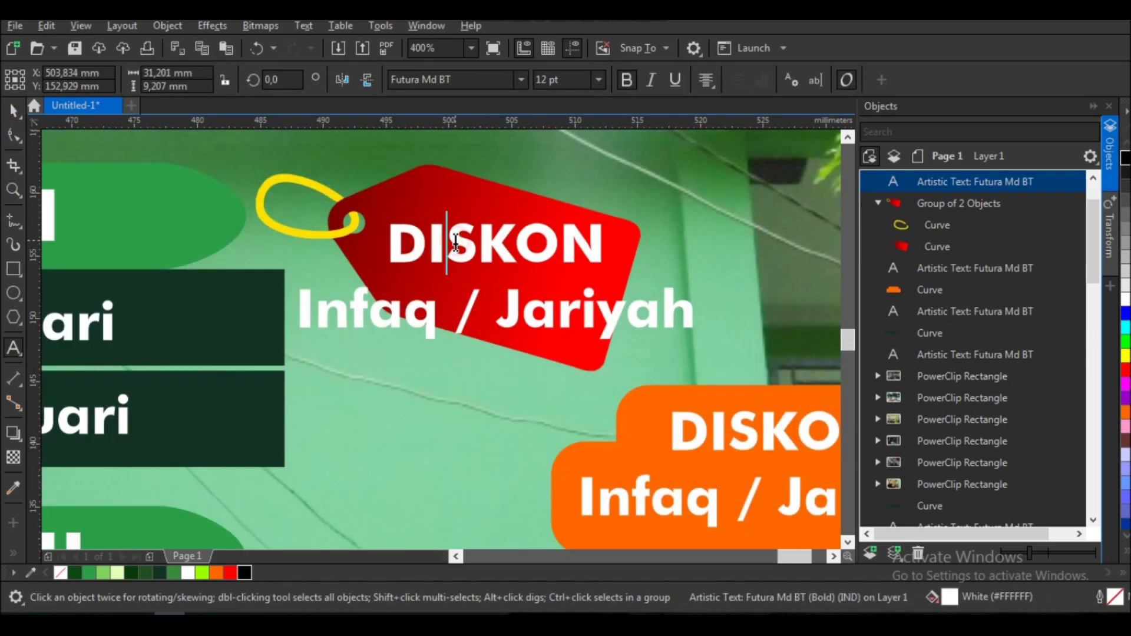
double_click(455, 243)
key("ctrl+a")
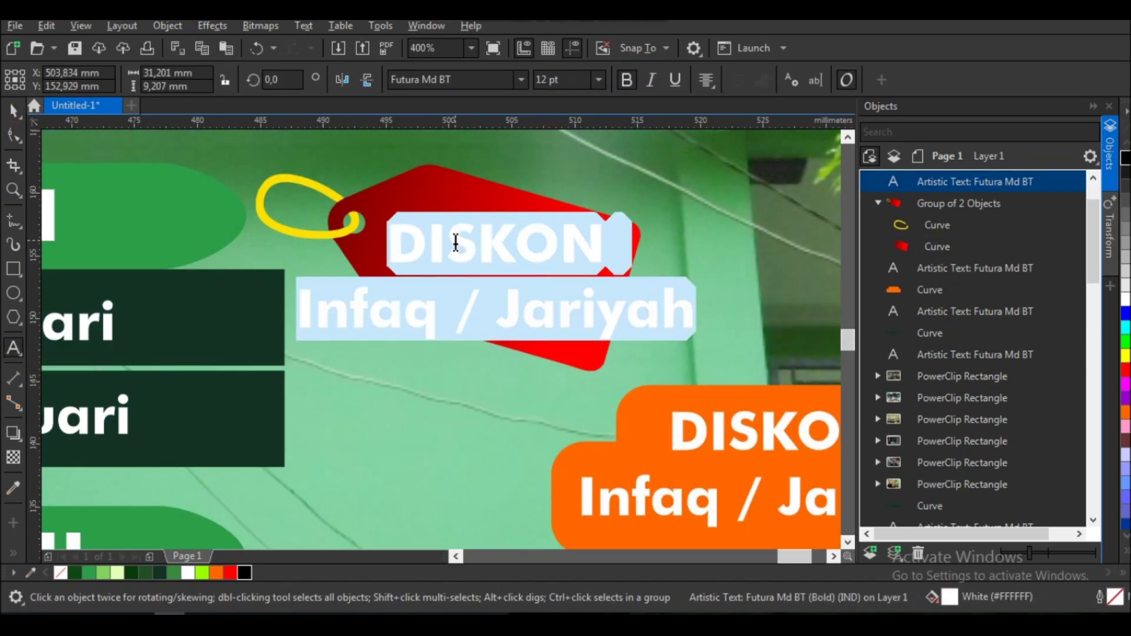
type("30%")
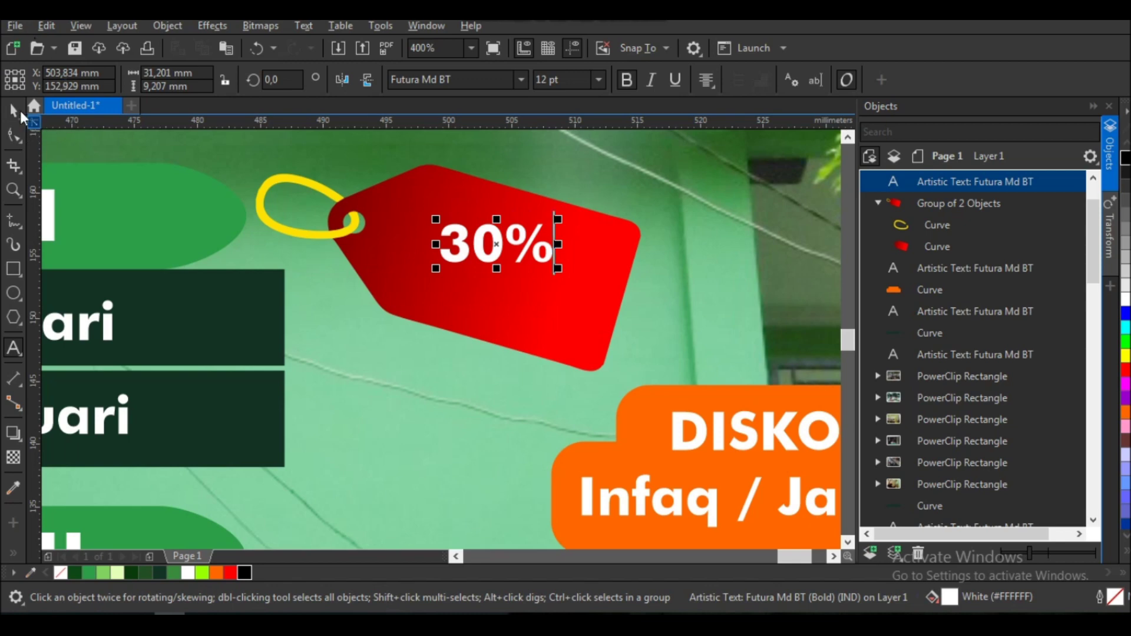
left_click_drag(557, 268, 607, 288)
left_click(581, 265)
mouse_move(613, 203)
left_mouse_down()
mouse_move(619, 243)
mouse_move(586, 247)
left_mouse_up()
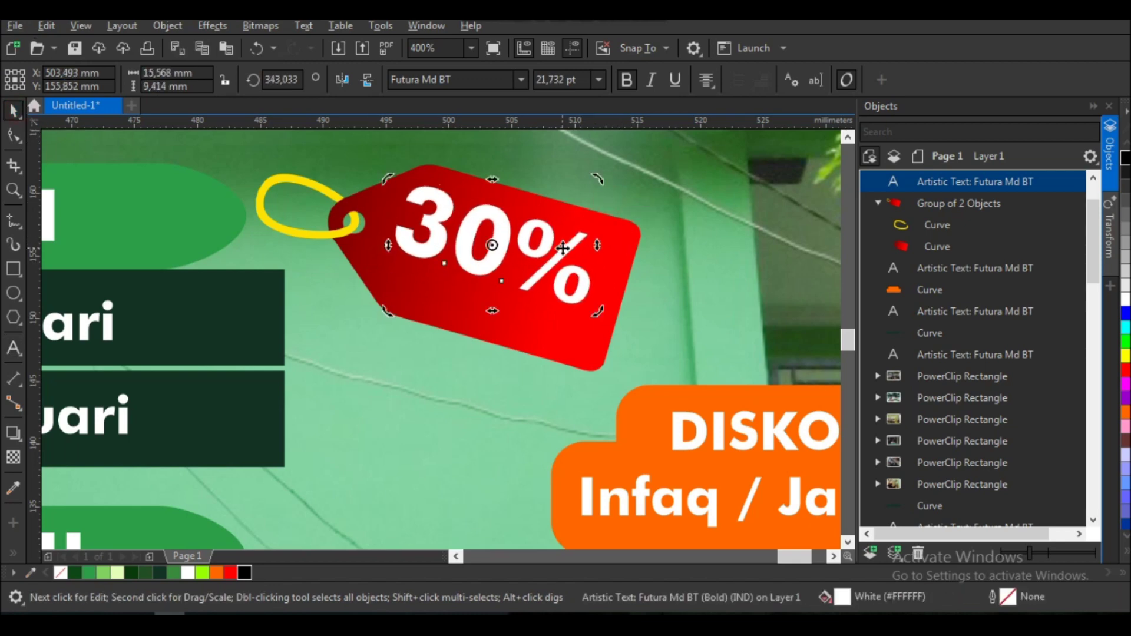
left_click(503, 251)
- Make the percent sign of the 30% label 16 pt
left_click_drag(502, 252, 591, 283)
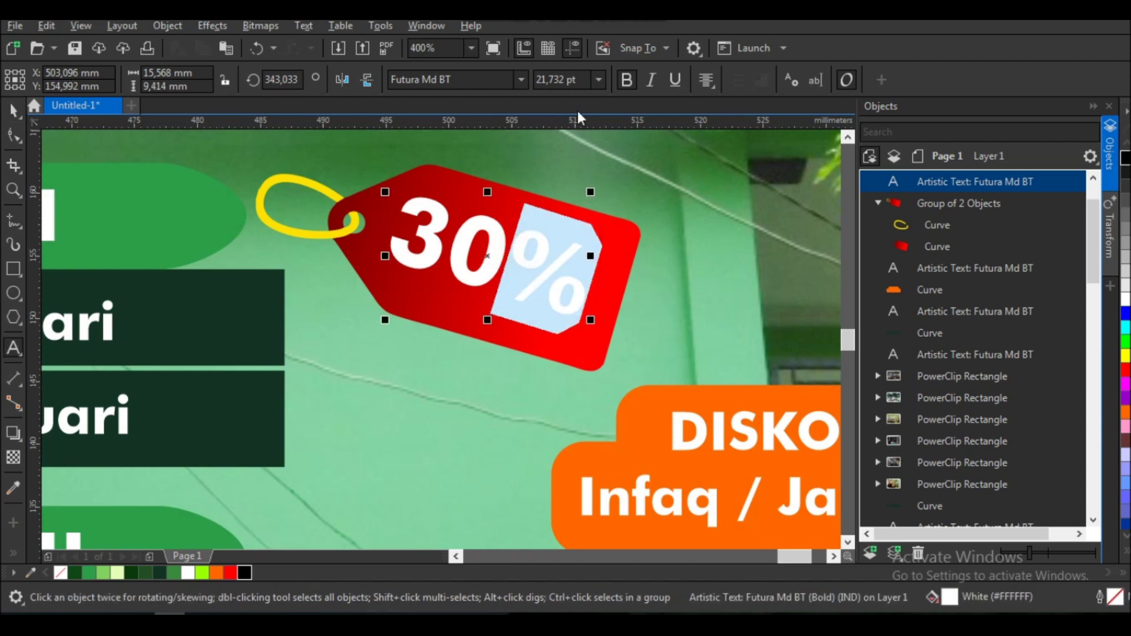
left_click(599, 79)
left_click(574, 231)
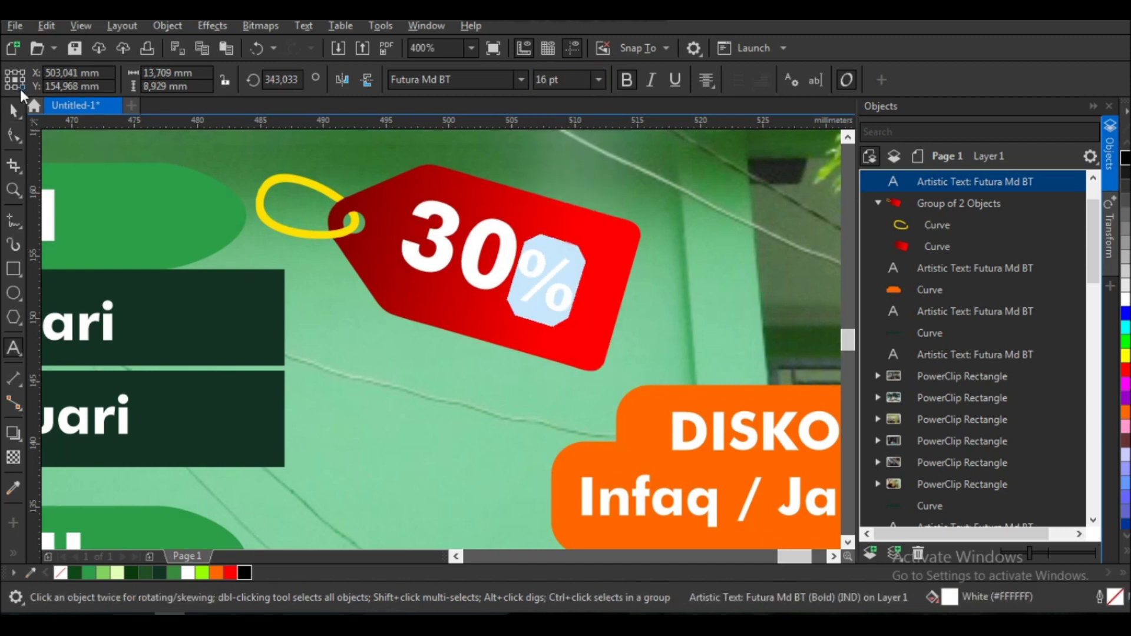
key("ctrl+space")
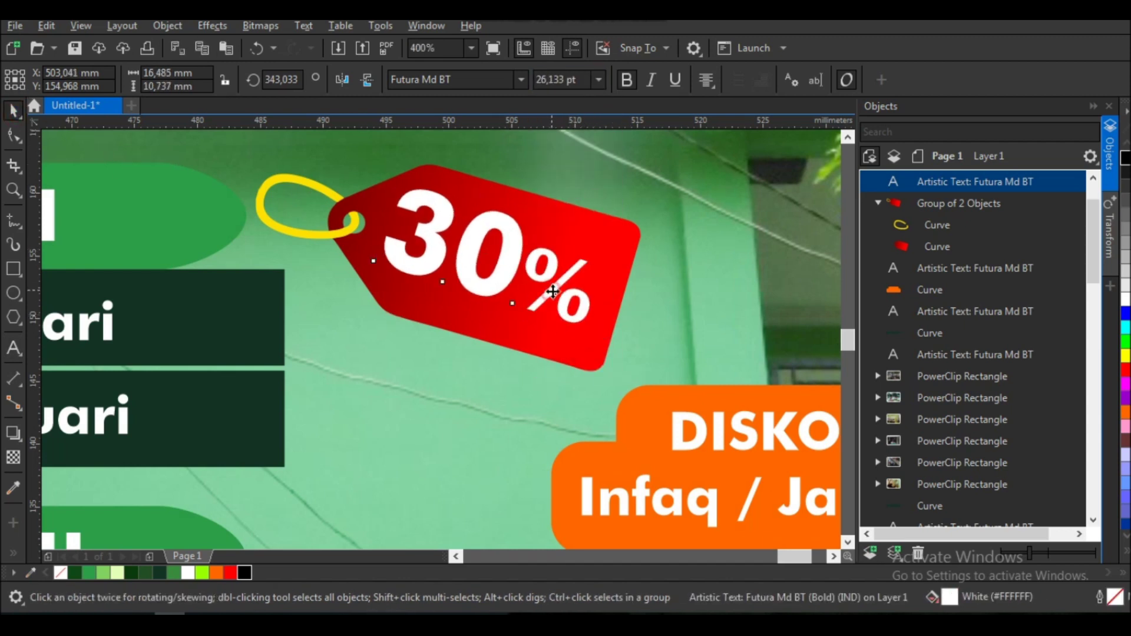
scroll(550, 293, "down", 2)
scroll(550, 293, "down", 2)
scroll(766, 330, "down", 2)
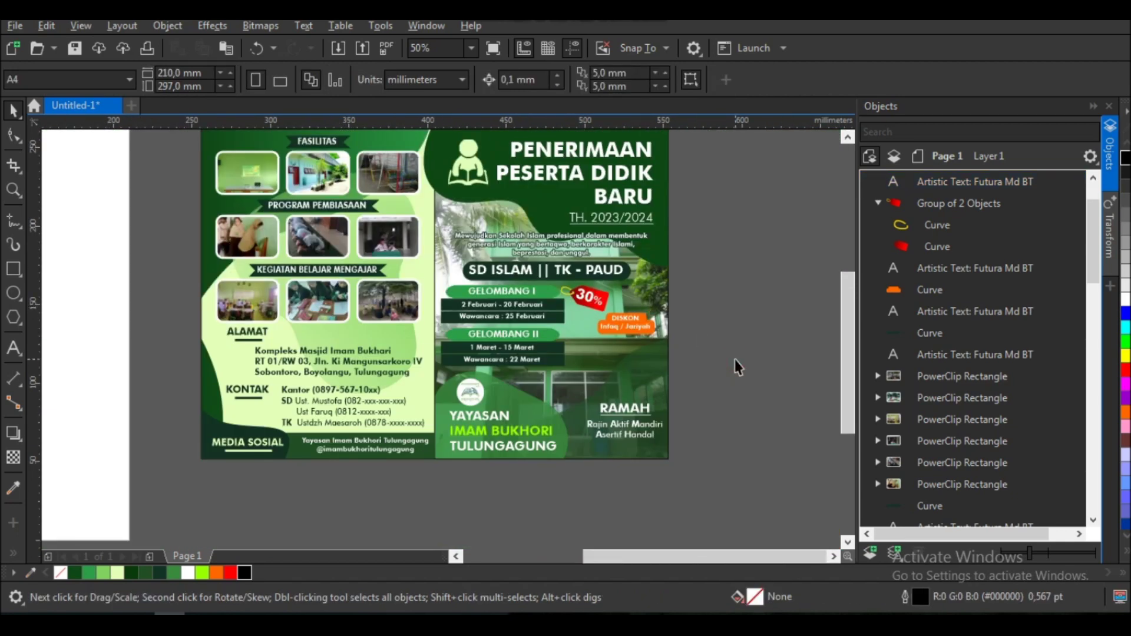
- Give the location pin a vertical linear gradient fill
key("g")
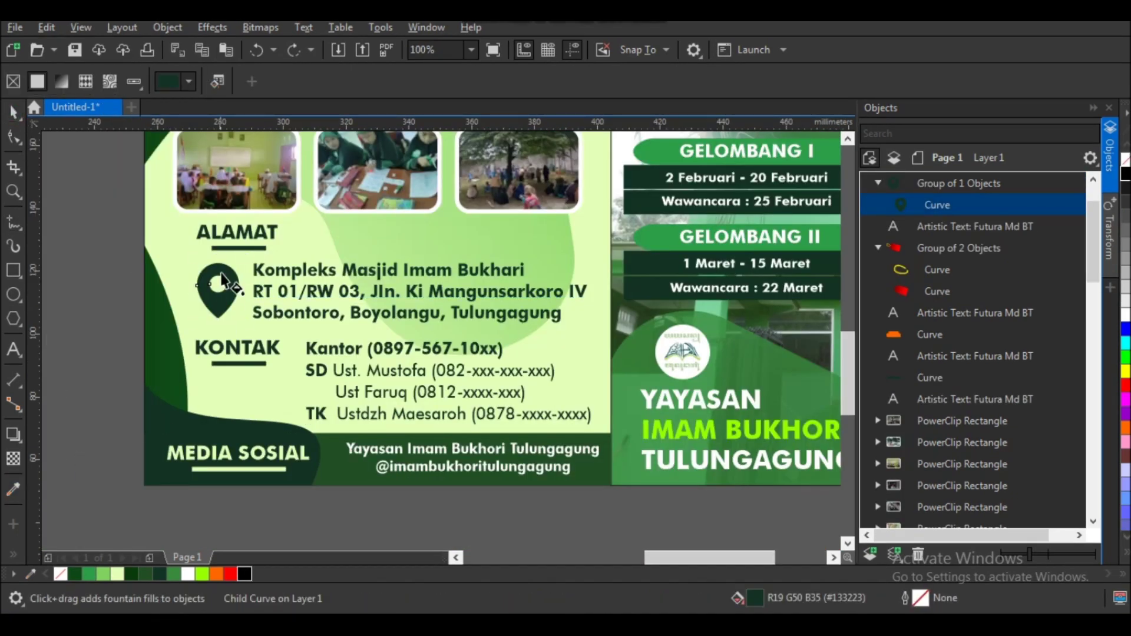
scroll(222, 265, "up", 1)
left_click_drag(213, 279, 213, 391)
left_click(12, 110)
- Check the pin and address selection, then right-click the page for image paste options
scroll(224, 253, "down", 1)
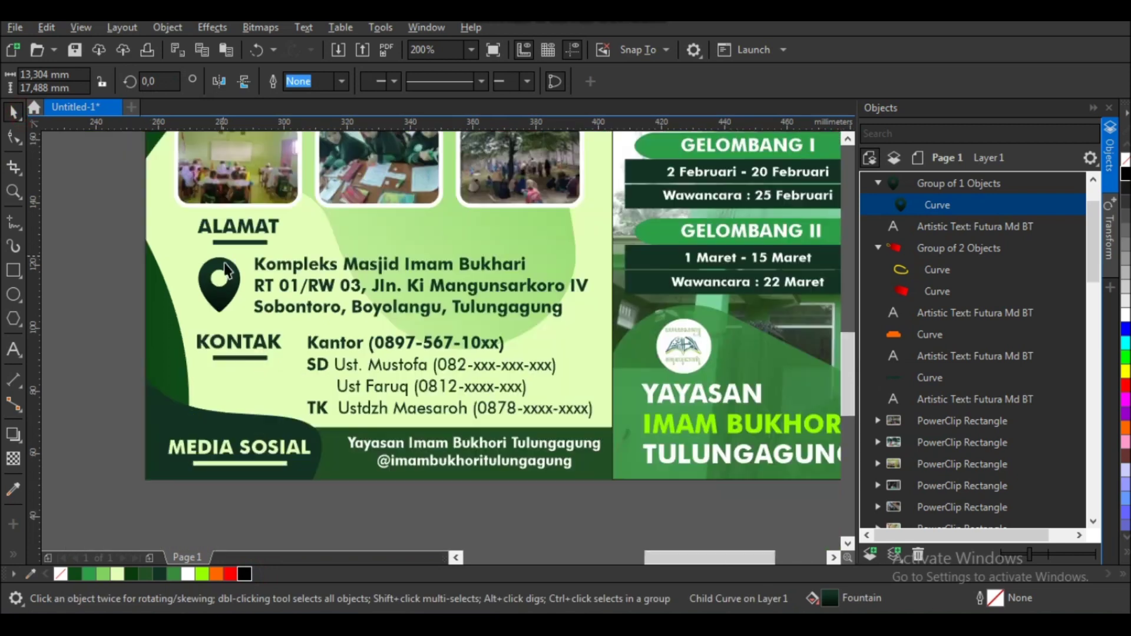
left_click(272, 268, "shift")
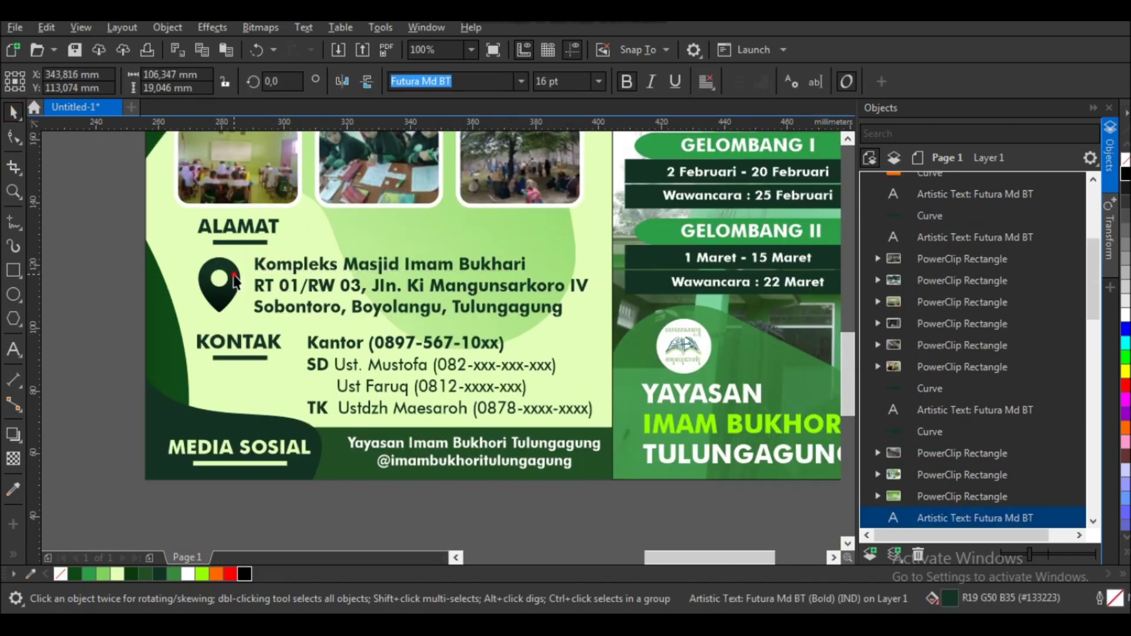
scroll(287, 282, "down", 1)
left_click(185, 320)
scroll(262, 285, "up", 1)
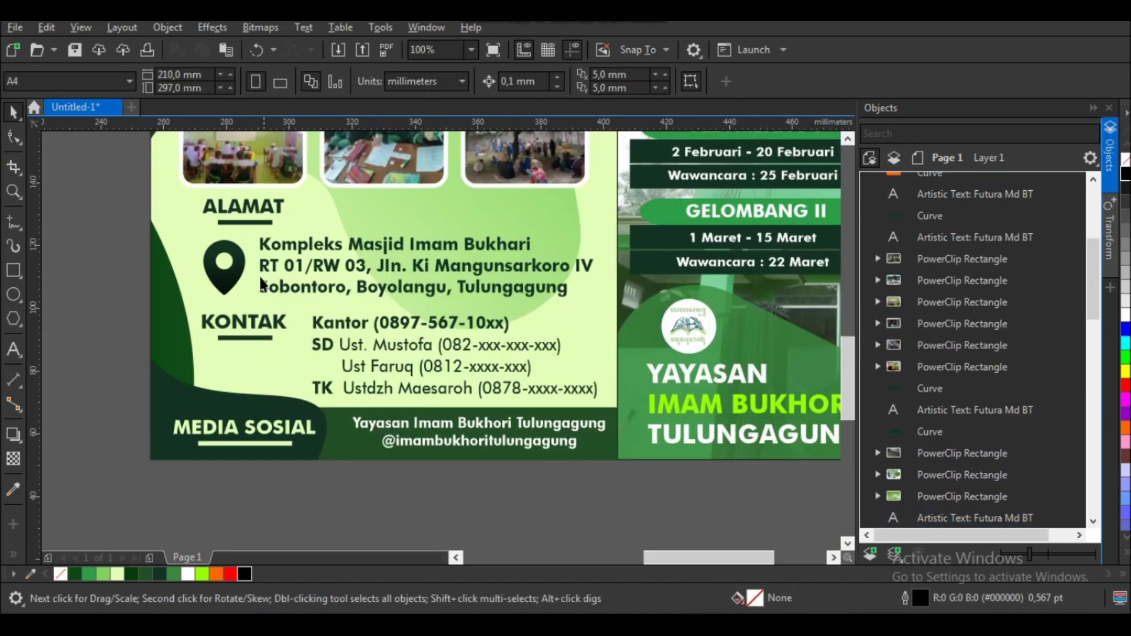
left_click(229, 255)
scroll(216, 243, "up", 1)
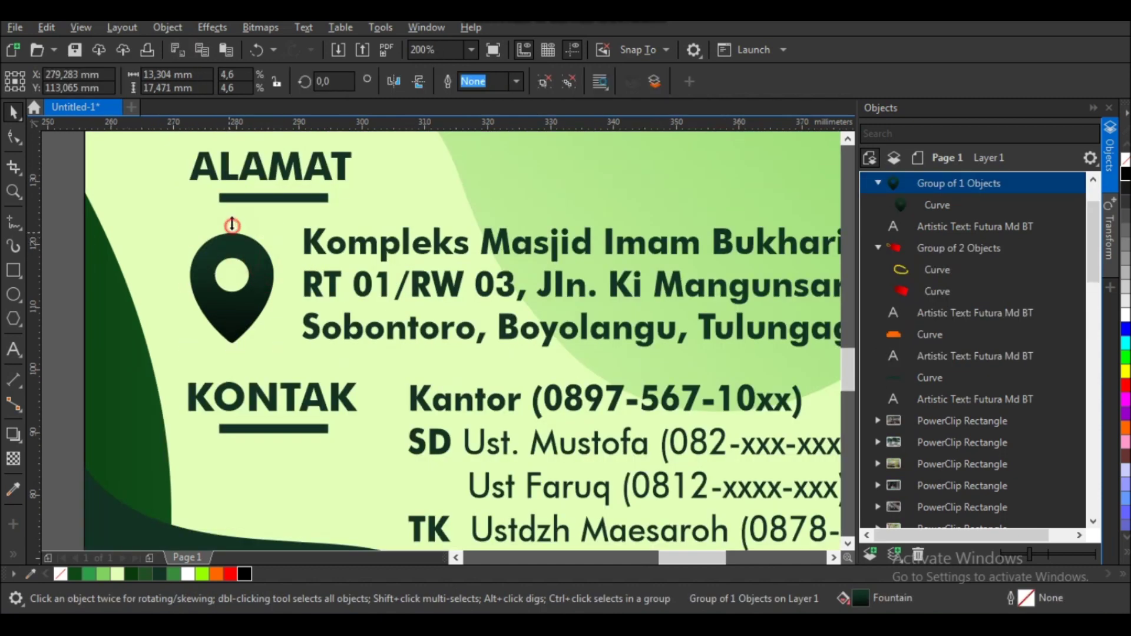
scroll(238, 232, "down", 1)
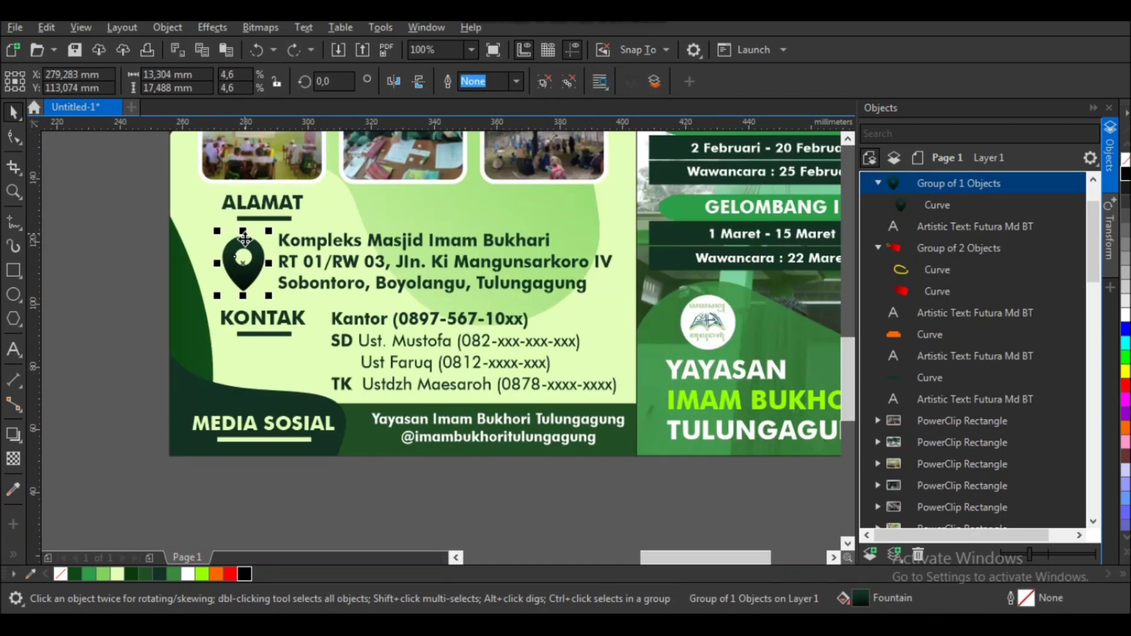
left_click(101, 255)
scroll(261, 336, "down", 1)
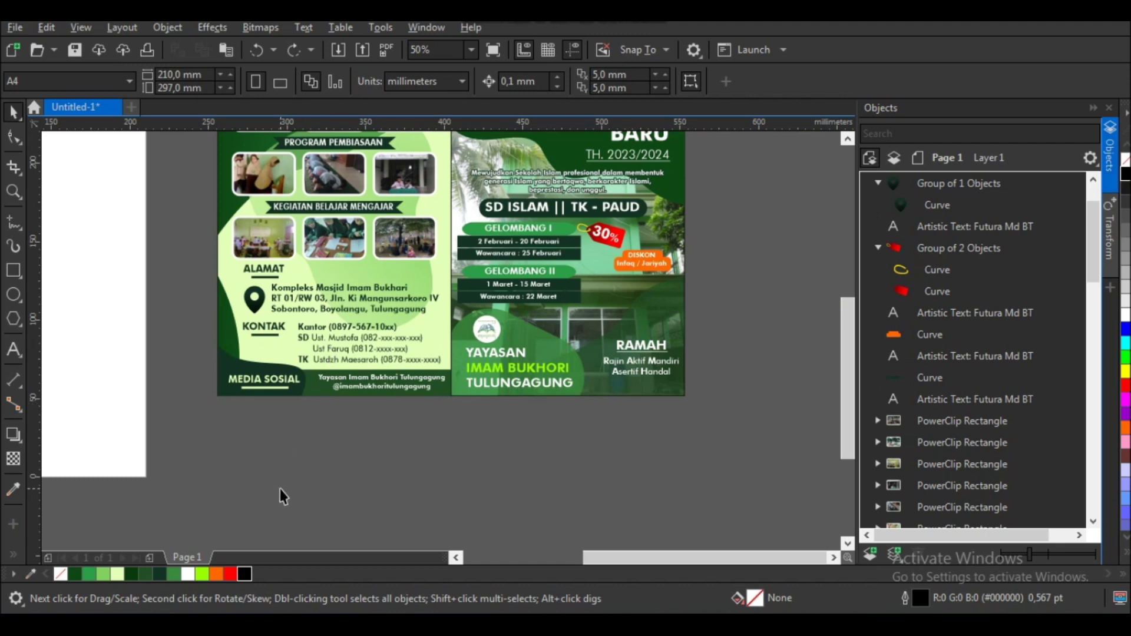
key("F6")
right_click(169, 293)
- Paste the phone image and convert it to vectors with Outline Trace
left_click(211, 416)
scroll(271, 353, "down", 2)
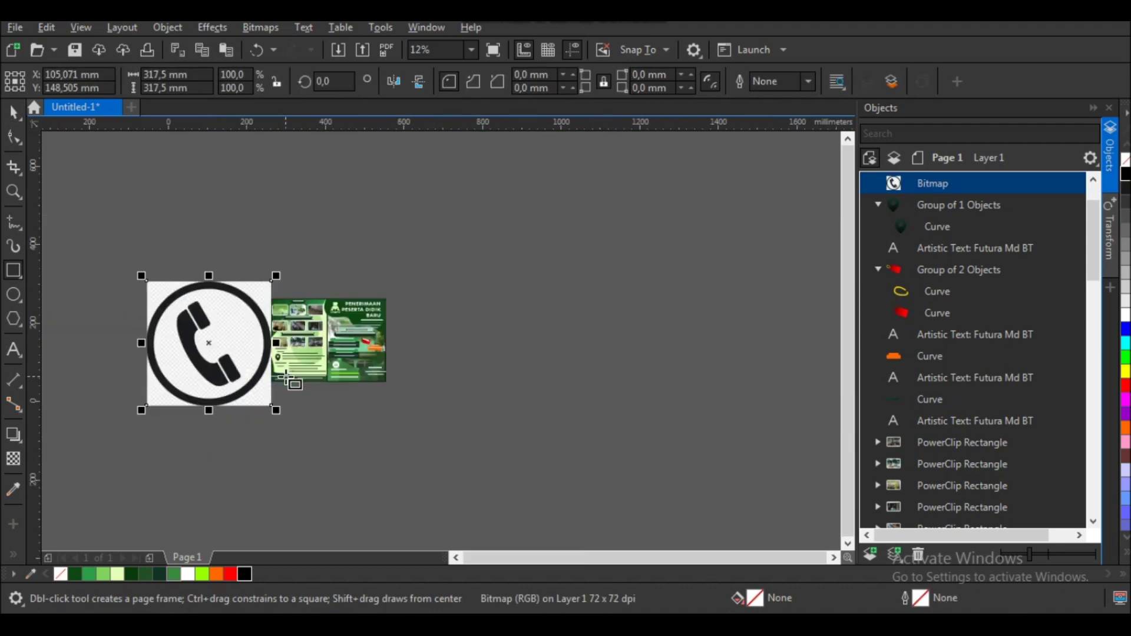
scroll(271, 354, "down", 2)
left_click(583, 81)
left_click(741, 199)
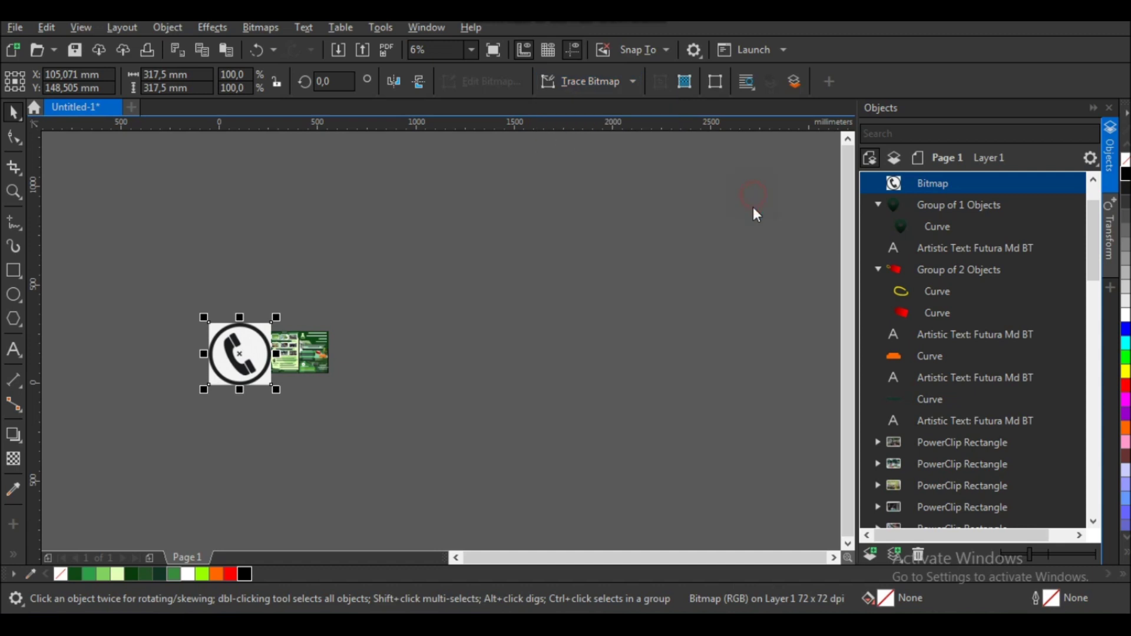
left_click(842, 543)
- Delete the original phone bitmap and the traced white background piece
scroll(235, 356, "up", 1)
scroll(235, 357, "up", 1)
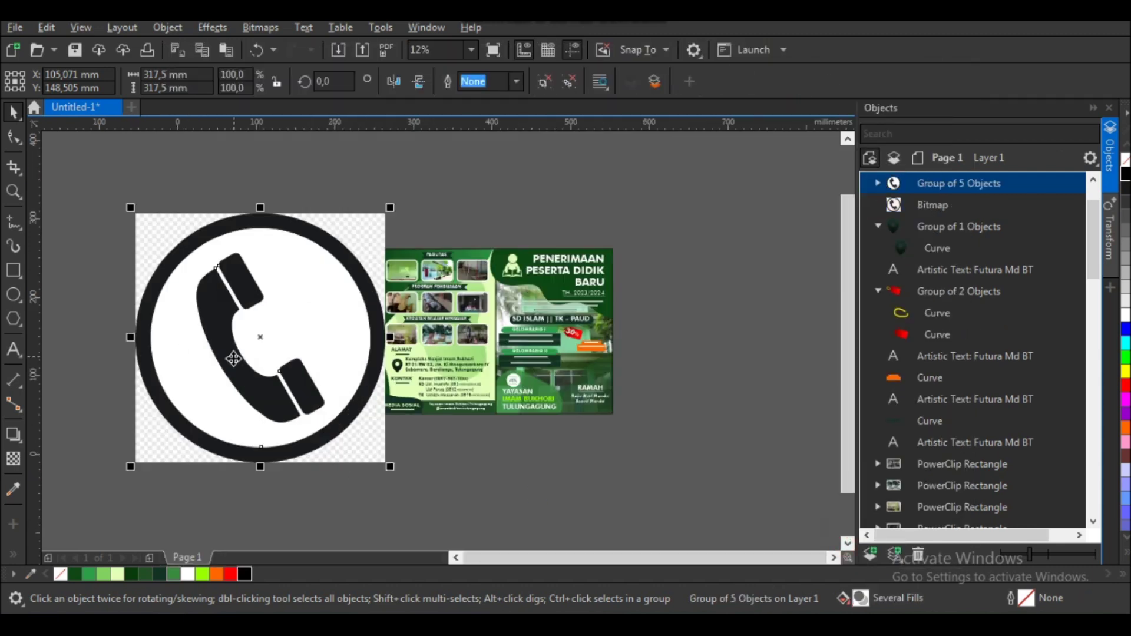
left_click(349, 237)
key("Delete")
left_click(316, 268)
left_click(327, 291, "ctrl")
key("Delete")
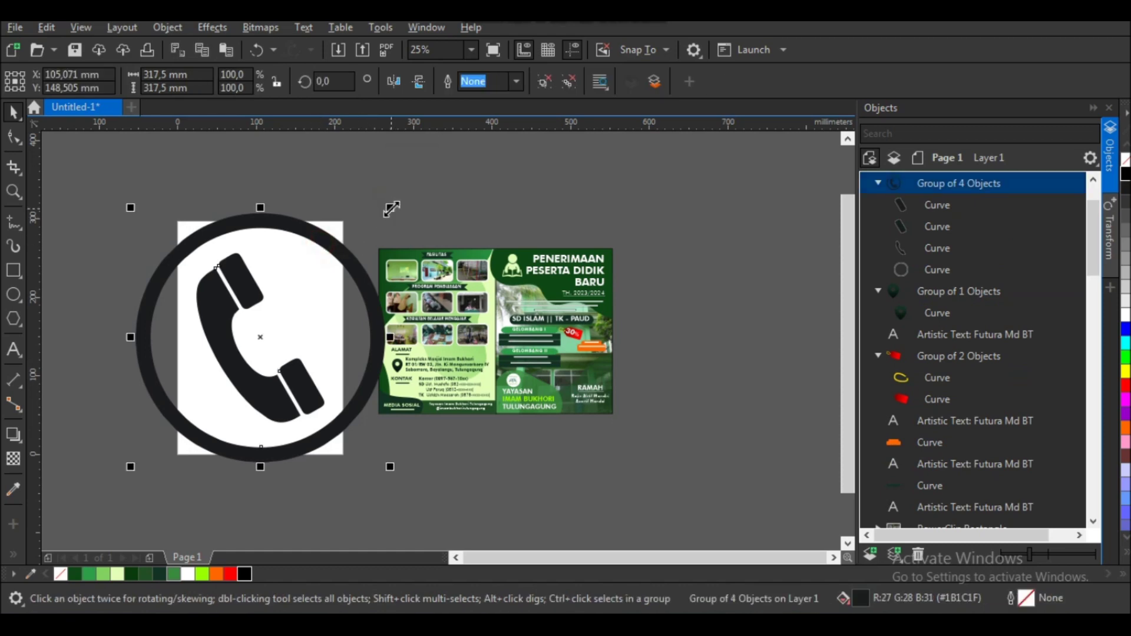
- Scale the traced phone icon down under KONTAK and fill it dark green
mouse_move(391, 208)
left_mouse_down()
mouse_move(277, 321)
mouse_move(400, 366)
left_mouse_up()
scroll(408, 366, "up", 2)
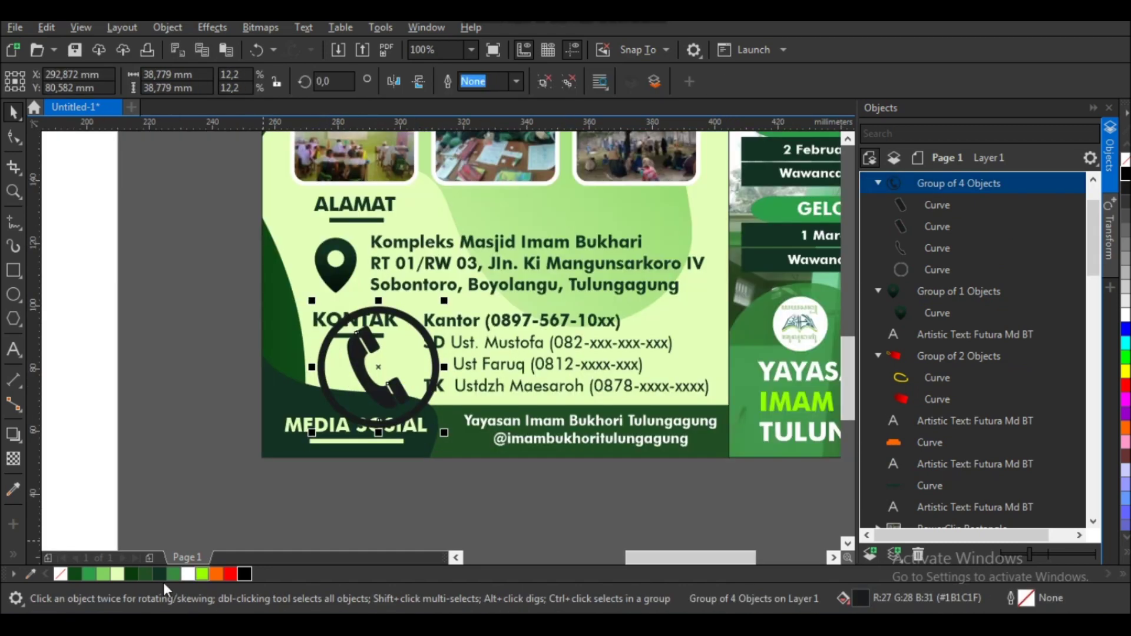
left_click_drag(444, 432, 407, 396)
left_click(159, 574)
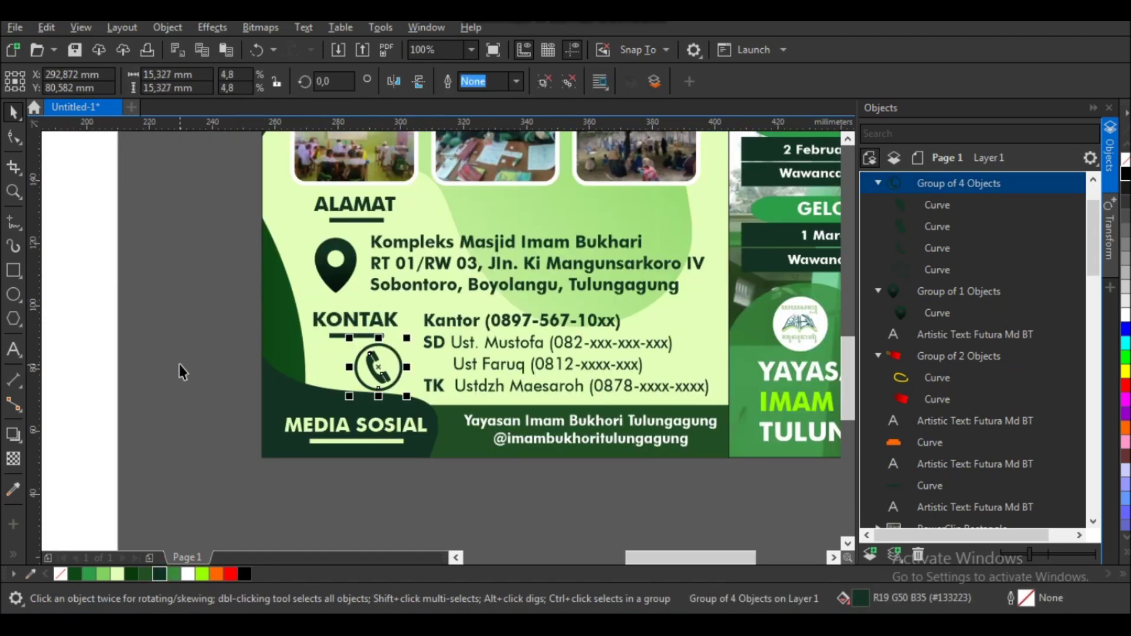
left_click(182, 372)
- Select the phone icon and a neighbouring object, then deselect them
scroll(416, 389, "up", 1)
left_click(418, 391)
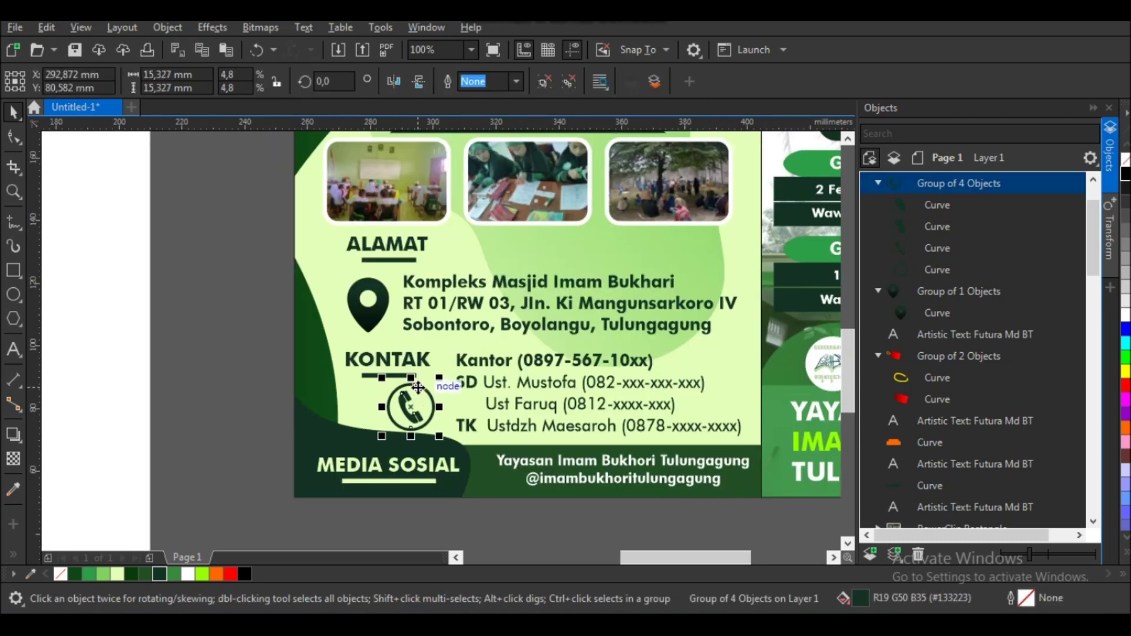
left_click(368, 327, "shift")
left_click(206, 347)
scroll(212, 361, "down", 2)
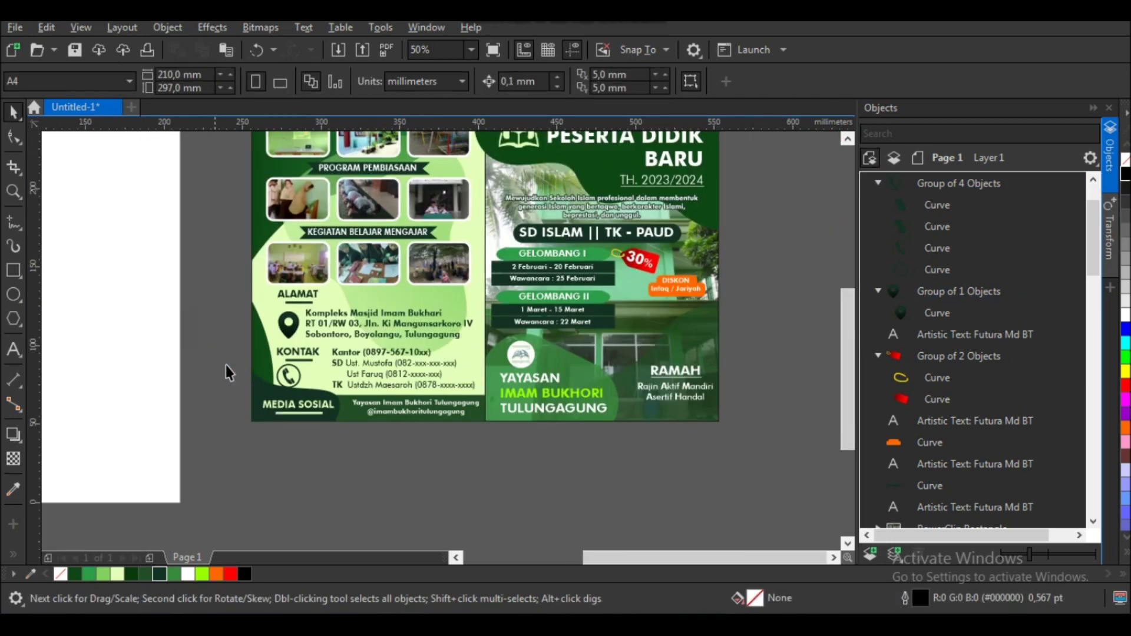
scroll(310, 405, "up", 2)
scroll(327, 399, "up", 2)
left_click(305, 348)
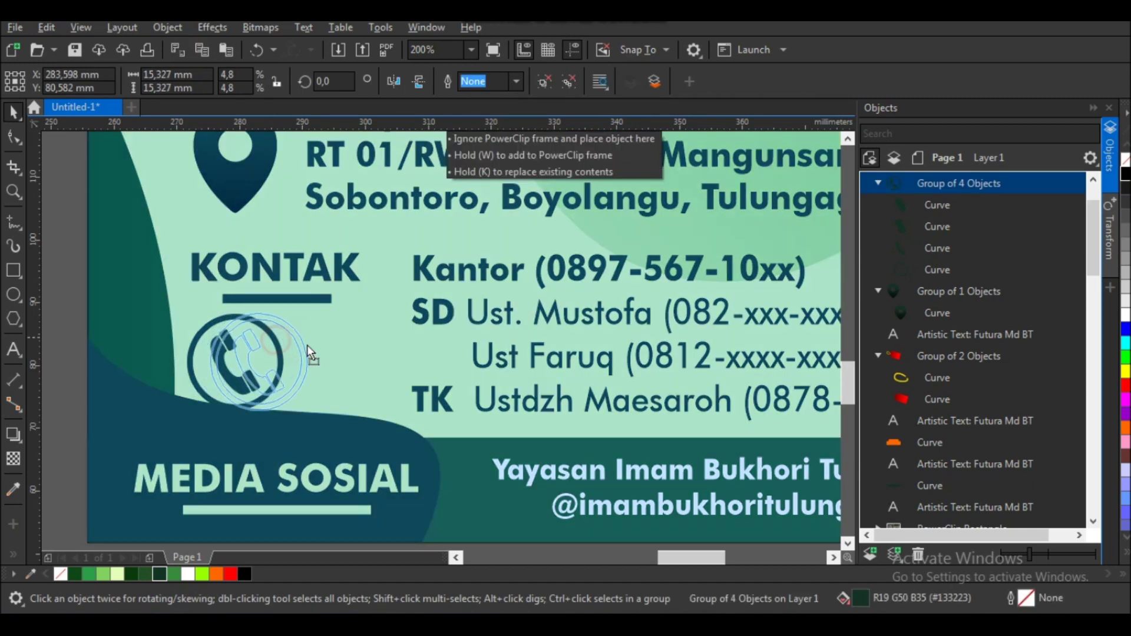
scroll(317, 344, "down", 2)
key("Escape")
scroll(260, 369, "down", 1)
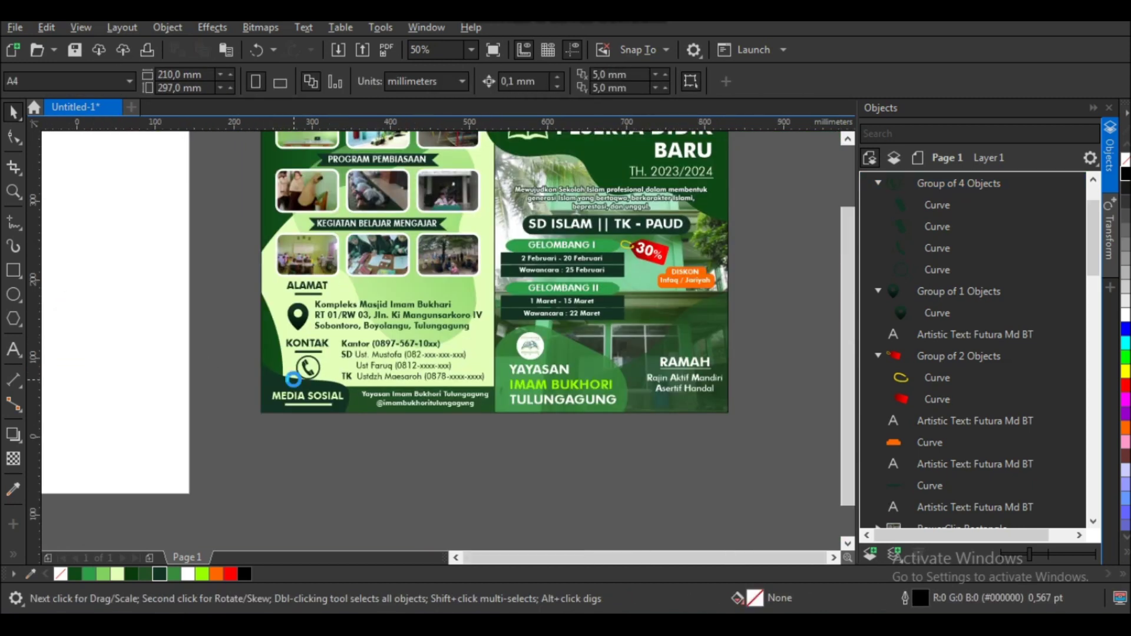
scroll(333, 329, "down", 1)
scroll(330, 454, "up", 2)
- Select the dark green background curve, the bottom band and the Yayasan text
left_click(306, 437)
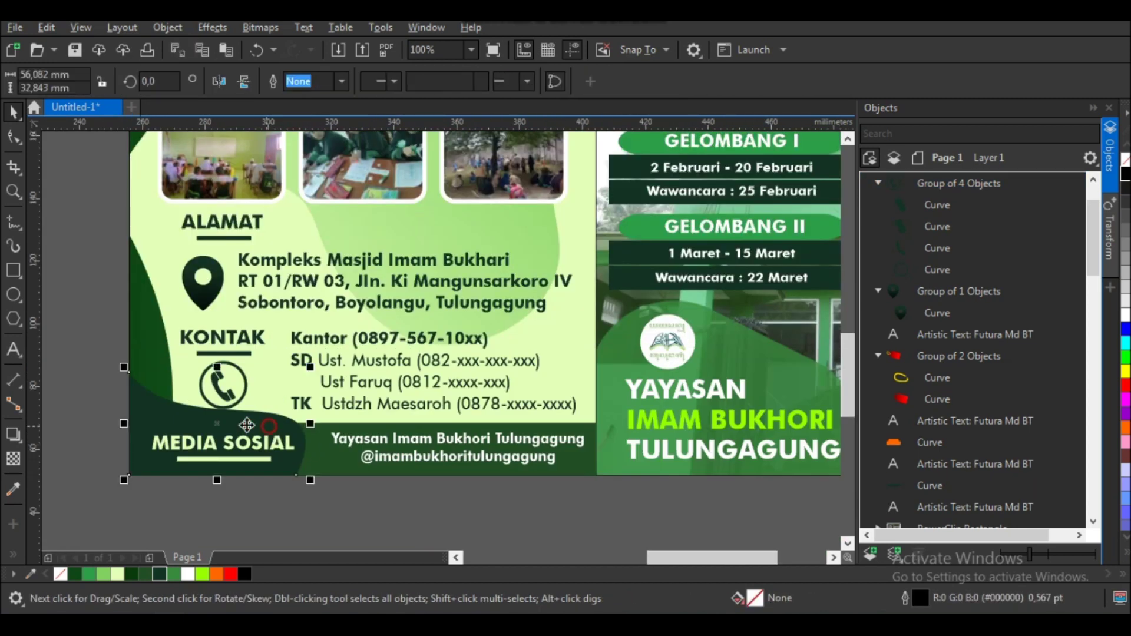
scroll(230, 373, "up", 2)
scroll(253, 404, "down", 2)
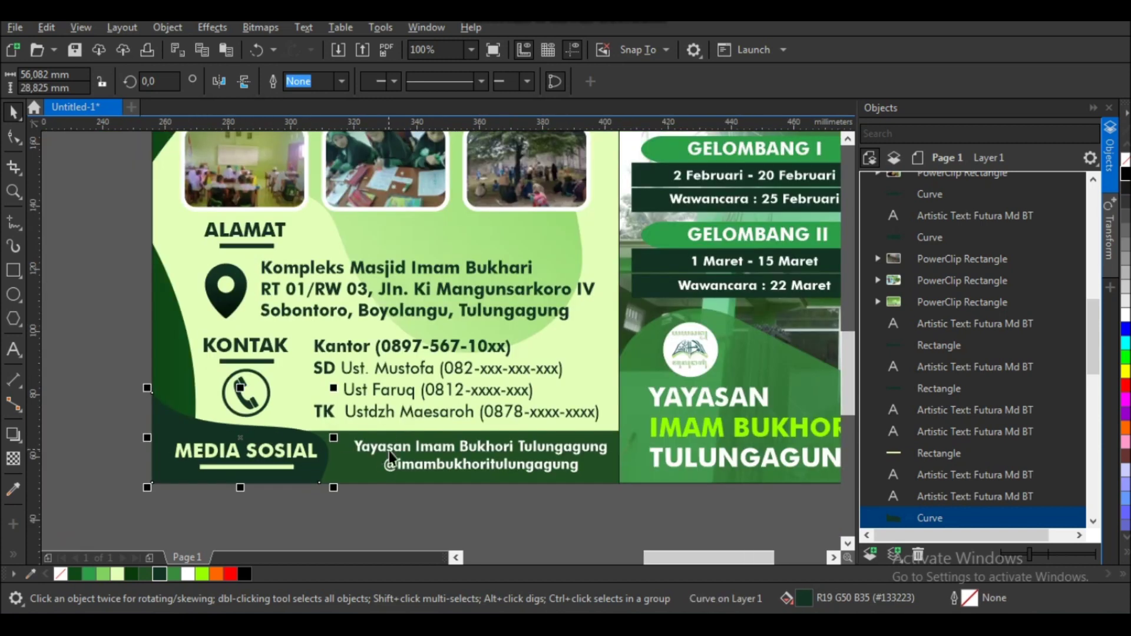
left_click(350, 412)
scroll(352, 403, "up", 2)
left_click(354, 440)
left_click(330, 458, "shift")
scroll(361, 471, "down", 2)
- Give the phone icon a vertical linear transparency fade
left_click(218, 398)
scroll(218, 399, "up", 2)
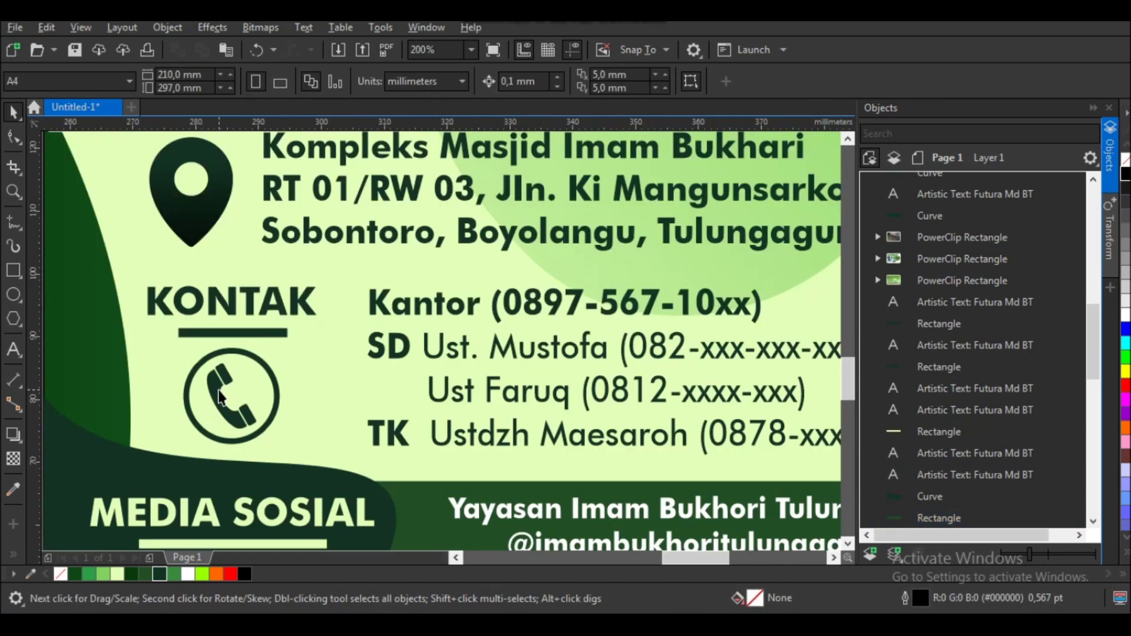
left_click(17, 463)
left_click_drag(224, 365, 223, 468)
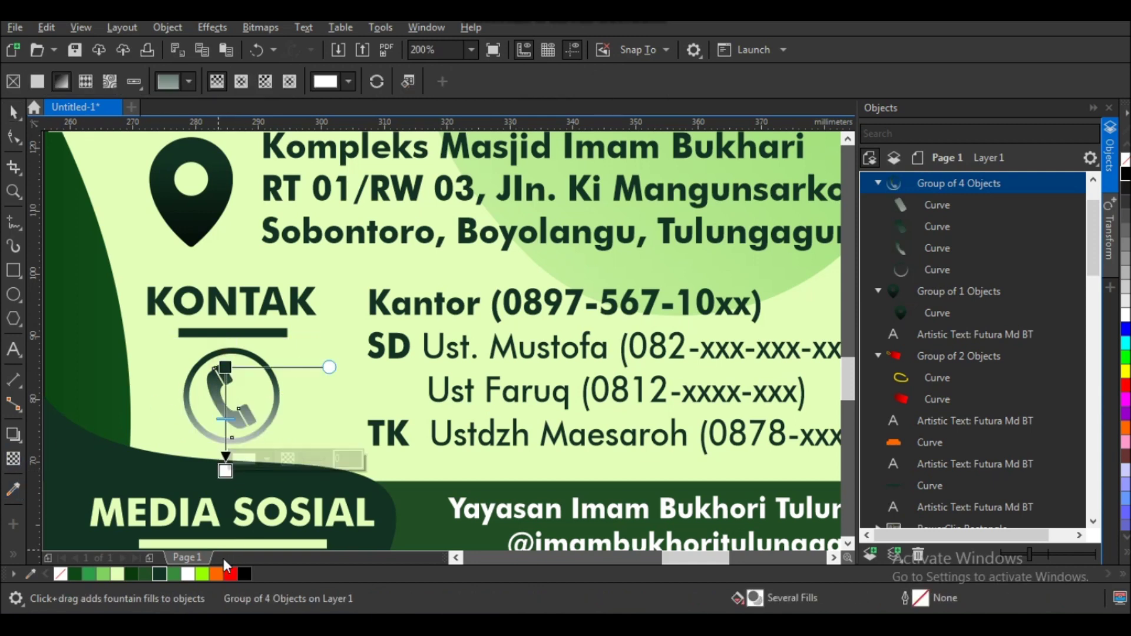
scroll(252, 494, "down", 2)
left_click(13, 111)
key("Escape")
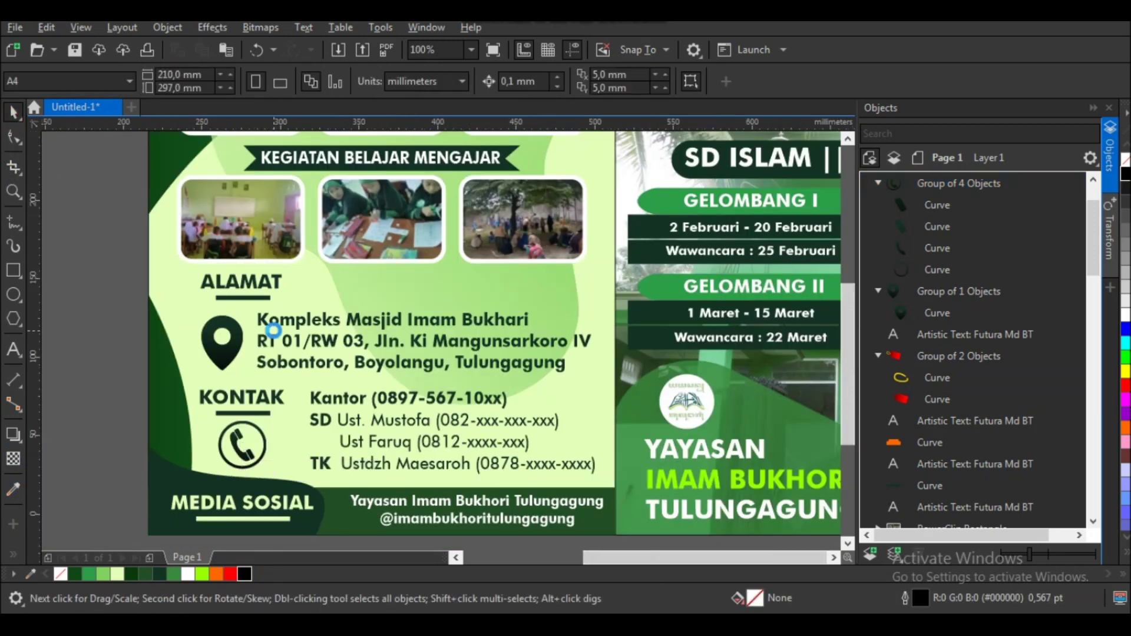
scroll(274, 342, "down", 2)
scroll(318, 401, "up", 2)
- Draw a small ellipse dot, fill it dark green and remove its outline
scroll(242, 348, "up", 1)
key("F7")
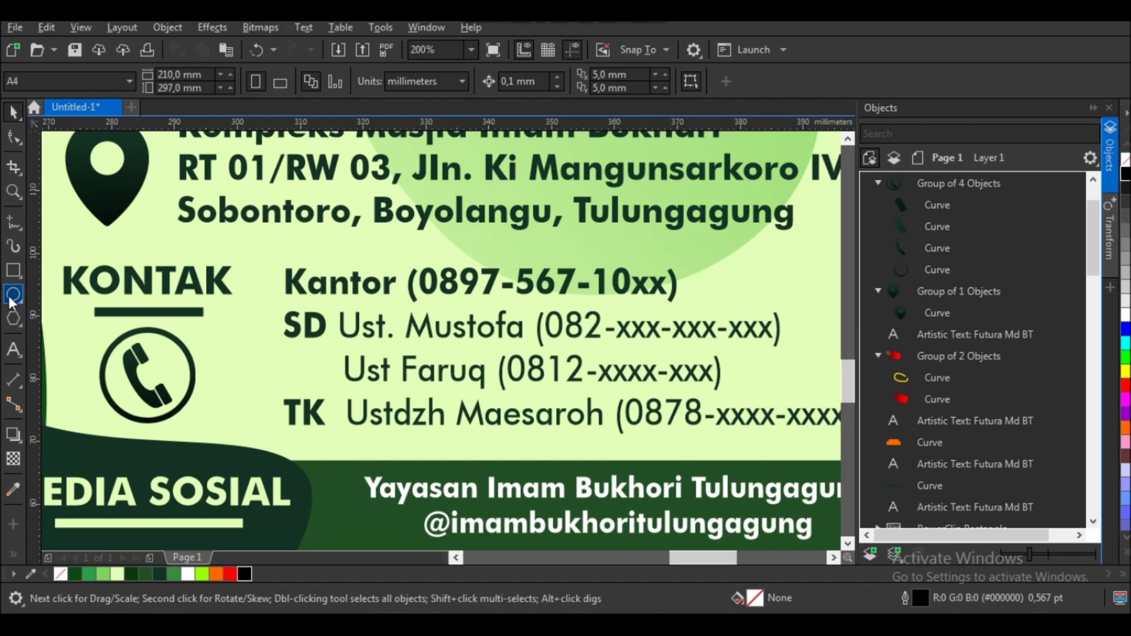
scroll(277, 303, "up", 1)
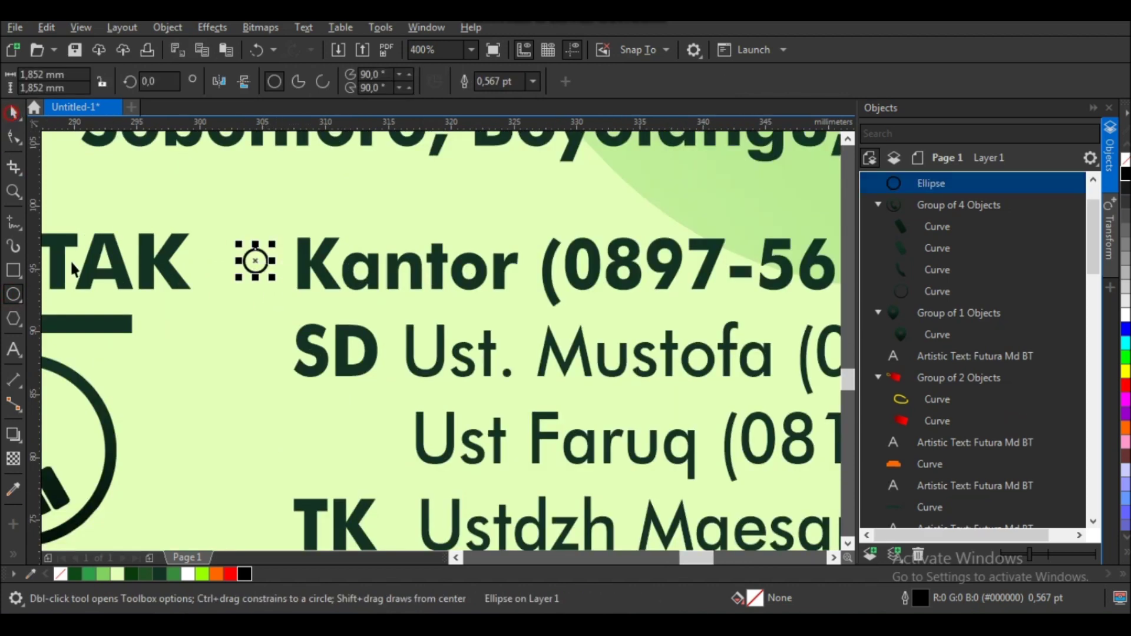
left_click(13, 112)
left_click(132, 574)
right_click(61, 574)
- Copy the dot before the SD and TK lines, then paste the Facebook logo image
left_click_drag(252, 287, 317, 357)
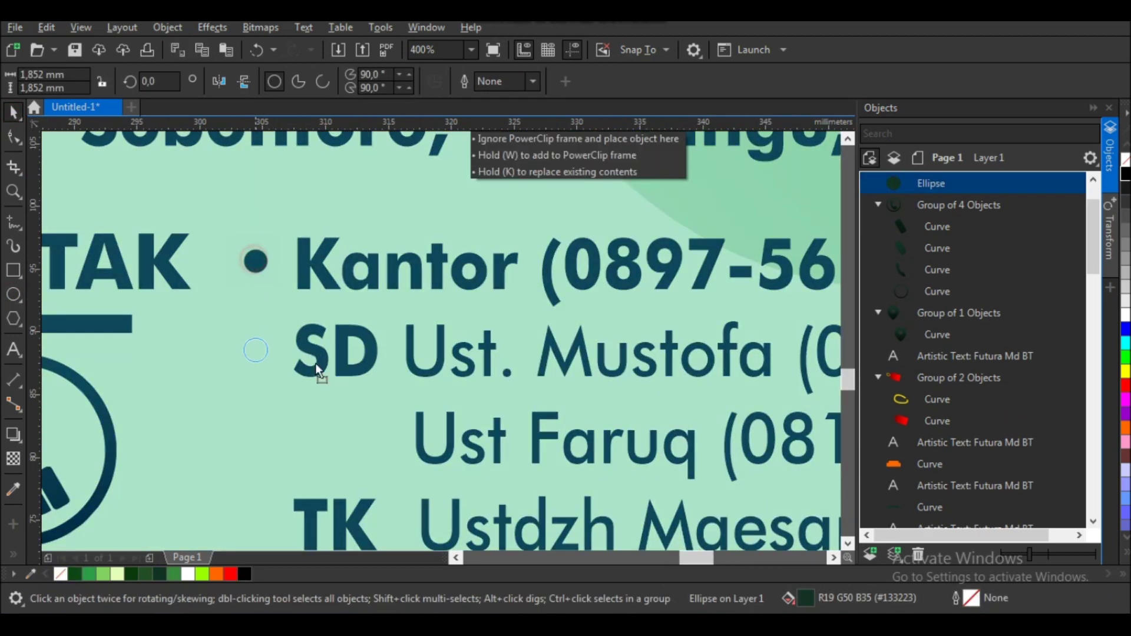
key("ctrl+r")
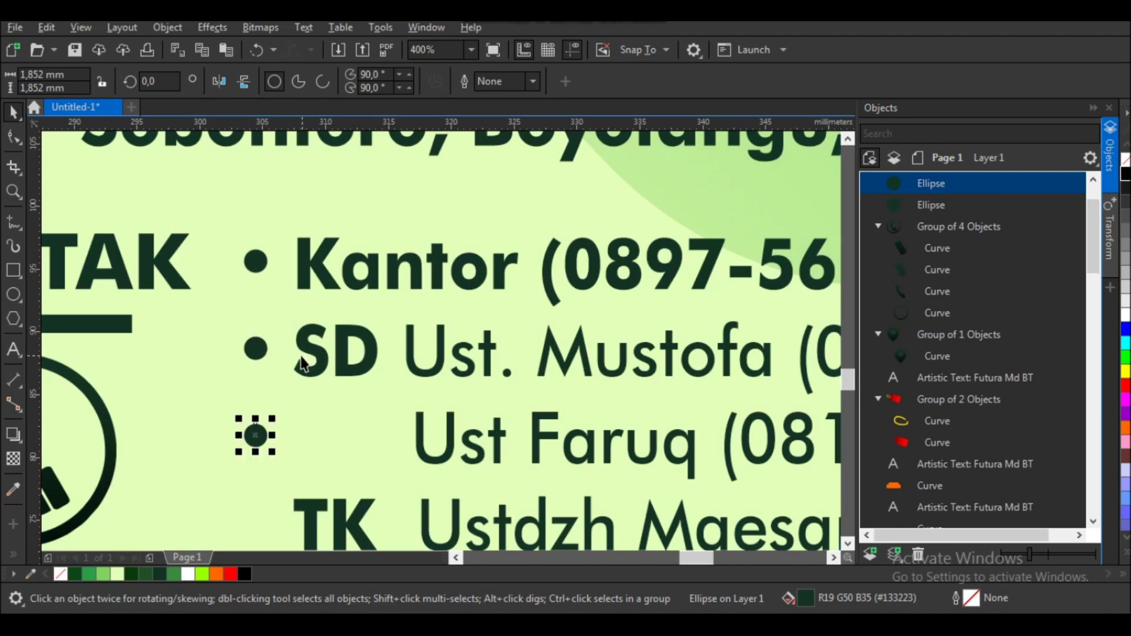
key("ctrl+r")
scroll(278, 331, "down", 1)
key("Escape")
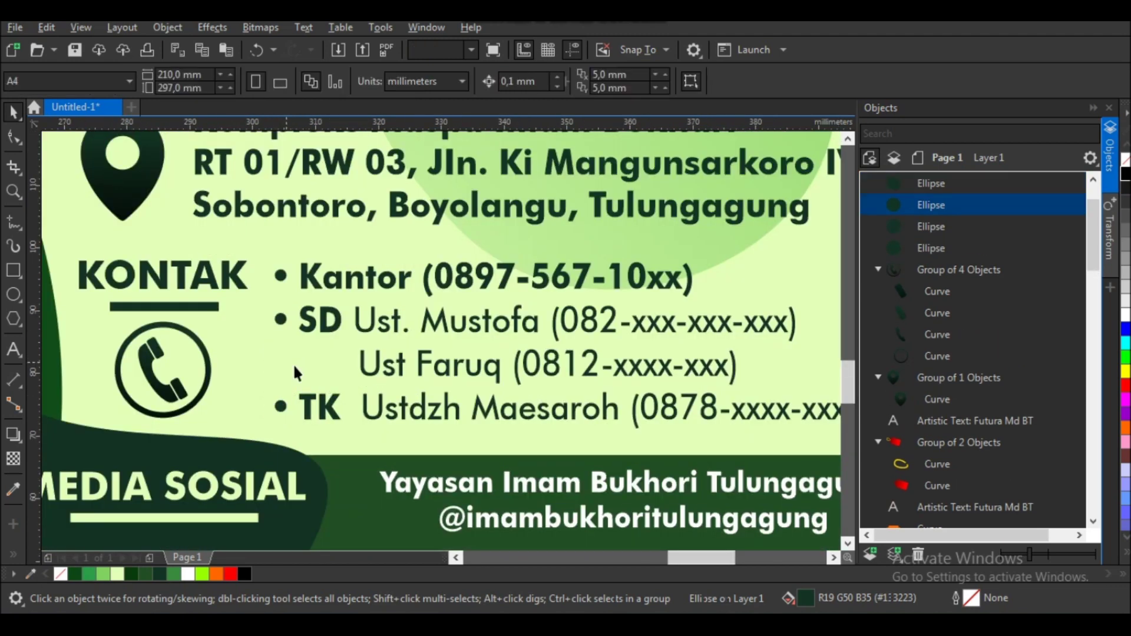
scroll(288, 368, "down", 2)
key("ctrl+v")
scroll(335, 459, "down", 1)
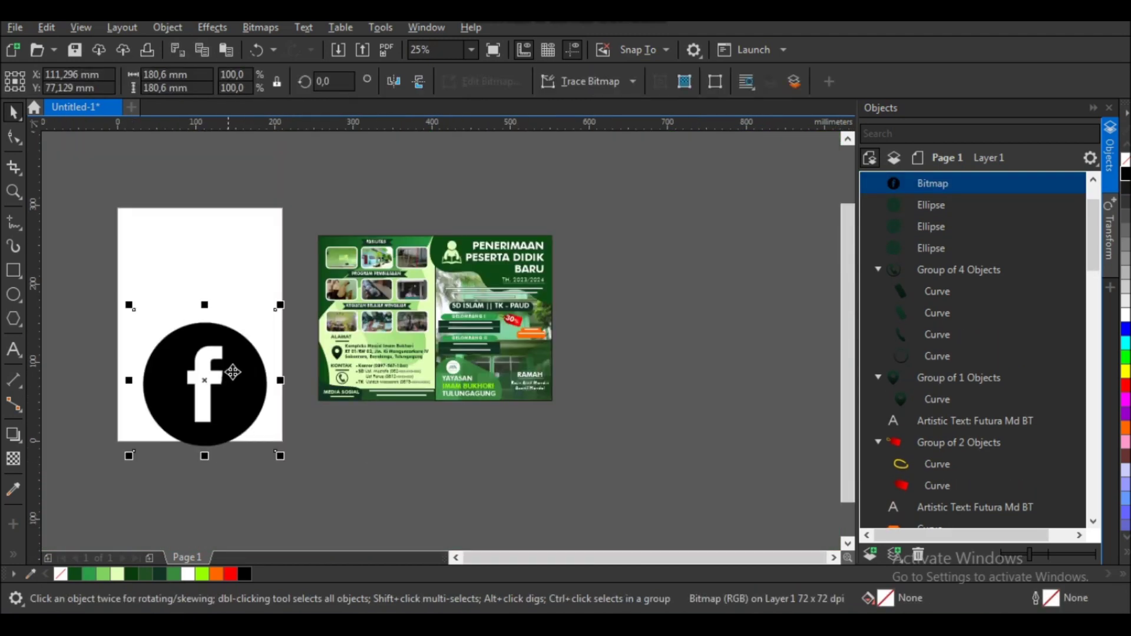
- Trace the Facebook logo as Clipart outlines, deleting the original image
left_click(583, 82)
left_click(739, 198)
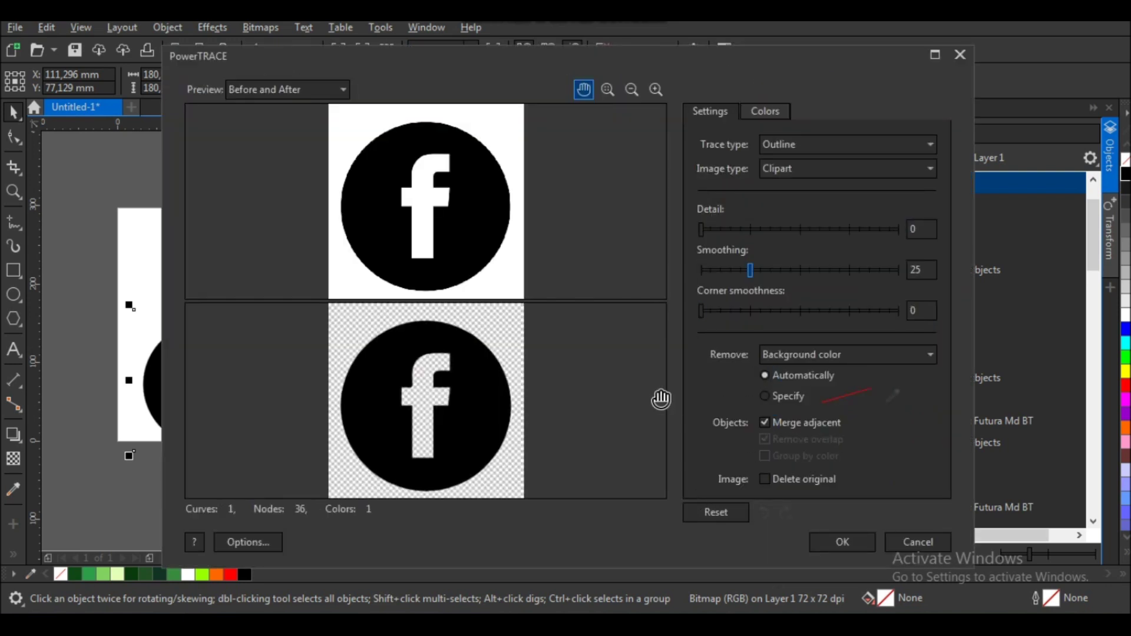
left_click(764, 478)
left_click(841, 541)
- Scale the Facebook icon to about 5 mm and place it beside the Yayasan line
left_click_drag(235, 391, 278, 351)
left_click_drag(321, 277, 250, 345)
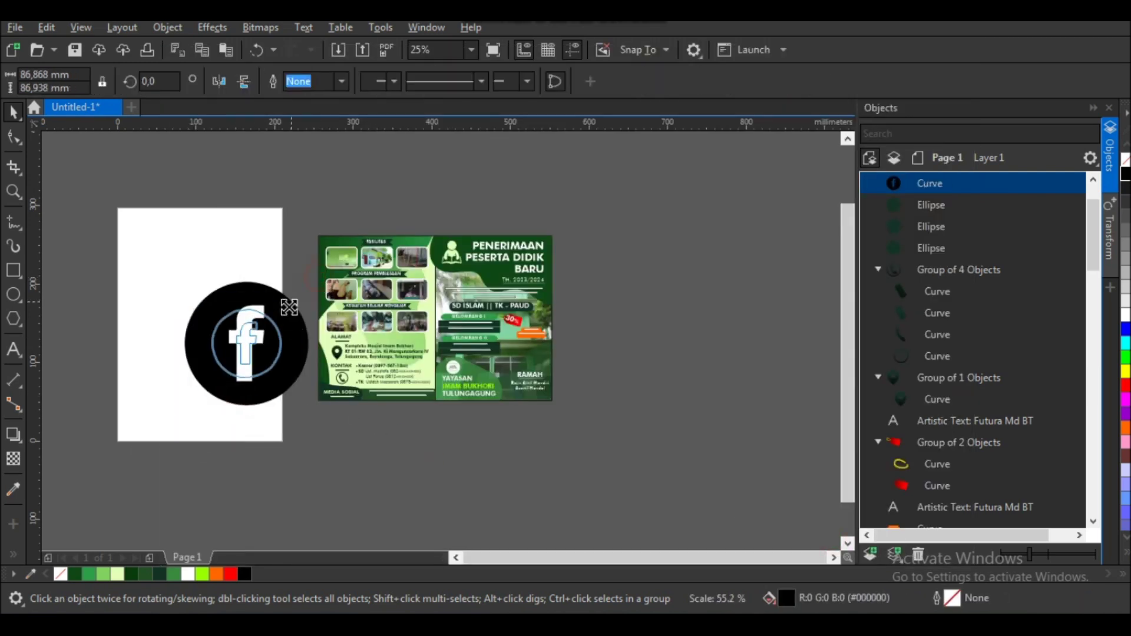
scroll(230, 352, "up", 3)
key("ctrl+z")
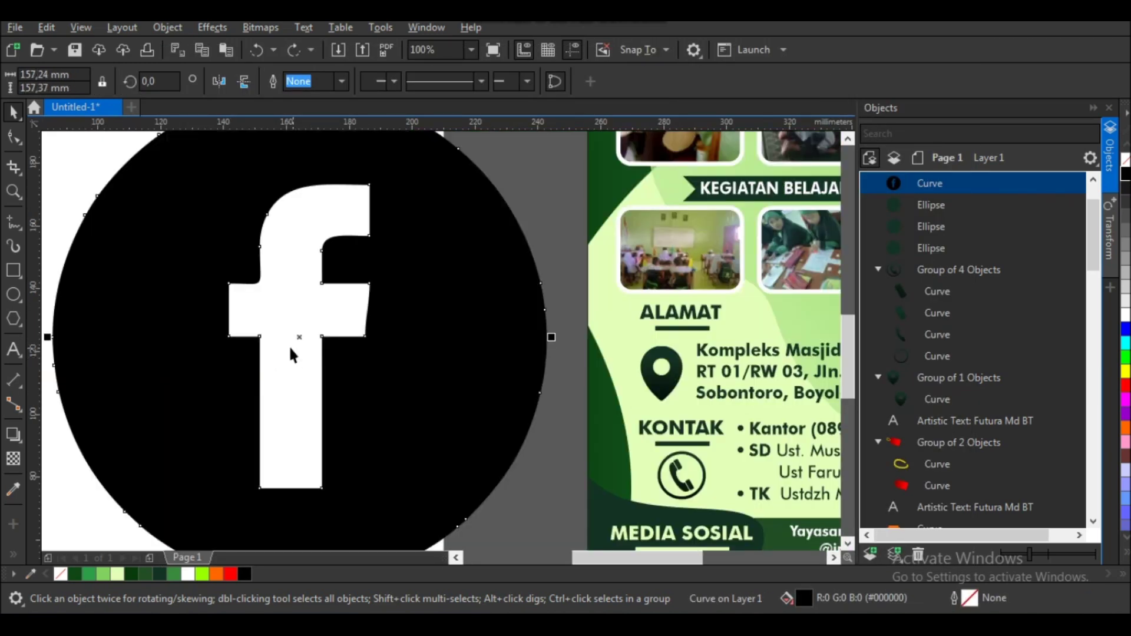
scroll(292, 350, "down", 2)
mouse_move(423, 213)
left_mouse_down()
mouse_move(296, 338)
mouse_move(535, 442)
left_mouse_up()
scroll(535, 441, "up", 4)
left_click_drag(508, 306, 472, 354)
left_click_drag(390, 340, 560, 459)
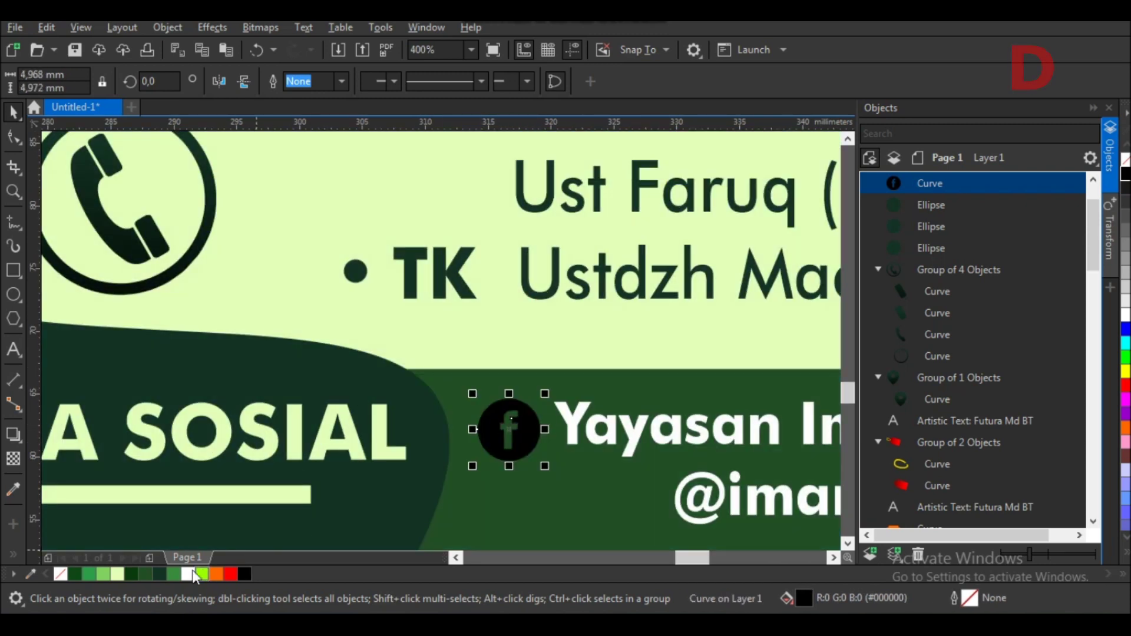
scroll(301, 530, "down", 3)
scroll(300, 494, "up", 3)
left_click(300, 494)
scroll(294, 466, "up", 2)
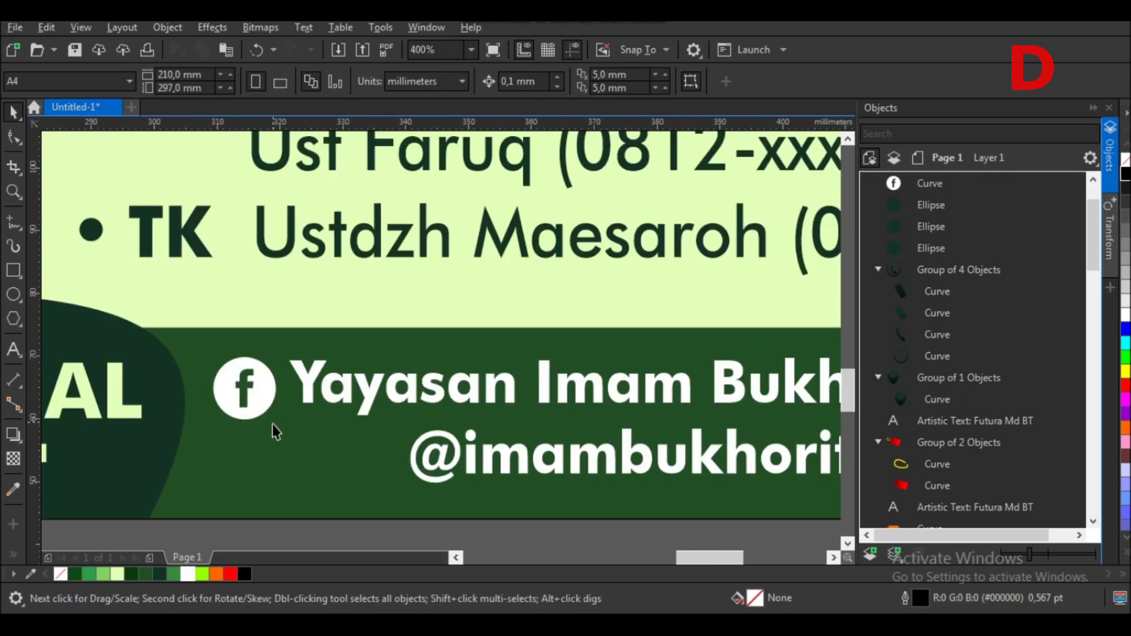
scroll(273, 429, "down", 1)
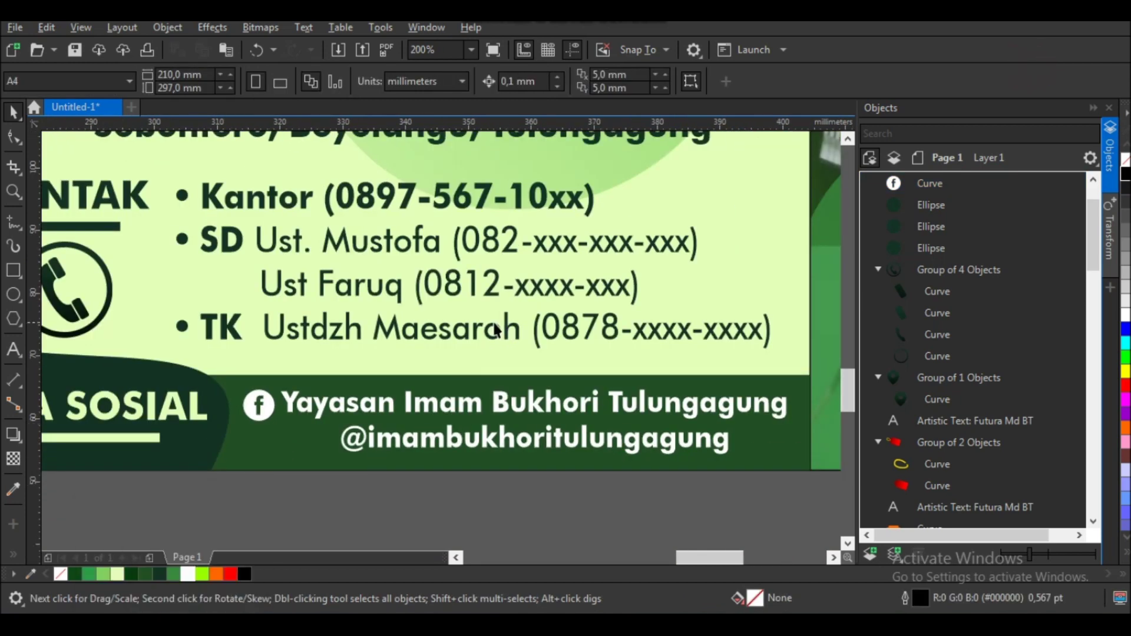
- Paste the Instagram logo image onto the canvas
key("F6")
scroll(491, 330, "down", 3)
right_click(162, 340)
left_click(209, 465)
key("space")
- Trace the Instagram logo as Clipart outlines and make it white
left_click(629, 81)
left_click(729, 194)
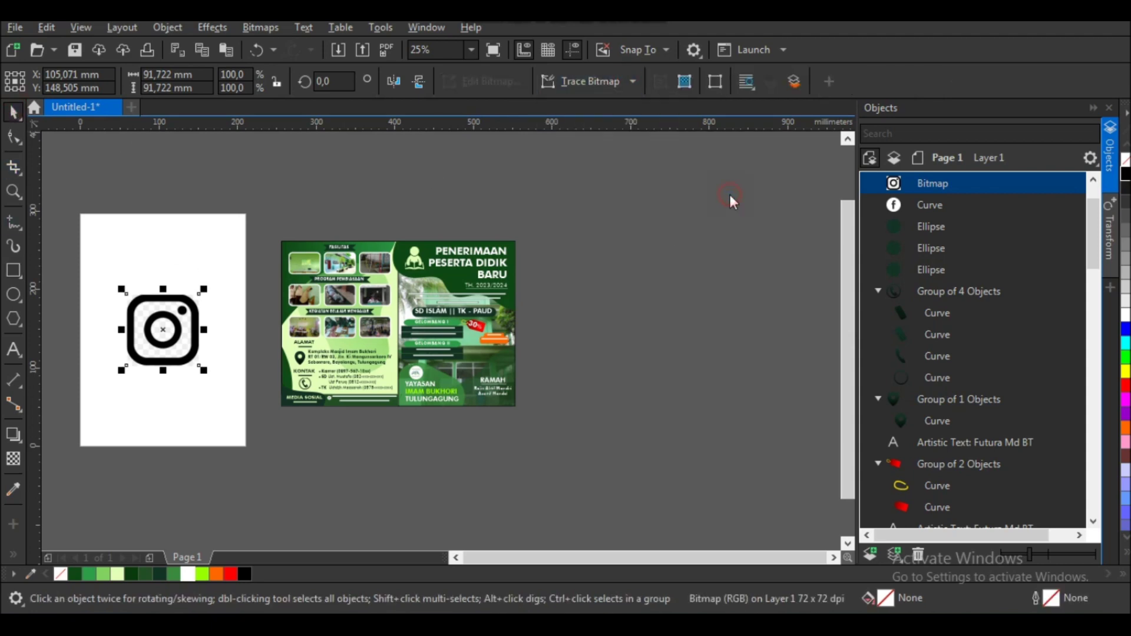
scroll(150, 280, "up", 1)
mouse_move(386, 383)
left_mouse_down()
mouse_move(315, 312)
mouse_move(509, 518)
left_mouse_up()
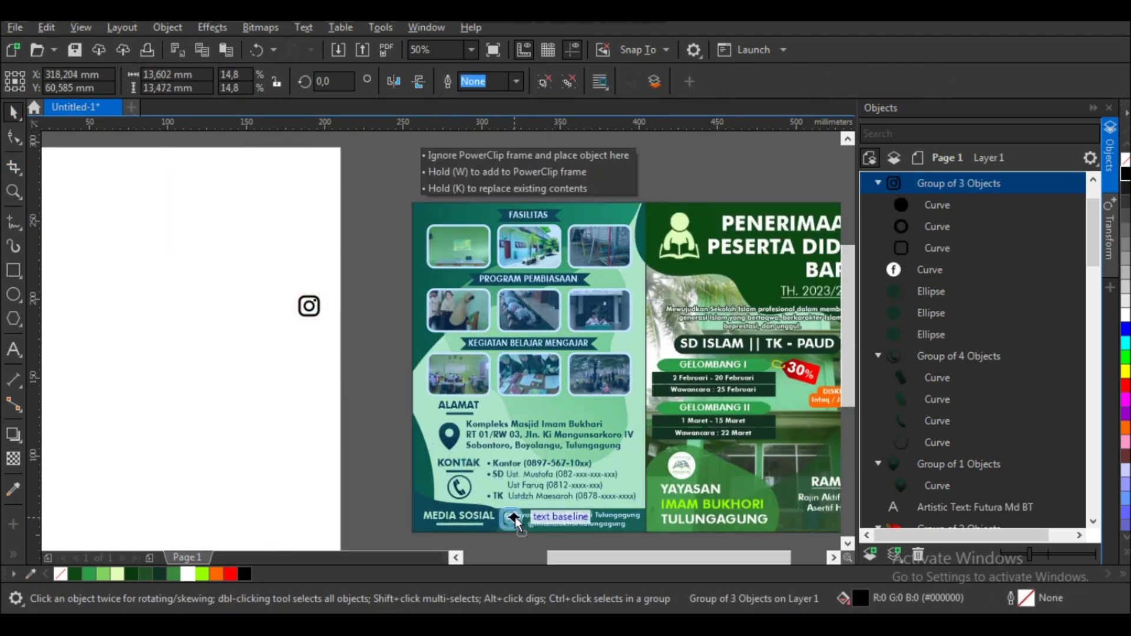
scroll(521, 535, "up", 1)
left_click(192, 574)
- Scale the Instagram icon down and move it below the Facebook icon
scroll(501, 525, "up", 1)
mouse_move(539, 432)
left_mouse_down()
mouse_move(510, 458)
mouse_move(469, 451)
left_mouse_up()
scroll(510, 458, "up", 1)
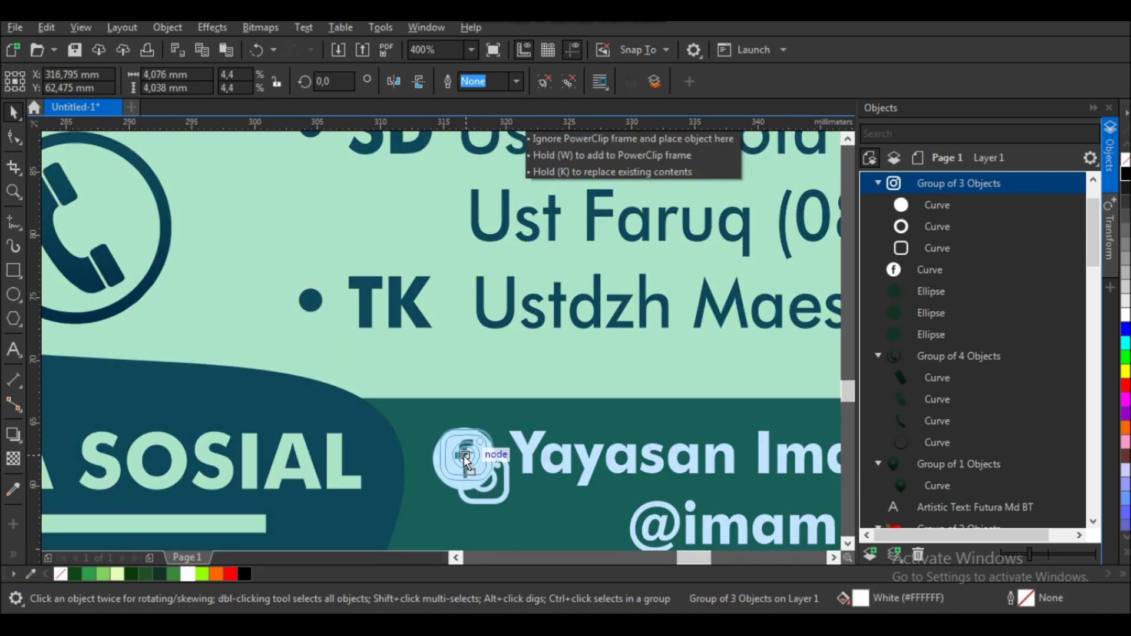
scroll(493, 415, "up", 2)
left_click_drag(535, 357, 548, 346)
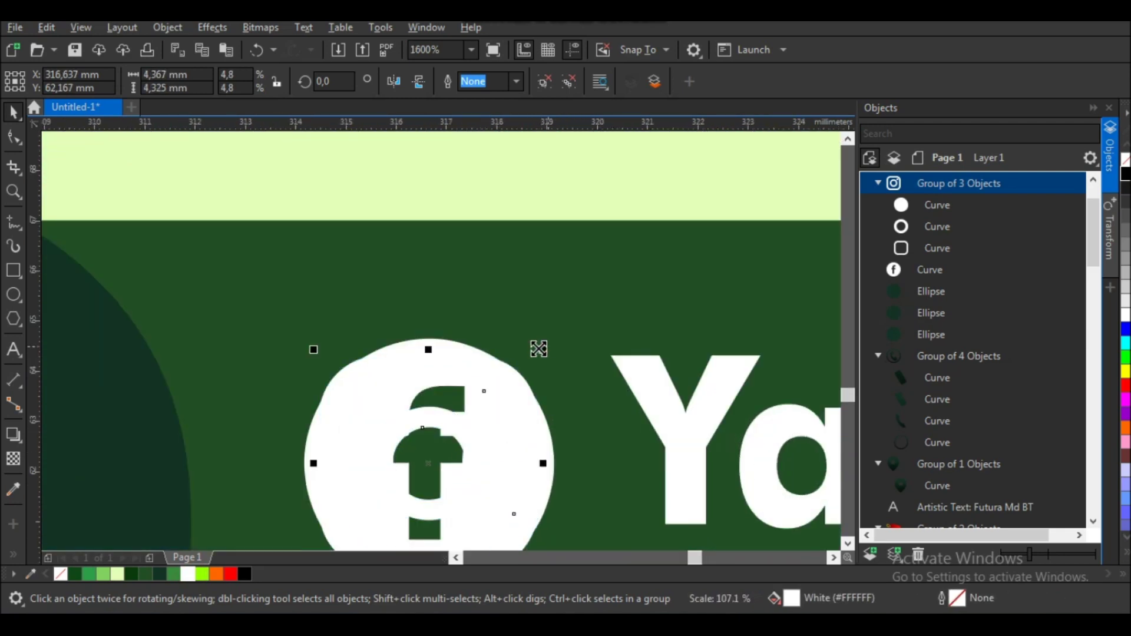
scroll(548, 345, "down", 2)
left_click_drag(468, 392, 494, 465)
scroll(494, 465, "down", 2)
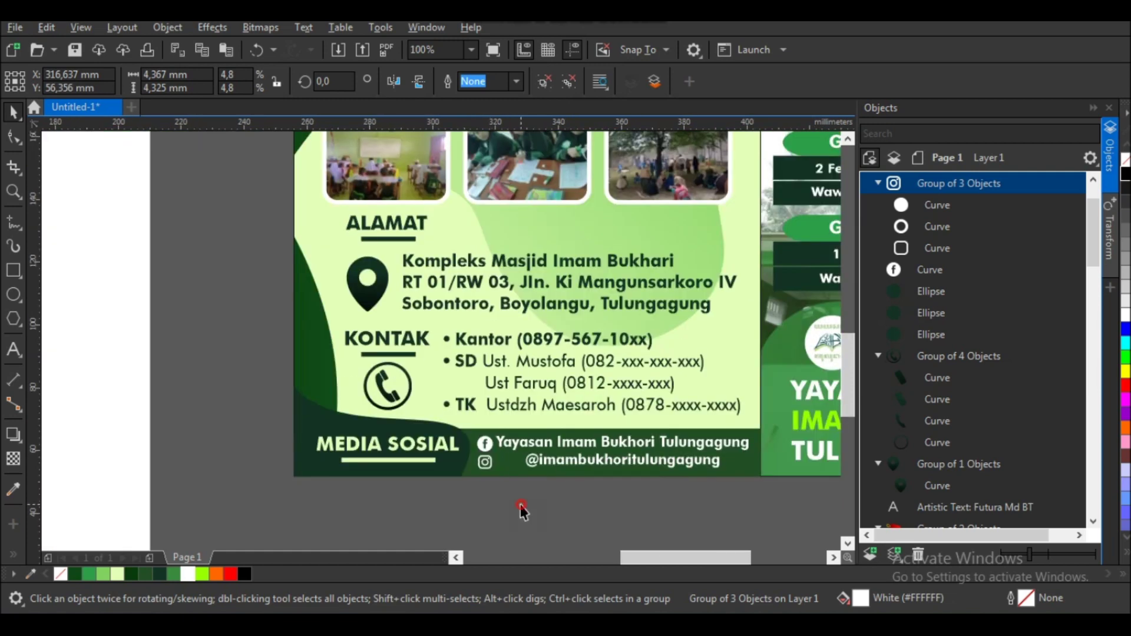
left_click(519, 507)
- Paste the Telegram logo and delete the original image, keeping the traced icon
scroll(318, 356, "down", 2)
right_click(222, 307)
left_click(264, 430)
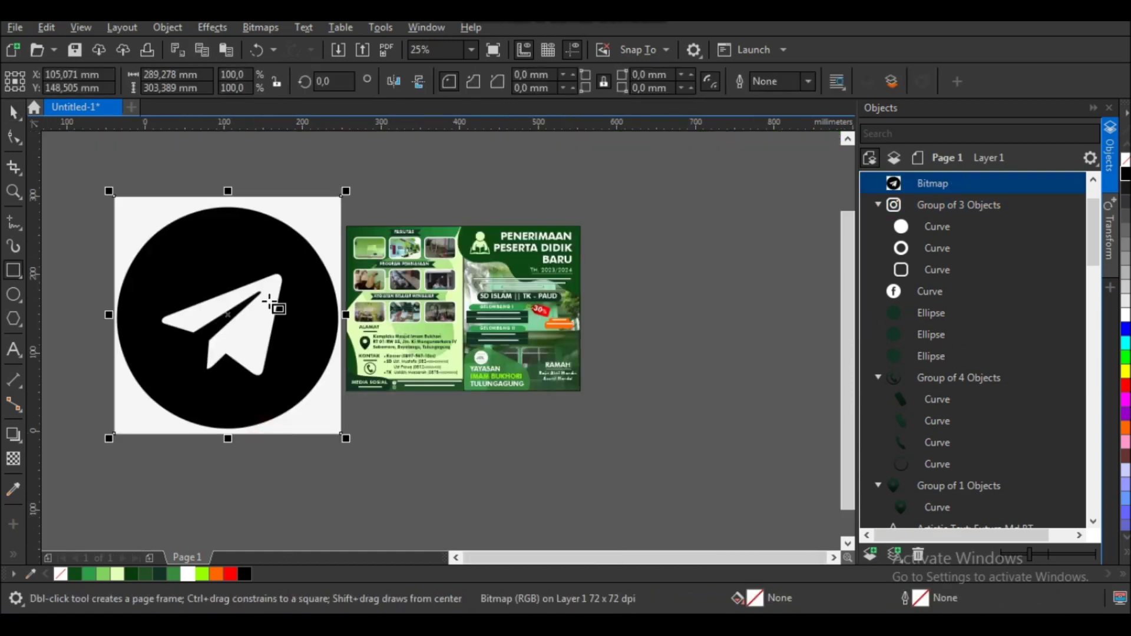
left_click_drag(377, 296, 308, 328)
key("Delete")
left_click(226, 323, "ctrl")
key("Escape")
- Shrink the Telegram icon to about 4 mm and place it beside the Instagram icon
left_click(197, 301)
left_click_drag(272, 231, 176, 336)
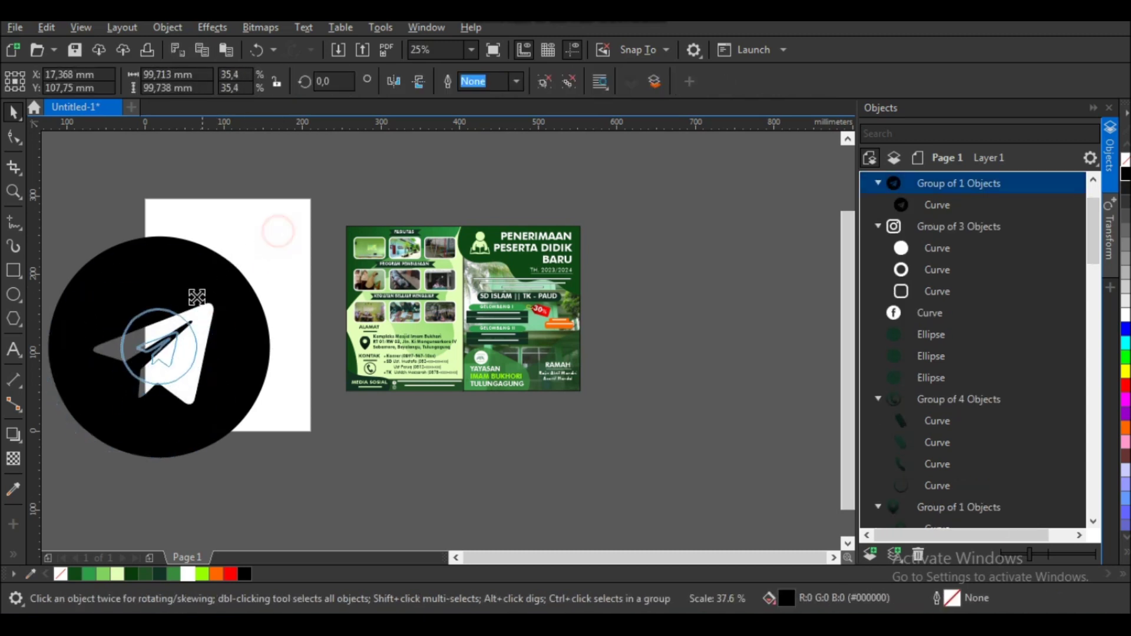
left_click_drag(231, 364, 404, 384)
scroll(405, 384, "up", 3)
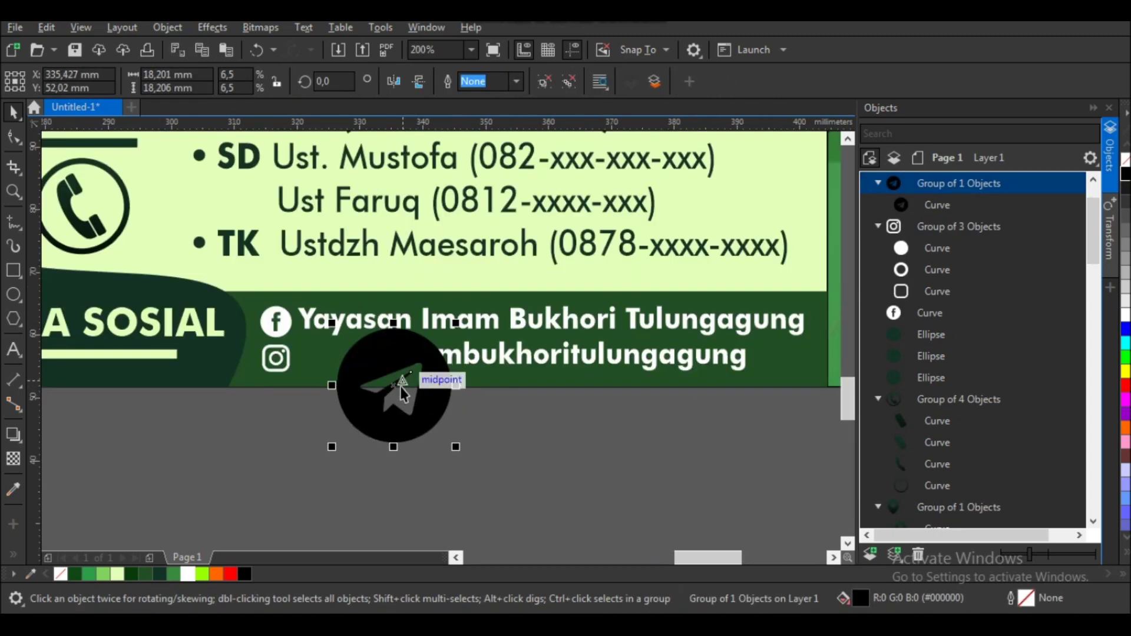
mouse_move(432, 337)
left_mouse_down()
mouse_move(391, 380)
mouse_move(275, 318)
left_mouse_up()
scroll(276, 319, "up", 2)
mouse_move(369, 254)
left_mouse_down()
mouse_move(309, 295)
mouse_move(373, 260)
left_mouse_up()
scroll(347, 297, "up", 1)
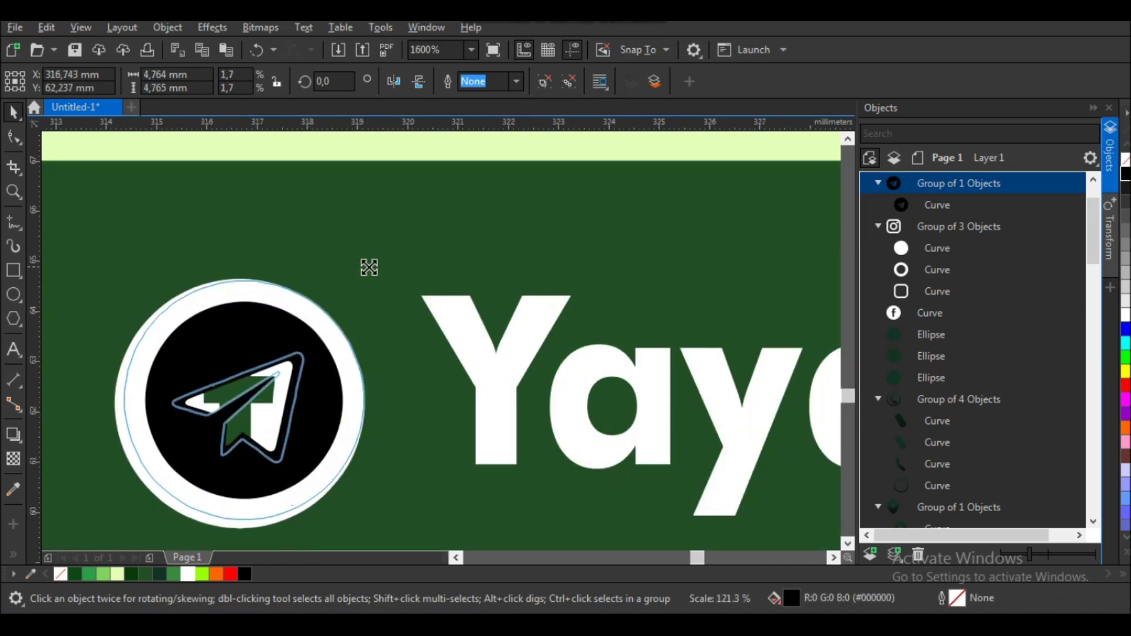
scroll(336, 293, "down", 1)
scroll(335, 293, "down", 1)
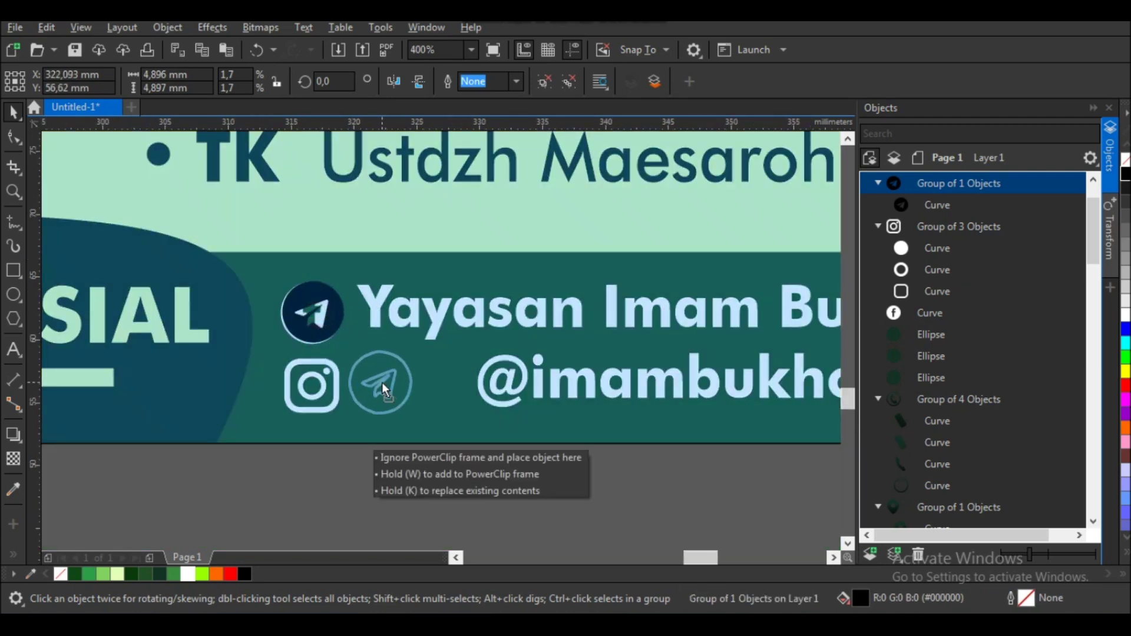
left_click_drag(289, 308, 354, 380)
- Shift the Instagram and Telegram icons together into line with the @ handle
left_click(312, 386, "shift")
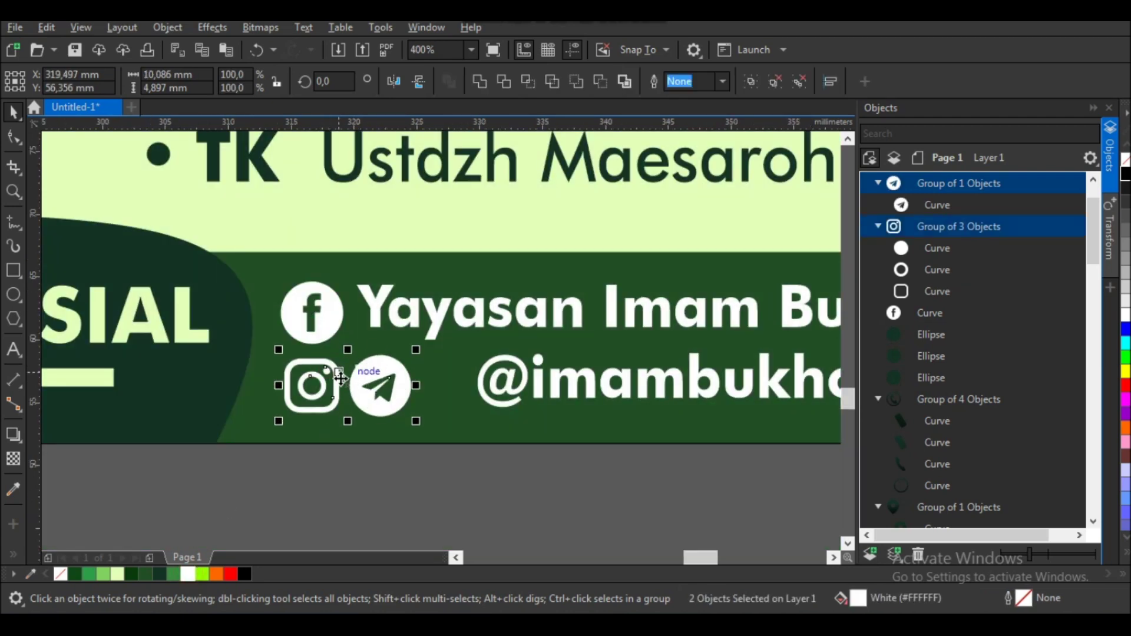
scroll(459, 447, "down", 1)
scroll(369, 406, "down", 1)
scroll(369, 406, "up", 1)
scroll(353, 406, "up", 1)
left_click(336, 406)
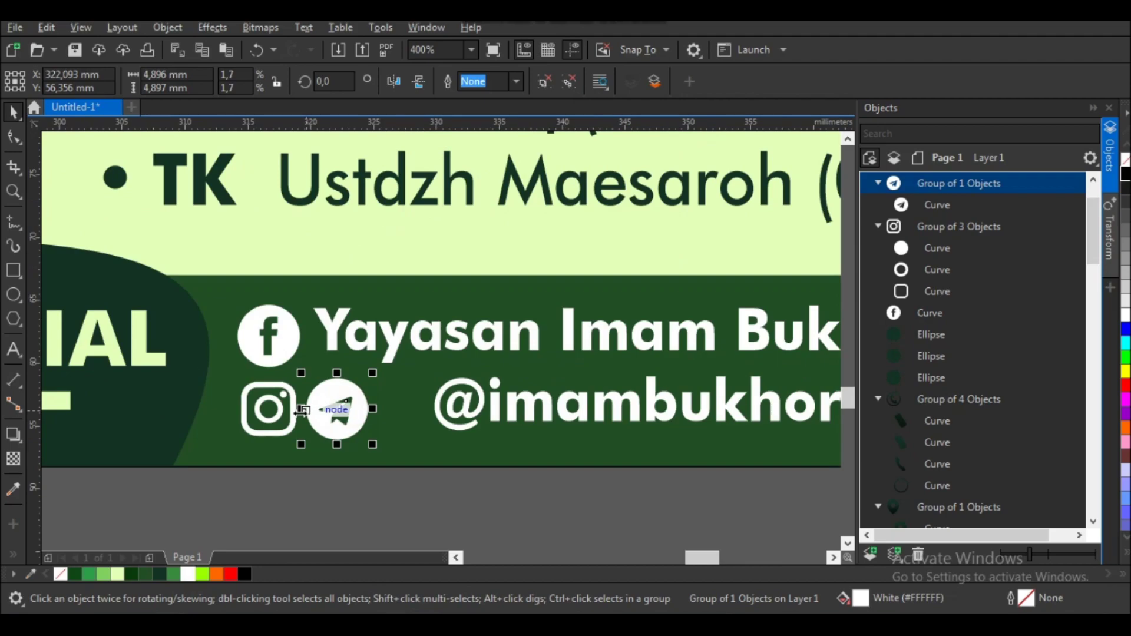
left_click(271, 406, "shift")
scroll(270, 407, "up", 1)
left_click_drag(292, 396, 393, 401)
scroll(482, 437, "down", 2)
scroll(478, 434, "down", 2)
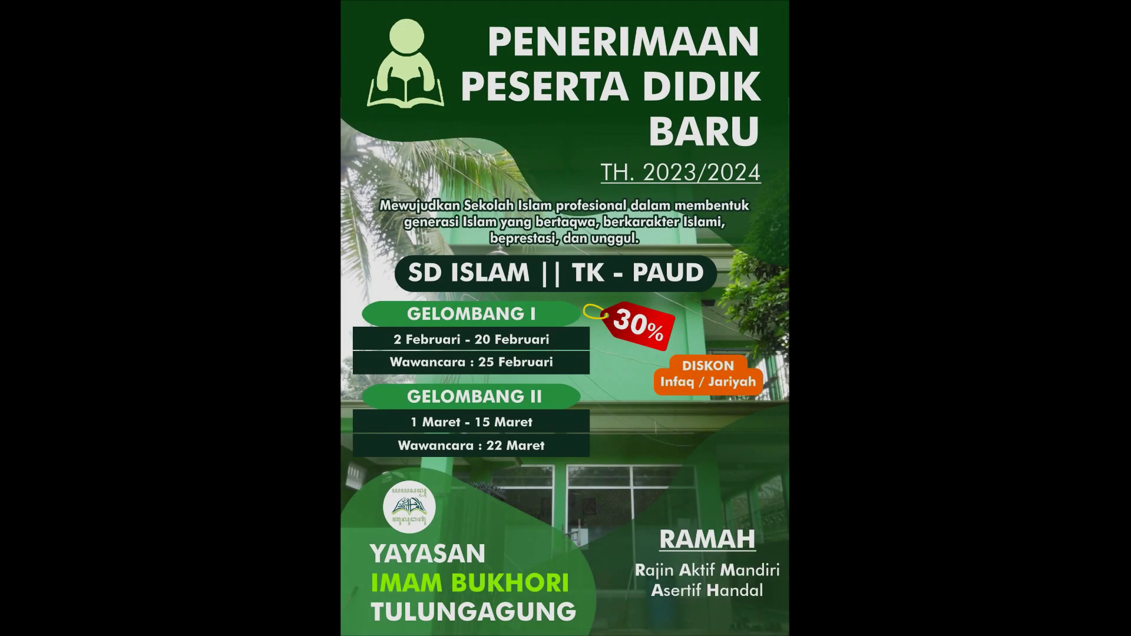